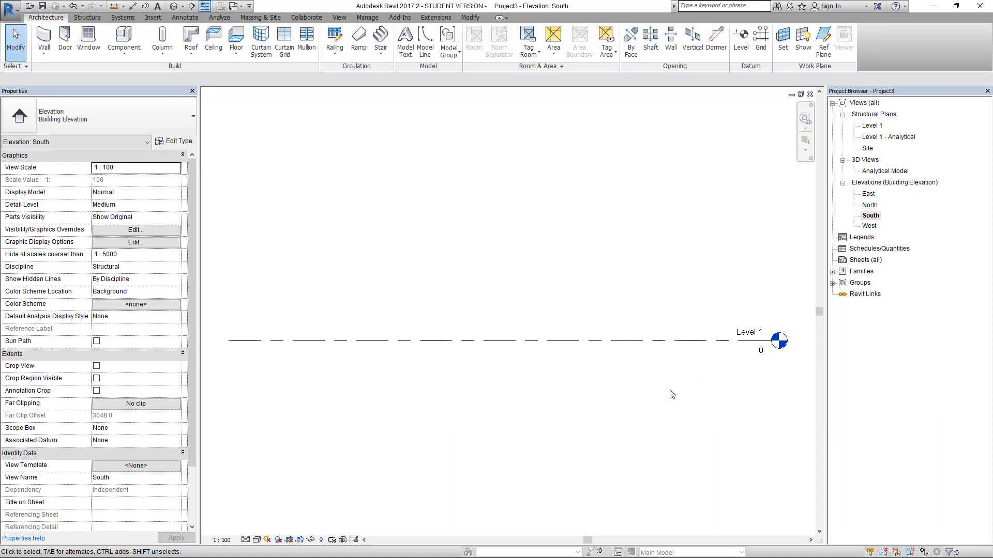
Turn on the Site category and its Project Base Point subcategory in the South elevation's Visibility/Graphic Overrides.
scroll(651, 234, "down", 1)
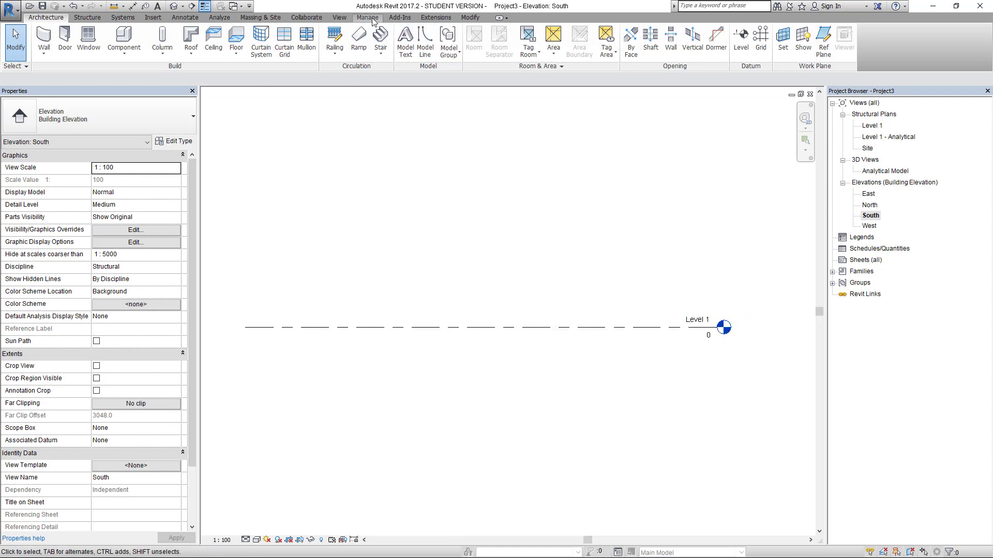
key("v")
key("g")
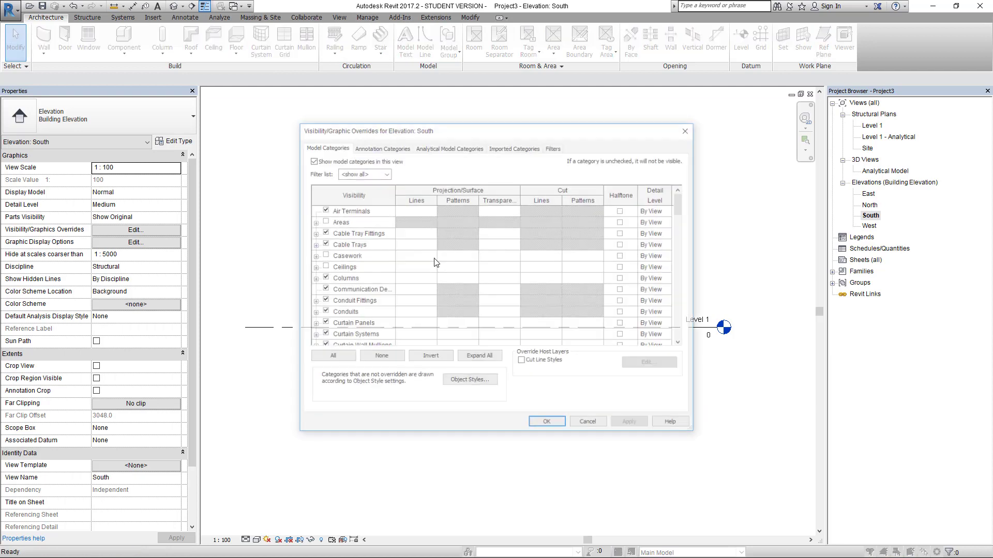
left_click_drag(681, 201, 680, 300)
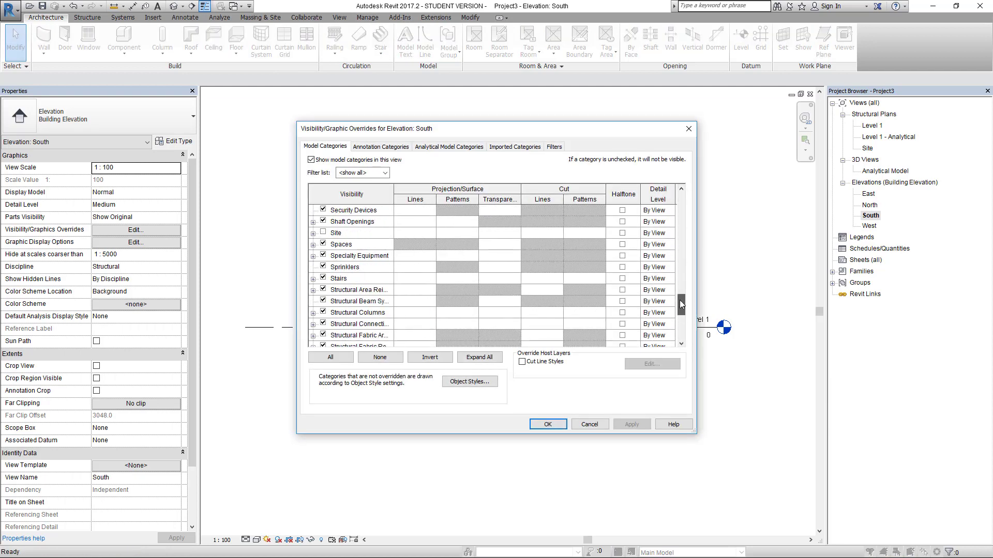
left_click(323, 232)
left_click(313, 234)
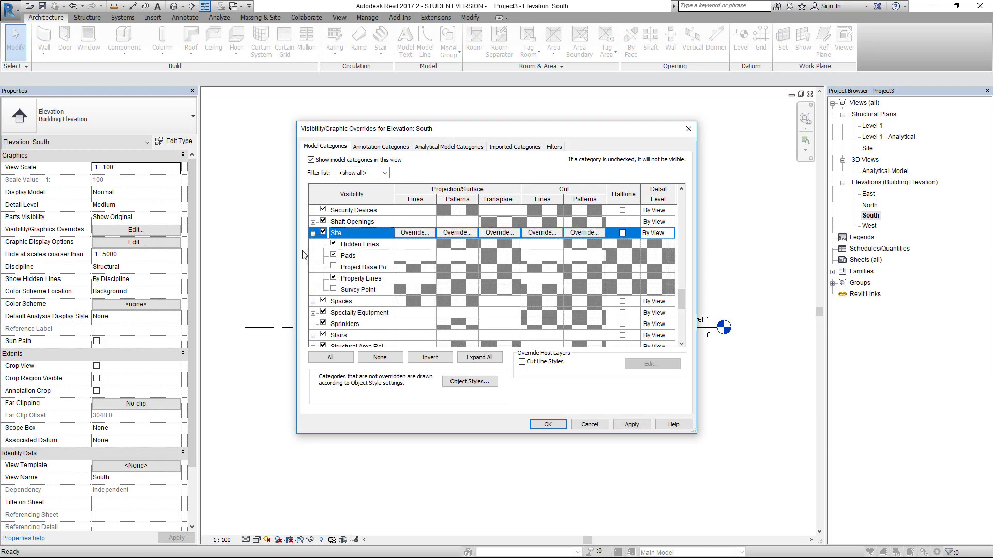
left_click(334, 267)
left_click(632, 425)
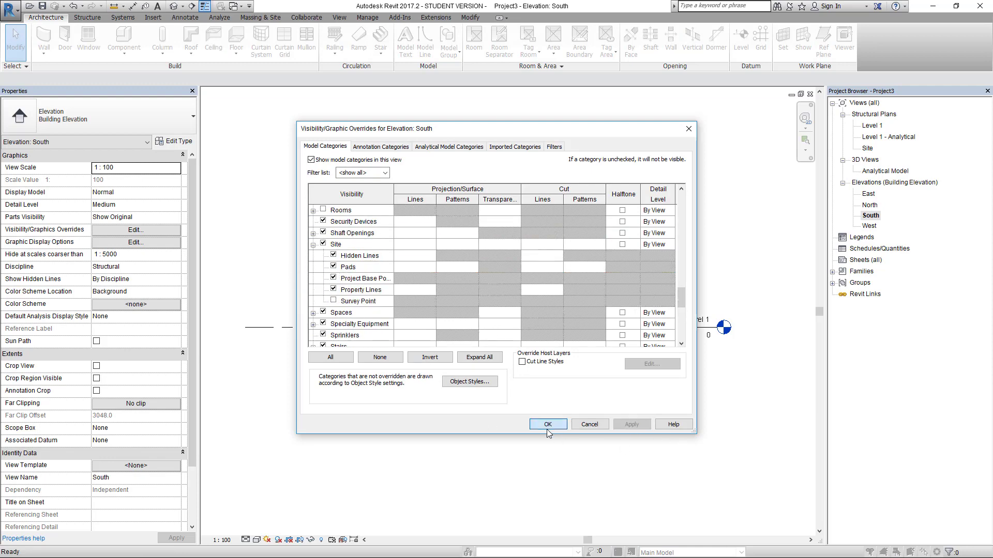
left_click(548, 426)
Set the project base point's Elev value to 104000 in the South elevation.
left_click(519, 365)
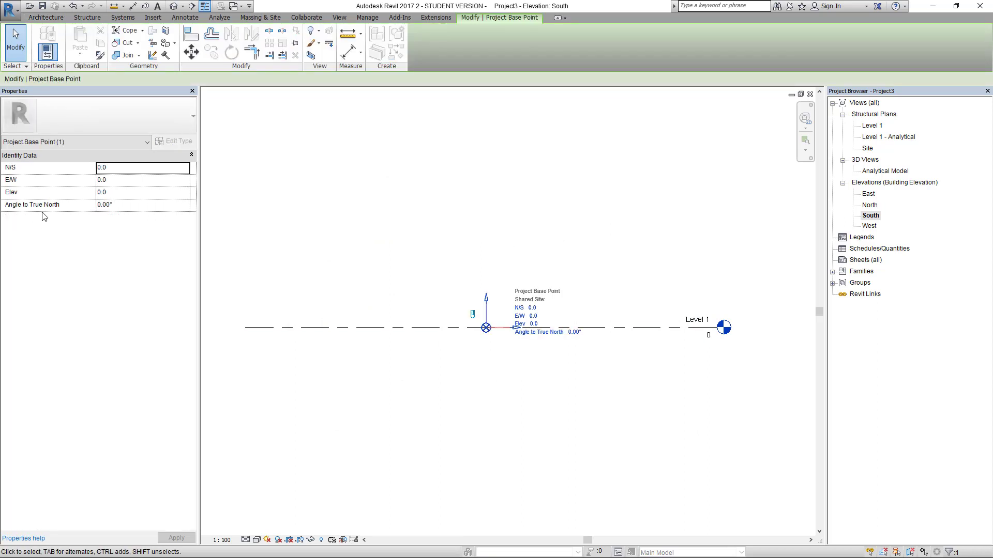
left_click(119, 194)
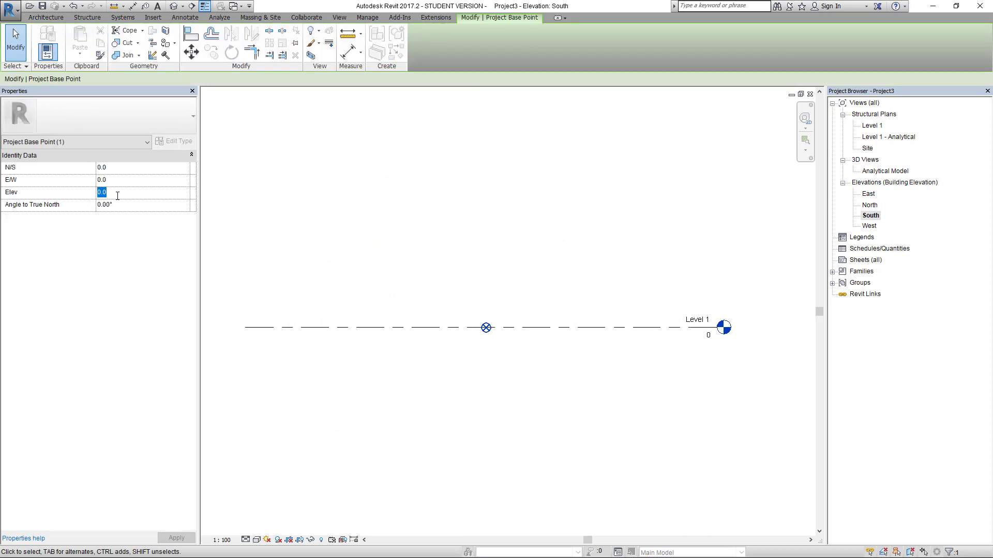
type("10400")
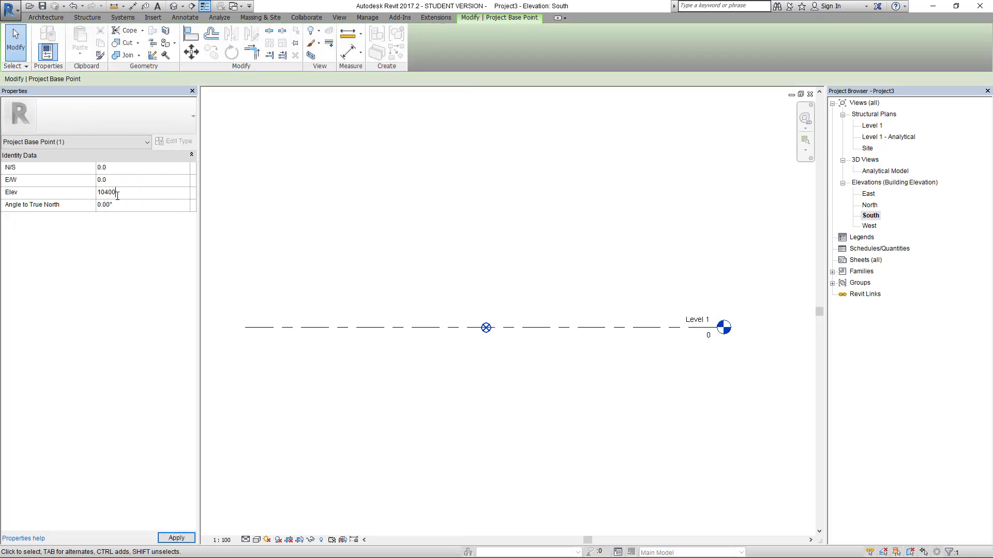
type("0")
left_click(176, 538)
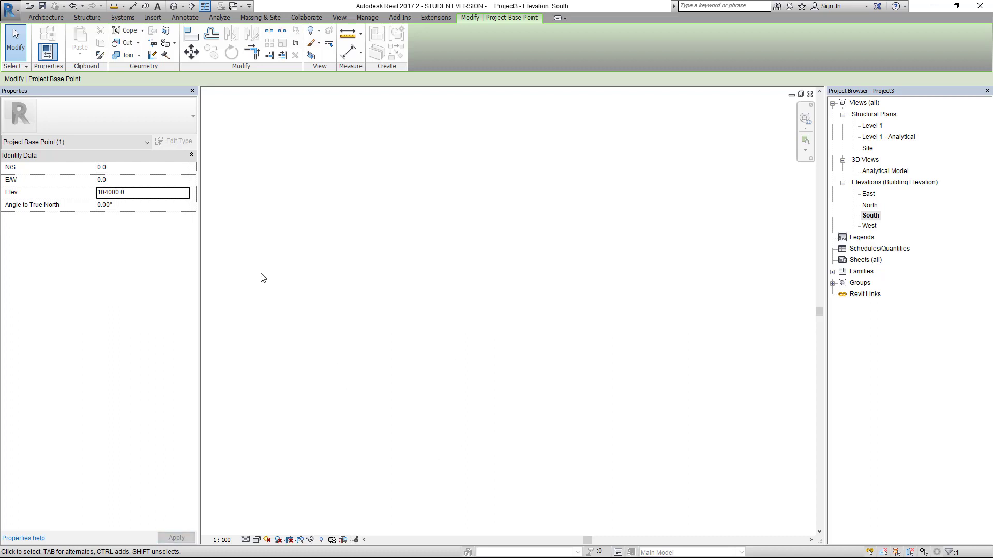
left_click(648, 288)
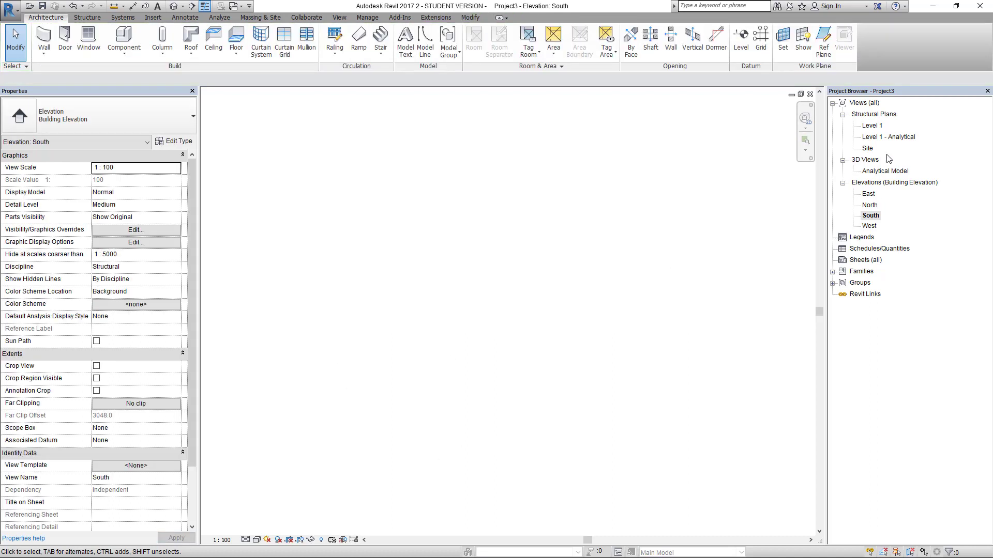
key("z")
key("a")
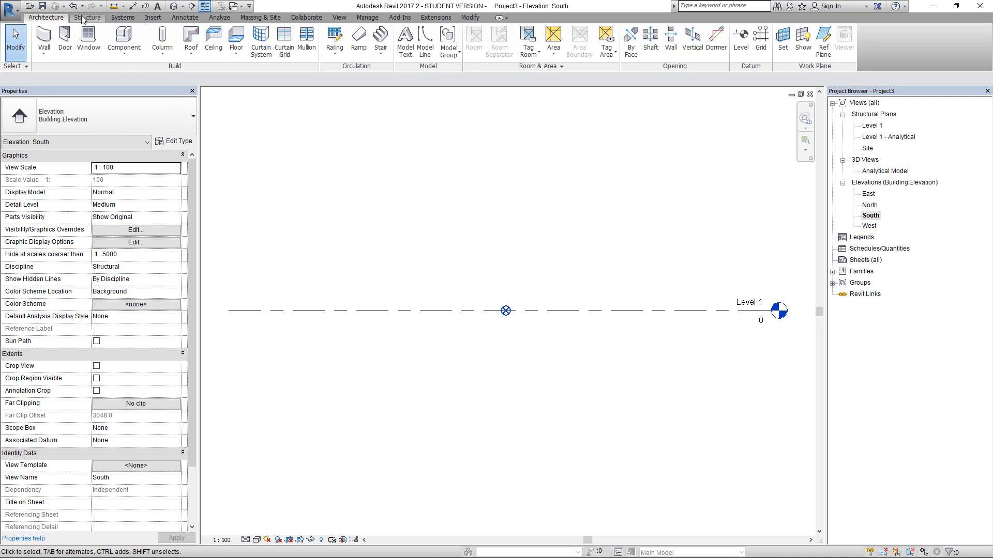
Save the project in the RevitFiles folder as DrainageWorks1, keeping the default file save options.
left_click(42, 8)
left_click(312, 163)
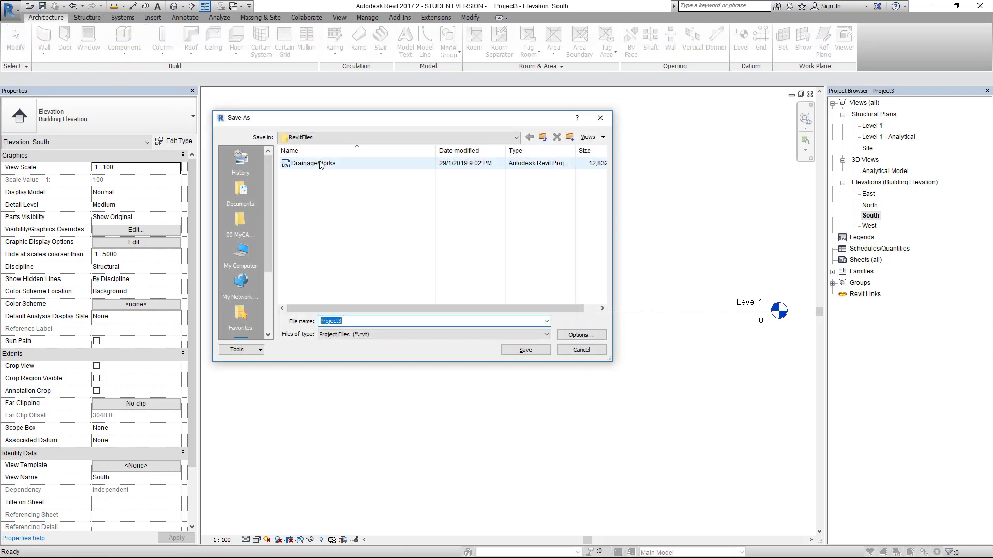
left_click(373, 321)
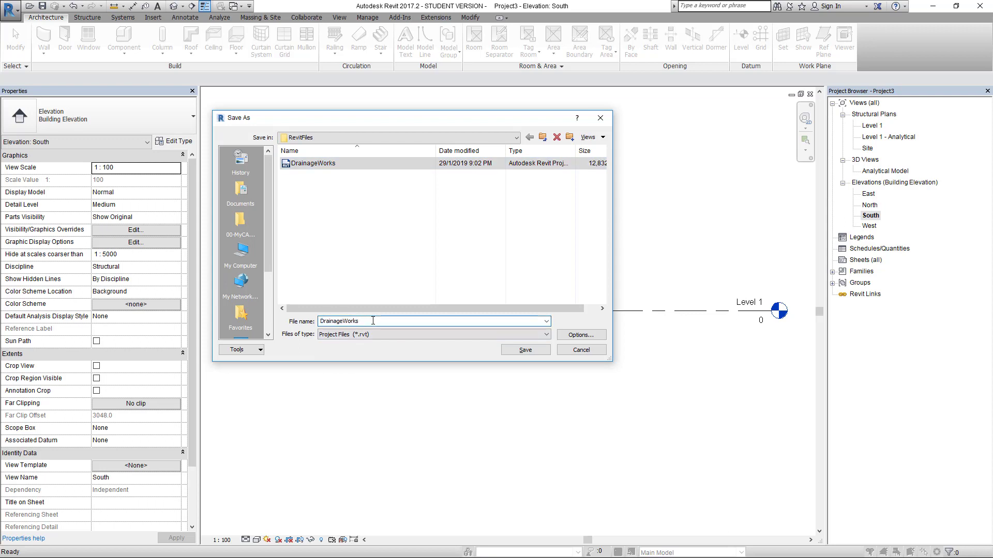
left_click(591, 336)
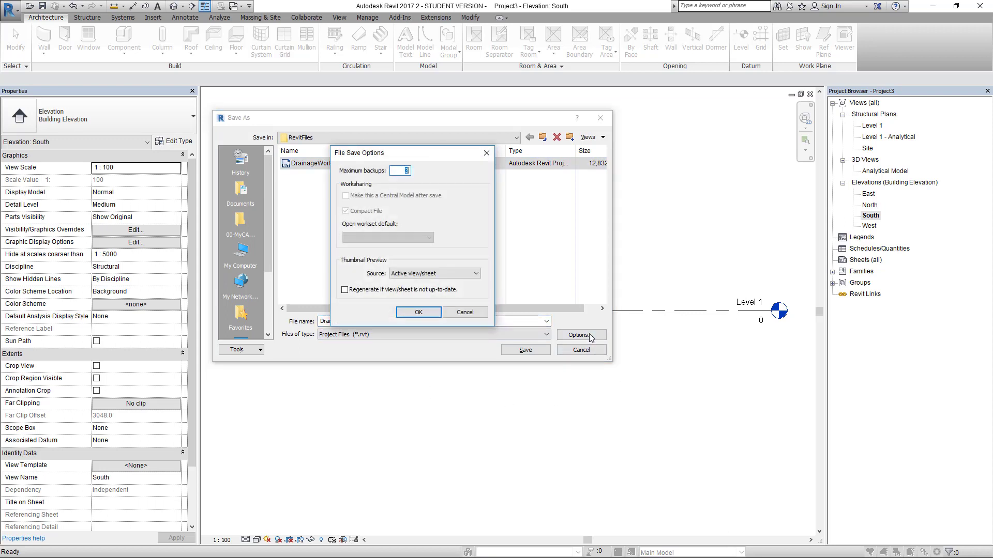
left_click(427, 313)
left_click(525, 350)
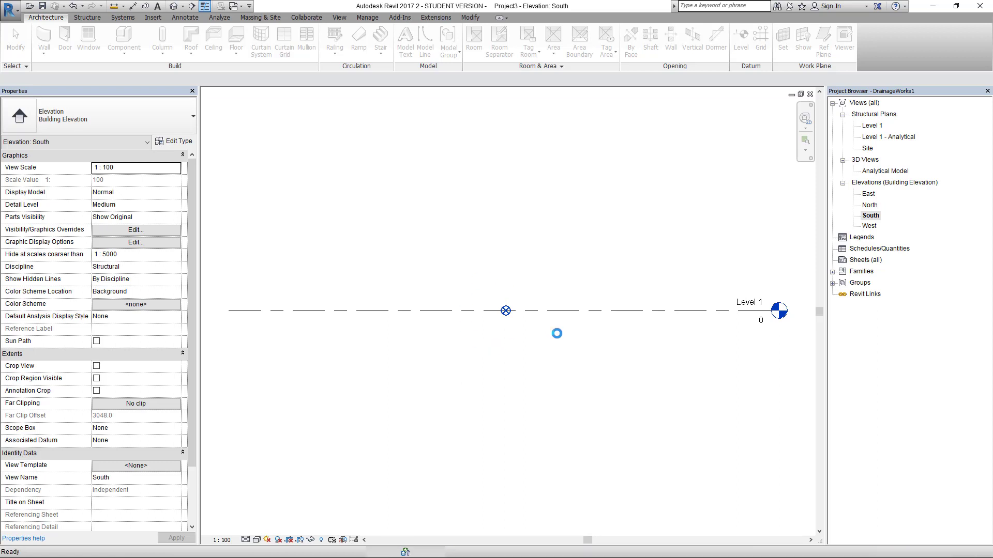
Set the Elevation Base of Level 1's type, 8mm Head, to Survey Point.
left_click(506, 311)
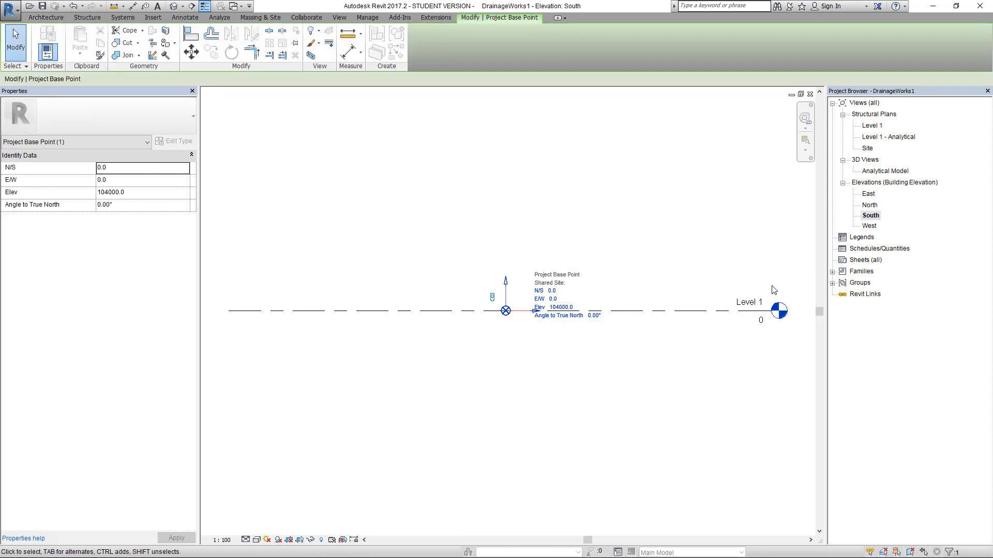
left_click(688, 375)
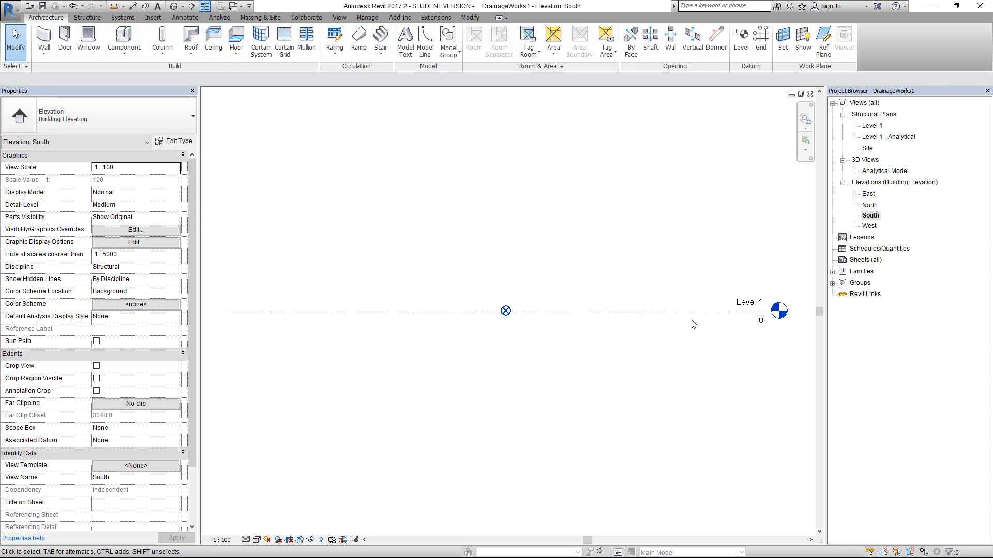
left_click(691, 313)
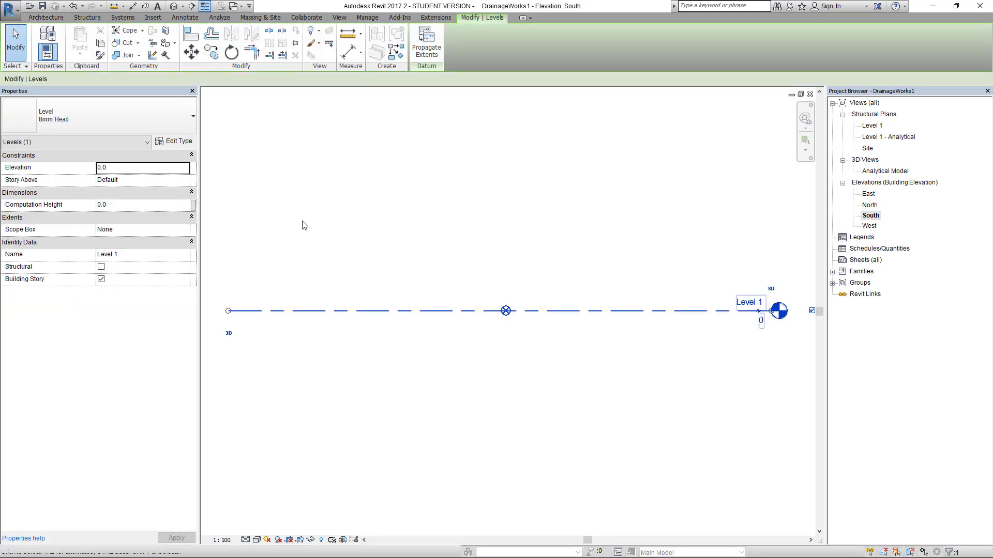
left_click(176, 142)
left_click(393, 188)
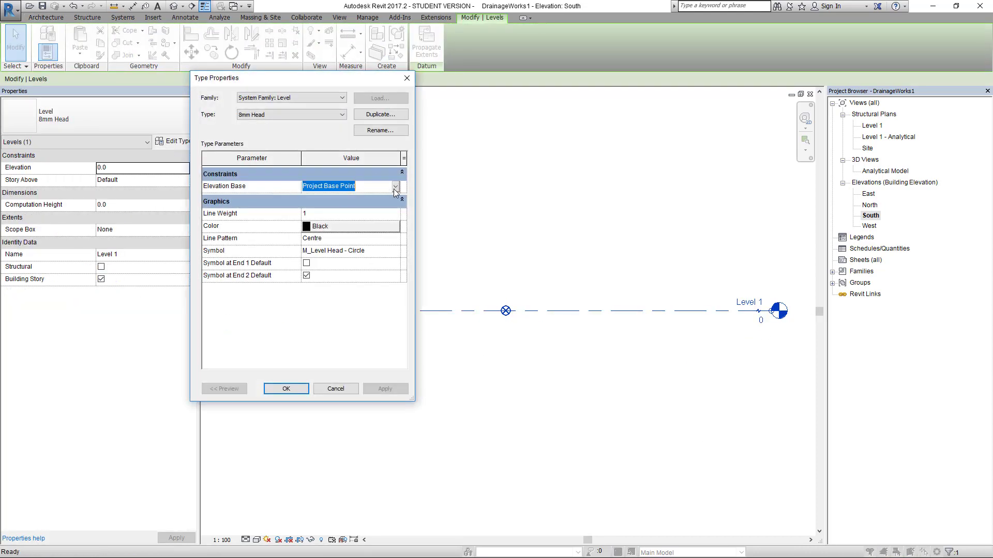
left_click(395, 187)
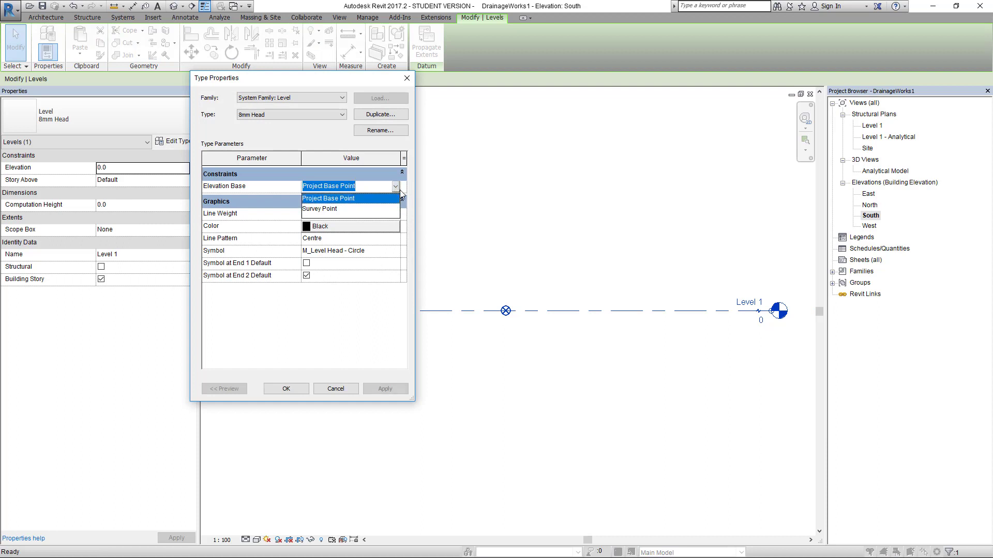
left_click(324, 209)
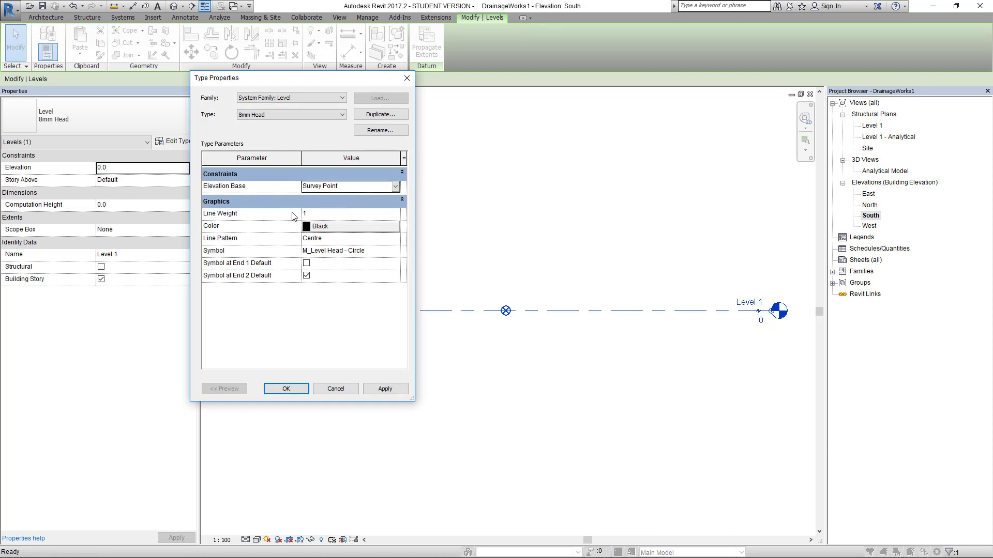
left_click(386, 389)
left_click(284, 390)
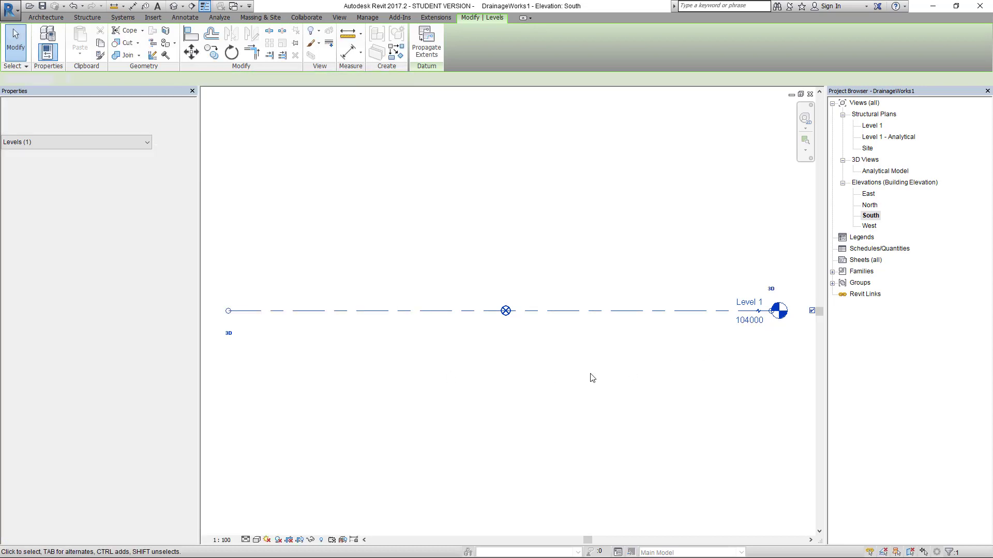
left_click(617, 355)
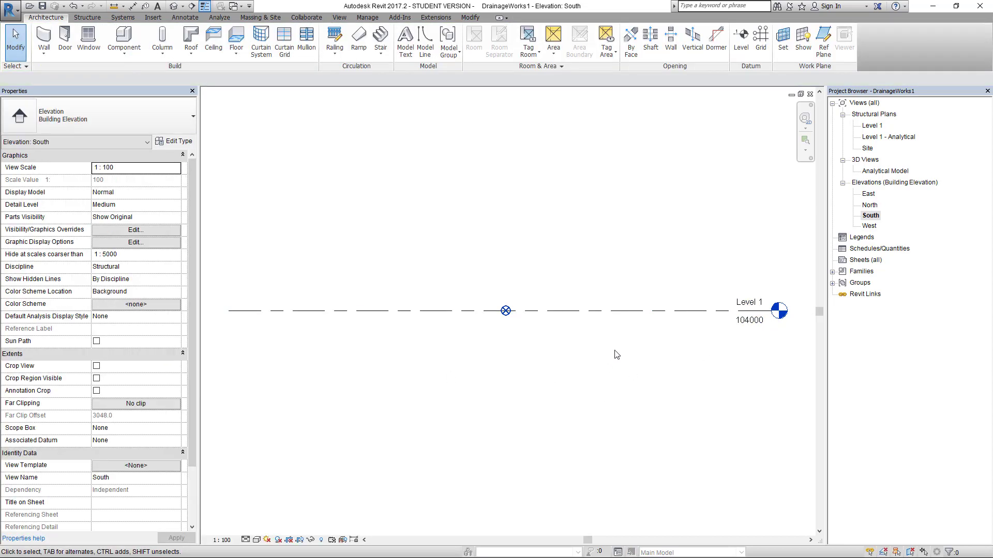
Open the Site structural plan as the only open view and save the project.
double_click(868, 149)
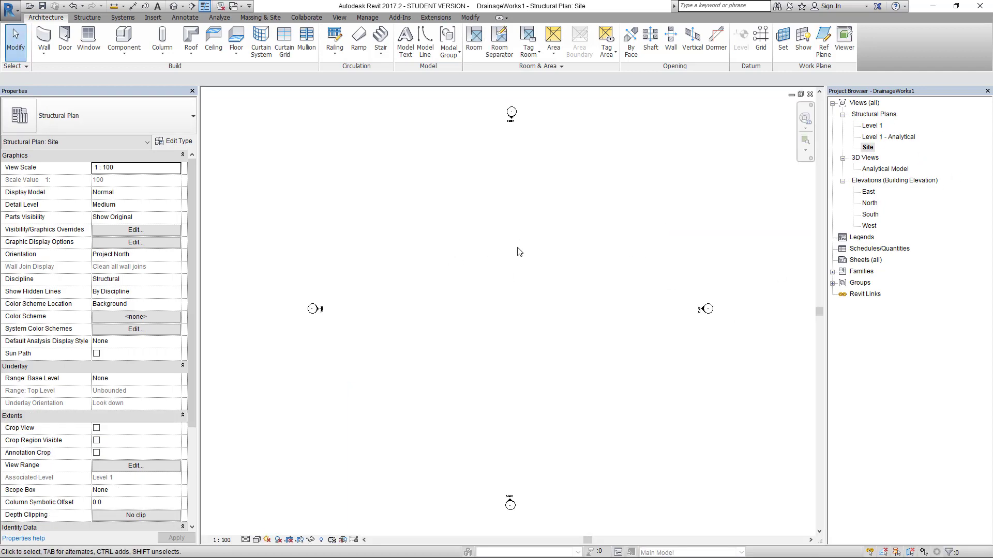
scroll(550, 284, "down", 1)
middle_click_drag(560, 284, 502, 302)
left_click(222, 6)
left_click(43, 7)
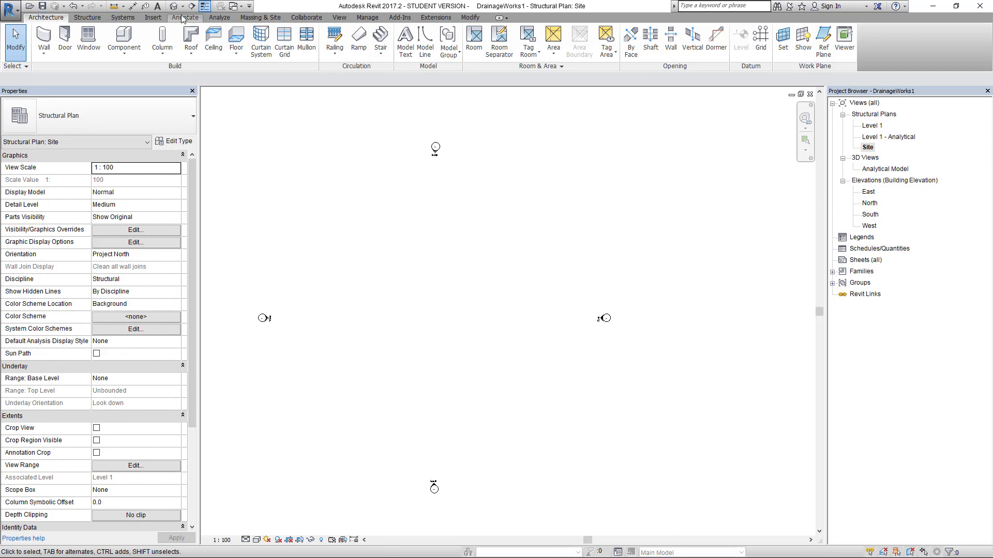
Load all six families from TL_S-Drain_v17 to TL_S-TAG-SumpMark_v17 from the RevitFiles folder inside Rvt001-Drainage.
left_click(155, 18)
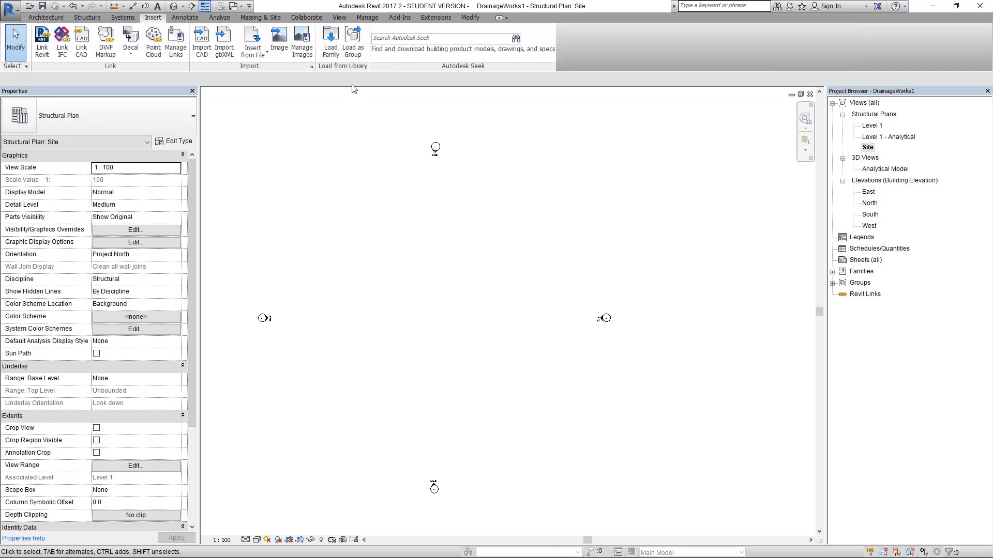
left_click(330, 46)
left_click(283, 226)
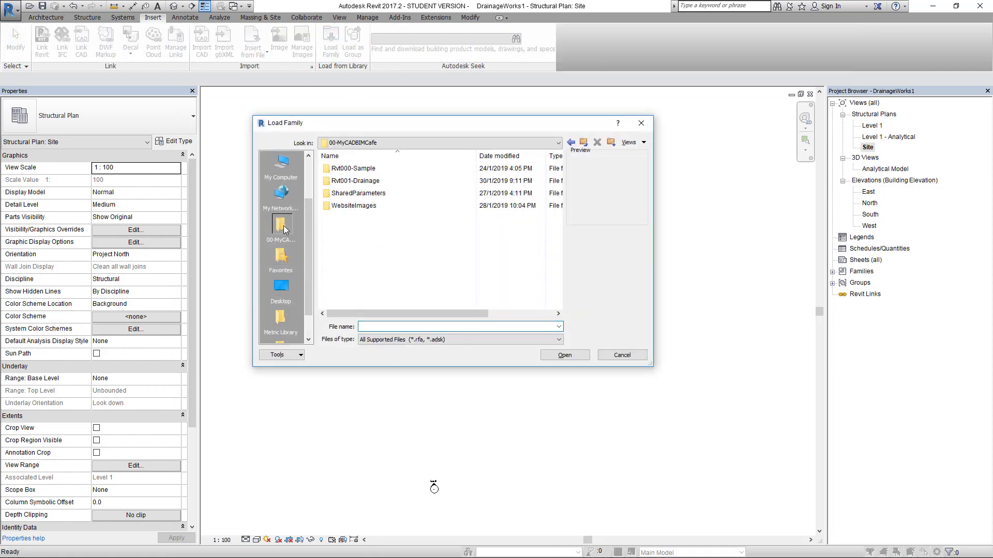
double_click(356, 181)
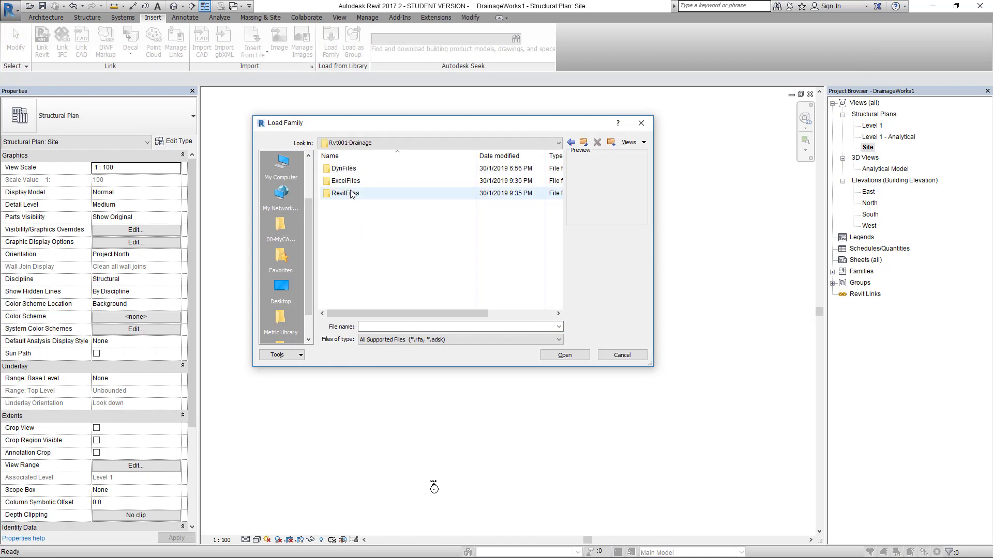
double_click(350, 193)
left_click(354, 169)
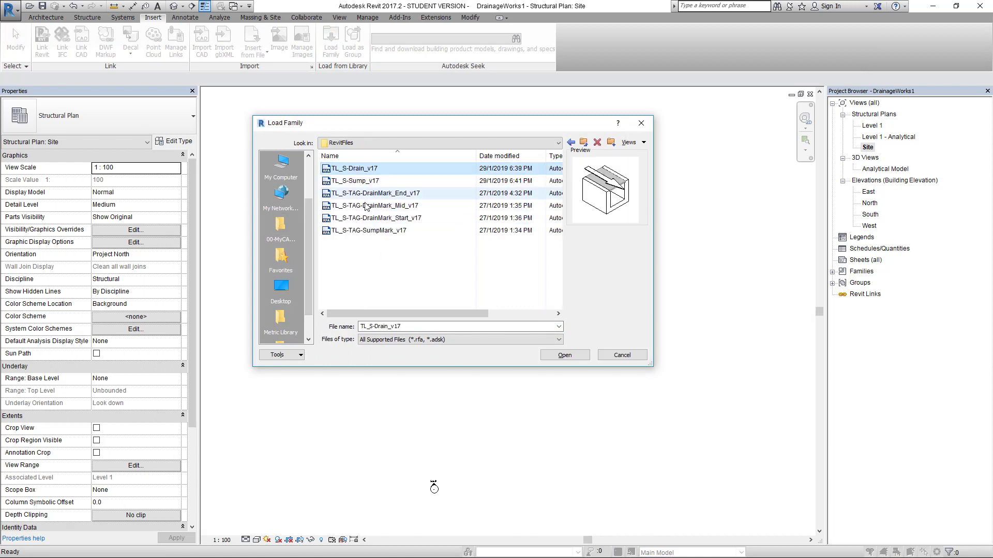
left_click(369, 231, "shift")
left_click(568, 355)
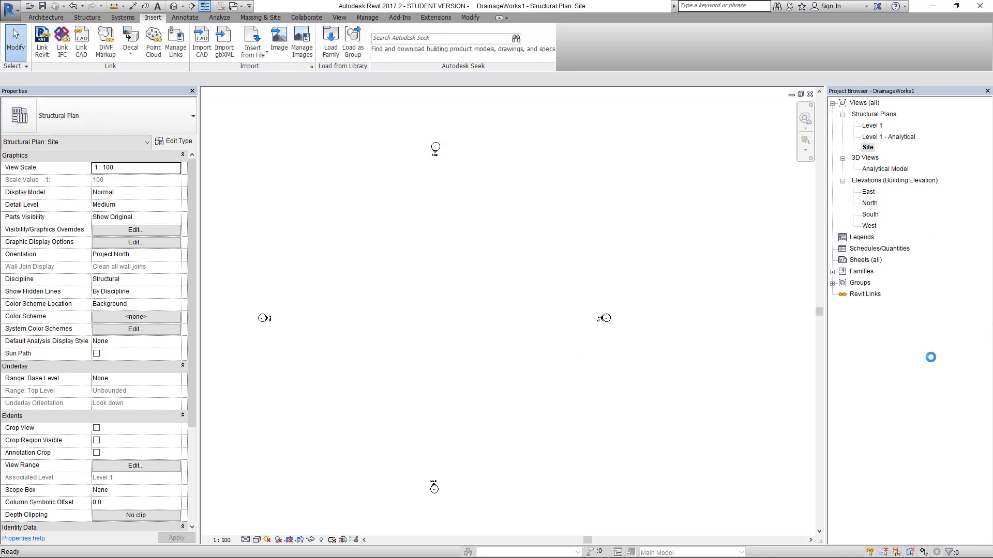
Expand the Structural Columns and Structural Framing families in the project browser to examine the loaded sump and drain families.
left_click(833, 272)
left_click(843, 422)
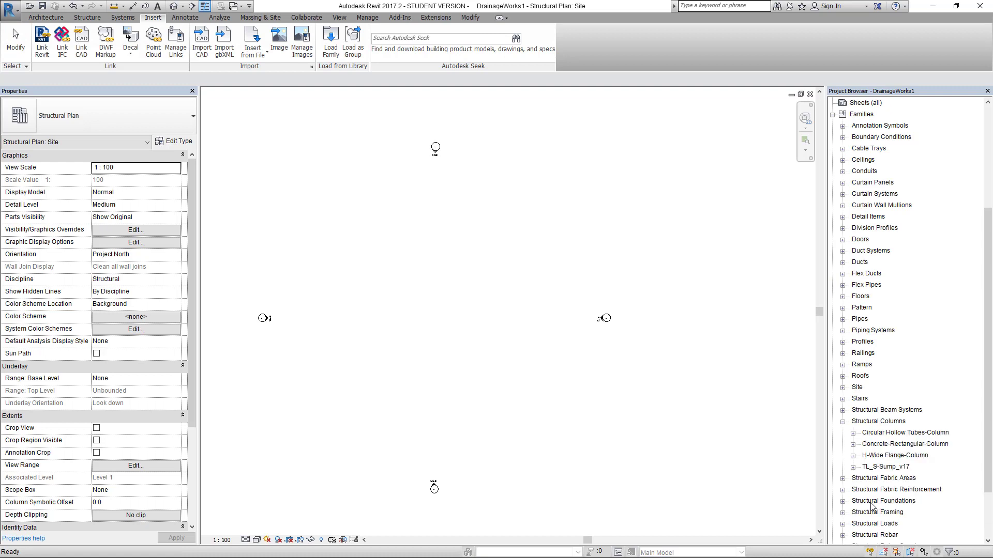
left_click(843, 512)
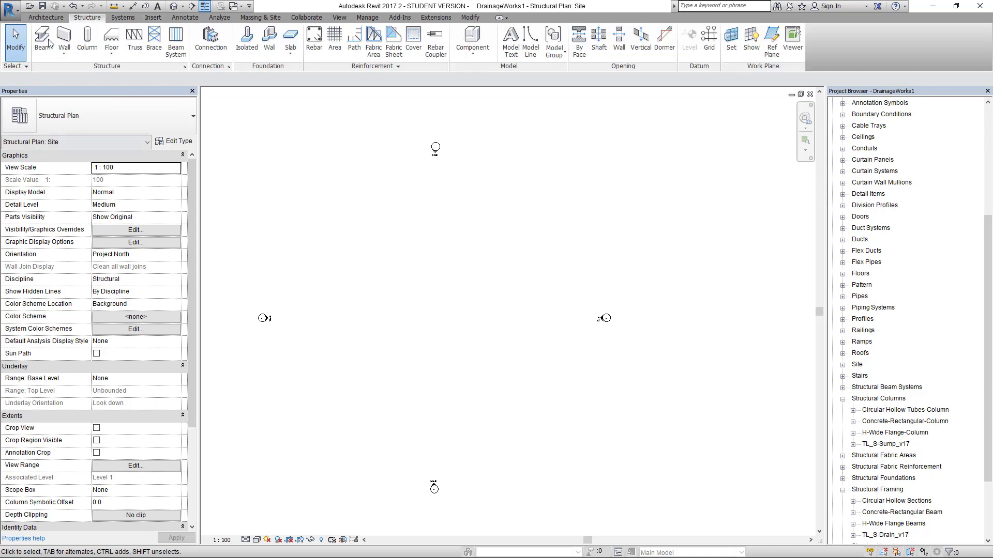
Start placing a beam of type TL_S-Drain_v17 600mm Wide Open Drain with Drain Cover and ArrowDir enabled.
left_click(44, 39)
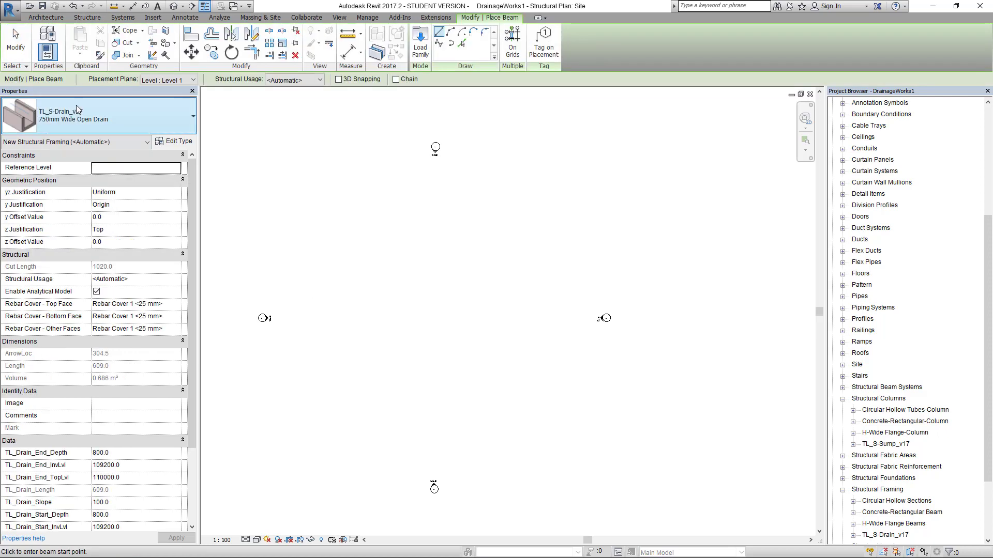
left_click(56, 116)
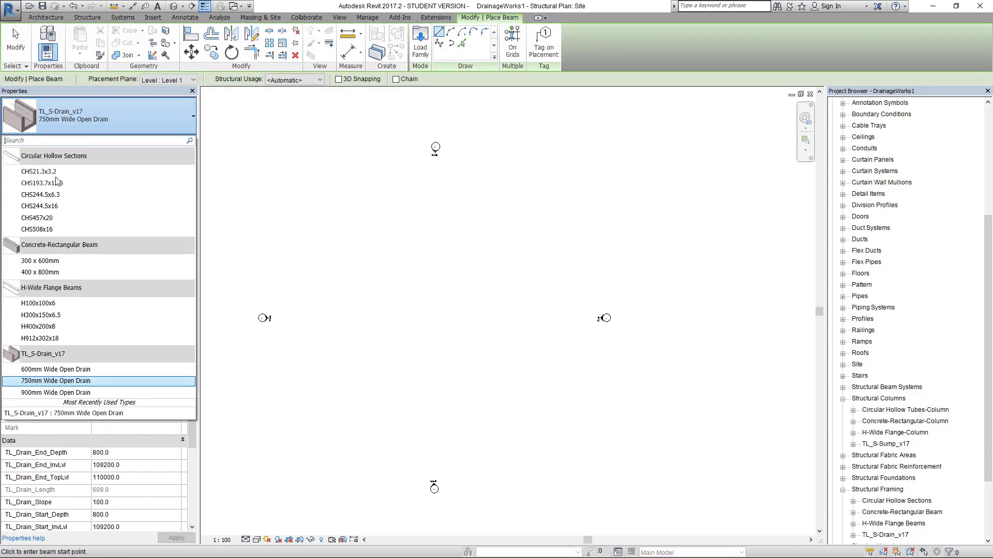
left_click(56, 369)
left_click_drag(190, 254, 190, 385)
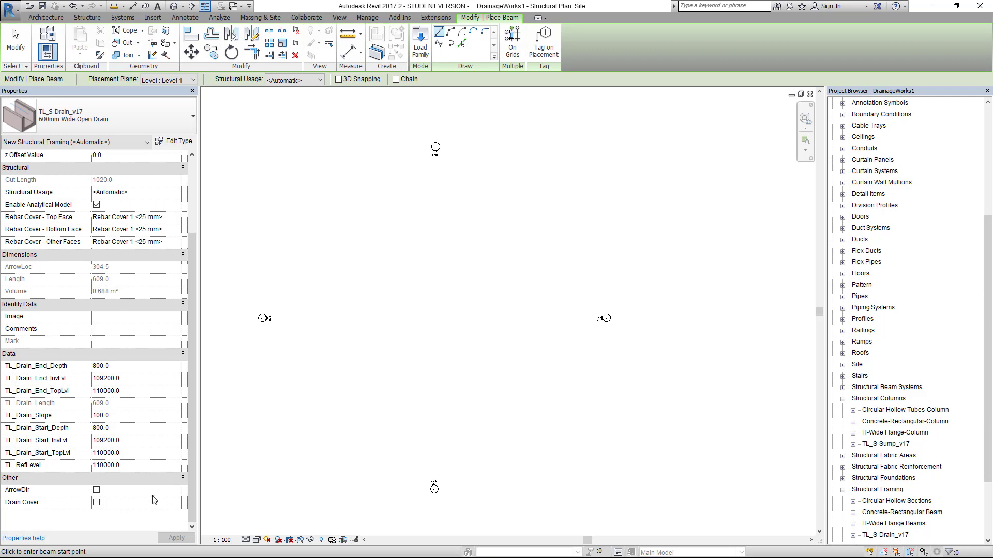
left_click(96, 504)
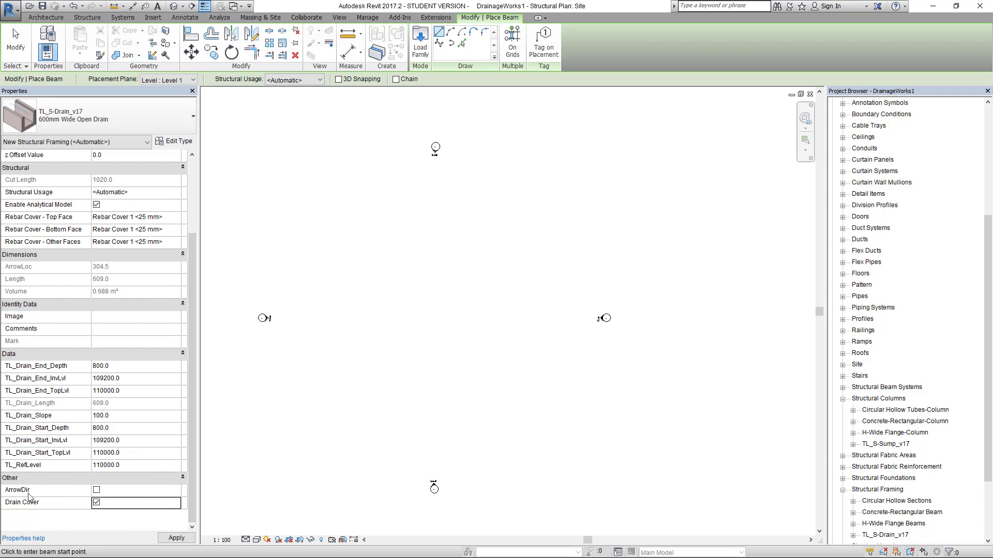
left_click(96, 491)
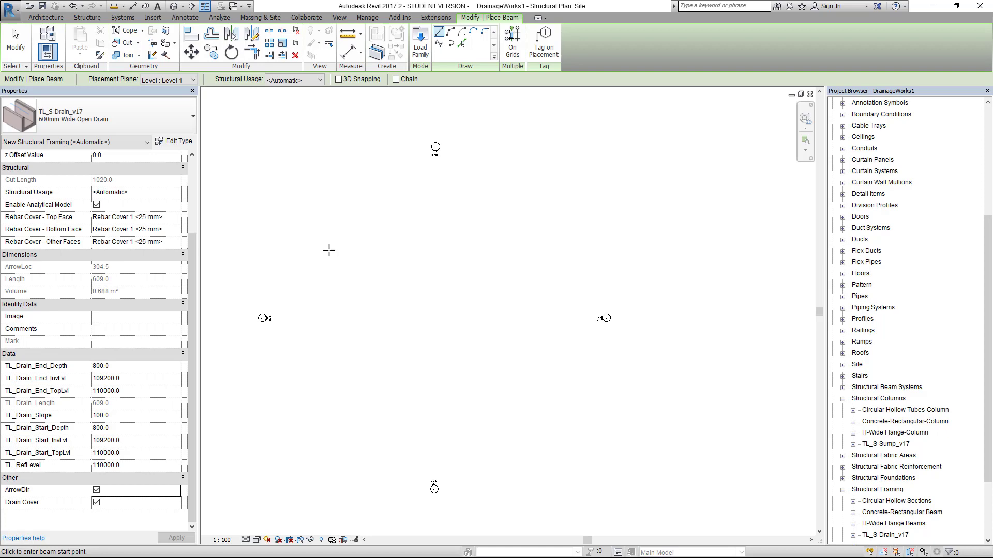
Draw a horizontal drain 15000 mm long, running eastward in the upper part of the Site plan.
left_click(339, 250)
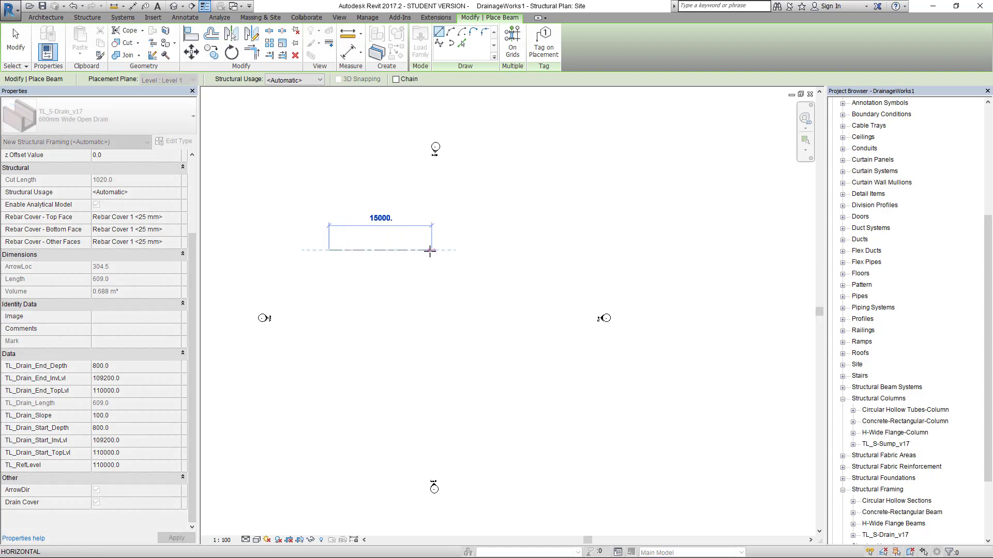
key("Return")
scroll(444, 295, "up", 3)
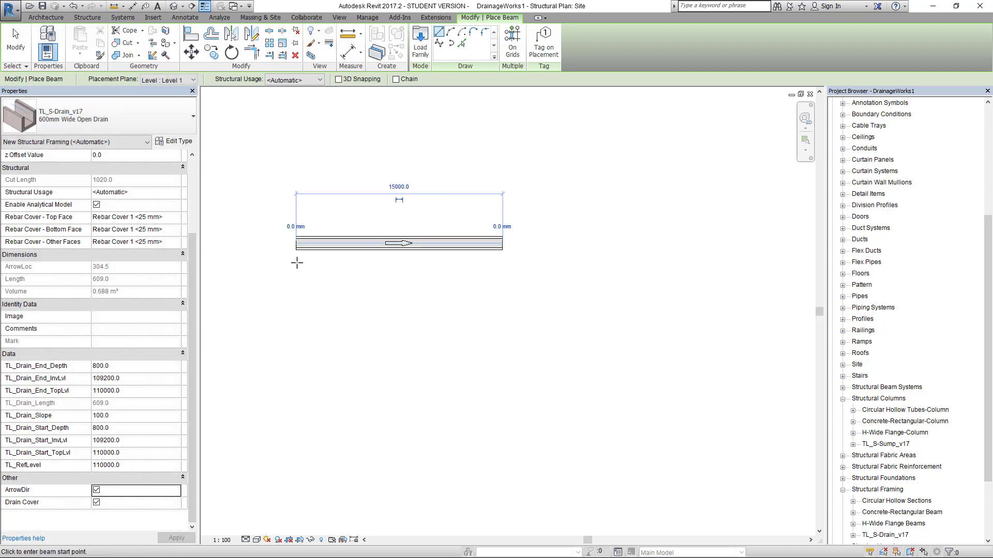
scroll(406, 230, "up", 4)
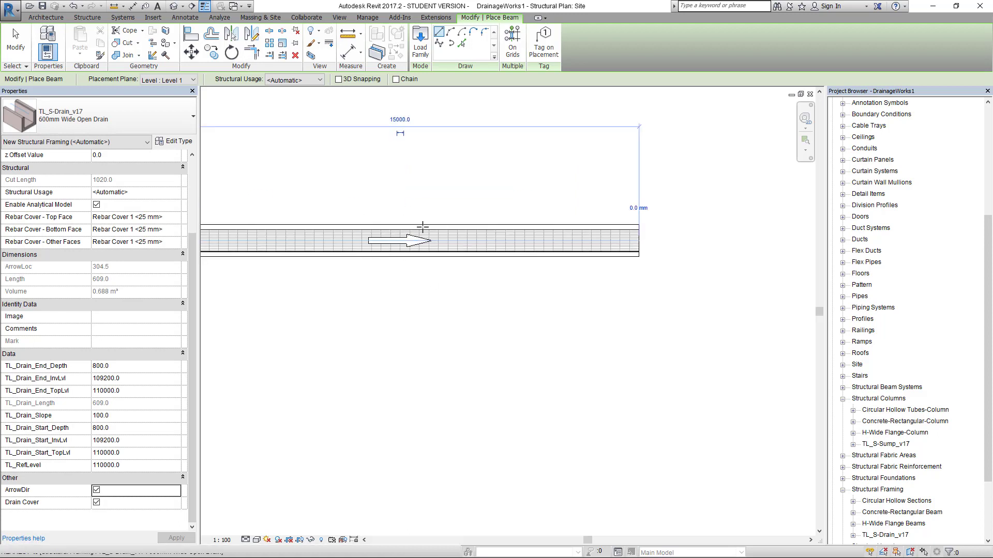
Continue the drain from its east end with a diagonal segment dropping about 7140 mm southeast, followed by a horizontal segment eastward.
scroll(634, 280, "down", 2)
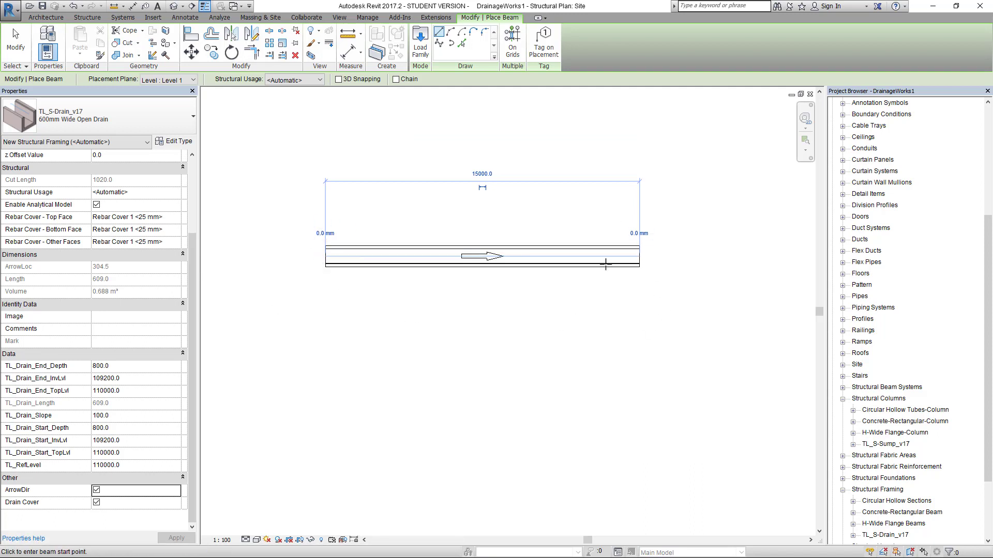
scroll(641, 306, "down", 2)
middle_click_drag(651, 338, 553, 304)
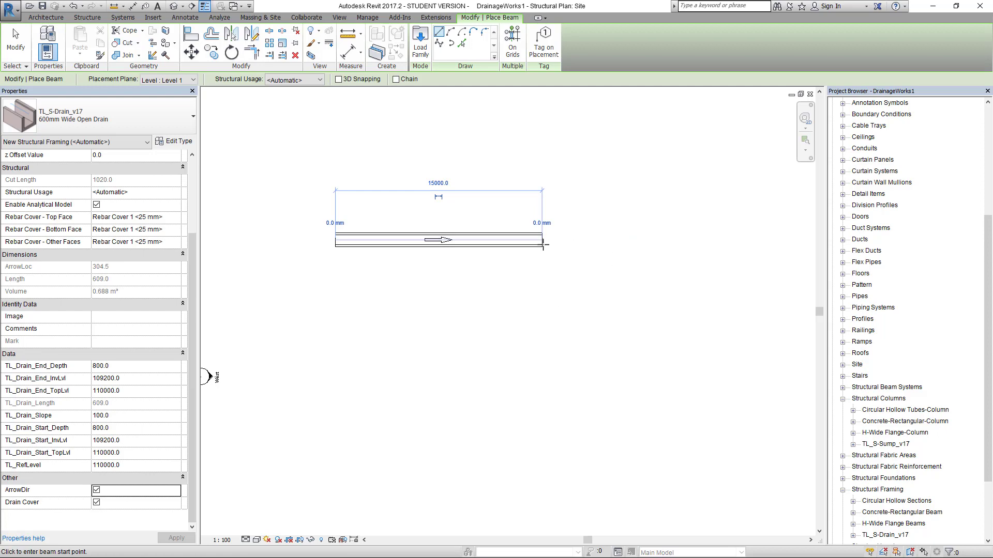
left_click(542, 240)
left_click(642, 339)
scroll(641, 339, "down", 1)
middle_click_drag(644, 345, 490, 313)
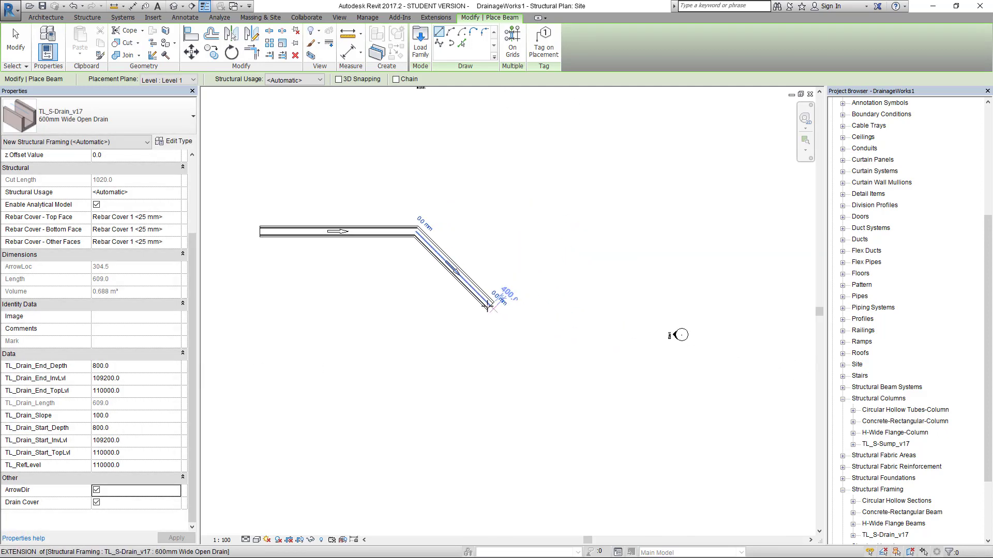
left_click(490, 306)
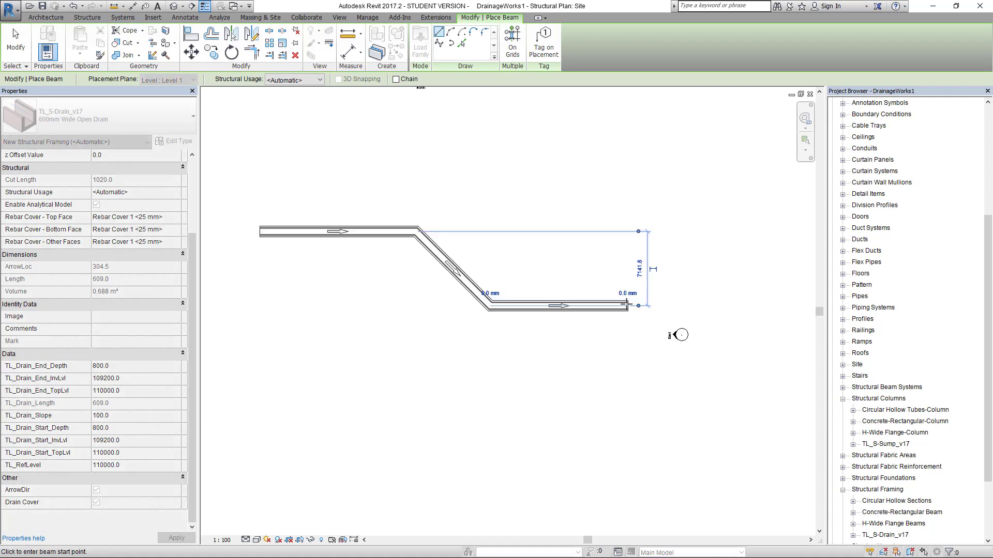
left_click(626, 305)
Examine the cover grating and the corner joint where the first horizontal drain meets the diagonal segment.
scroll(439, 265, "up", 1)
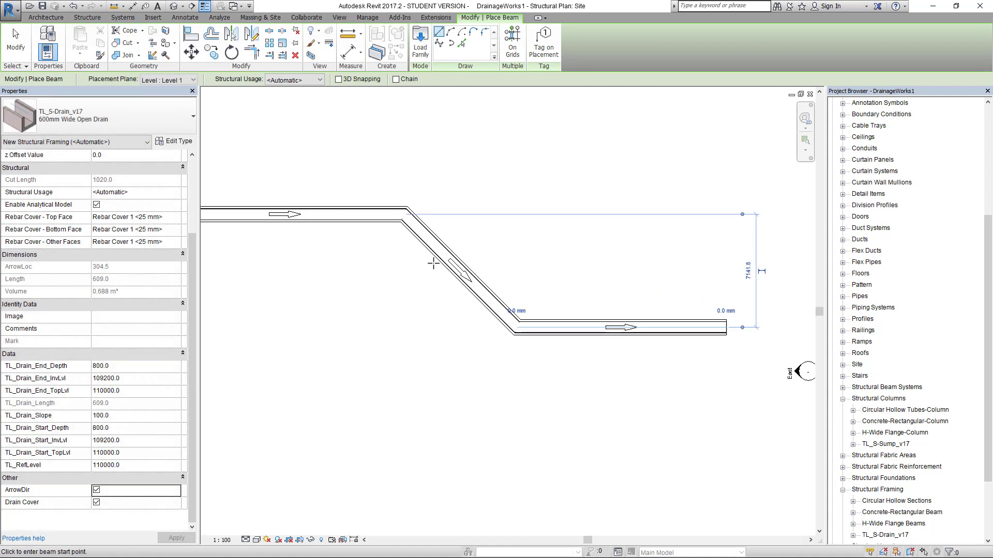
scroll(364, 286, "down", 1)
scroll(388, 255, "up", 2)
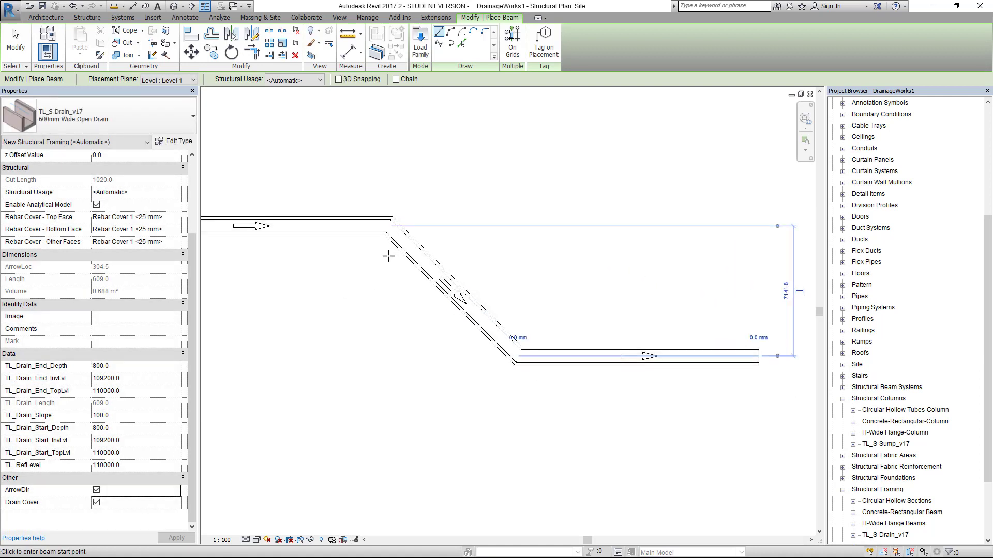
scroll(434, 291, "up", 1)
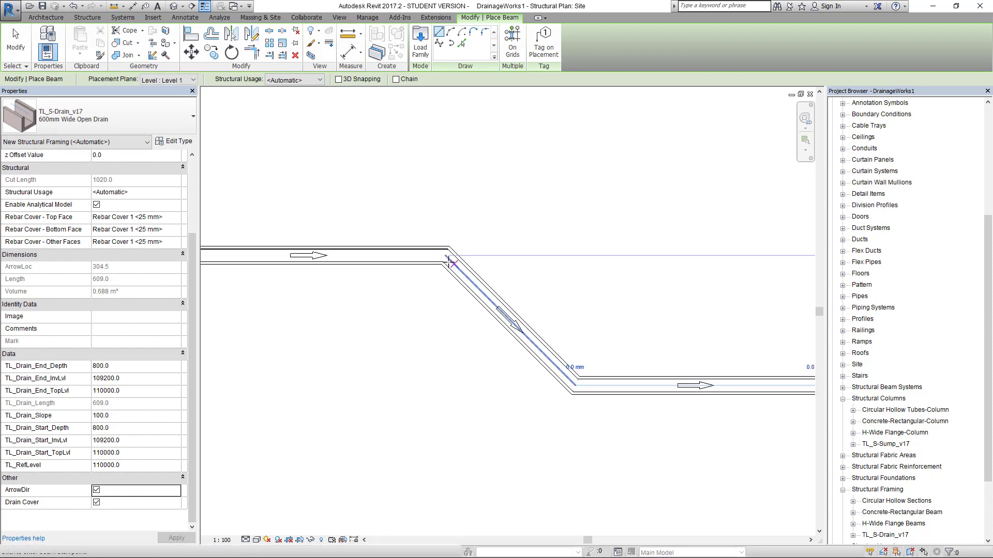
scroll(446, 261, "up", 1)
scroll(470, 235, "up", 1)
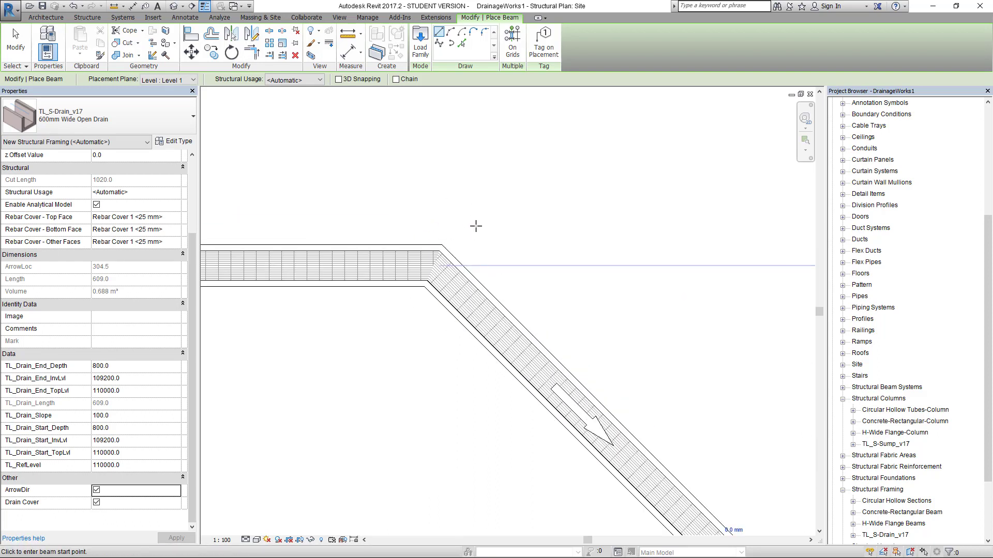
scroll(409, 296, "up", 1)
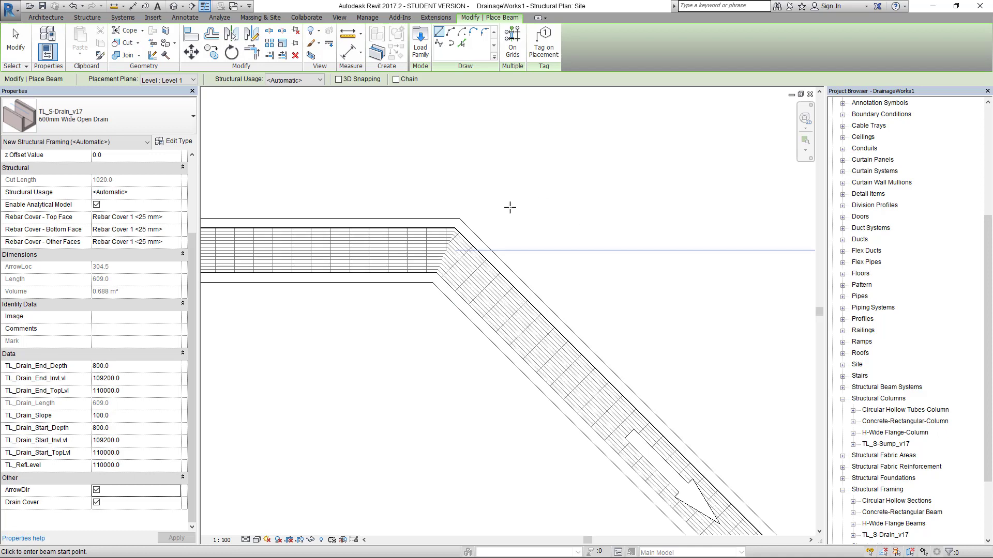
scroll(478, 240, "up", 2)
scroll(385, 338, "down", 2)
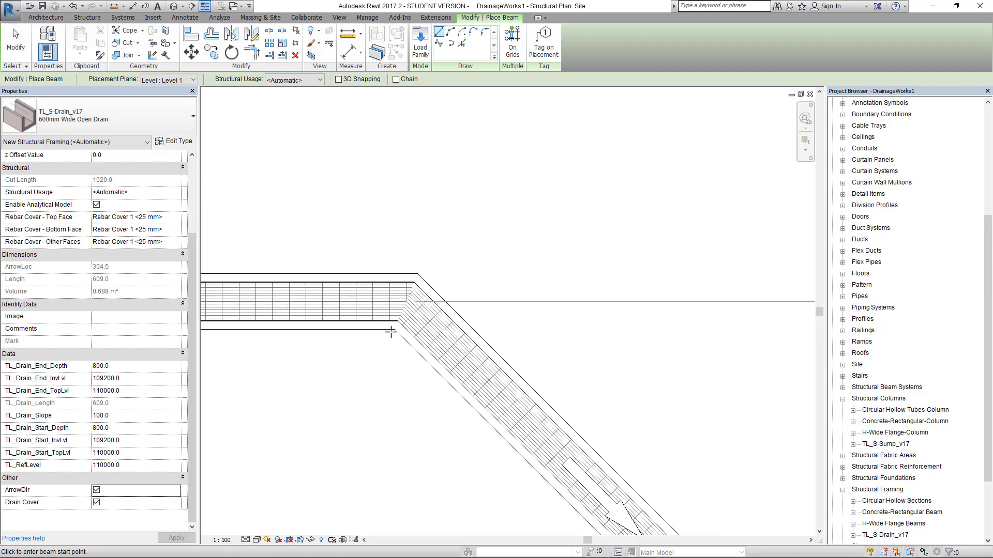
scroll(376, 341, "down", 4)
scroll(414, 382, "down", 2)
Draw an upward-bulging arc drain with a radius of about 13400 mm from the east end of the second horizontal drain.
middle_click_drag(478, 388, 501, 310)
scroll(500, 312, "up", 2)
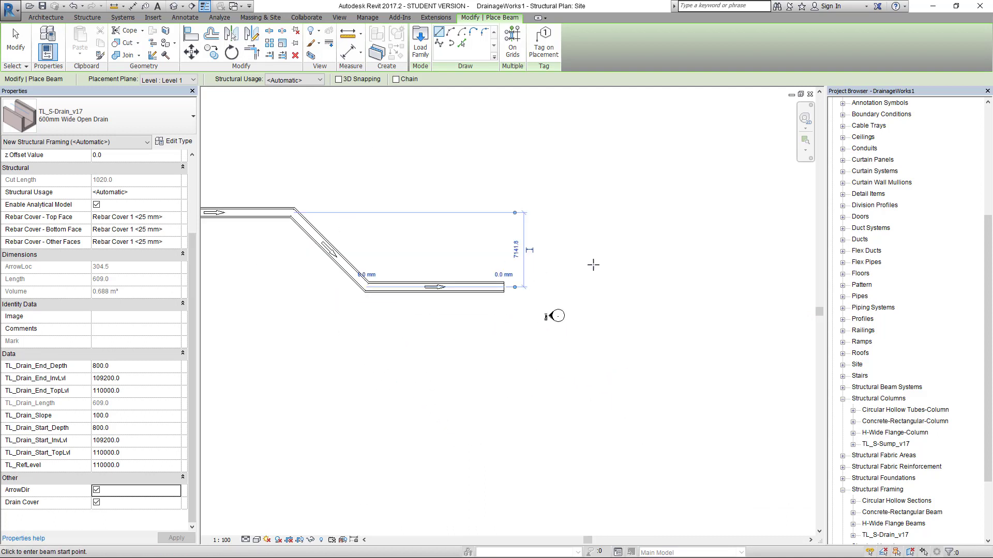
left_click(450, 32)
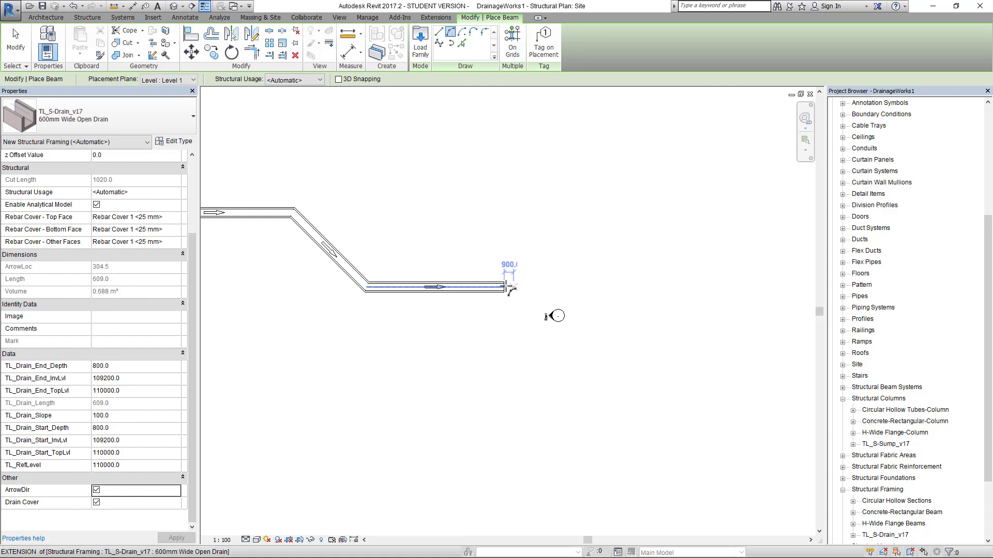
left_click(504, 287)
left_click(681, 287)
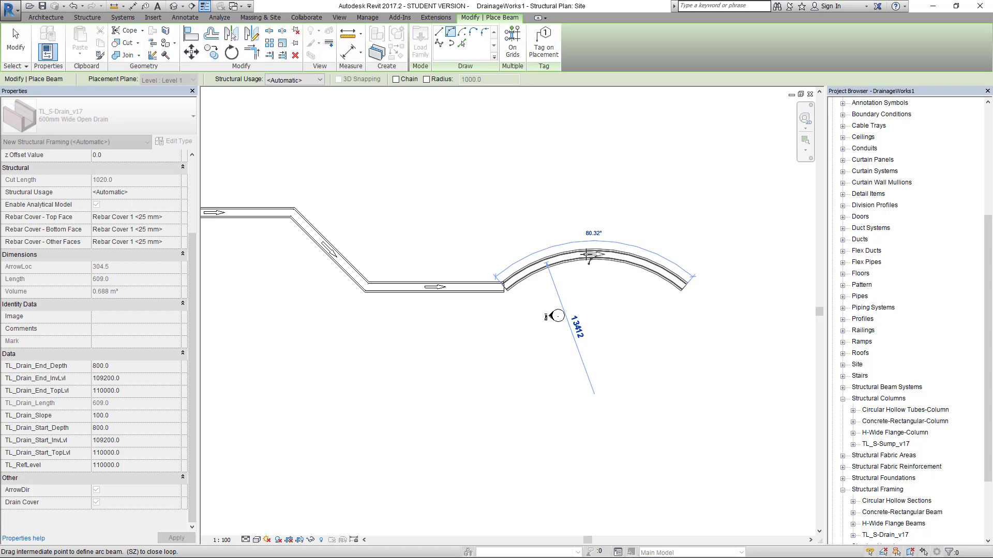
left_click(589, 256)
Extend the run from the arc's end with a straight diagonal drain southeast and a vertical drain going south.
scroll(586, 255, "down", 1)
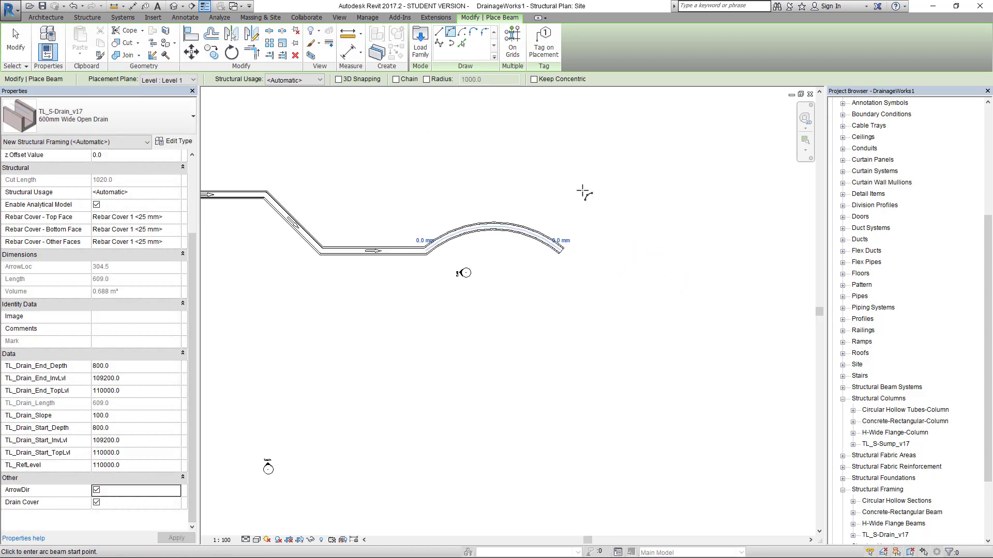
left_click(439, 32)
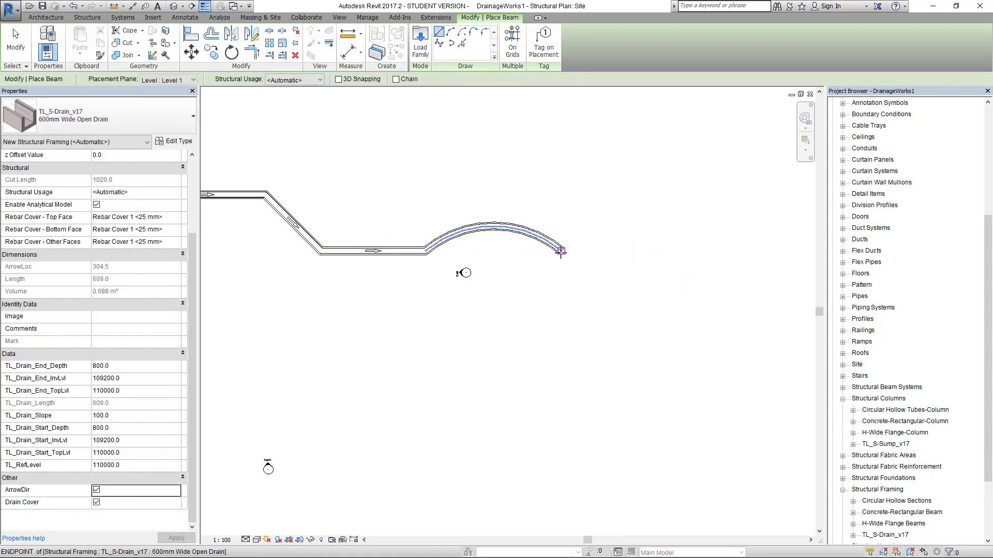
left_click(561, 252)
left_click(615, 300)
left_click(612, 305)
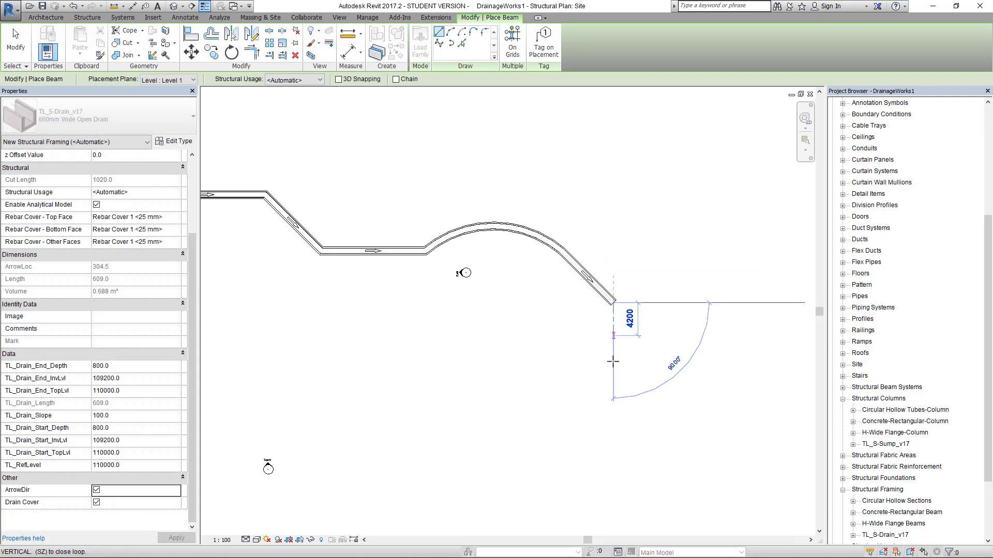
left_click(614, 414)
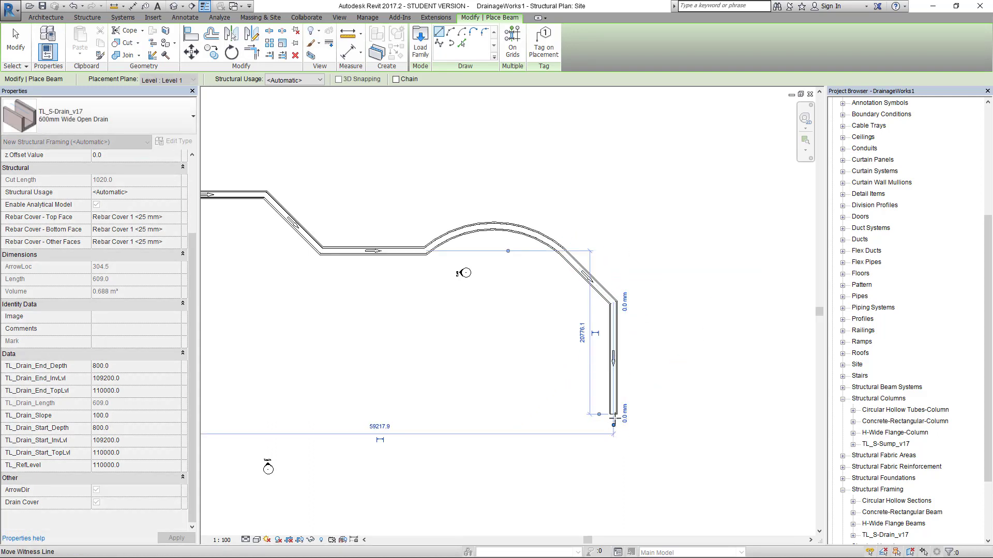
Finish the run with a horizontal drain about 12400 mm long going west from the vertical drain's lower end.
left_click(614, 414)
left_click(519, 414)
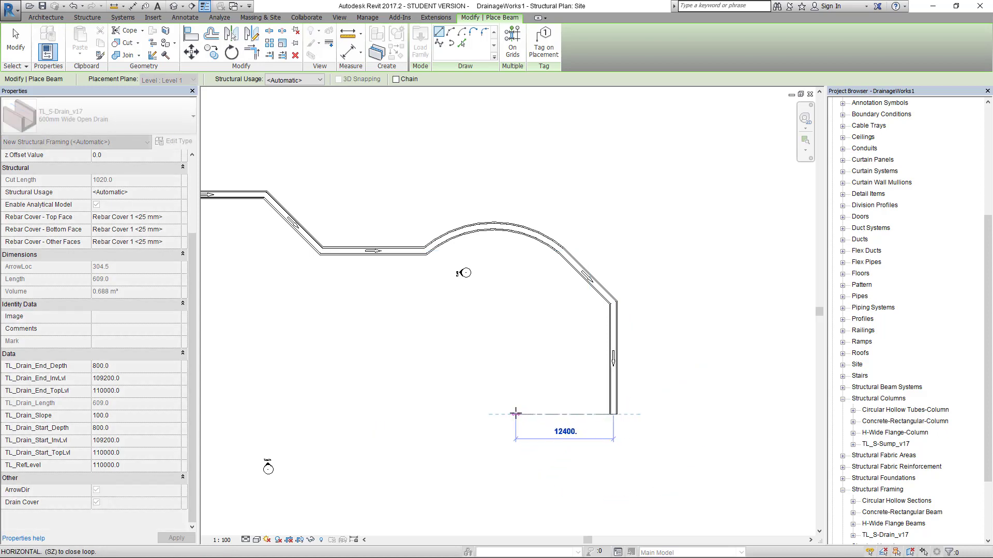
scroll(516, 413, "down", 3)
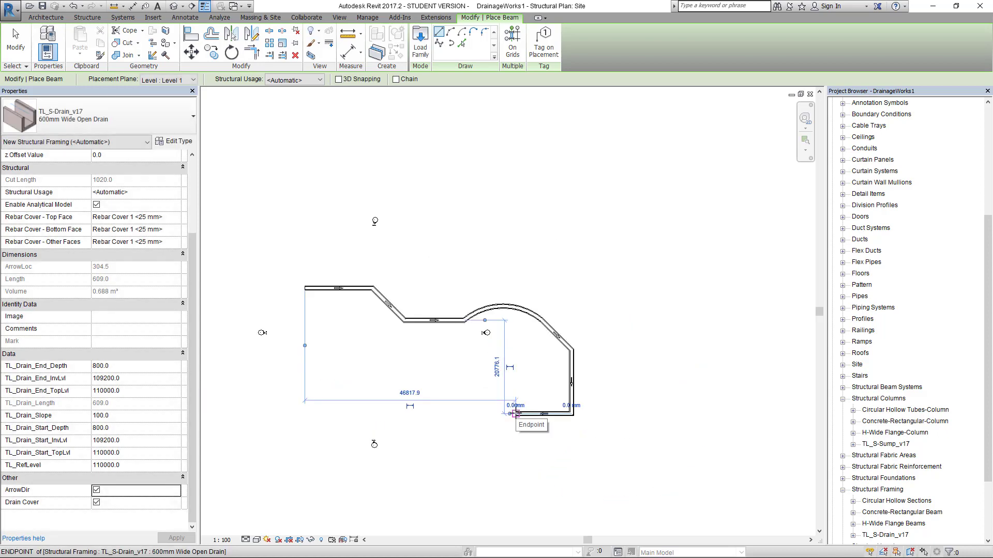
key("Escape")
key("Escape")
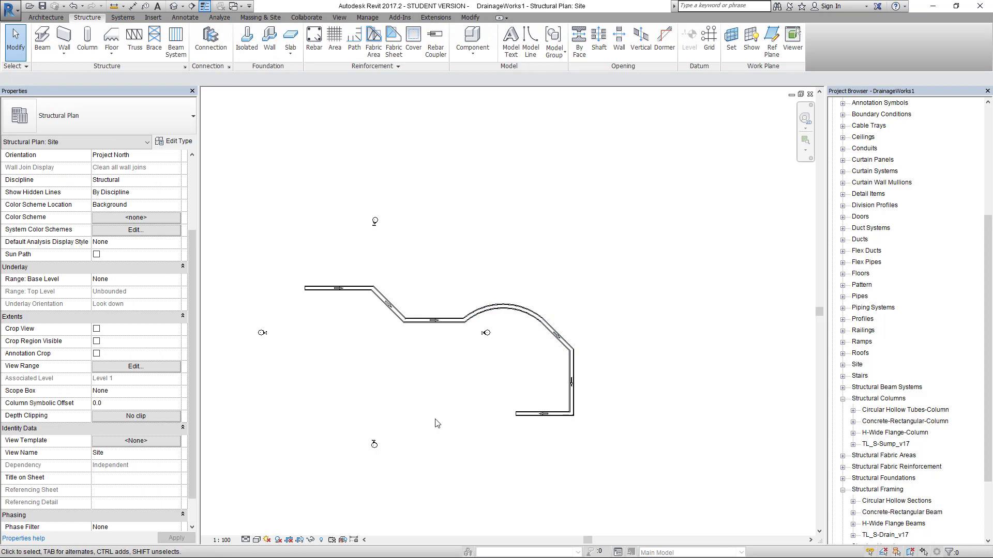
Move the East elevation marker eastward in the Site plan until it lies outside the drain run.
scroll(429, 406, "up", 1)
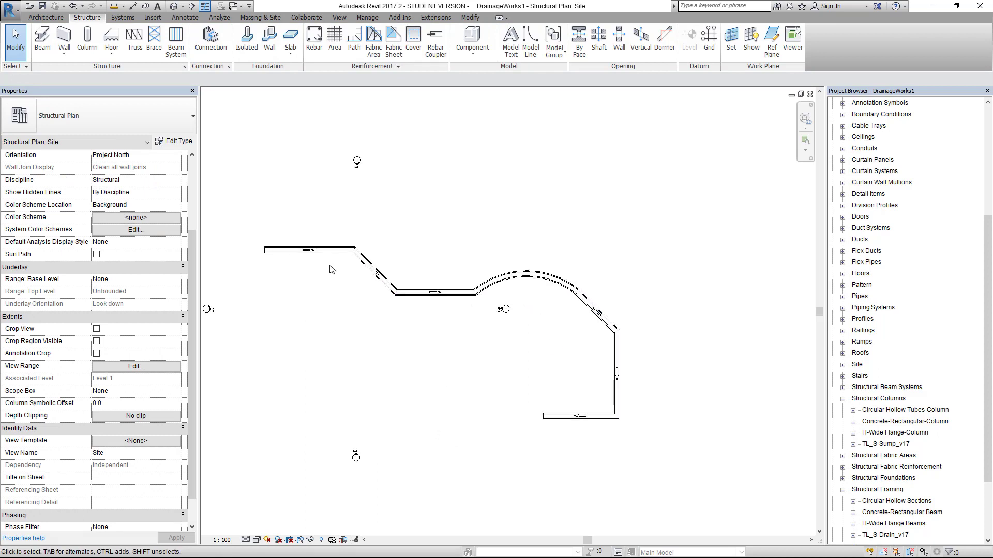
scroll(468, 249, "down", 2)
middle_click_drag(501, 328, 430, 292)
scroll(426, 288, "up", 3)
left_click_drag(388, 263, 455, 235)
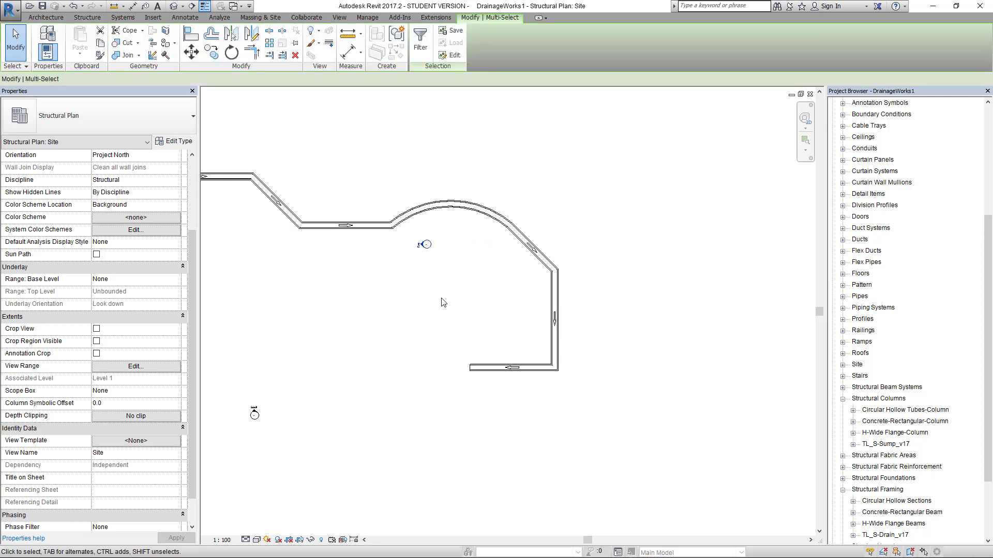
key("Right")
key("Right")
key("Right")
key("Right")
key("Right")
key("Right")
key("Right")
key("Right")
key("Right")
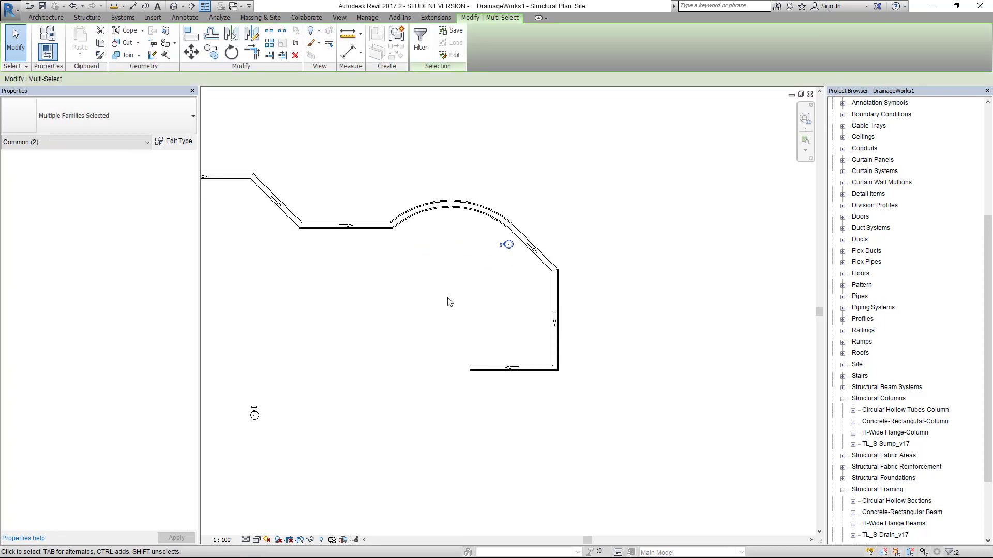
key("Right")
key("Right")
key("Right")
key("Right")
Shift the South and North elevation markers together eastward so they sit nearer the middle of the drain run.
scroll(442, 298, "down", 2)
middle_click_drag(454, 310, 605, 293)
mouse_move(433, 310)
left_mouse_down()
mouse_move(458, 315)
mouse_move(510, 424)
left_mouse_up()
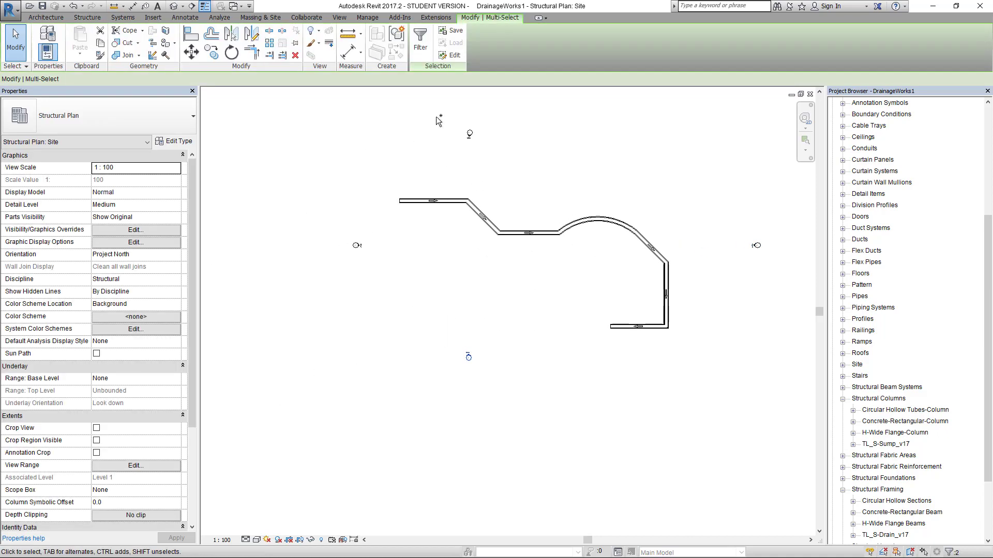
left_click_drag(436, 118, 542, 171, "ctrl")
key("Right")
key("Right")
key("Right")
key("Right")
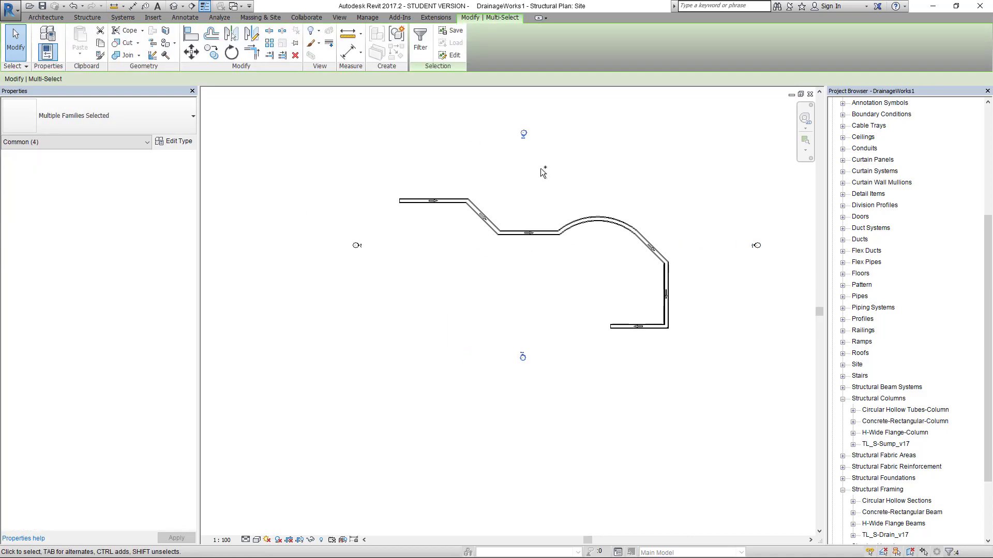
key("Escape")
scroll(538, 192, "up", 4)
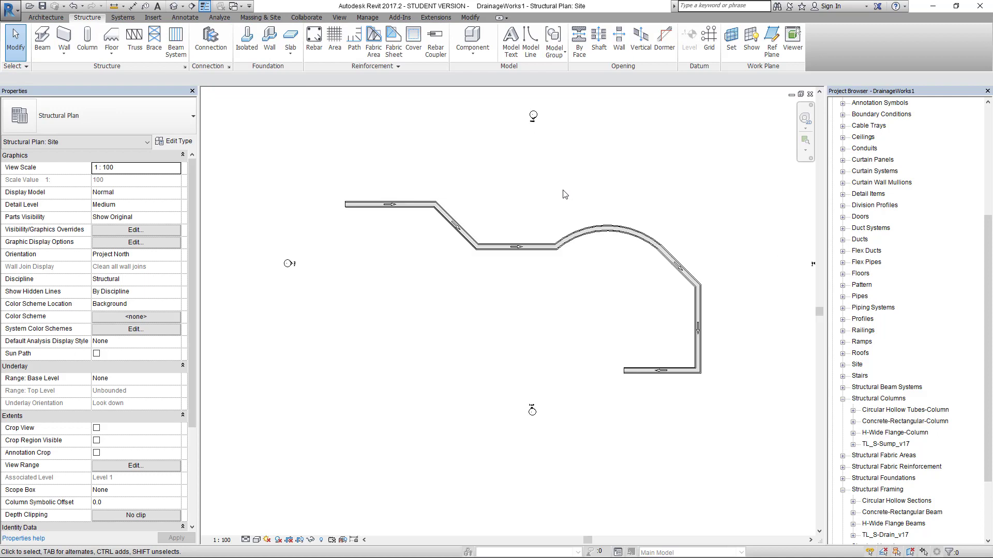
scroll(526, 298, "down", 2)
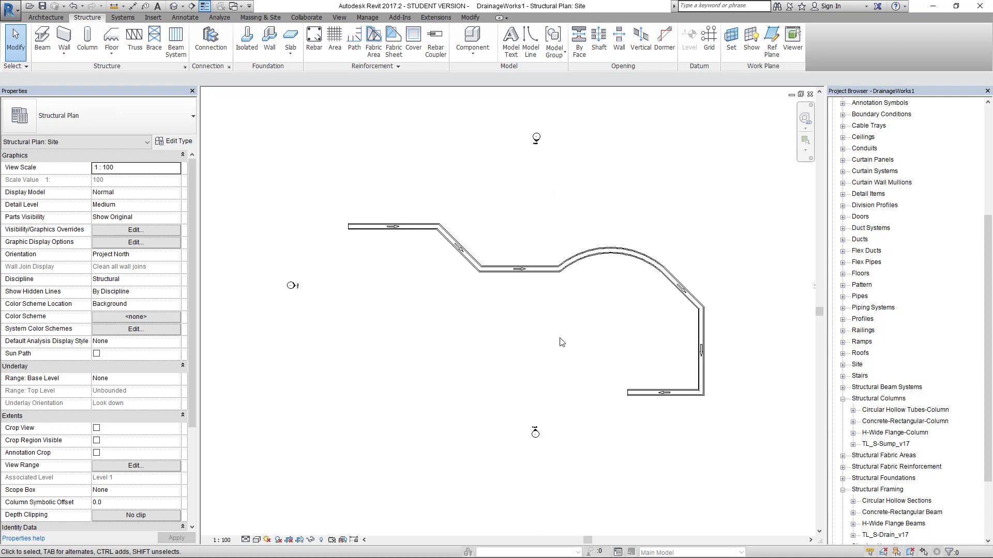
Examine the depth, invert, slope and reference level parameters of the first horizontal drain at the run's west end.
middle_click_drag(553, 334, 542, 326)
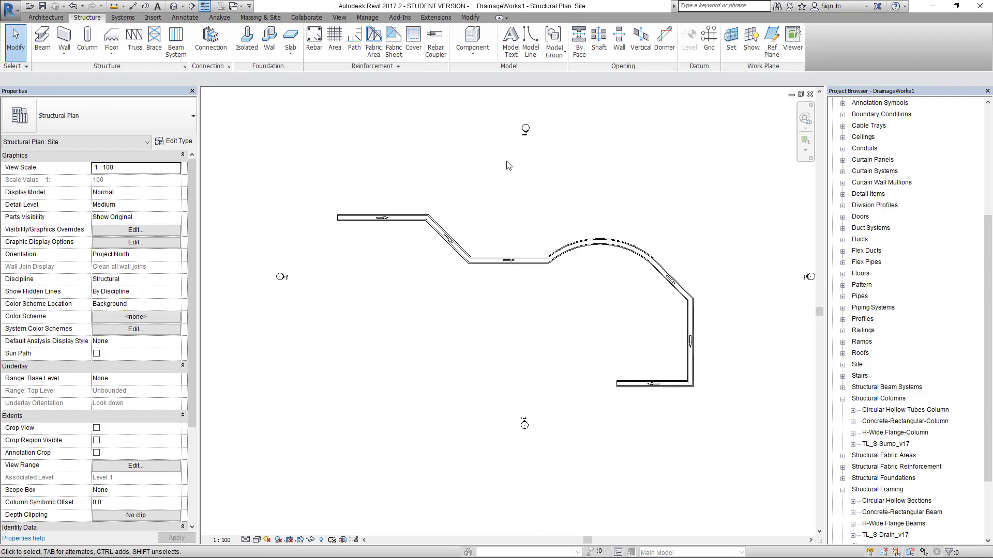
left_click(341, 224)
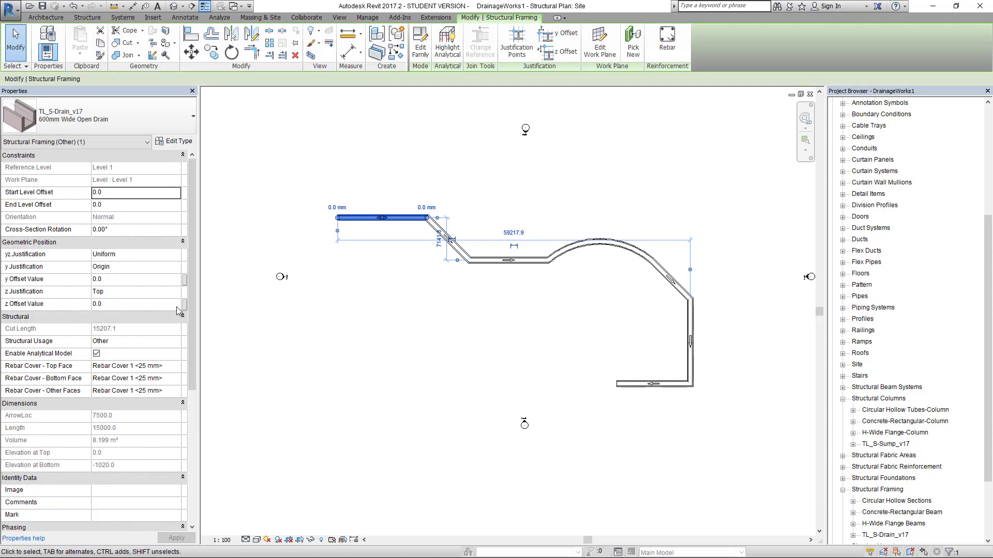
left_click_drag(195, 268, 191, 473)
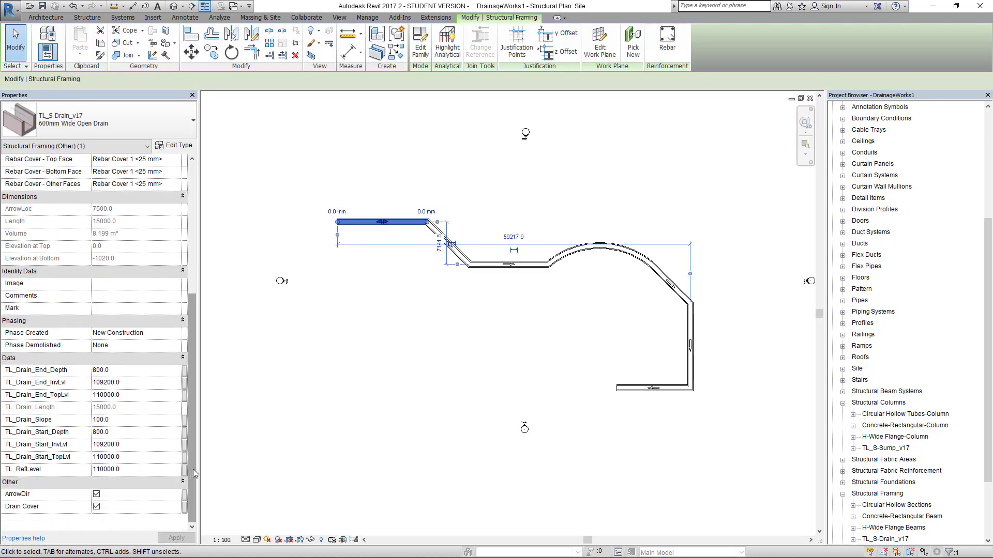
left_click(130, 472)
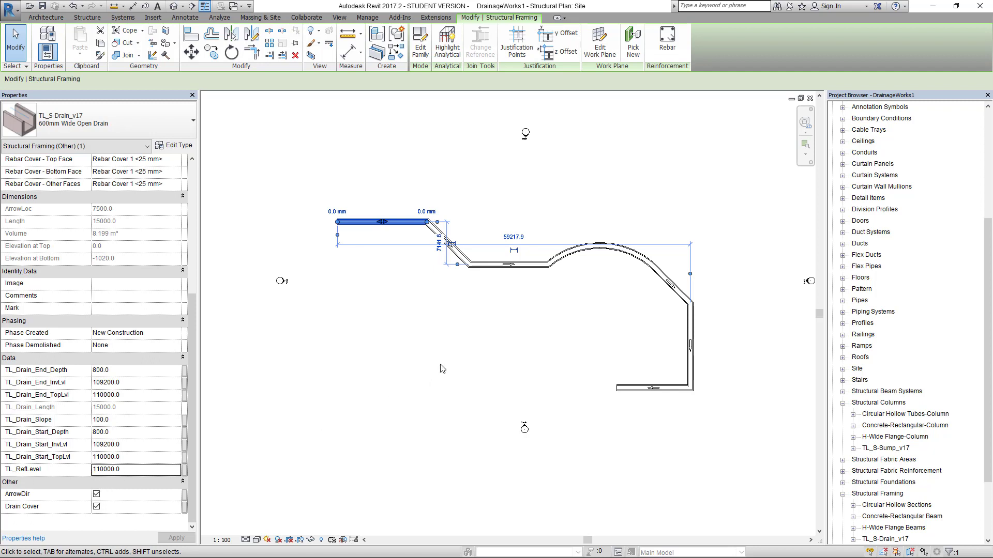
left_click(361, 278)
Set TL_RefLevel to 104000 for all seven drains of the run at once.
left_click_drag(314, 167, 724, 416)
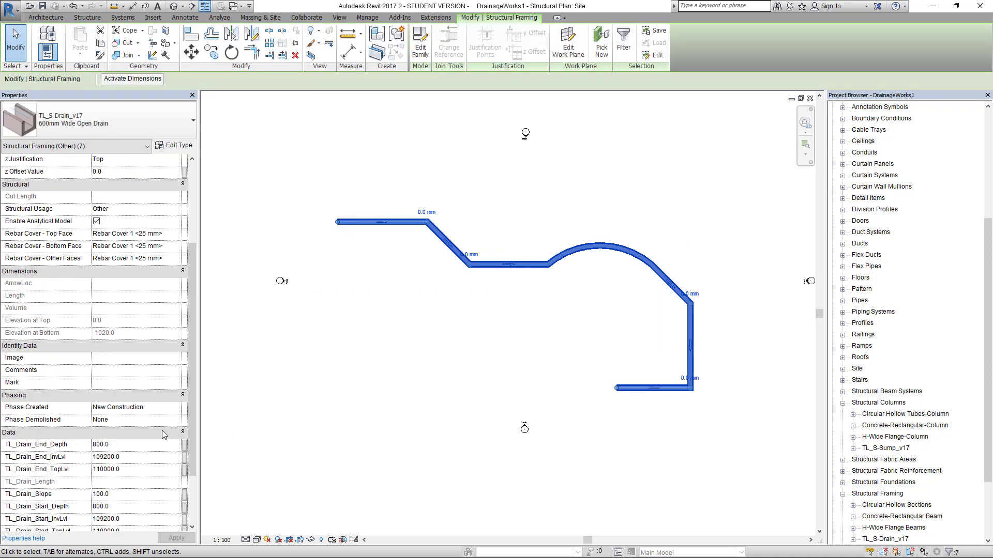
scroll(193, 465, "down", 3)
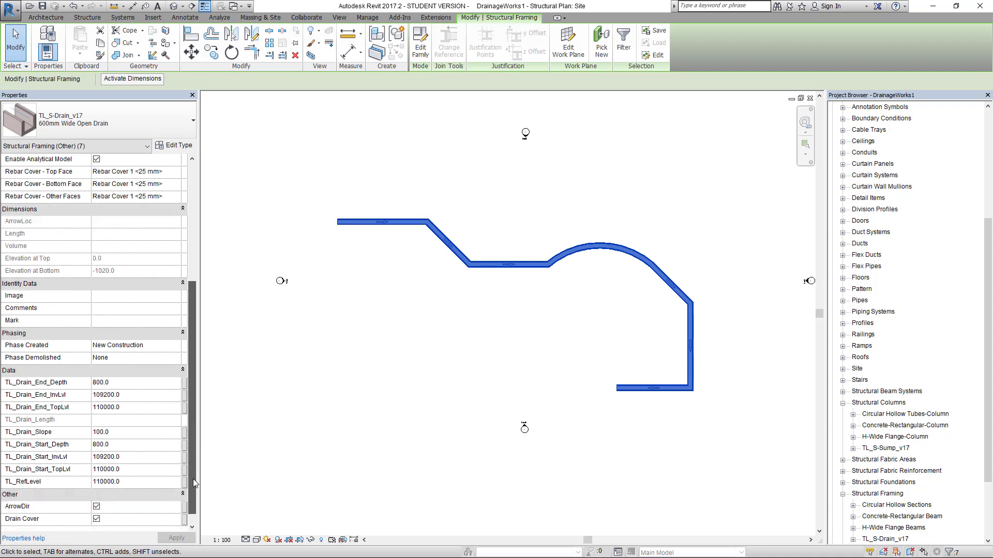
left_click(137, 473)
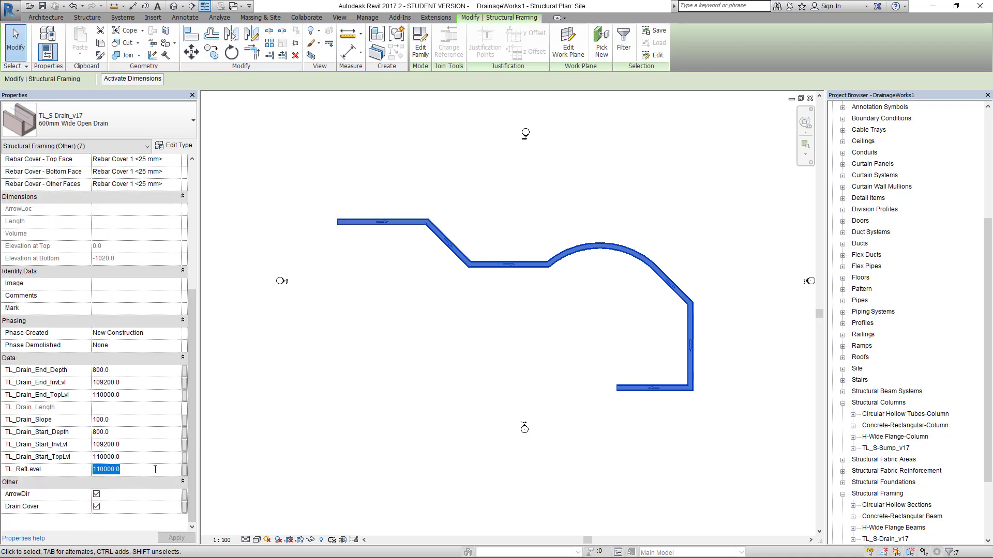
type("104")
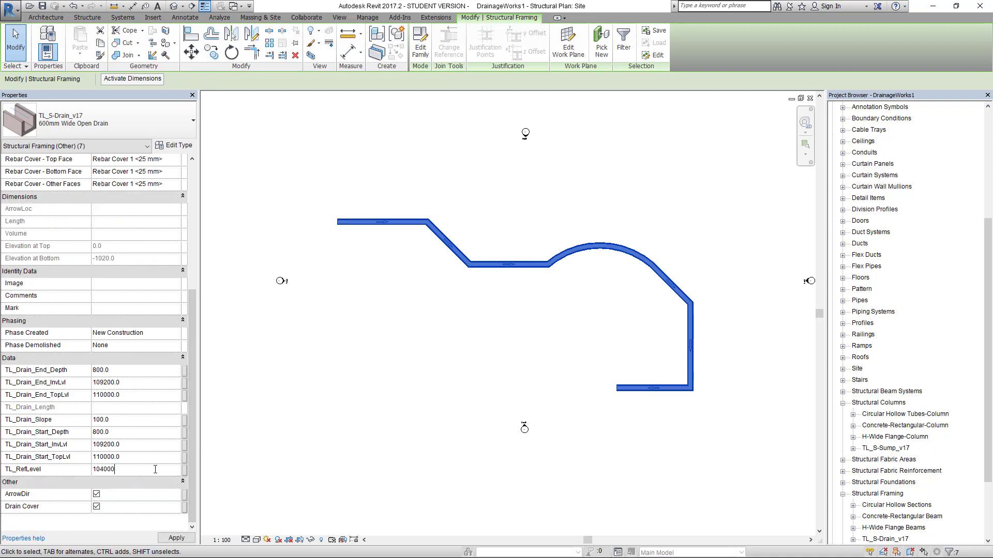
type("000")
key("Return")
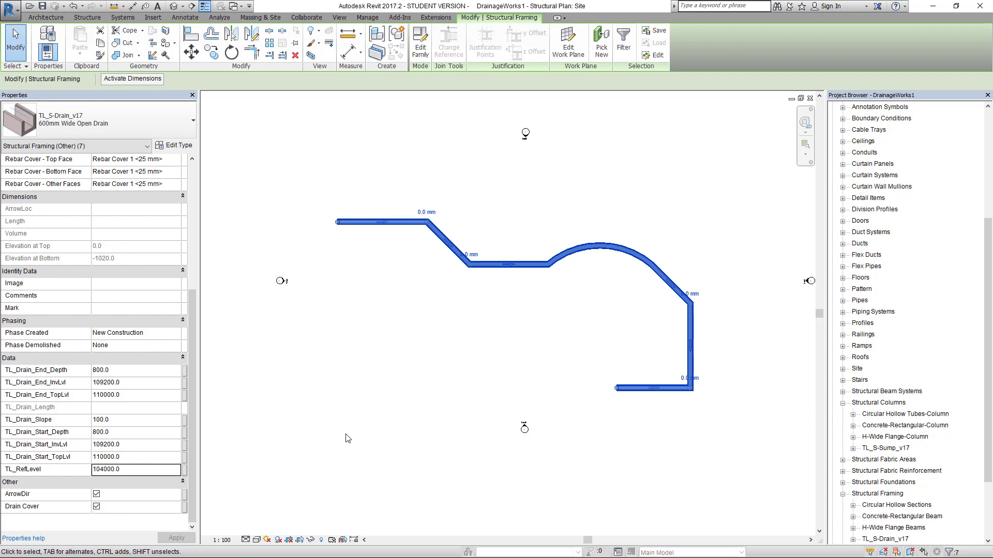
left_click(345, 451)
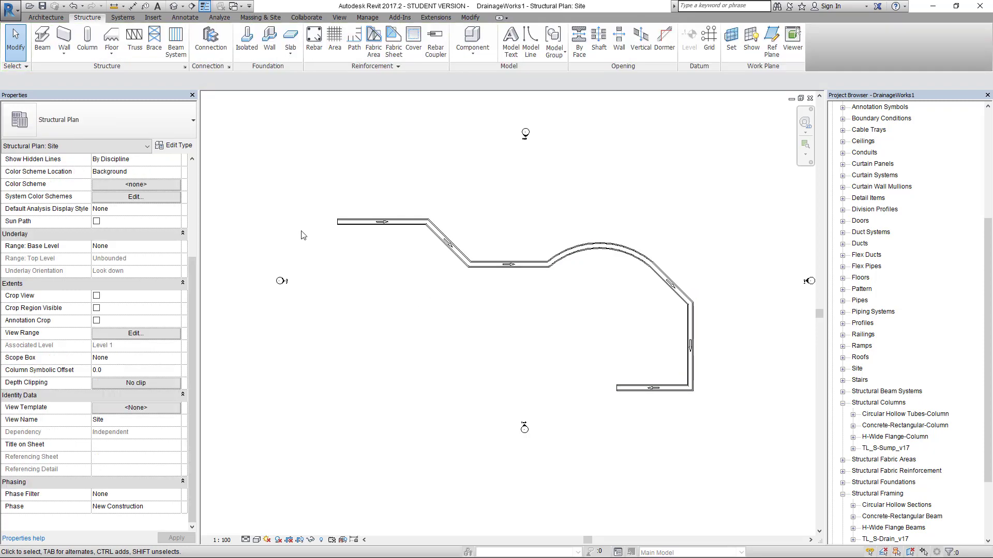
Check the reference level and level data of the westernmost drain against the edited value.
left_click(356, 228)
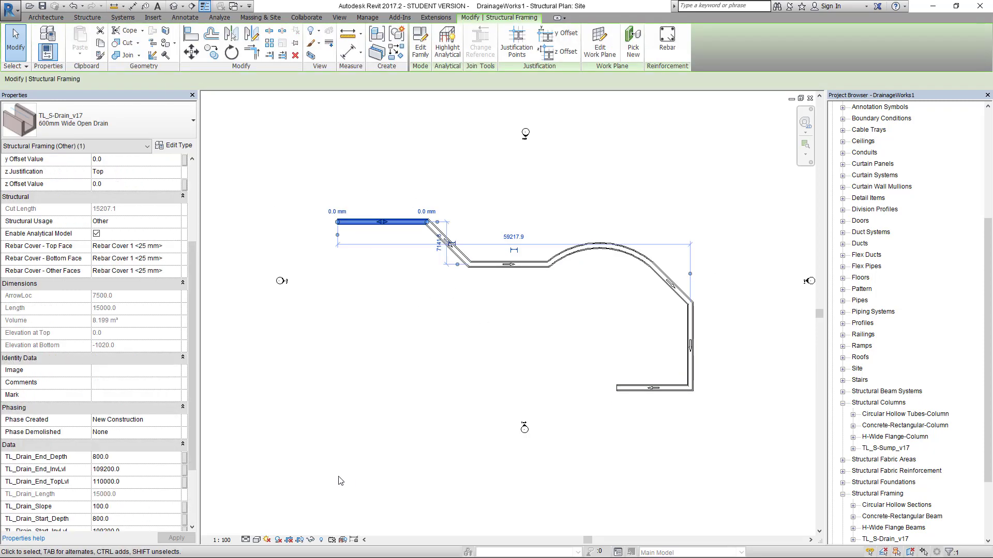
scroll(188, 441, "down", 3)
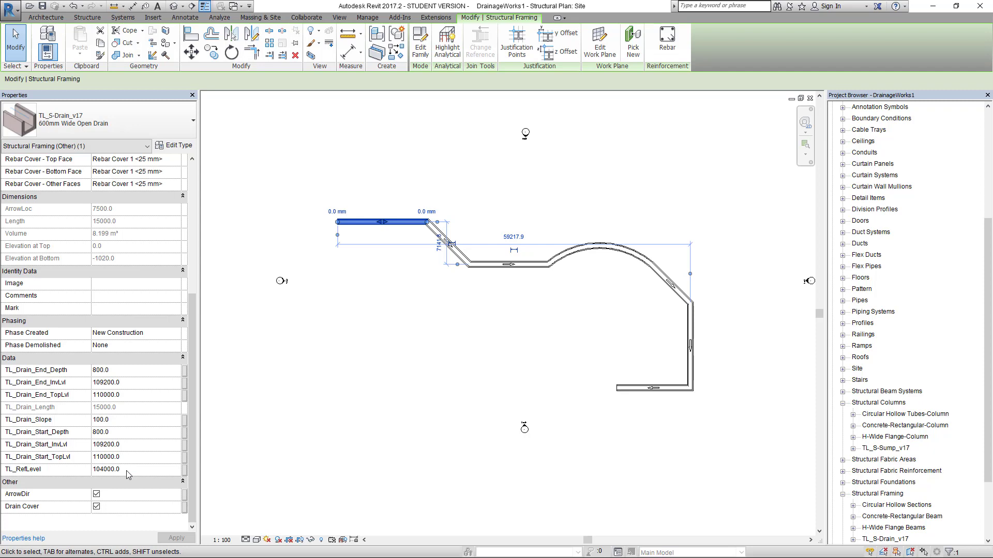
left_click(362, 288)
scroll(408, 332, "down", 1)
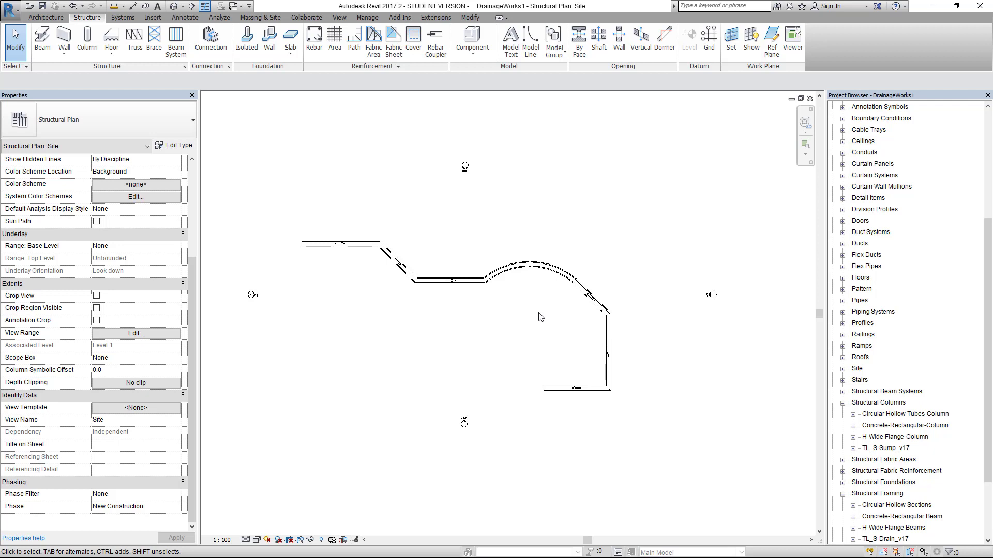
scroll(538, 313, "up", 1)
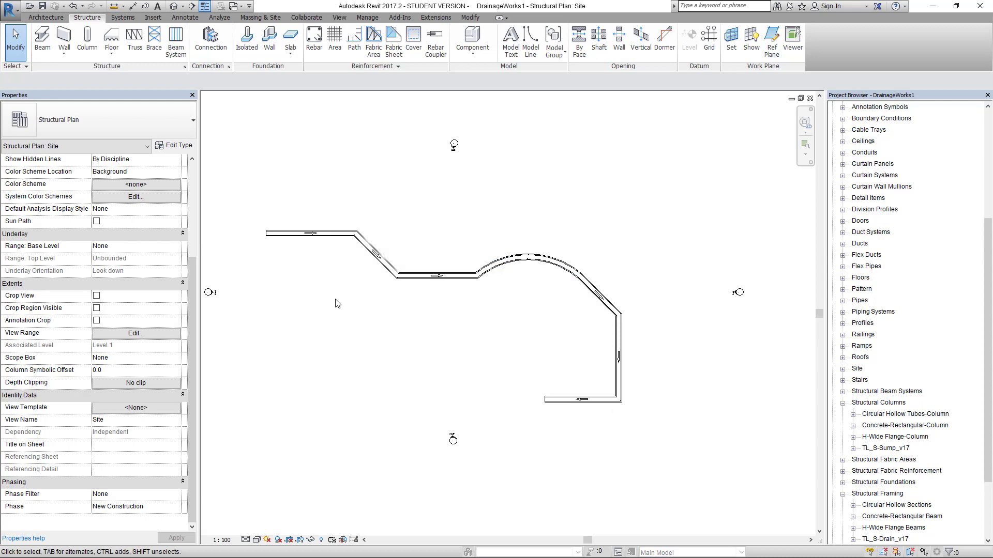
Assign the mark L1-1 to the westernmost horizontal drain and L1-2 to the diagonal drain following it.
left_click(312, 236)
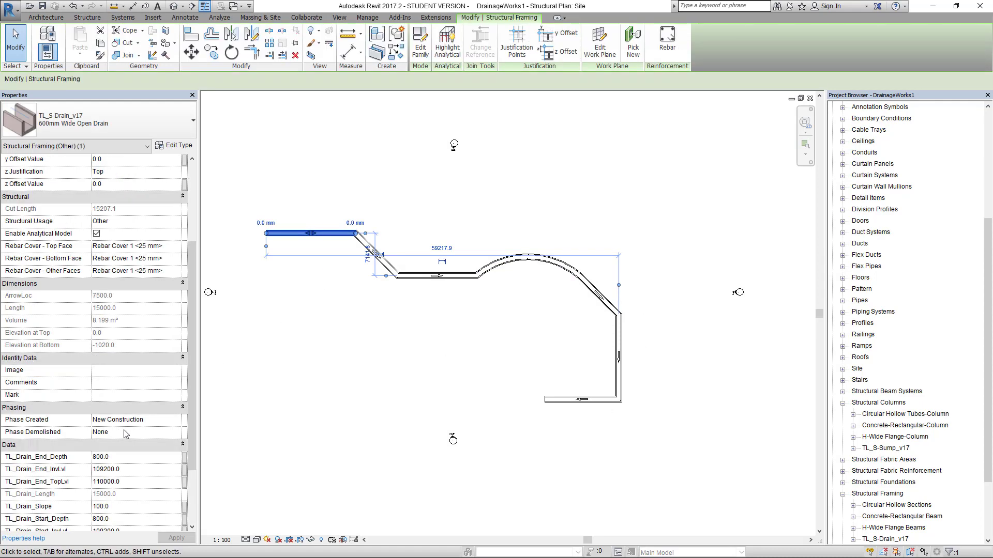
left_click(116, 396)
type("L1-1")
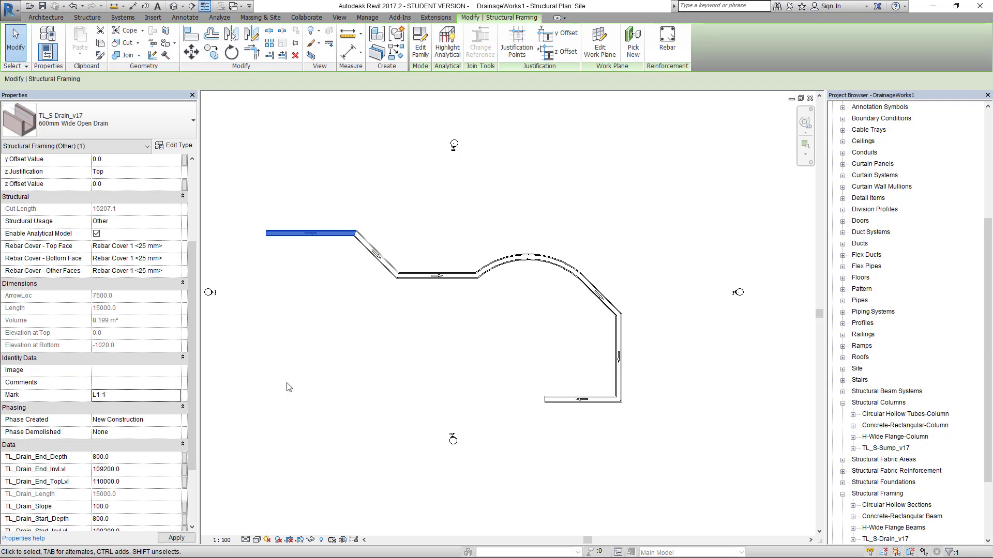
left_click(274, 388)
left_click(376, 255)
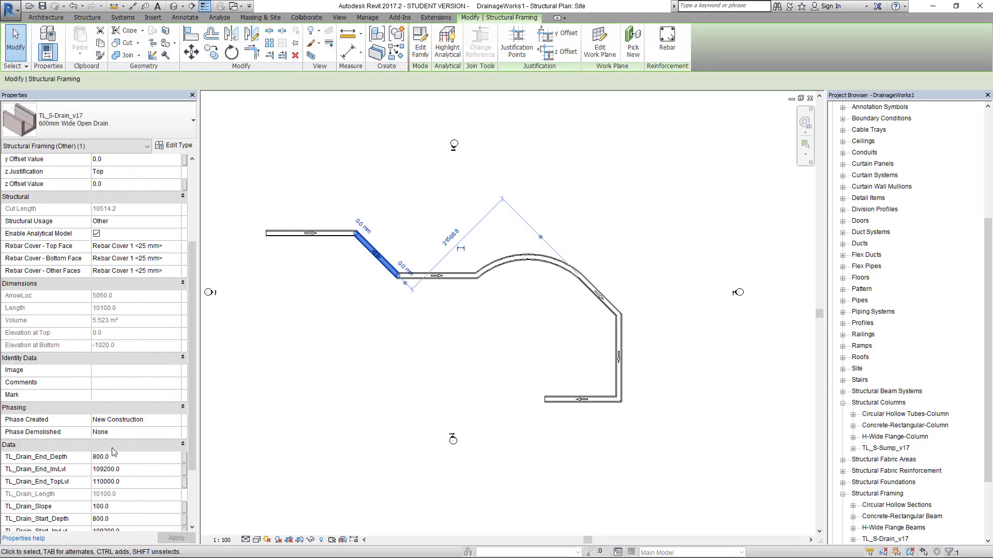
left_click(100, 396)
type("L1-2")
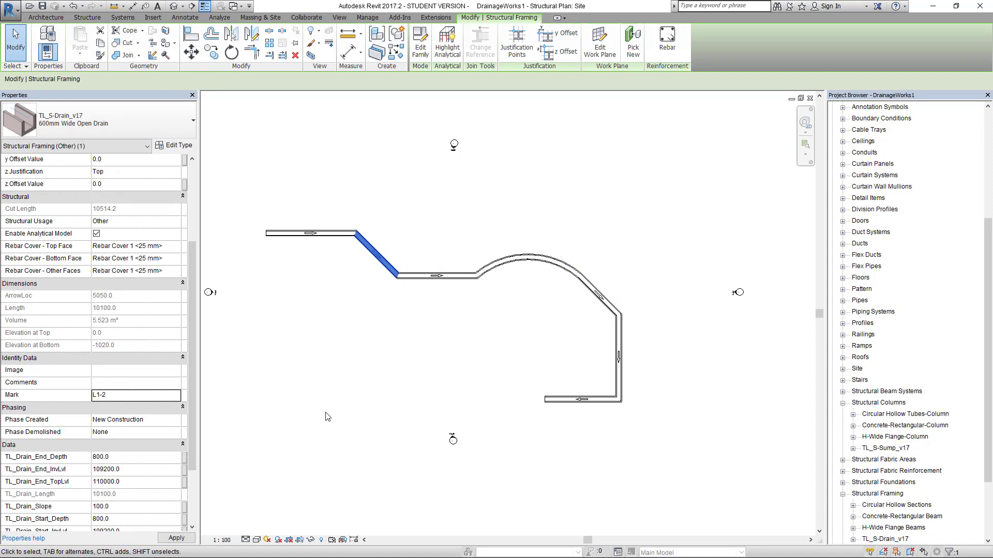
left_click(326, 417)
Give the horizontal drain between the first diagonal and the arc a mark in the L1 series.
left_click(420, 275)
left_click(110, 393)
type("L1")
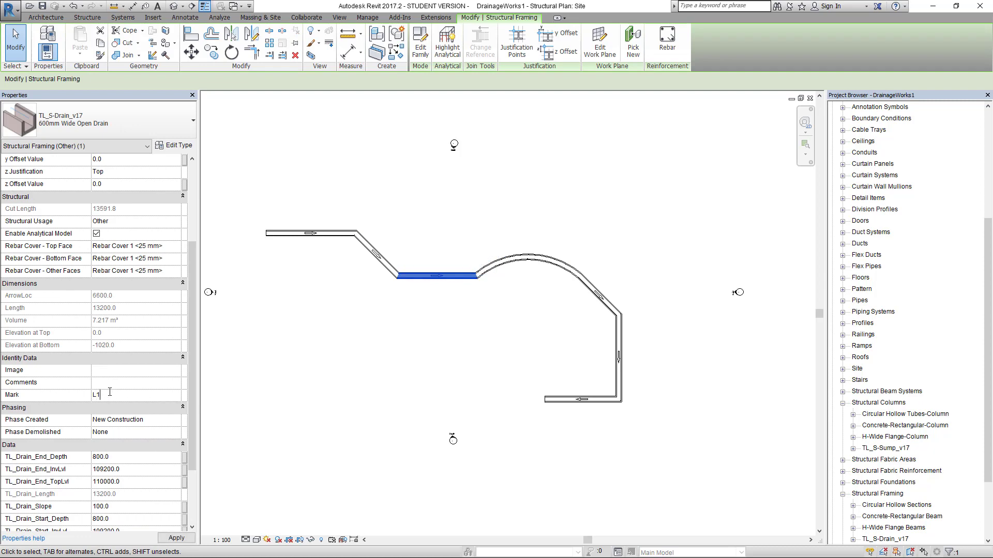
left_click(531, 299)
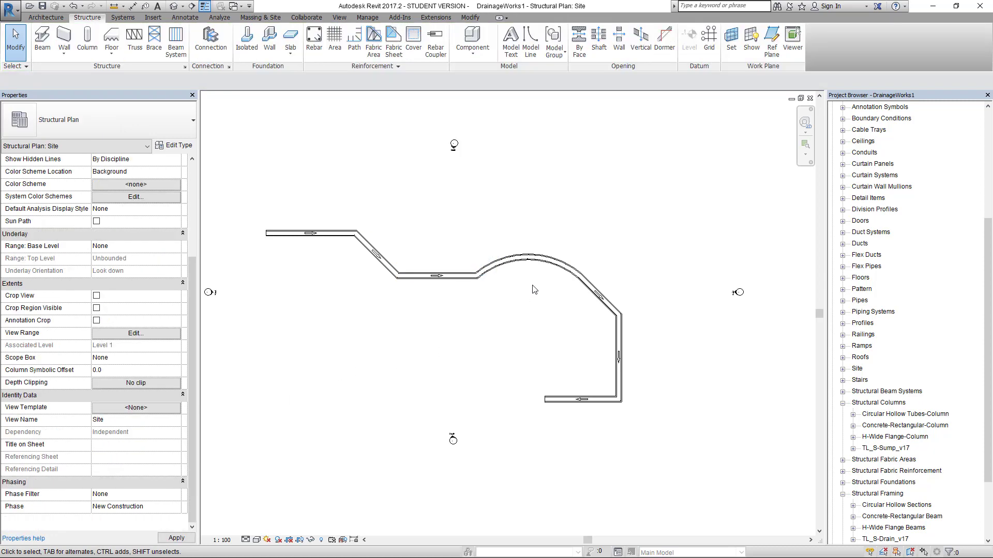
Assign the mark L2-1 to the arc drain and L2-2 to the diagonal drain after it.
left_click(527, 256)
left_click(111, 384)
type("L2-1")
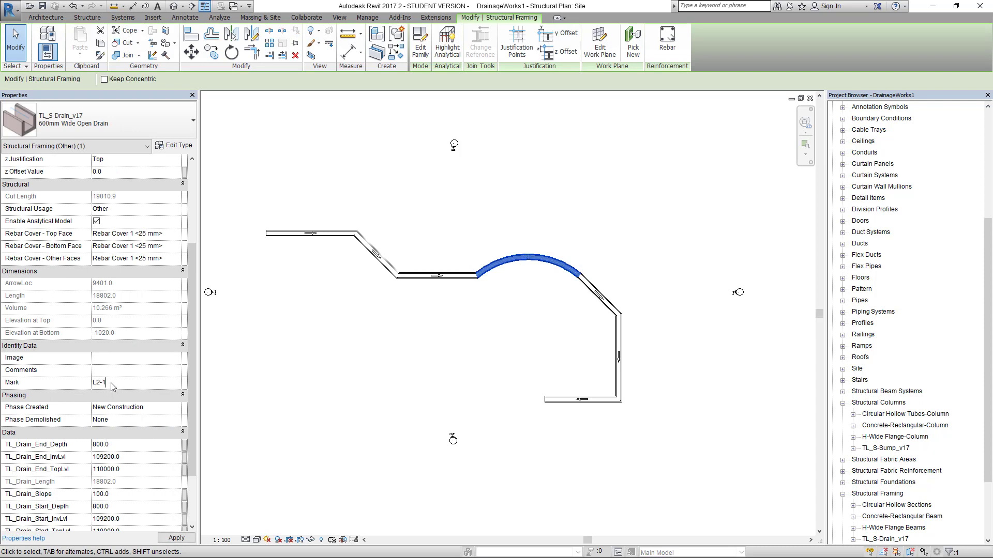
left_click(387, 386)
left_click(598, 295)
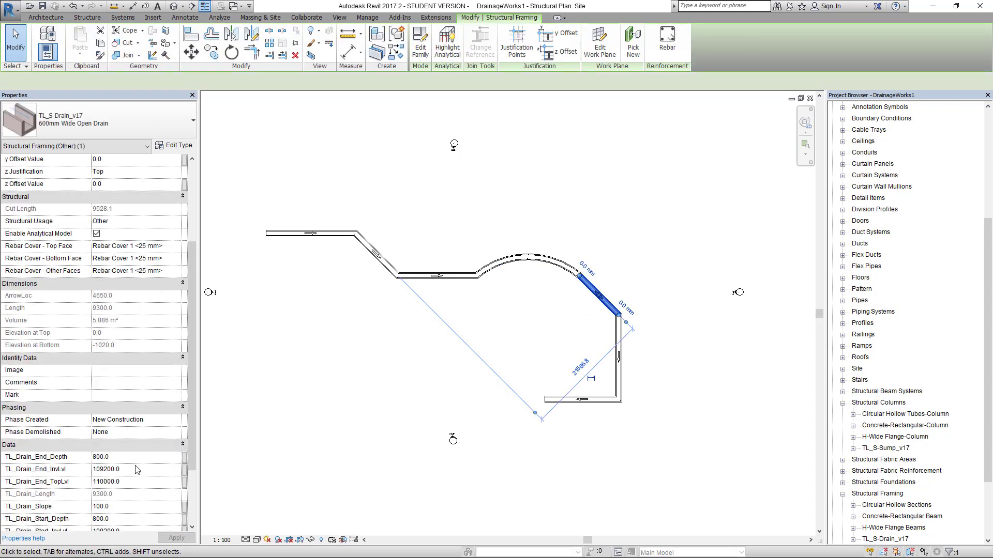
left_click(118, 396)
type("L2-2")
left_click(437, 404)
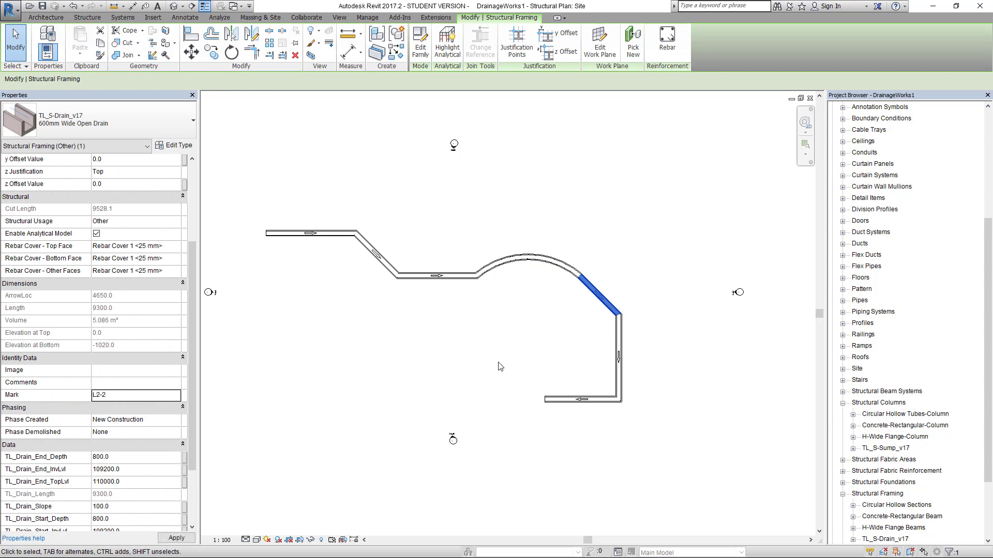
Assign the mark L3-1 to the vertical drain and L3-2 to the final horizontal drain.
left_click(619, 356)
left_click(108, 395)
type("L3")
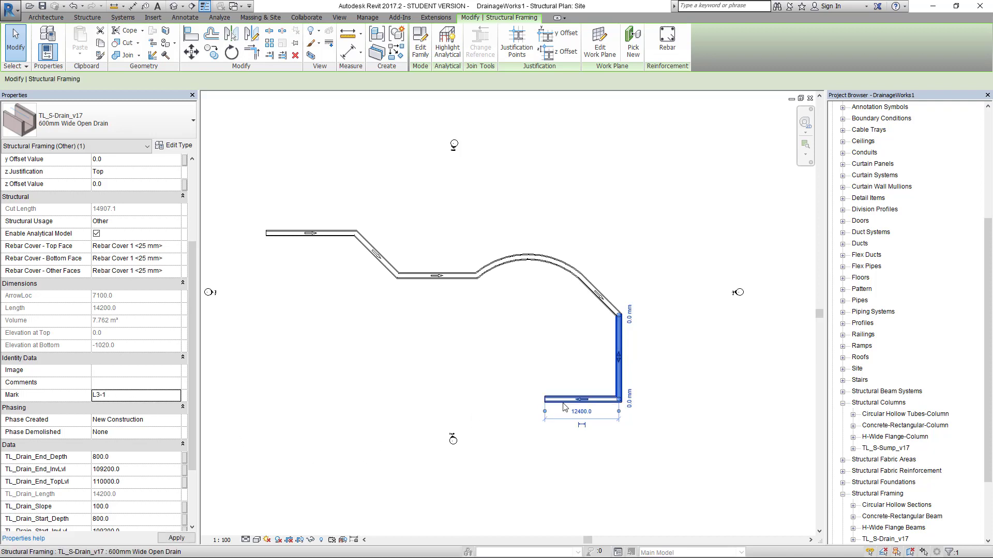
left_click(582, 399)
left_click(134, 395)
type("L3")
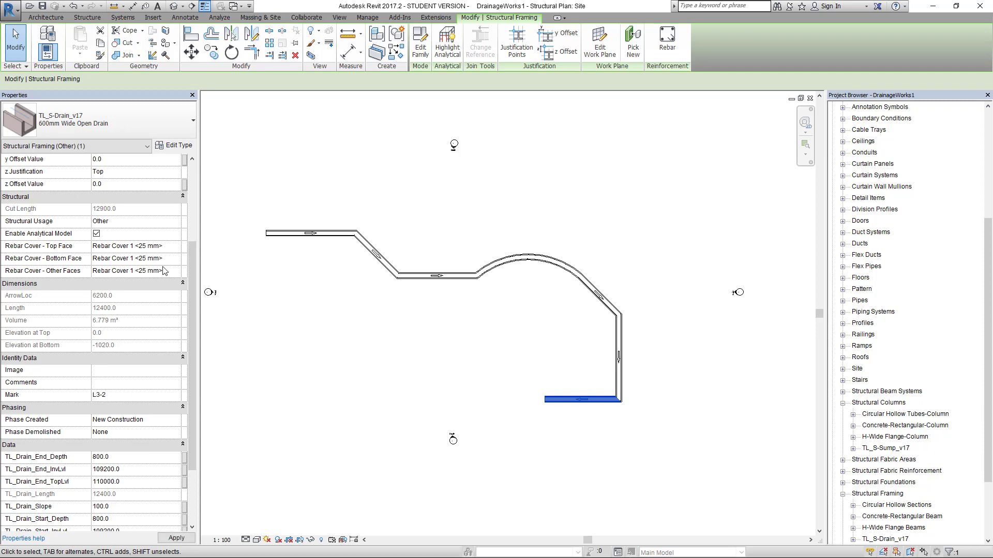
left_click(364, 393)
Inspect the arc drain's flow arrow display, its connections to the adjoining drains and its data parameters.
scroll(552, 290, "up", 2)
scroll(517, 279, "up", 1)
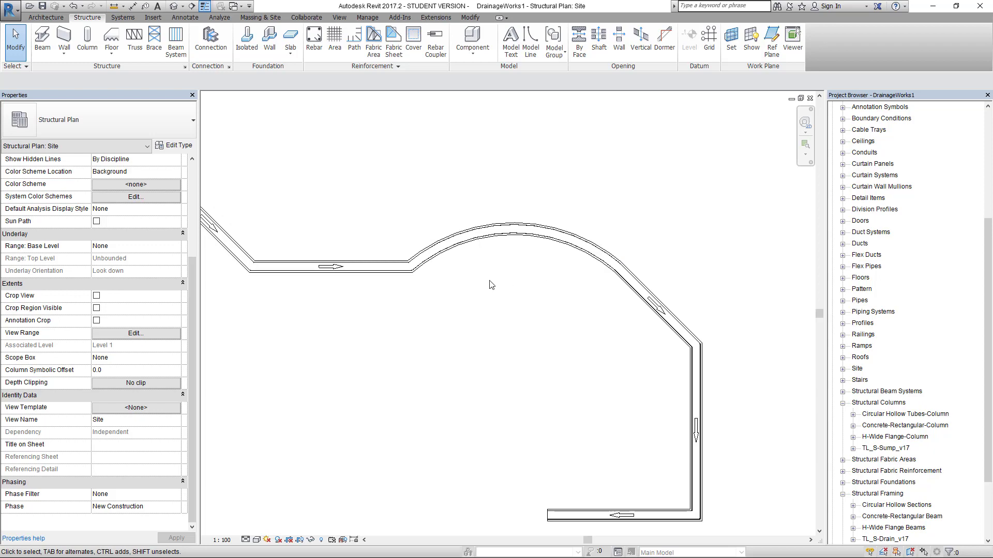
scroll(499, 232, "up", 2)
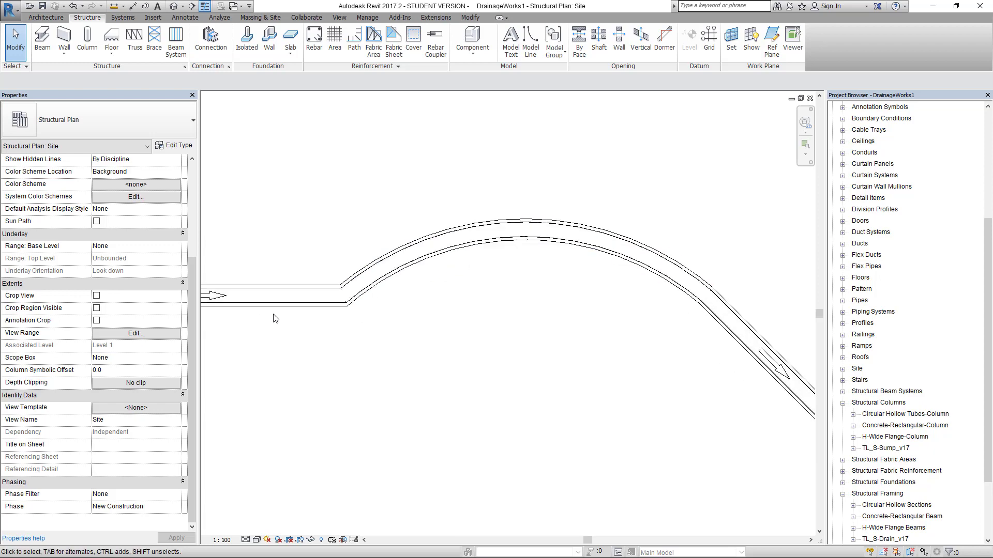
scroll(271, 316, "down", 1)
middle_click_drag(207, 298, 289, 302)
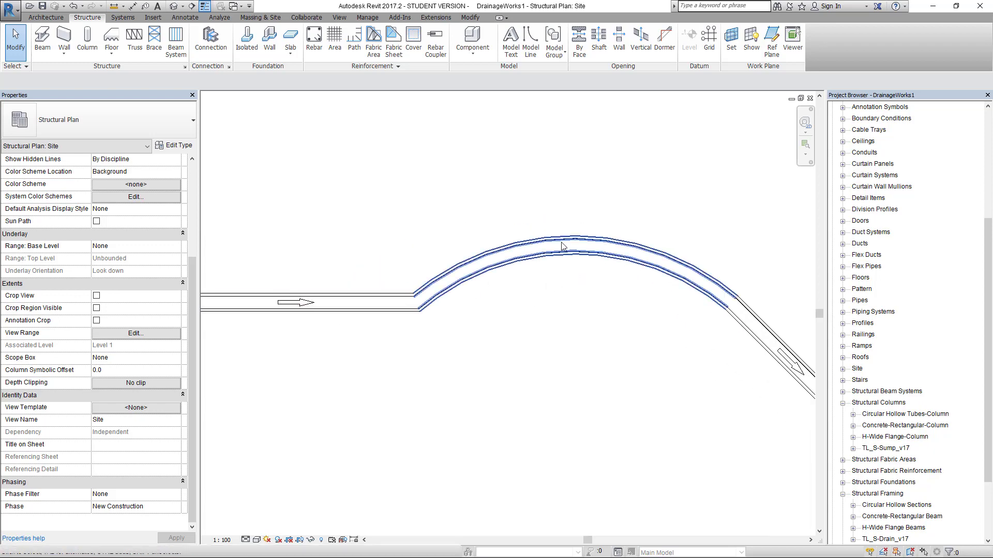
scroll(590, 328, "down", 1)
scroll(589, 329, "down", 1)
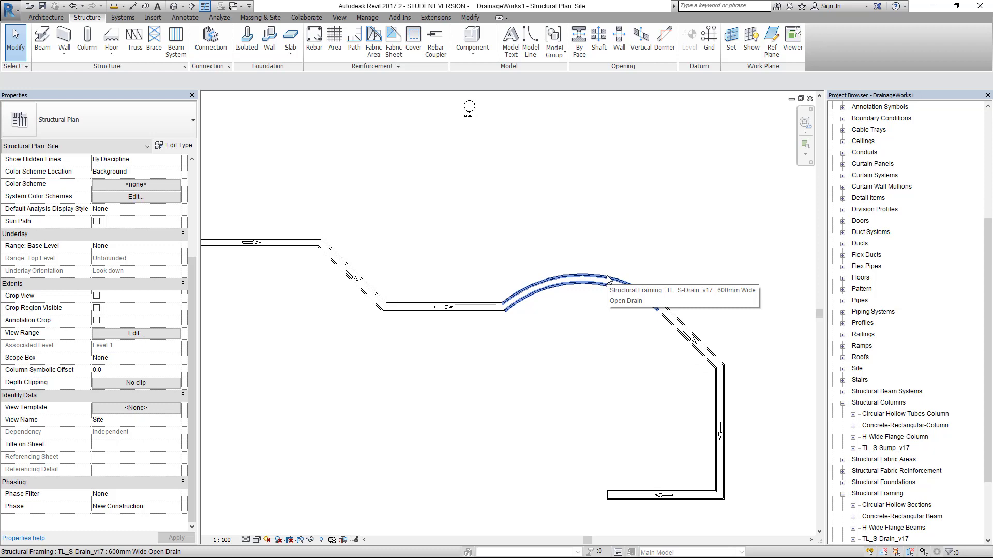
scroll(445, 305, "up", 1)
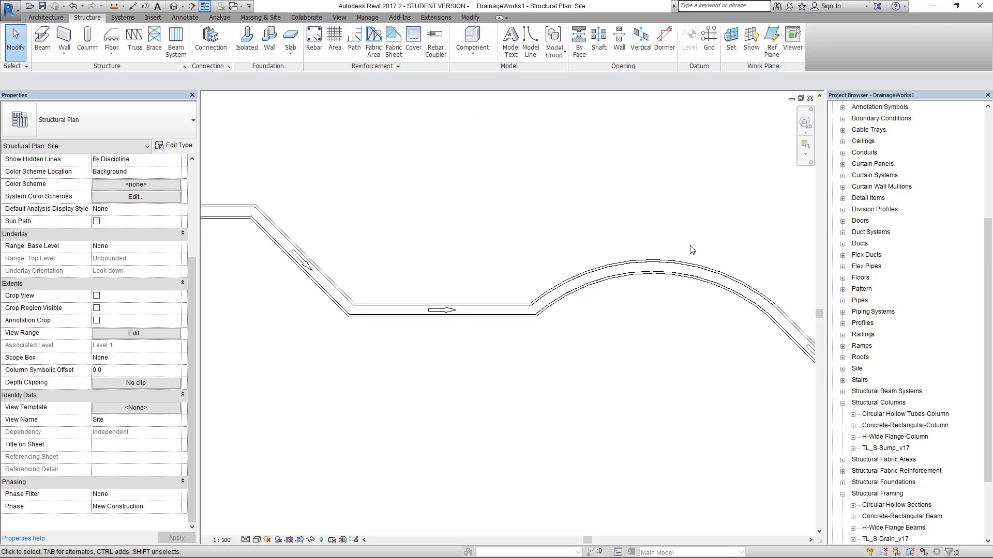
left_click(681, 264)
scroll(191, 291, "down", 5)
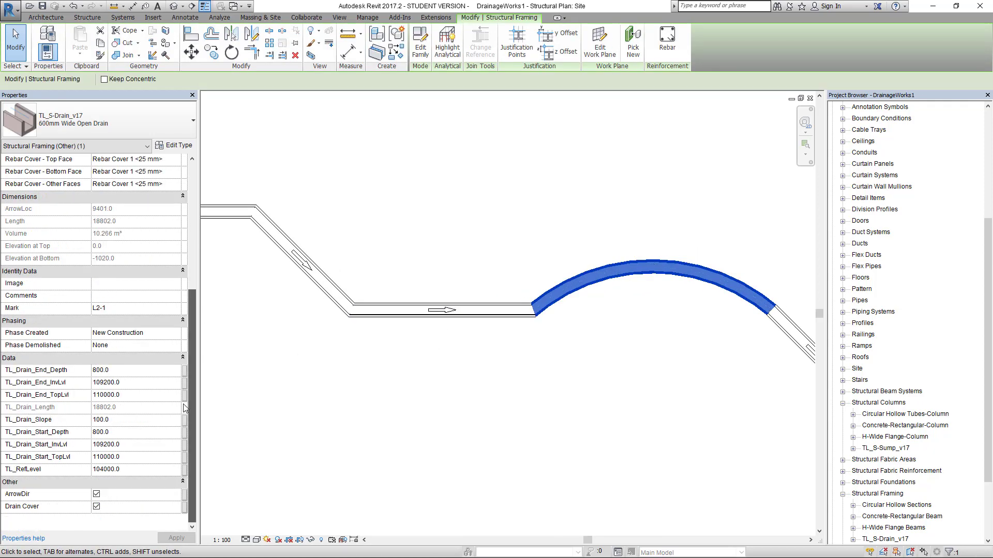
left_click(637, 337)
scroll(634, 338, "down", 2)
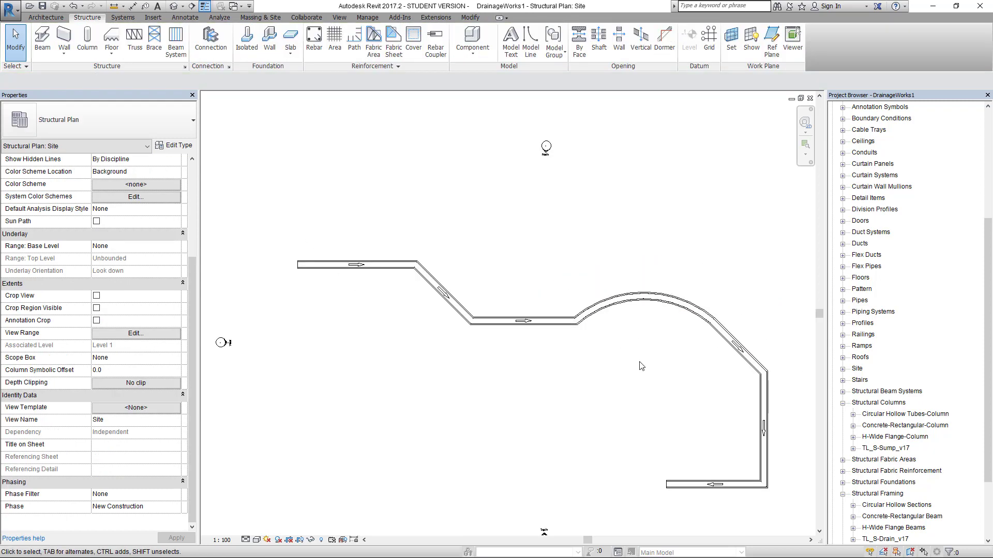
scroll(641, 361, "down", 1)
middle_click_drag(633, 362, 569, 340)
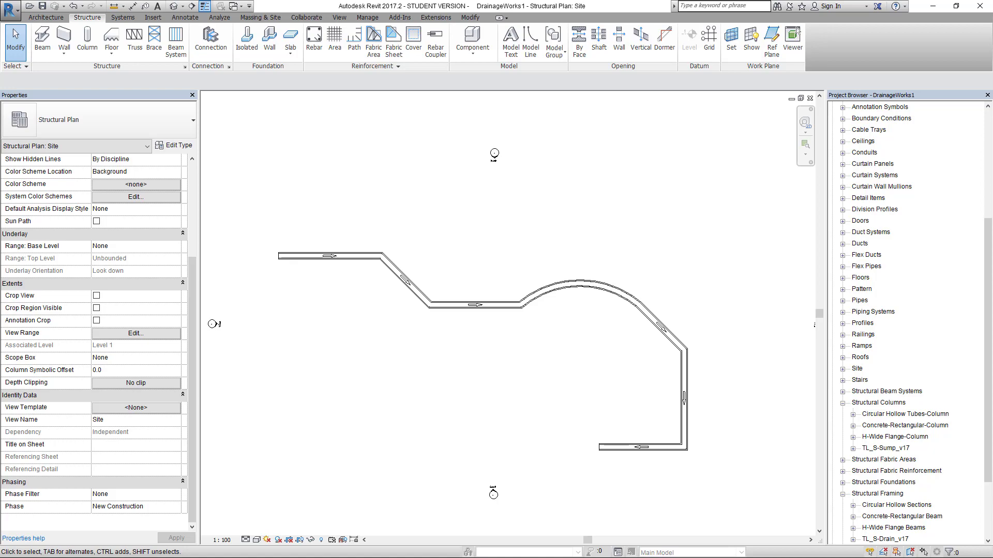
Create a new schedule of building components for the Structural Framing category in the New Construction phase.
left_click(934, 6)
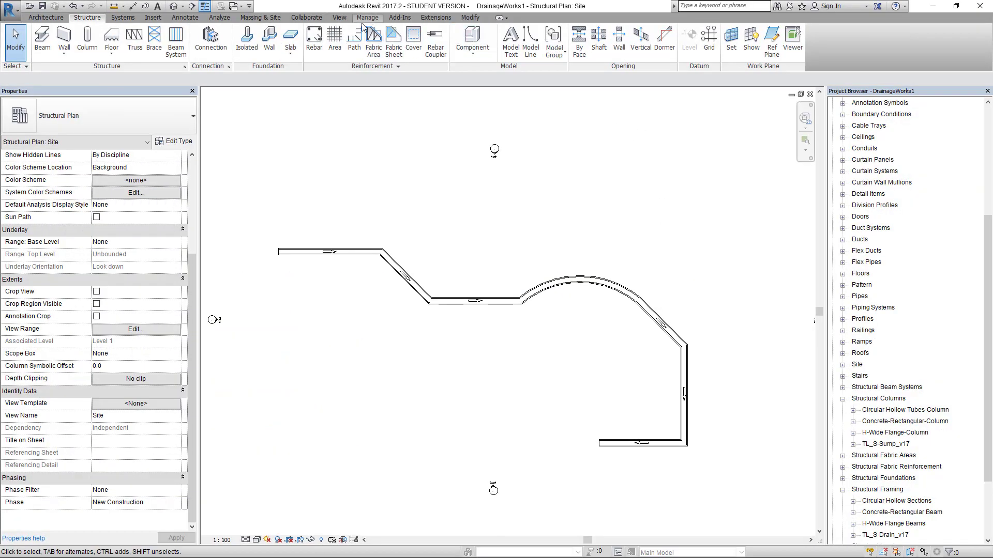
left_click(339, 18)
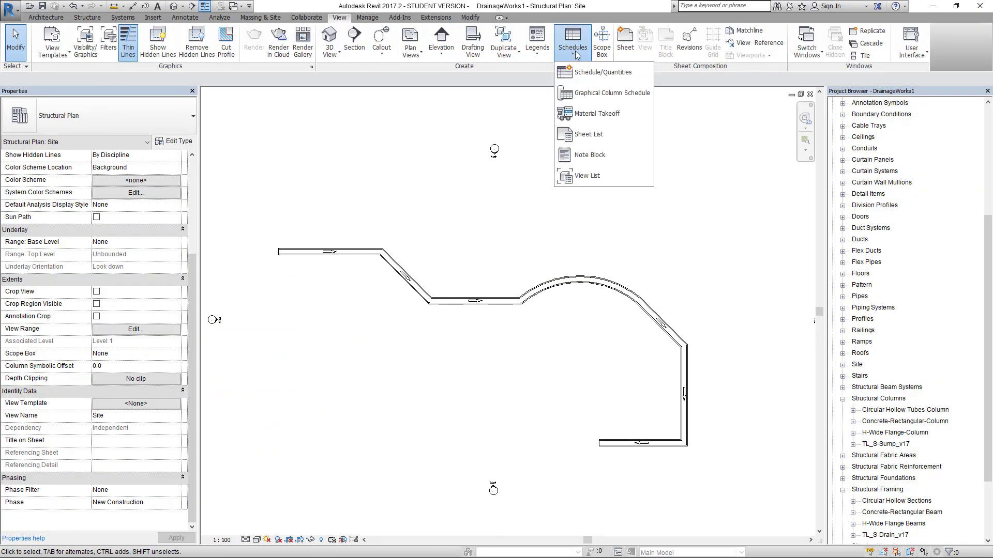
left_click(600, 72)
scroll(411, 219, "down", 7)
scroll(412, 219, "down", 14)
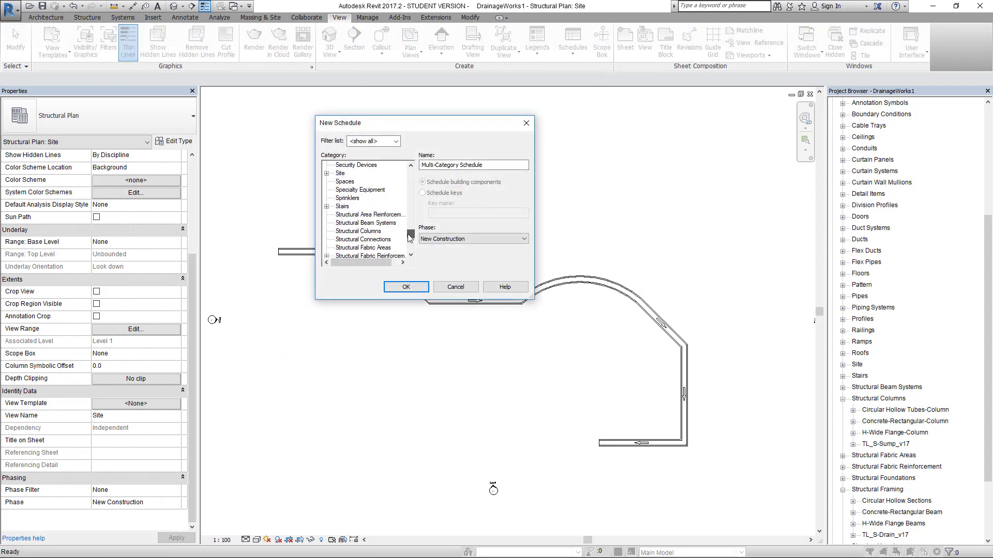
left_click_drag(410, 237, 410, 245)
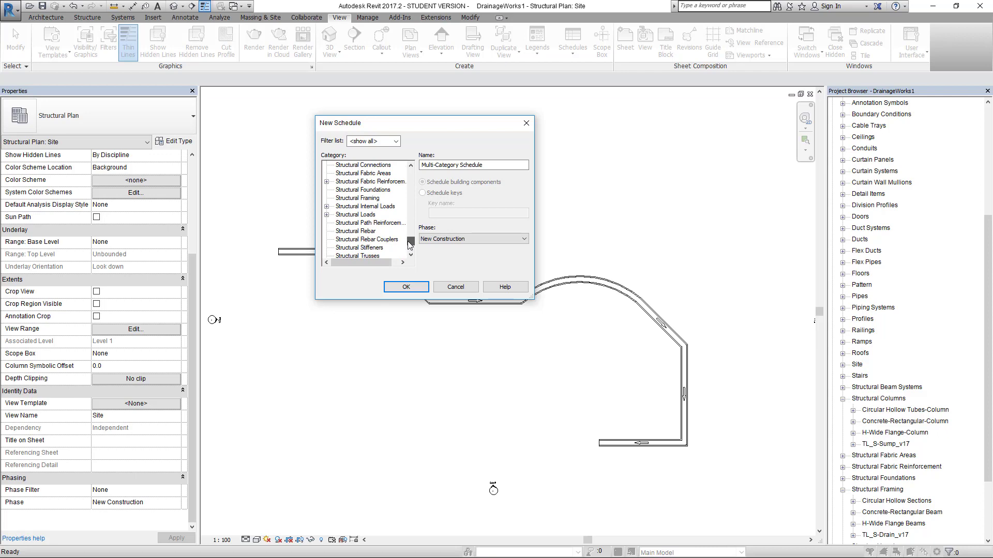
left_click(357, 198)
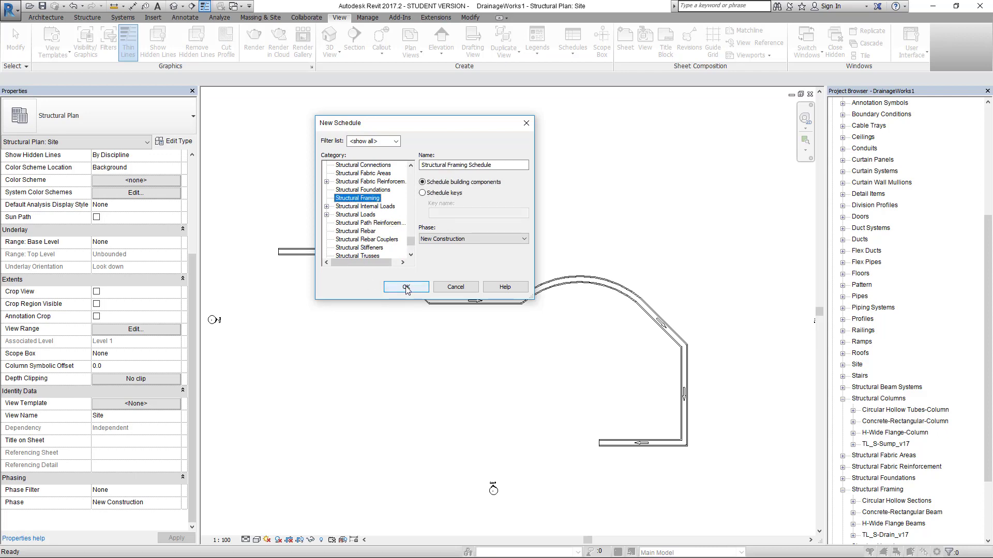
left_click(406, 288)
Add the Mark, TL_Drain_Length and TL_Drain_Slope fields to the structural framing schedule.
left_click_drag(366, 156, 188, 89)
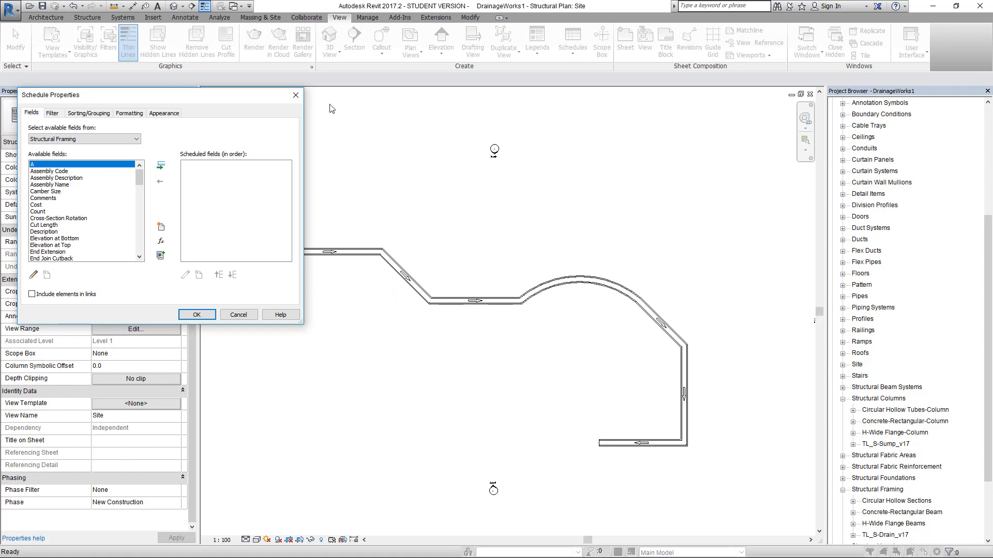
left_click_drag(249, 95, 302, 91)
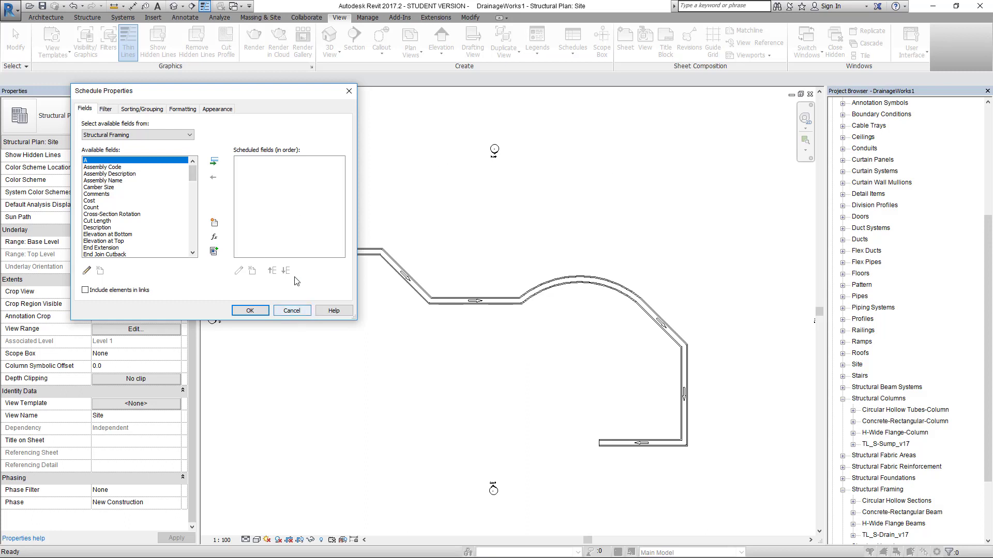
left_click_drag(195, 176, 195, 197)
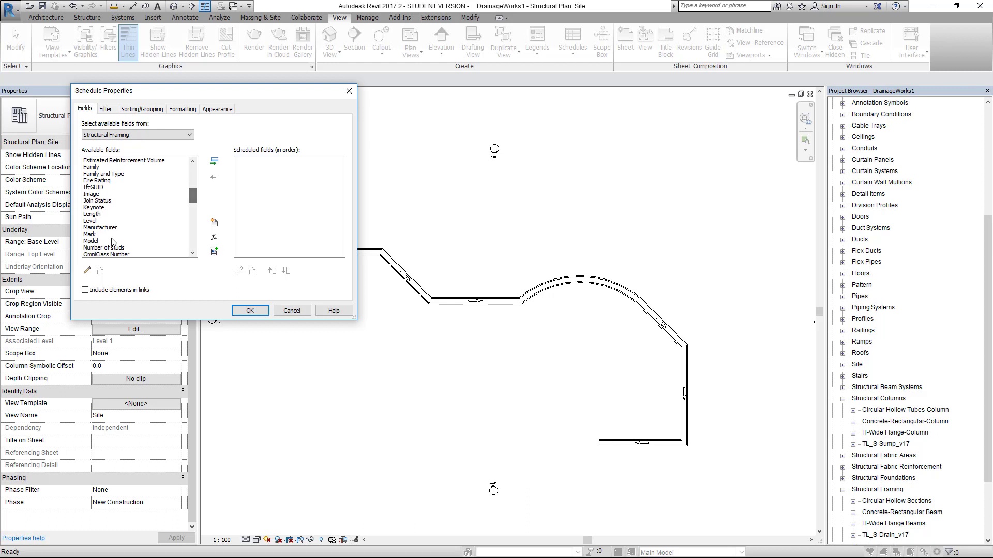
left_click(99, 234)
left_click(214, 162)
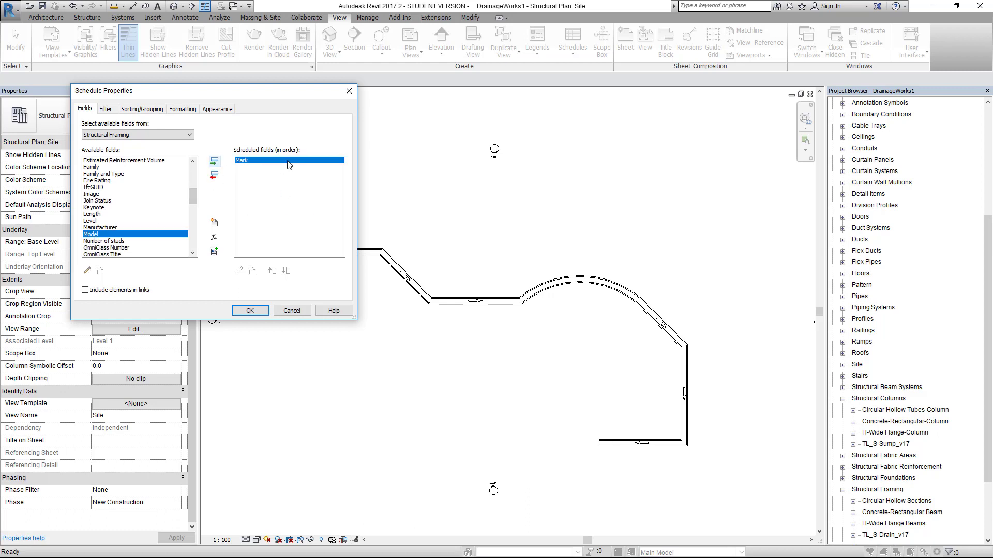
left_click_drag(193, 194, 196, 229)
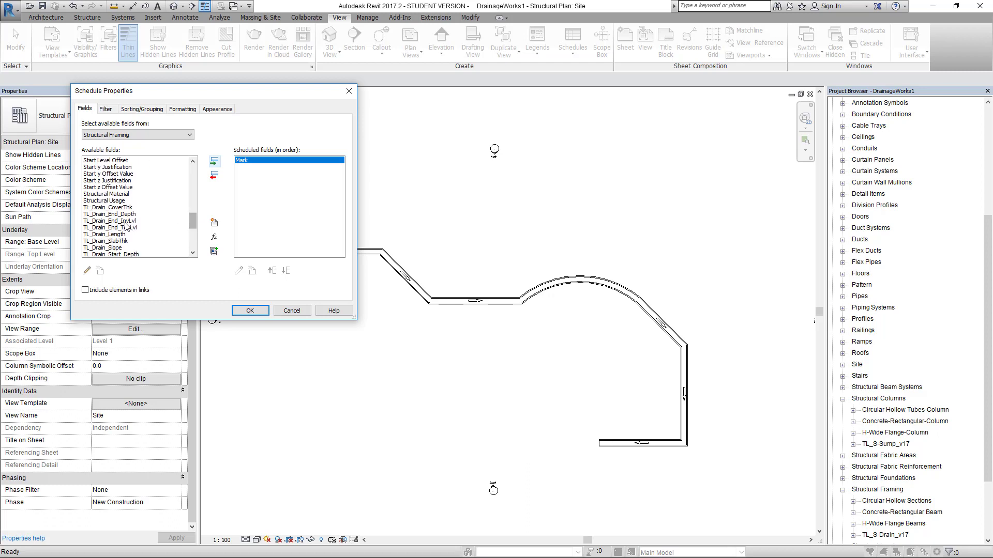
left_click(118, 234)
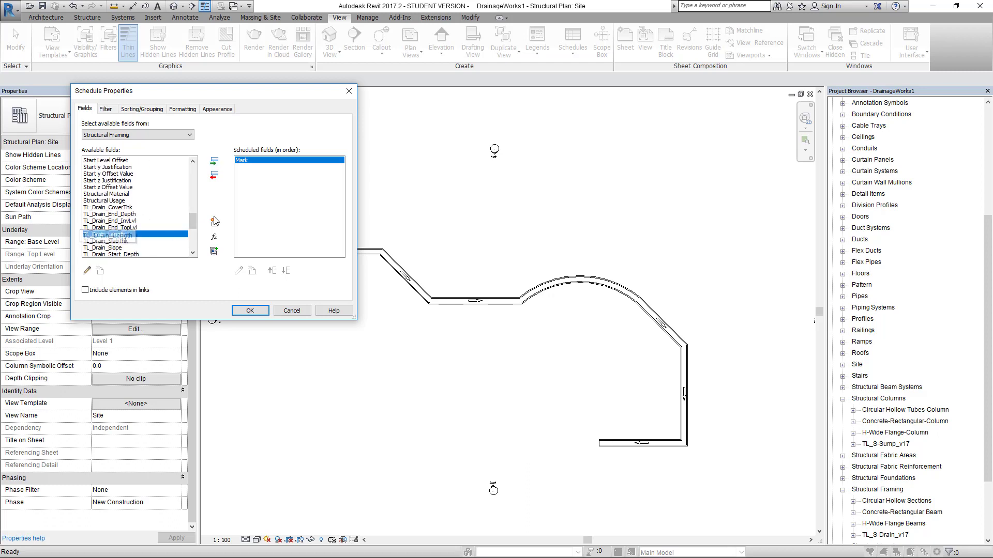
left_click(215, 163)
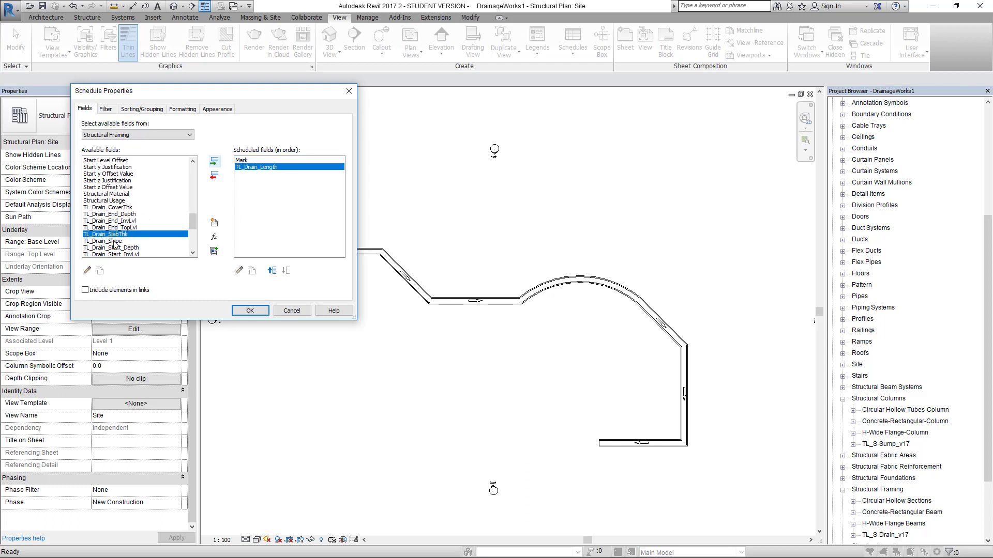
left_click(216, 165)
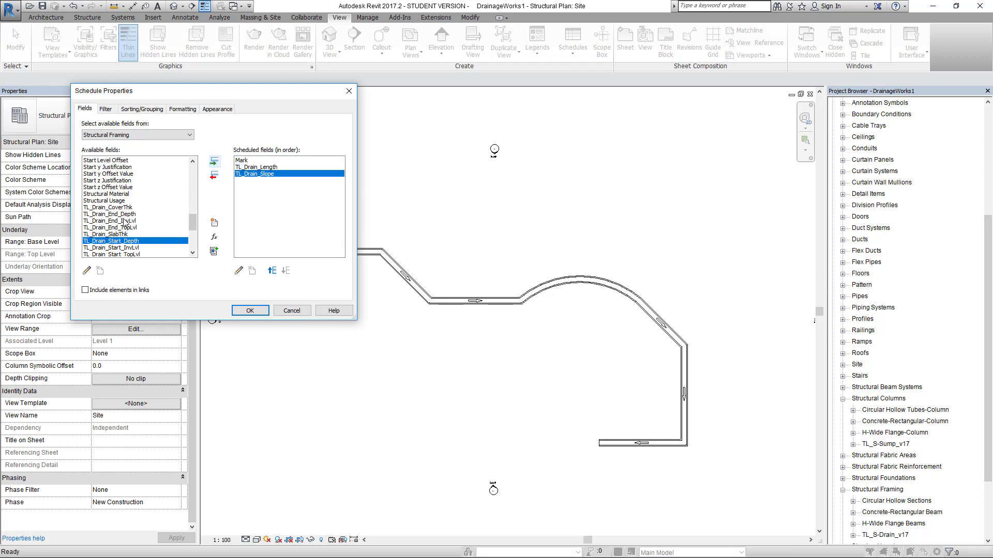
Add the TL_Drain start depth, invert level and top level fields to the schedule, followed by the matching end fields.
scroll(136, 248, "down", 2)
left_click(133, 207)
left_click(129, 201, "ctrl")
left_click(132, 214, "ctrl")
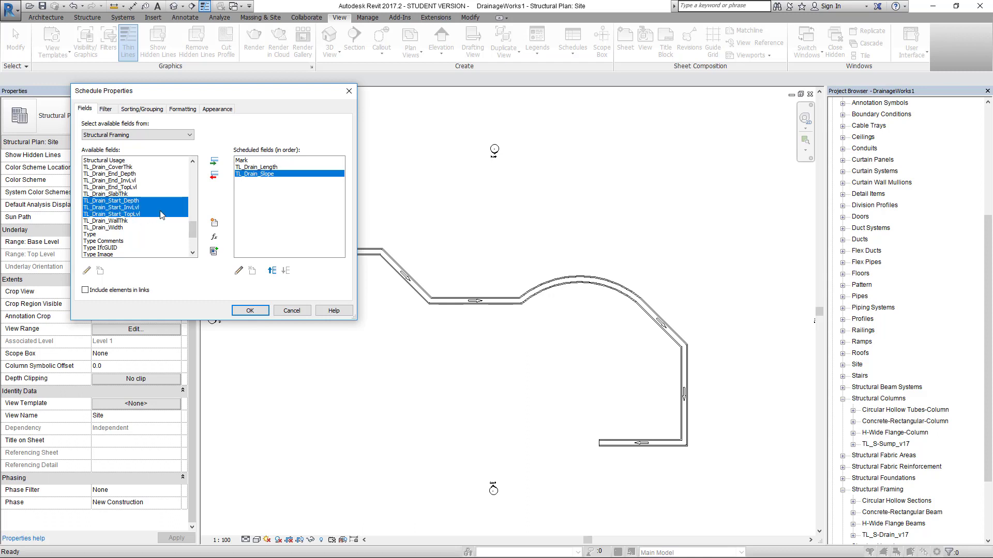
left_click(215, 164)
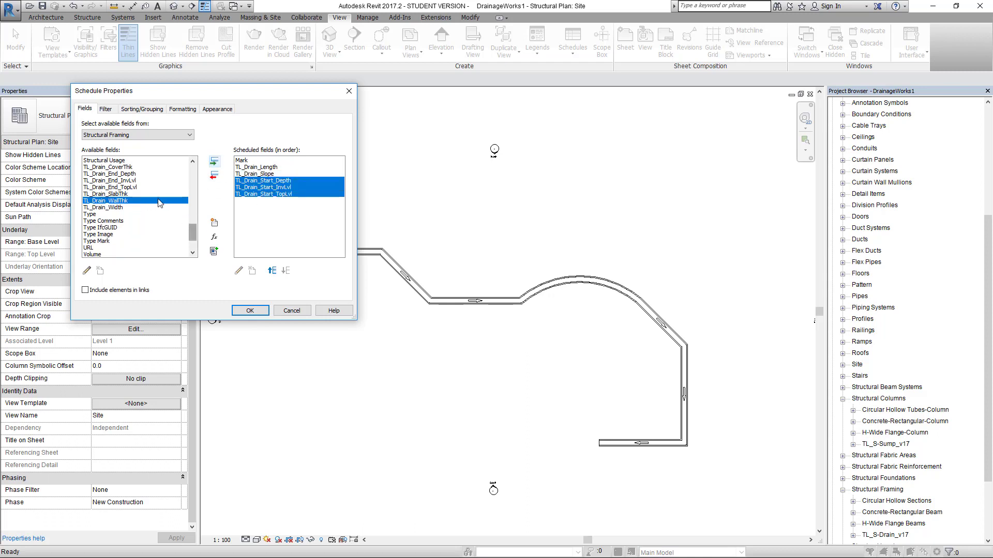
left_click(129, 174)
left_click(133, 187, "shift")
left_click(213, 161)
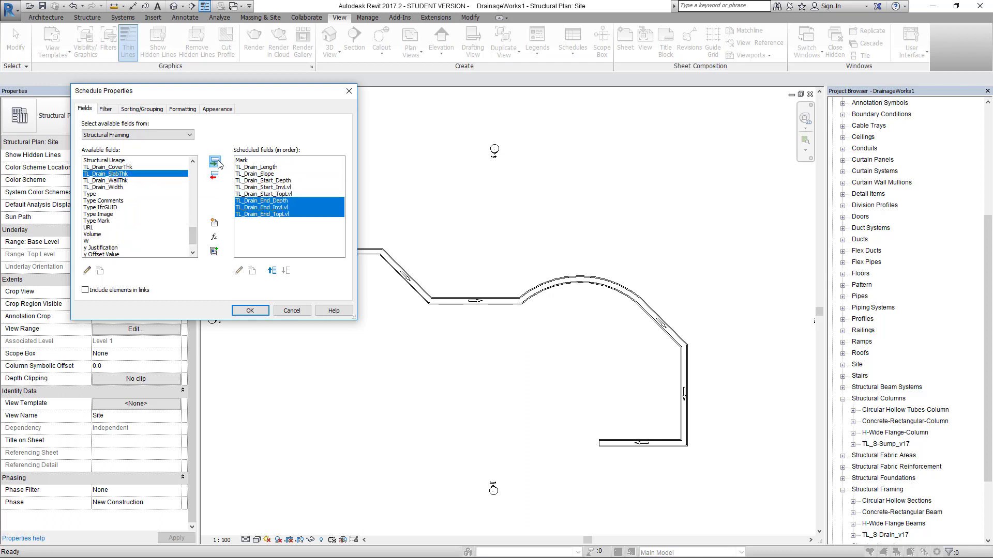
Reorder the scheduled end fields as TL_Drain_End_TopLvl, TL_Drain_End_InvLvl and TL_Drain_End_Depth.
left_click(280, 215)
left_click(272, 271)
left_click(272, 271)
left_click(274, 214)
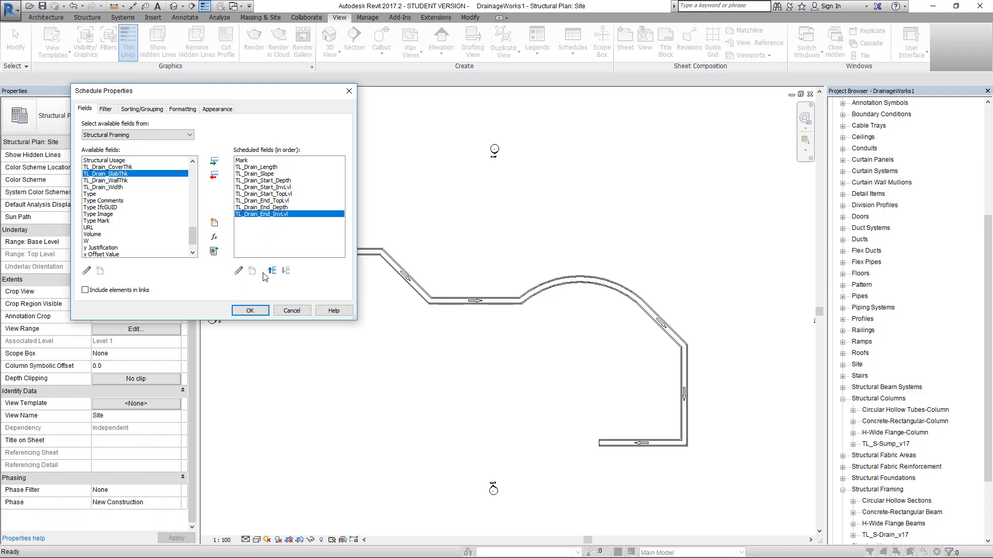
left_click(272, 271)
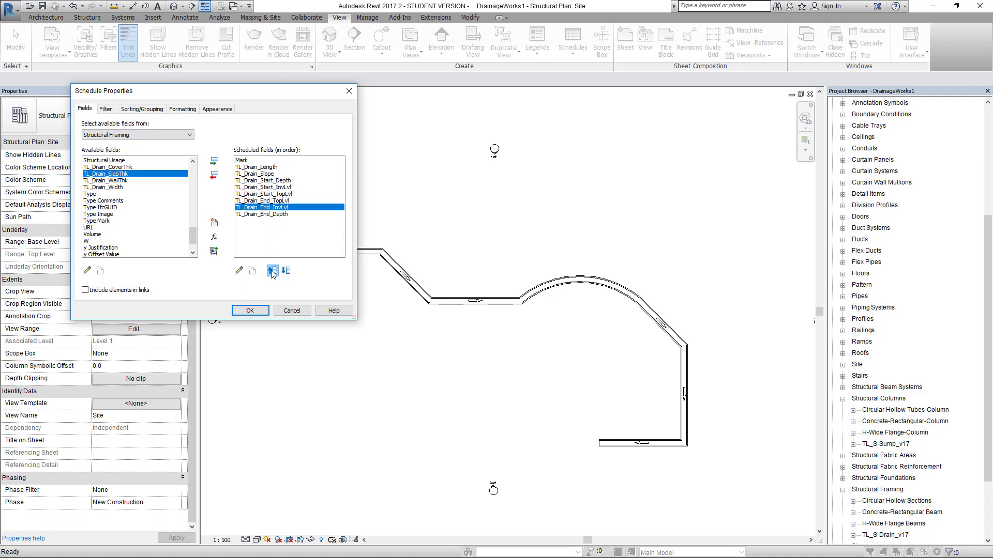
Reorder the start fields as TL_Drain_Start_TopLvl, TL_Drain_Start_InvLvl and TL_Drain_Start_Depth, and generate the schedule.
left_click(280, 194)
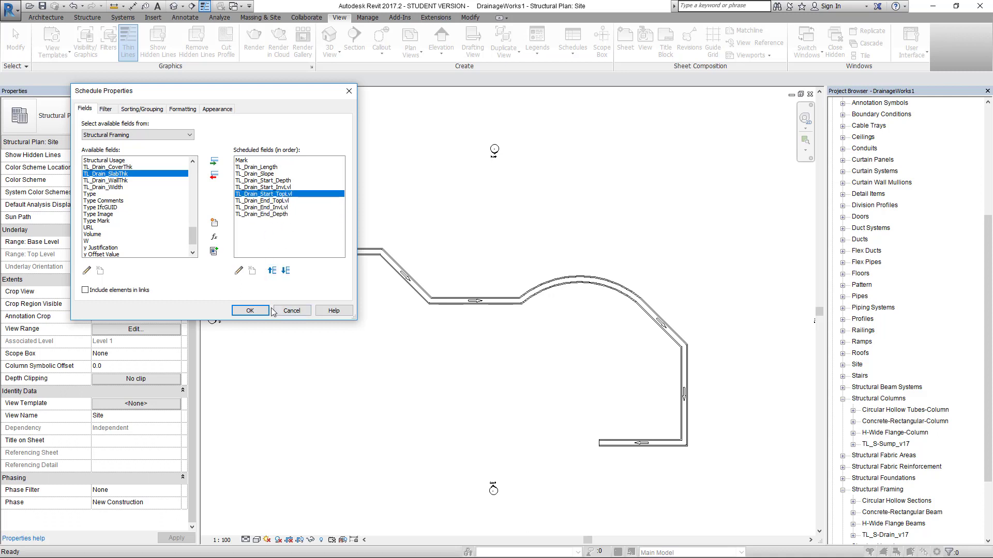
left_click(272, 271)
left_click(272, 271)
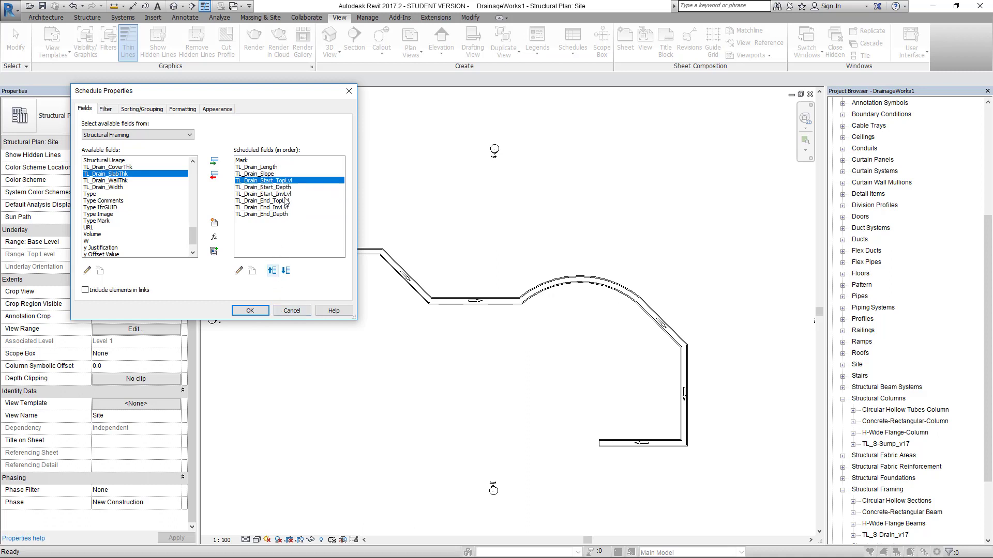
left_click(285, 194)
left_click(272, 271)
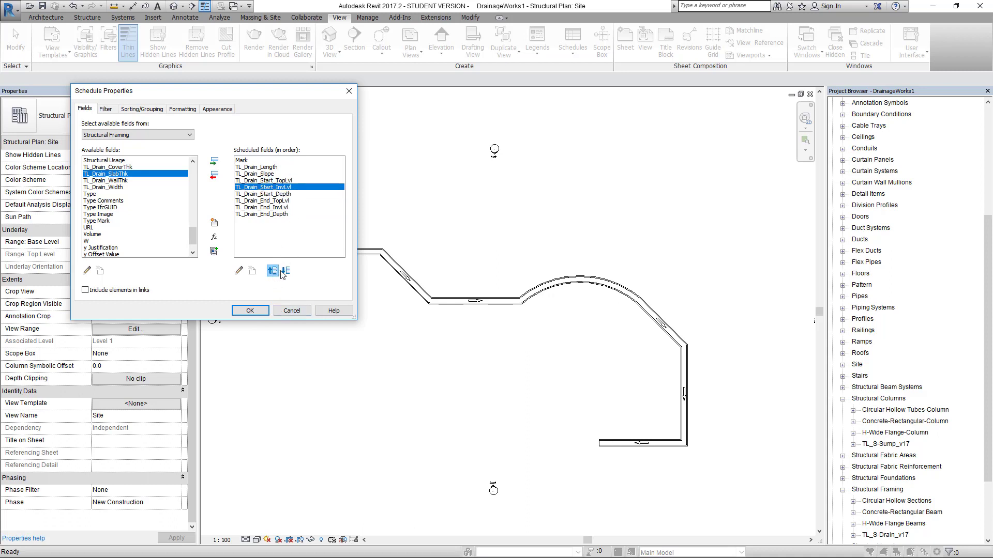
left_click(252, 312)
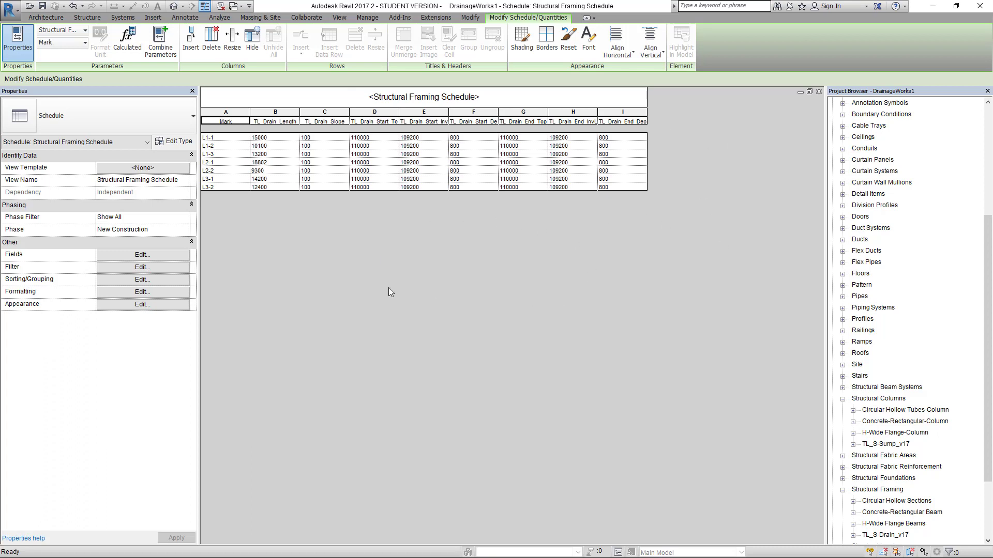
Right-align the drain length field and all start and end level and depth fields in the schedule formatting.
left_click(134, 293)
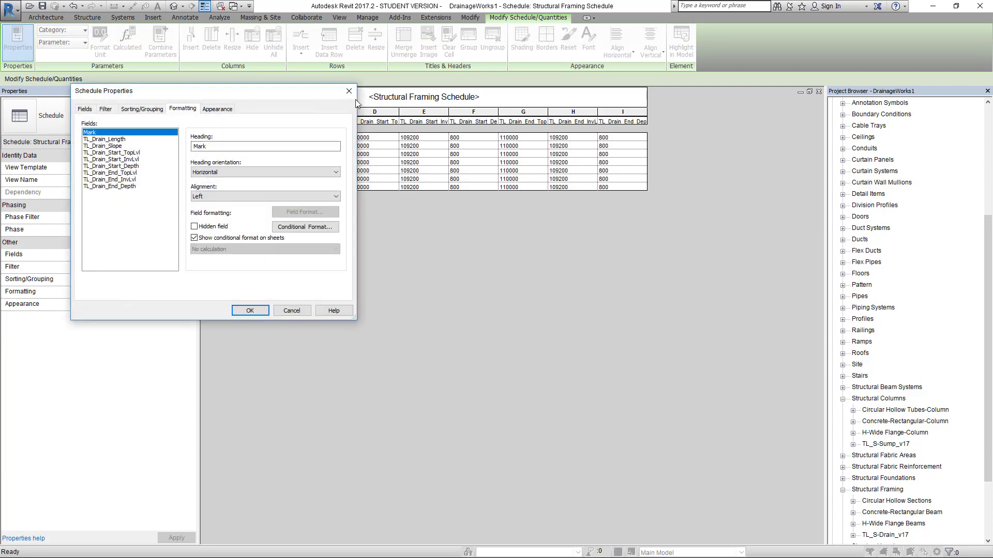
left_click(349, 91)
left_click(122, 287)
left_click_drag(289, 93, 624, 247)
left_click(454, 293)
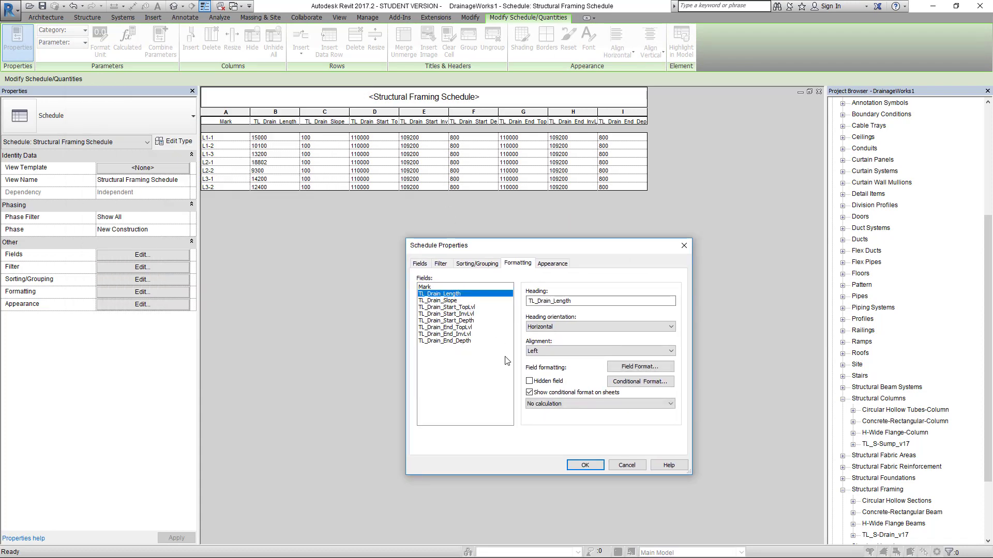
left_click_drag(454, 307, 467, 343, "ctrl")
left_click(556, 352)
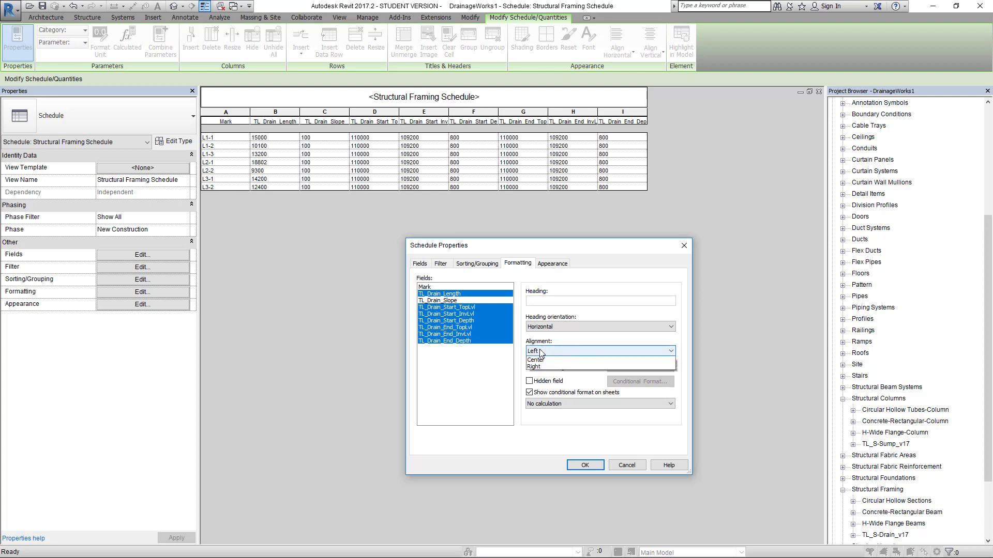
left_click(555, 375)
left_click(468, 372)
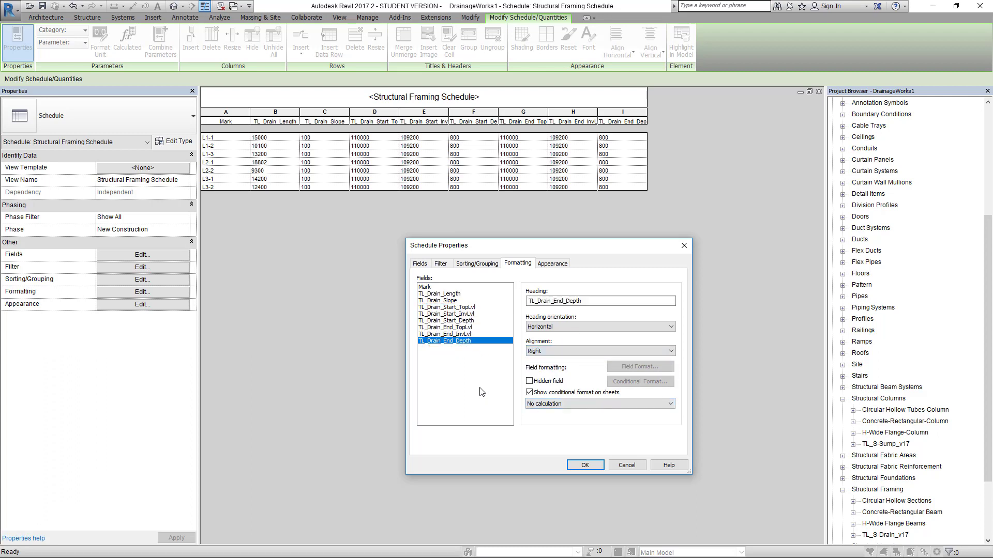
Override the project units for TL_Drain_Length with meters rounded to 3 decimal places.
left_click(458, 294)
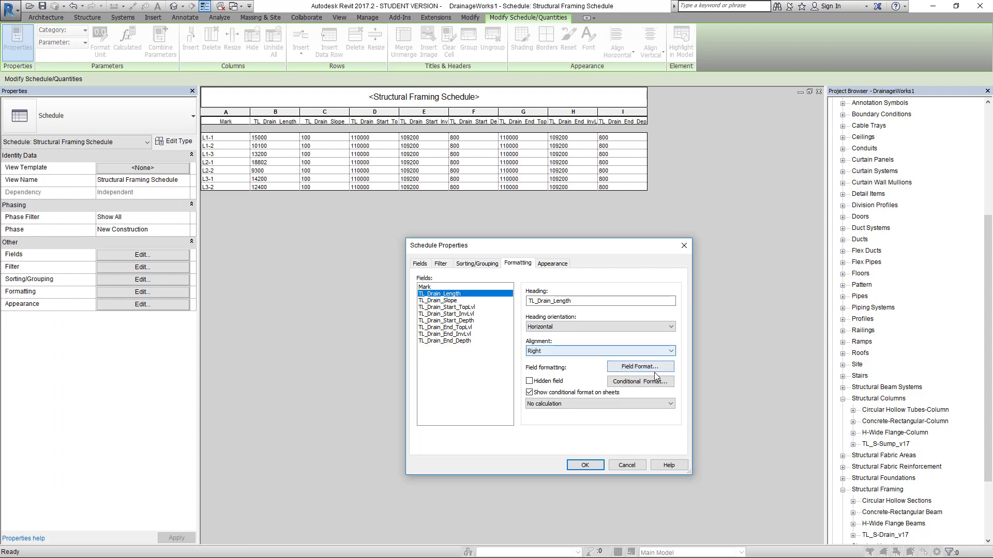
left_click(640, 366)
left_click(472, 290)
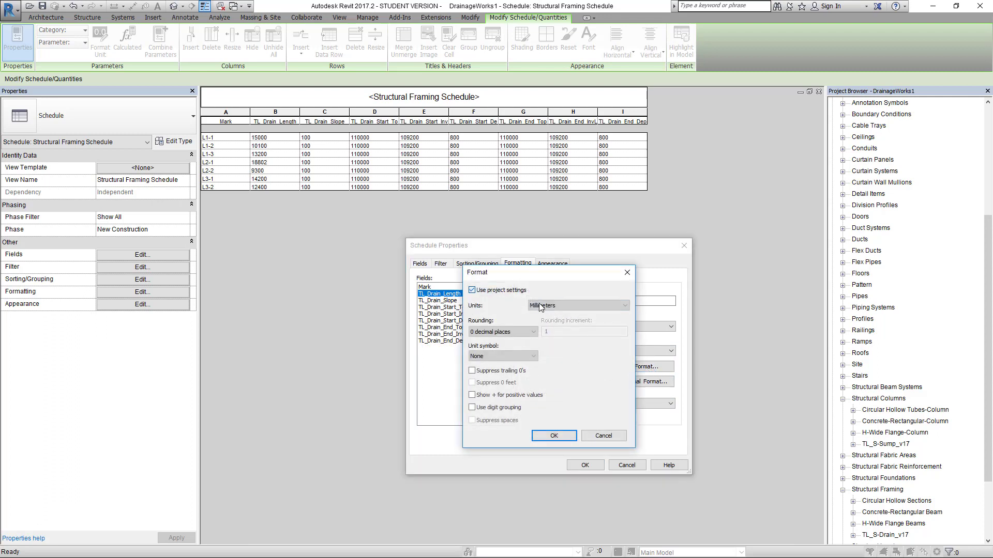
left_click(578, 305)
left_click(538, 342)
left_click(501, 332)
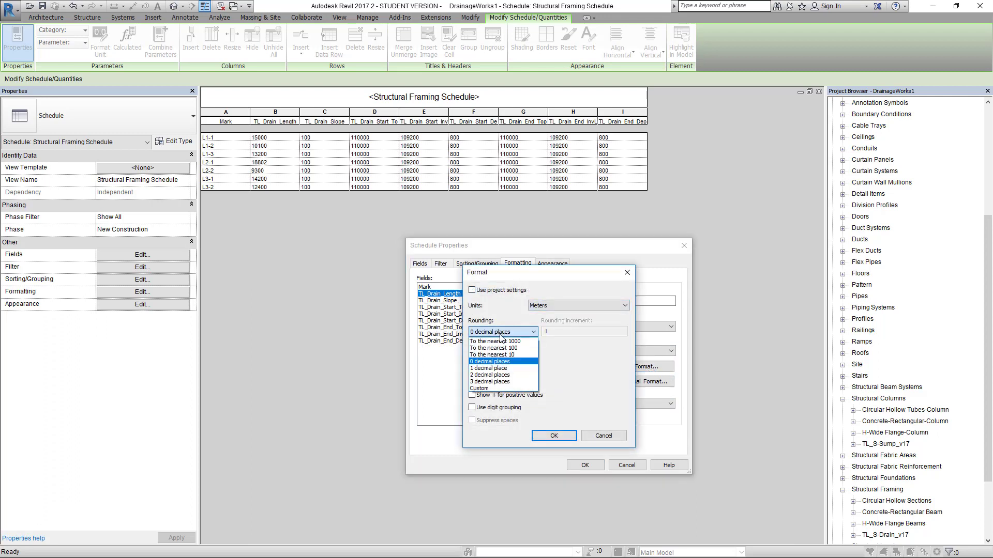
left_click(493, 381)
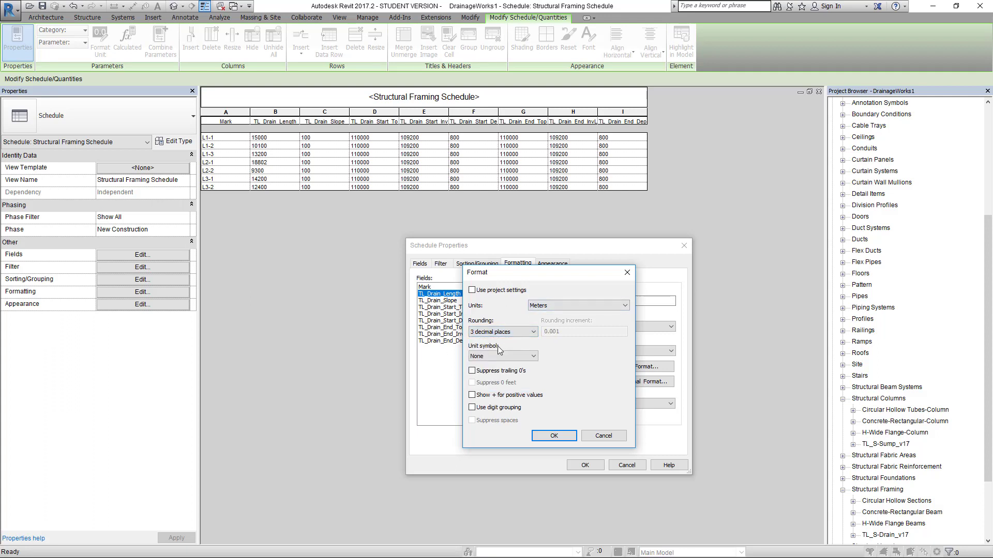
left_click(544, 435)
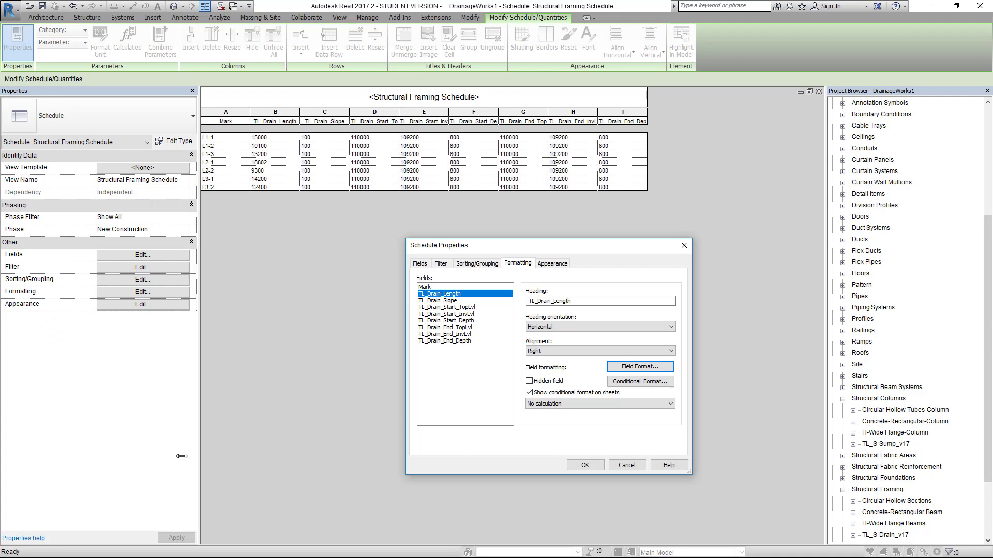
Override the project units for TL_Drain_End_Depth with meters rounded to 3 decimal places, and apply the schedule formatting.
left_click(445, 340)
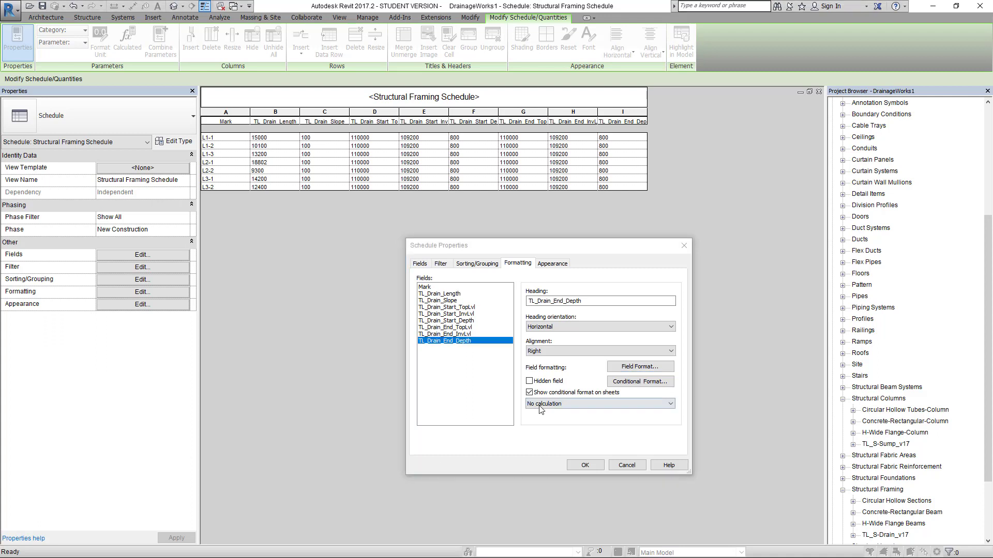
left_click(628, 365)
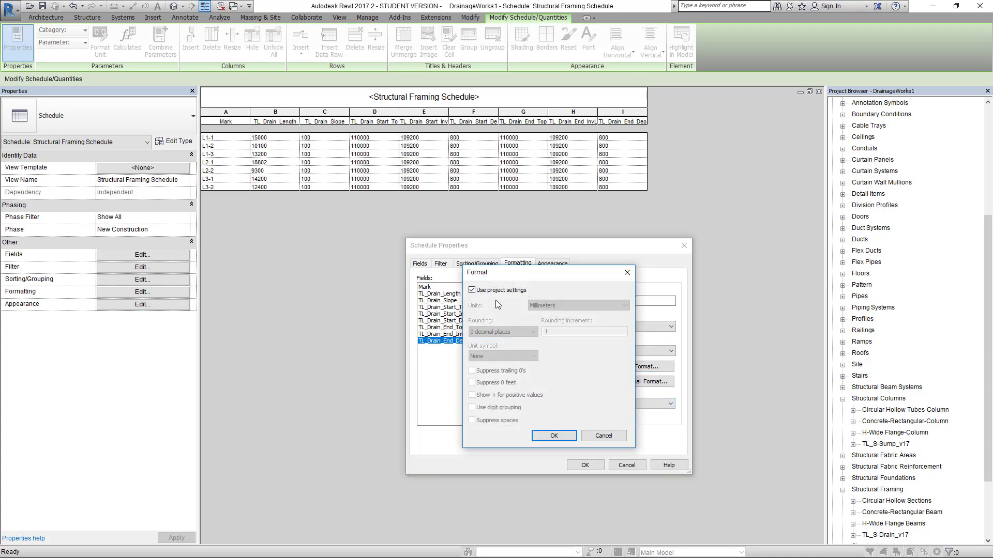
left_click(500, 294)
left_click(540, 306)
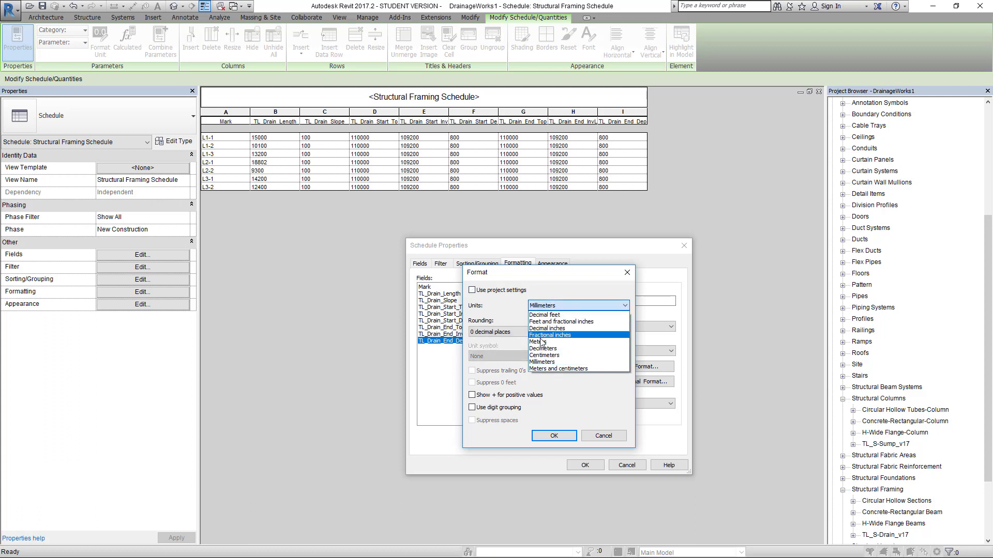
left_click(540, 341)
left_click(504, 332)
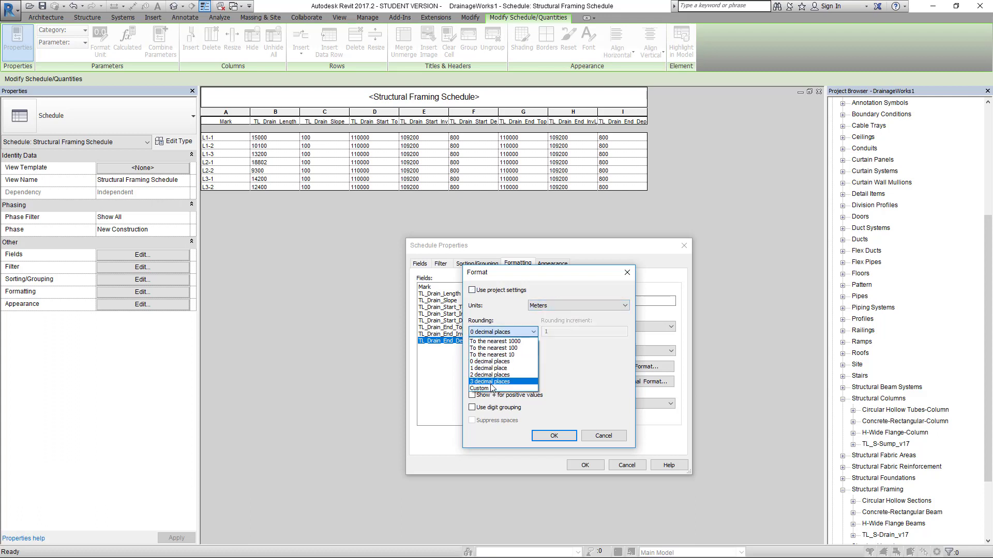
left_click(490, 382)
left_click(551, 439)
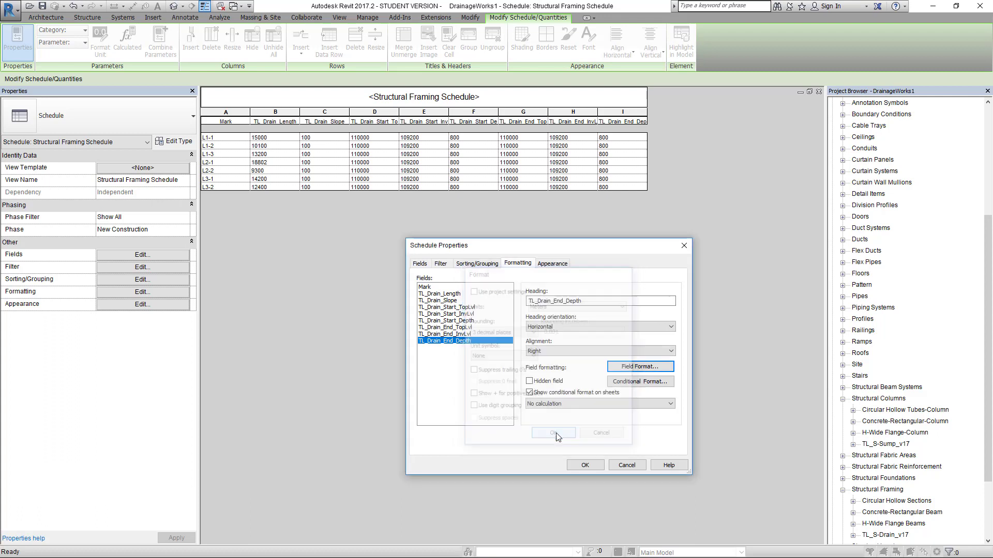
left_click(585, 465)
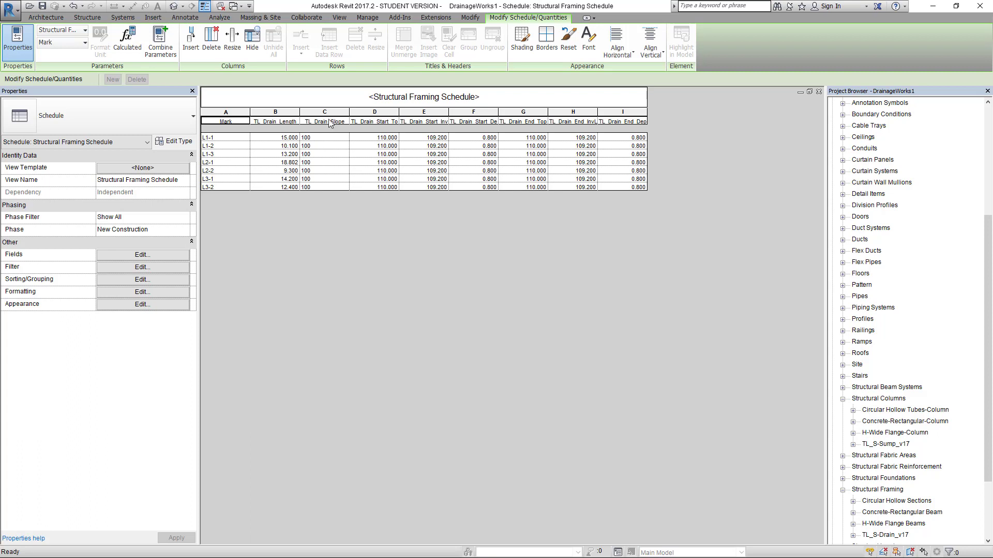
Center-align the TL_Drain_Slope field in the schedule formatting.
left_click(129, 293)
left_click(442, 301)
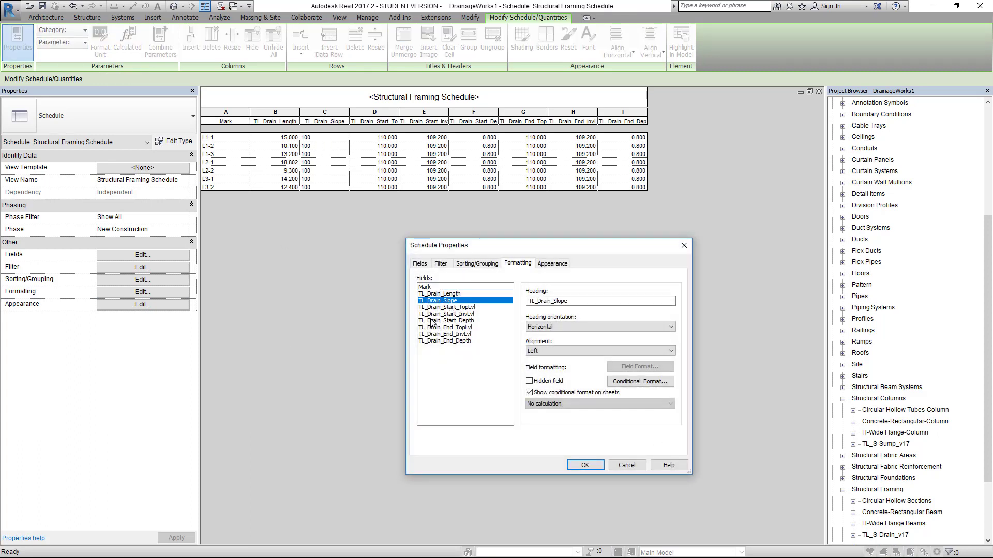
left_click(548, 351)
left_click(538, 367)
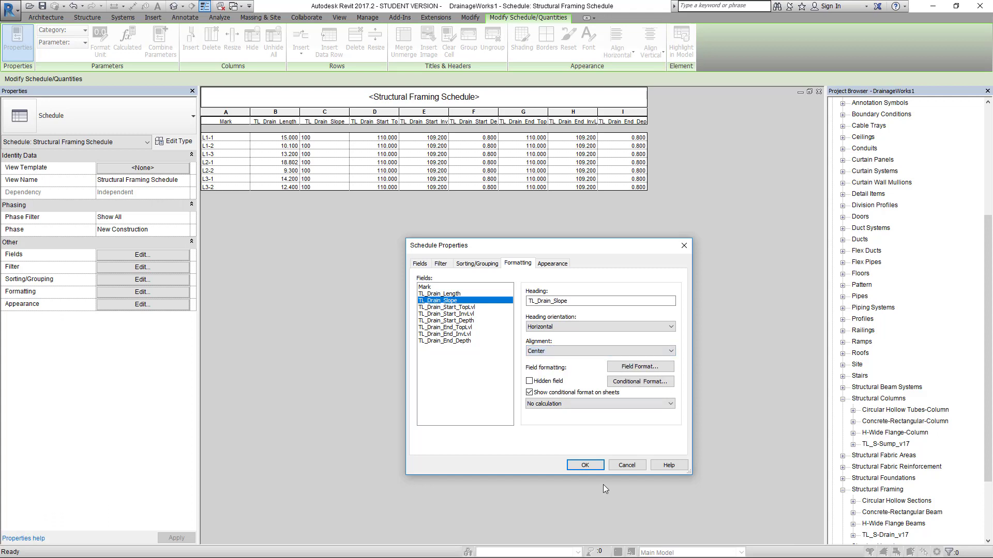
left_click(585, 465)
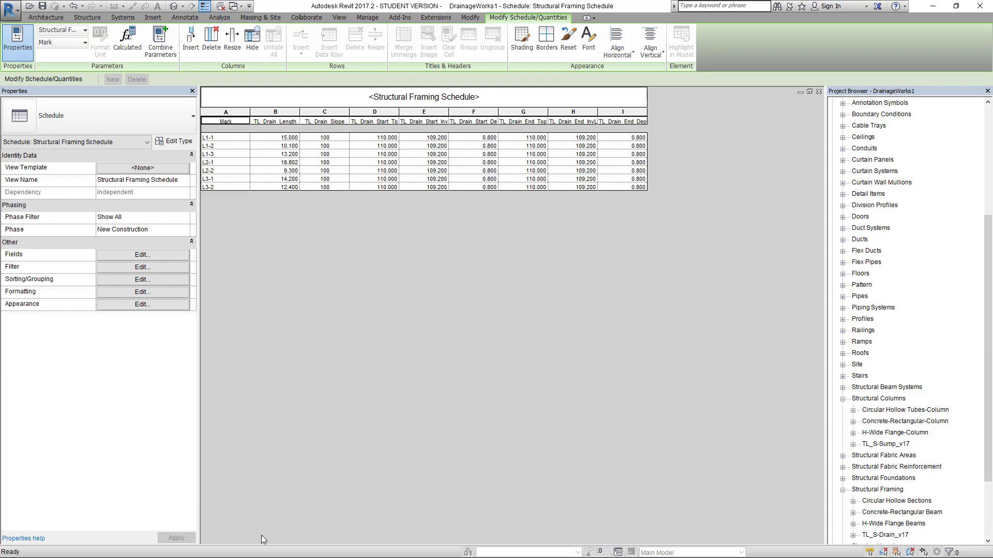
Run the TL_UpdateRefLevel_v1.3.3 script in Dynamo Player and minimize the player.
left_click(934, 7)
left_click(368, 17)
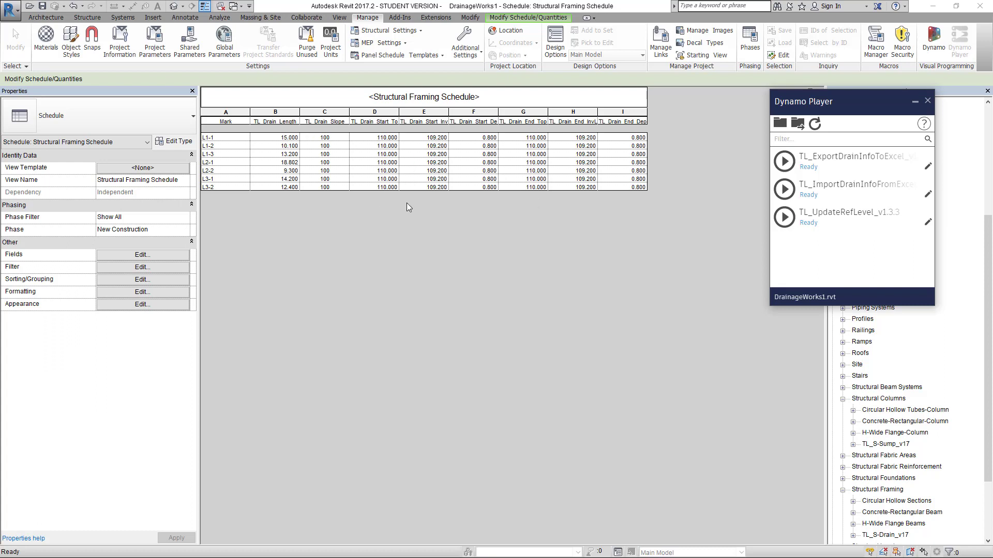
left_click(786, 217)
left_click(916, 102)
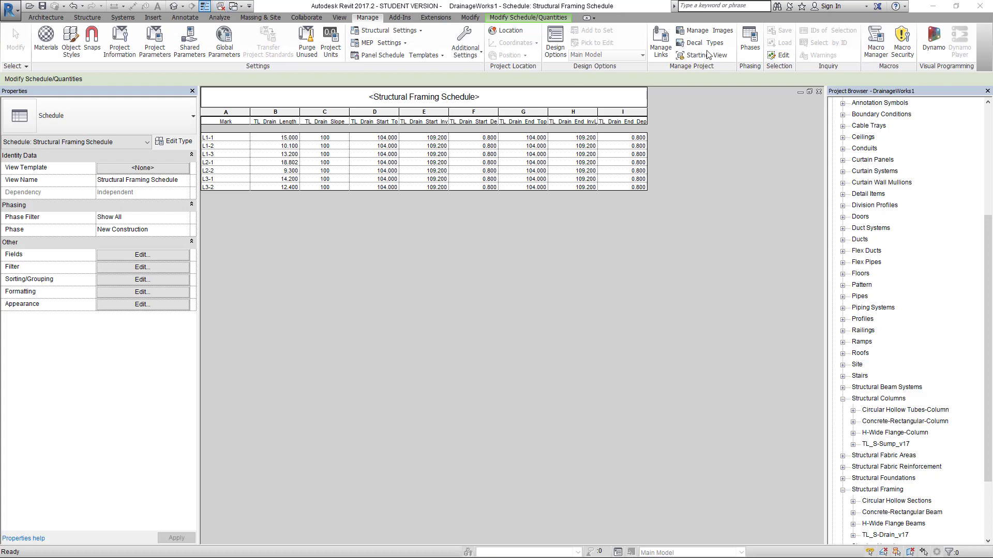
Tile the open views so the framing schedule and the Site structural plan are side by side.
left_click(339, 17)
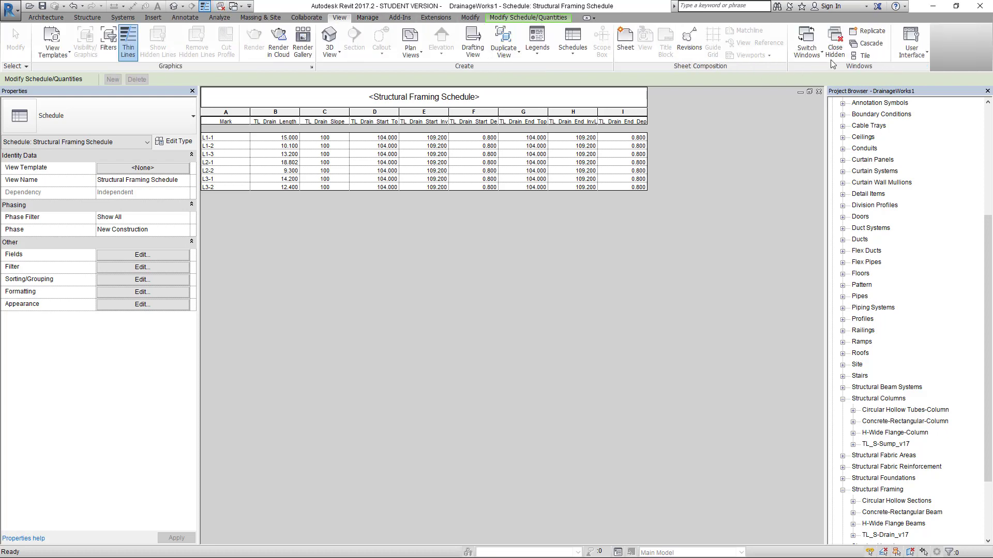
left_click(861, 56)
scroll(660, 317, "down", 4)
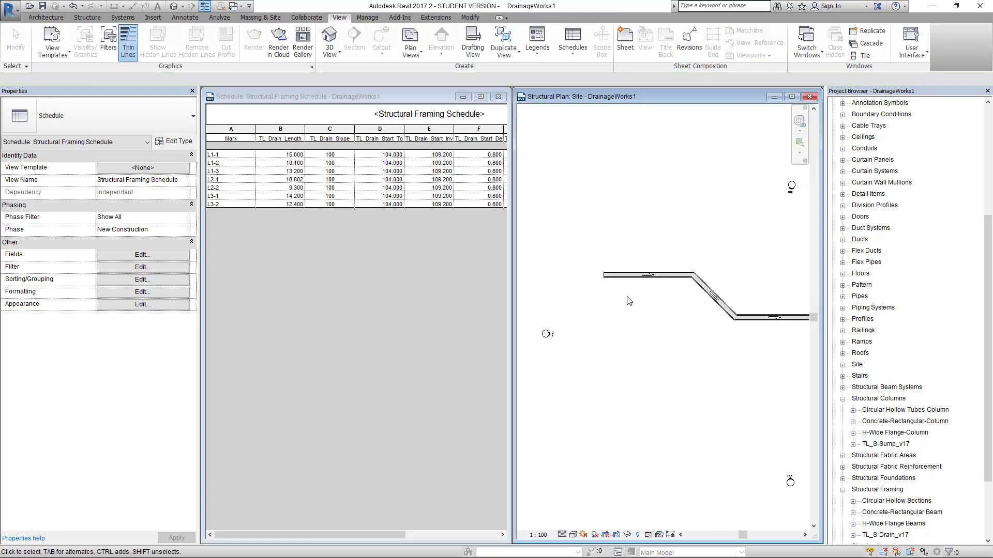
scroll(653, 288, "down", 2)
middle_click_drag(693, 316, 635, 302)
scroll(627, 292, "up", 1)
Select all seven drains in the Site plan and set their start and end level offsets to -200.
left_click_drag(557, 243, 741, 306)
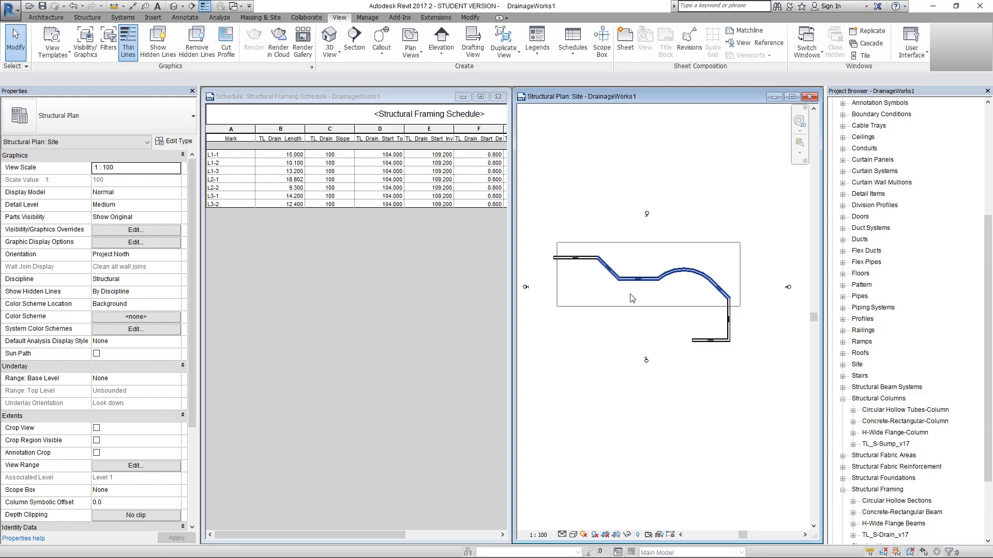
left_click_drag(542, 235, 754, 346)
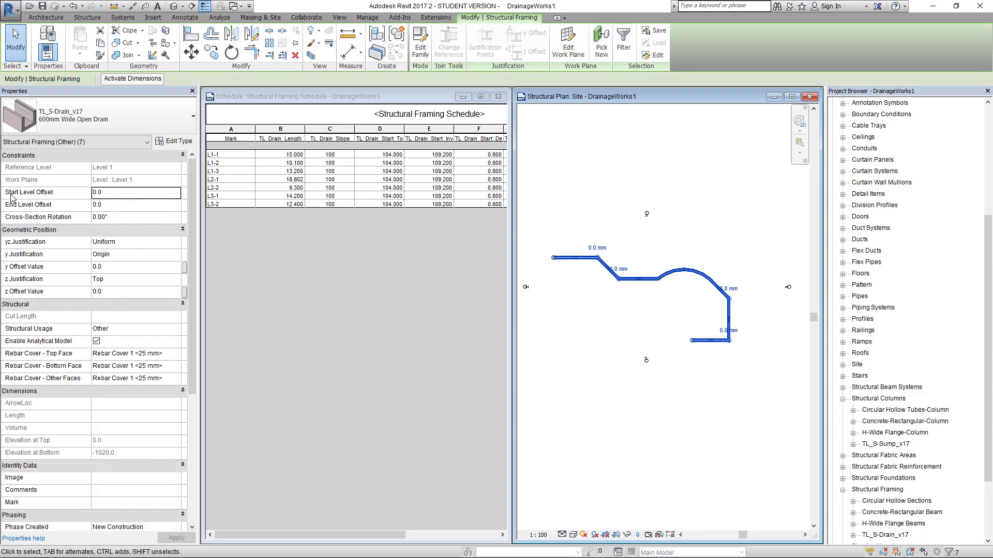
left_click(117, 194)
type("-200")
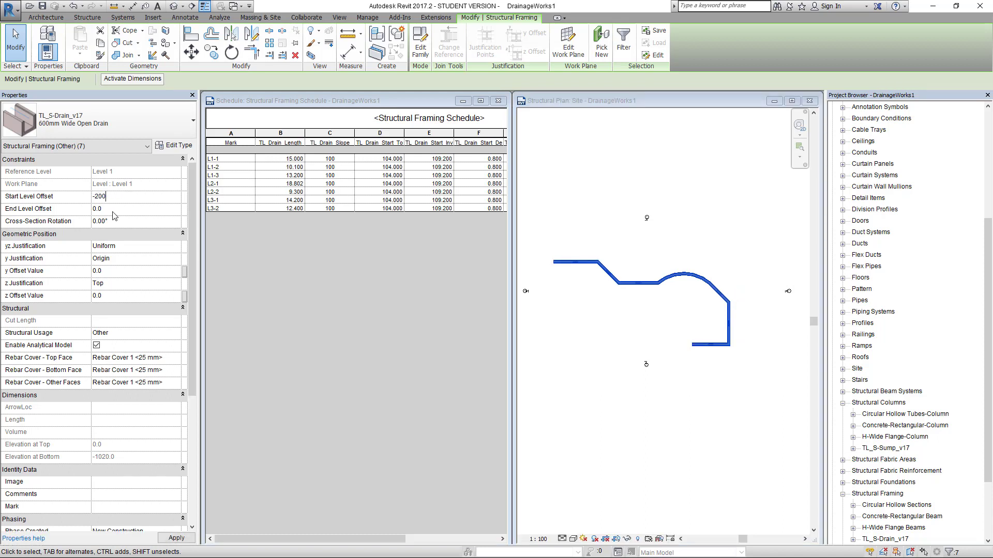
left_click(117, 210)
left_click(114, 199)
type("-20")
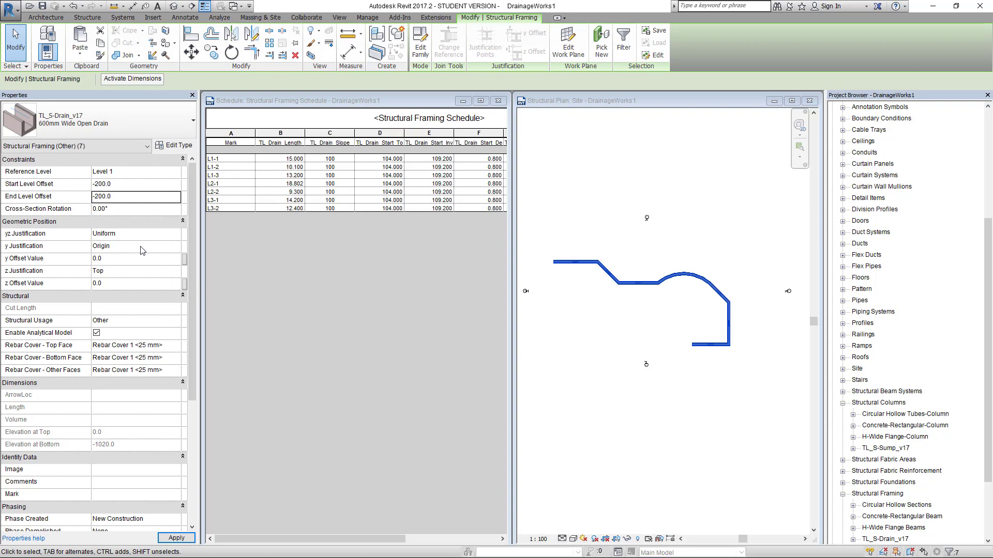
left_click(140, 247)
left_click_drag(191, 324, 200, 463)
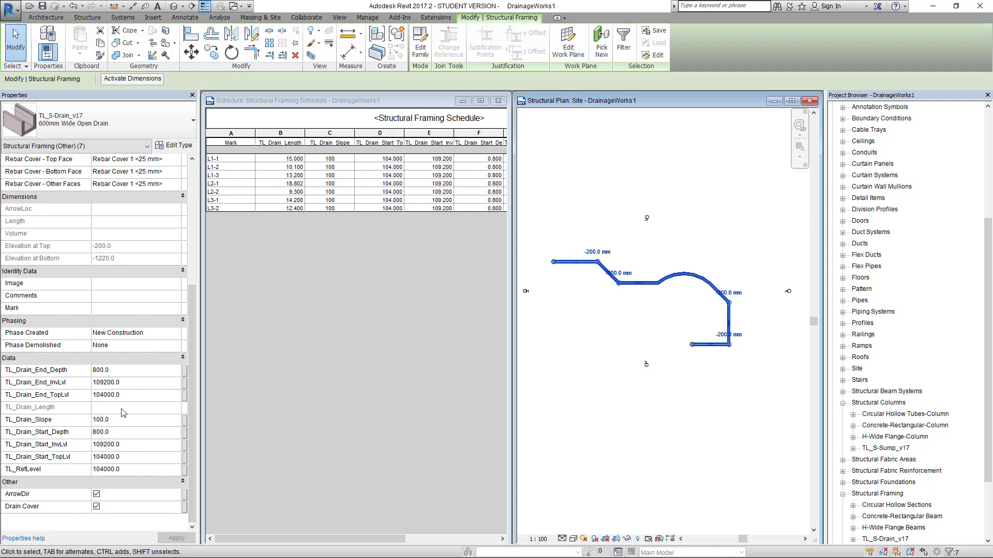
left_click(372, 426)
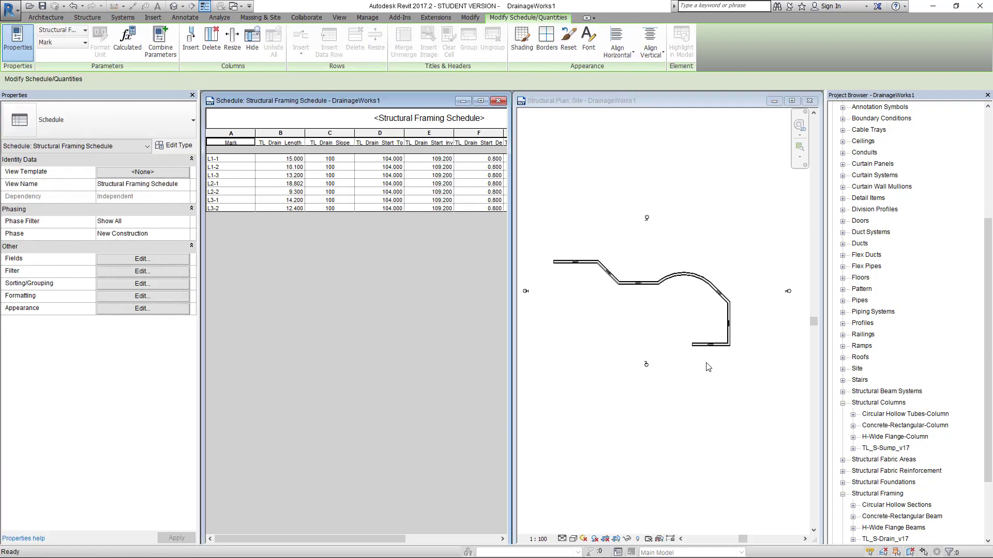
Widen the schedule window to show its end-level columns beside the plan.
middle_click(412, 278)
left_click_drag(513, 327, 604, 317)
left_click_drag(509, 319, 600, 317)
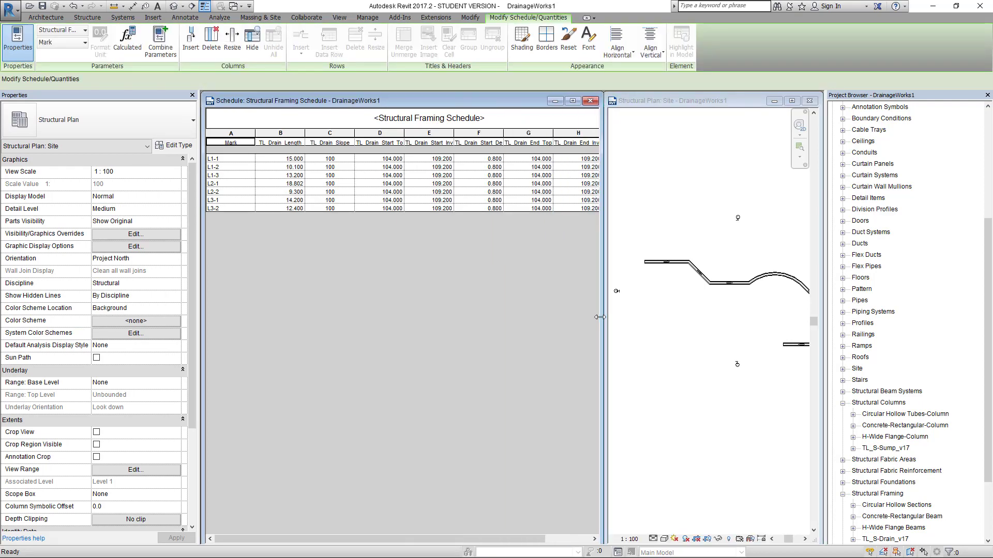
Select the whole drain run in the Site plan and compare its level offsets with the schedule's levels.
left_click(673, 299)
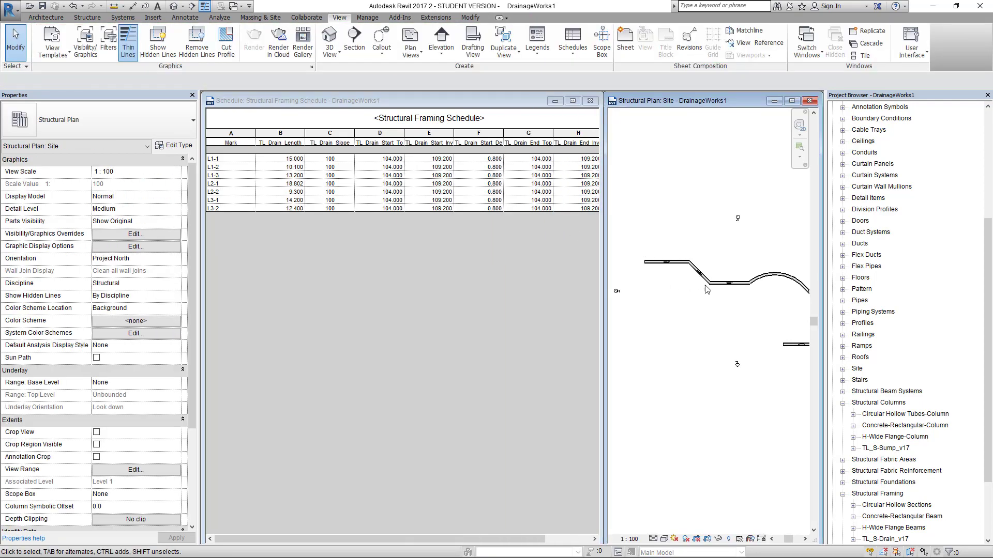
scroll(705, 299, "down", 1)
middle_click_drag(721, 311, 687, 290)
left_click_drag(621, 238, 782, 325)
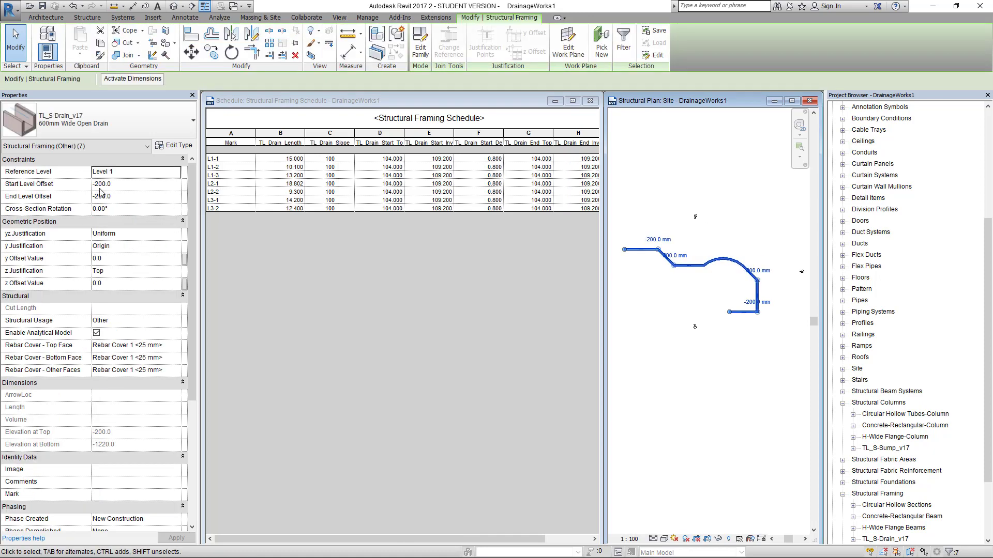
left_click(461, 275)
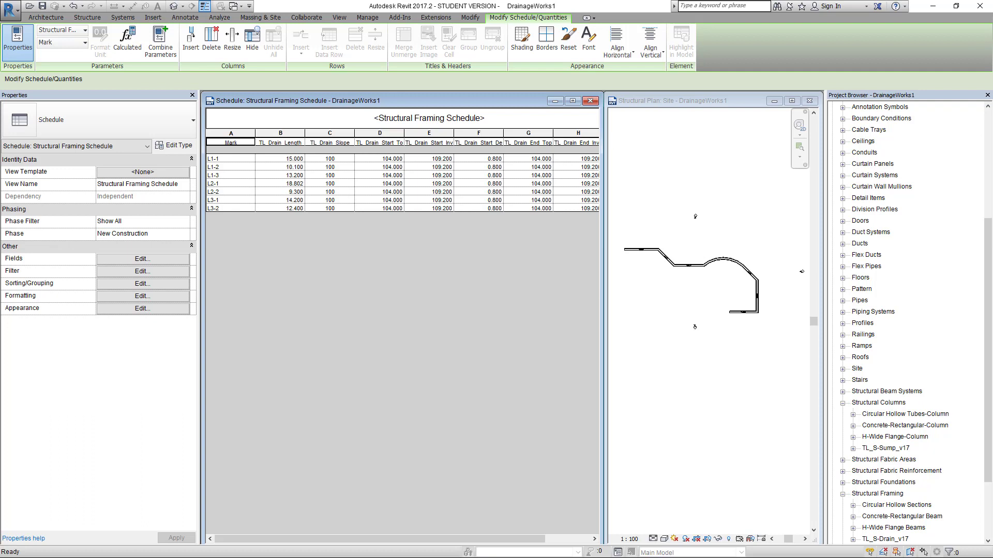
left_click(621, 241)
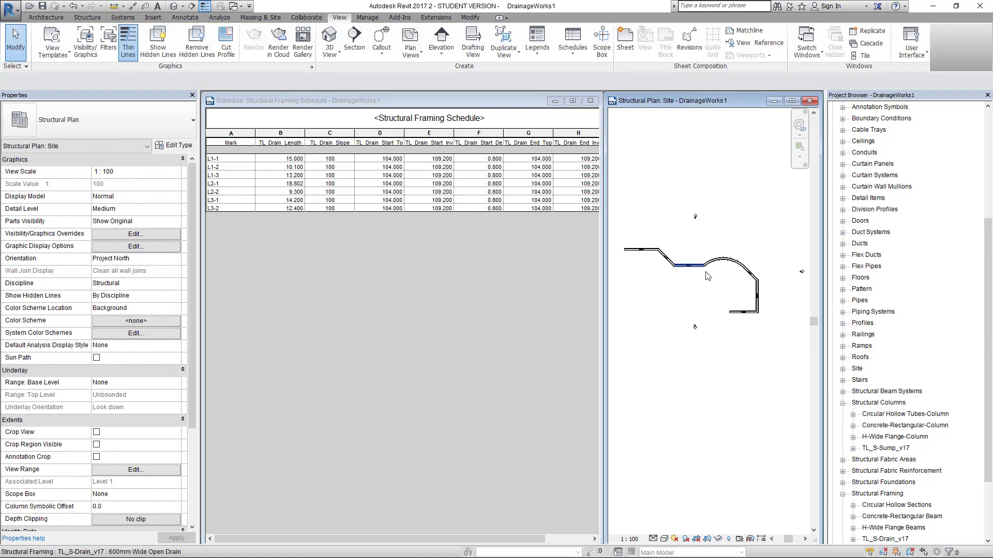
left_click_drag(619, 240, 780, 325)
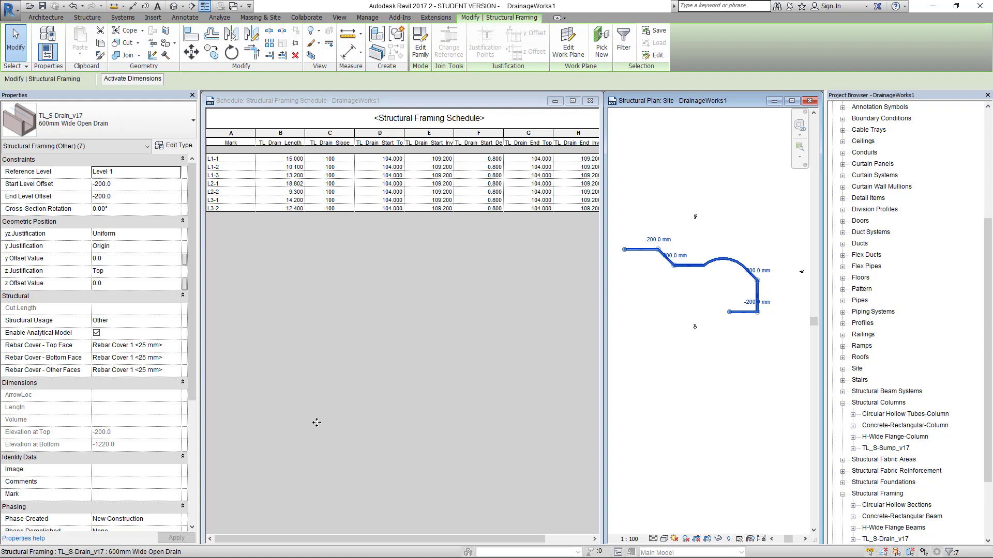
left_click(413, 383)
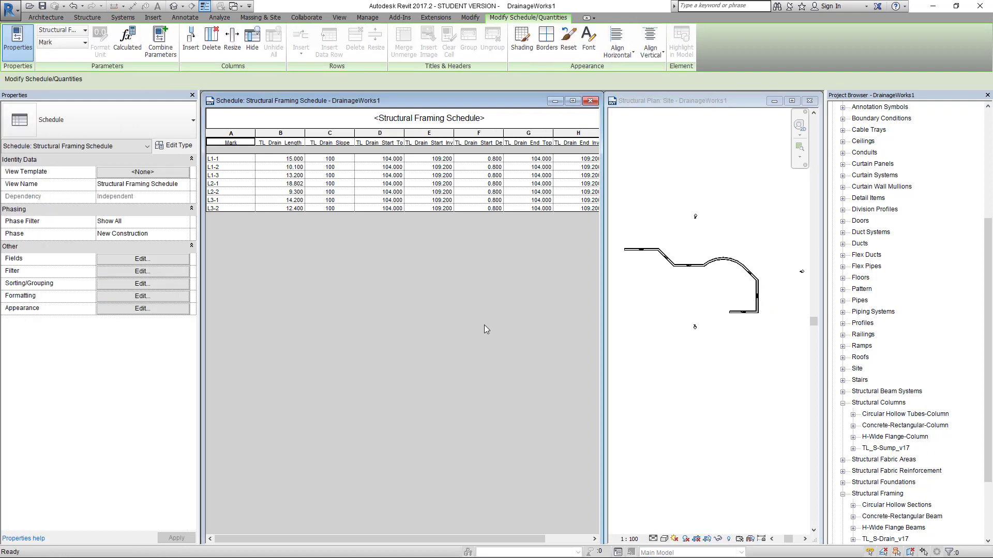
Switch to Dynamo Player, rerun TL_UpdateRefLevel_v1.3.3 to update the drain levels, and minimize the player.
key("alt+Tab")
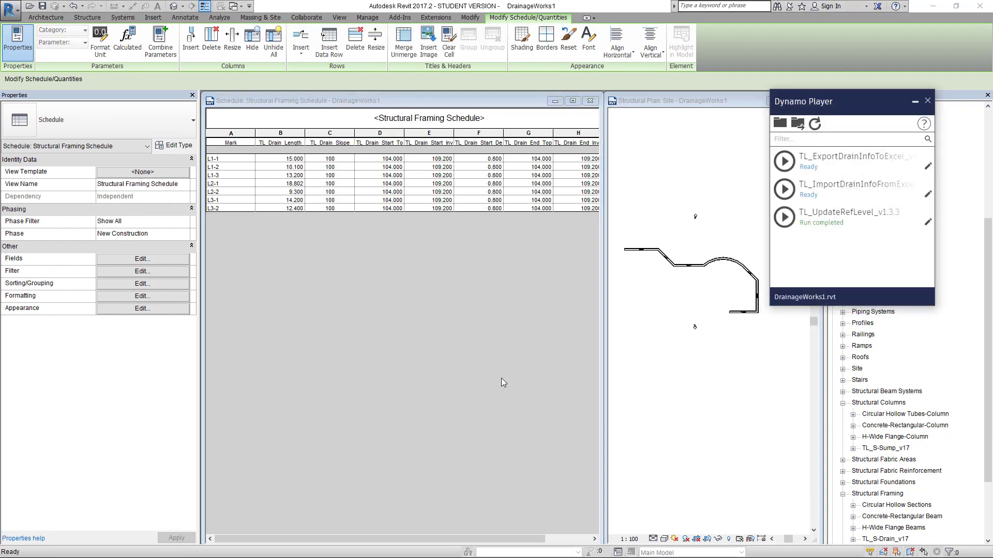
left_click(785, 218)
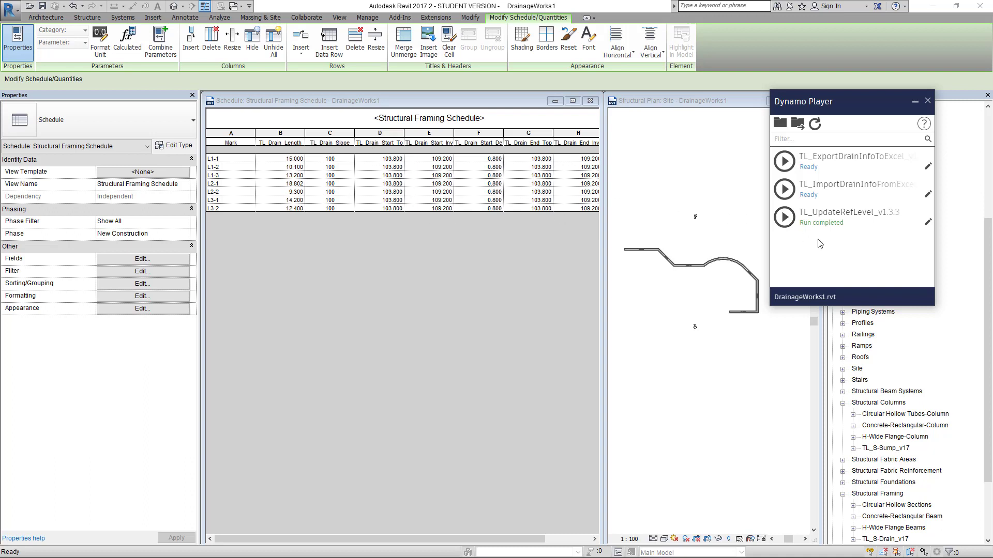
left_click(915, 104)
Set the start level offset of drain L1-1 to 0 and its end level offset to 100.
left_click(693, 296)
scroll(651, 256, "up", 2)
left_click(647, 250)
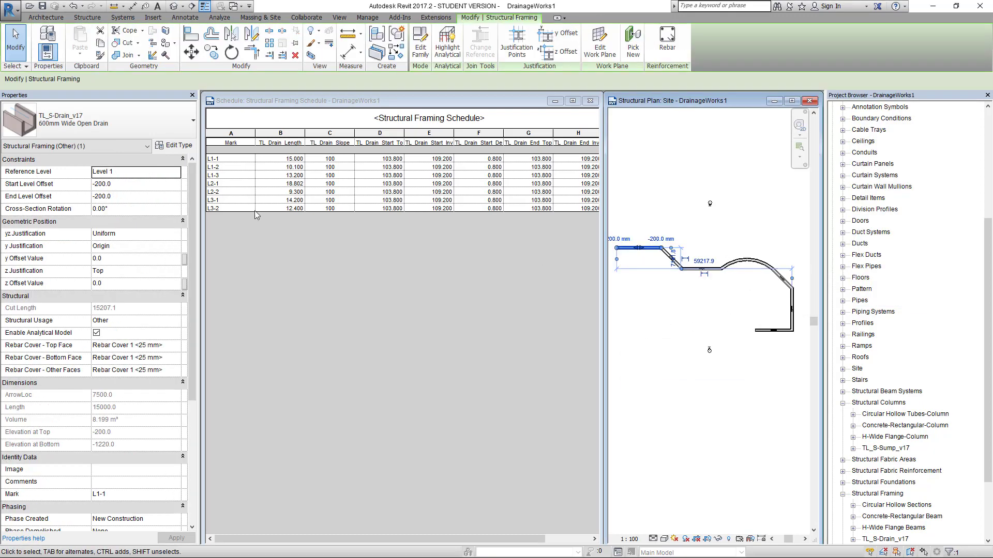
left_click(125, 186)
type("0")
left_click(125, 199)
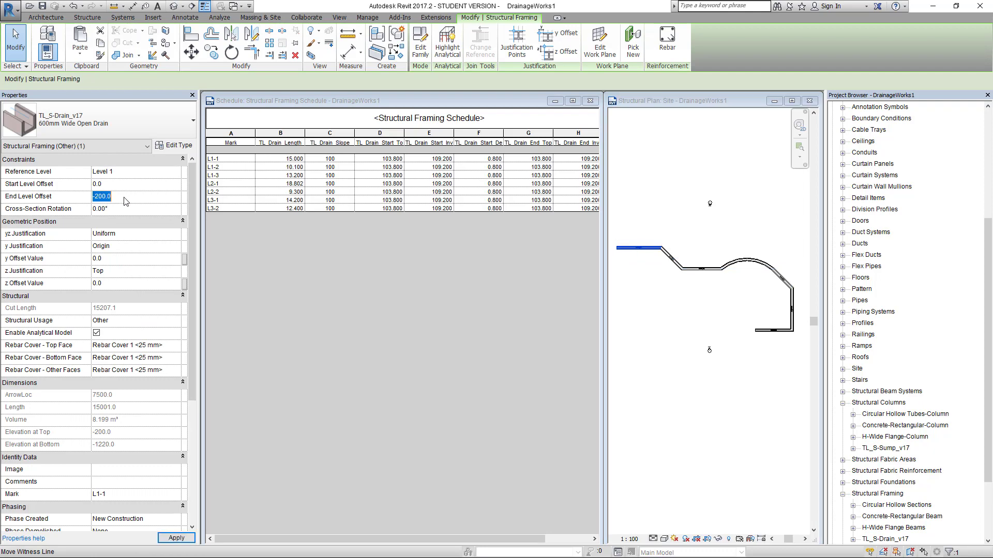
type("0")
left_click(311, 286)
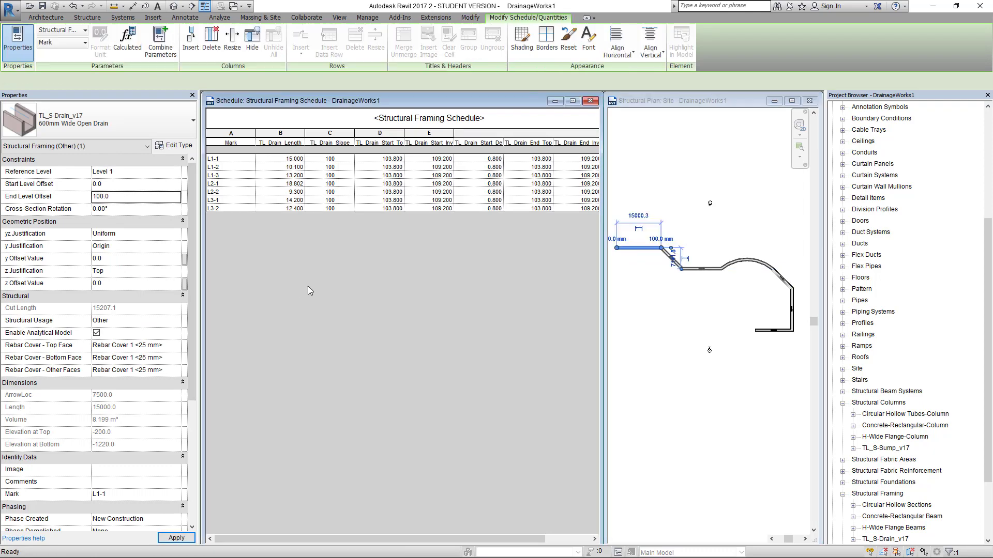
Change the start level offset of the diagonal drain L1-2.
left_click(670, 258)
left_click(671, 258)
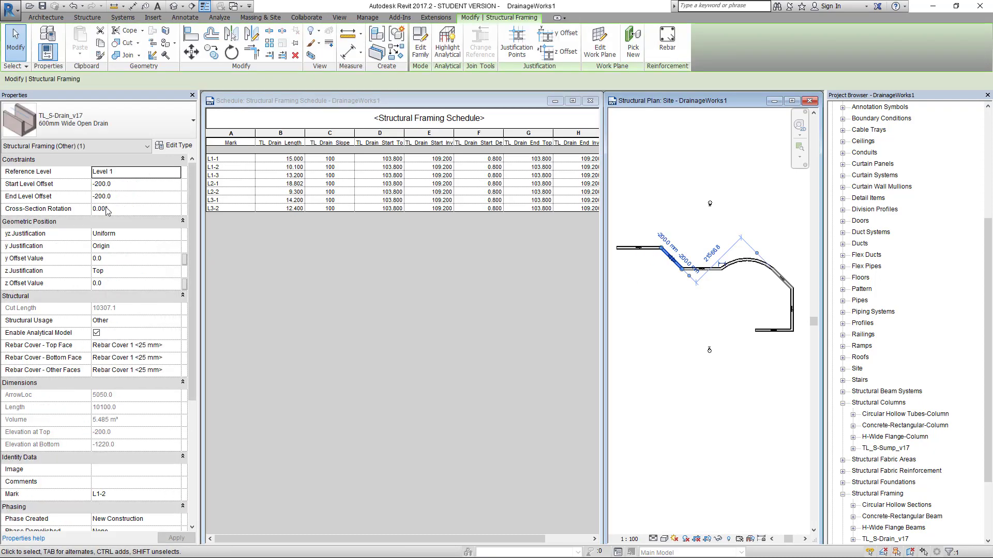
left_click(97, 185)
left_click(96, 186)
type("1")
Set the end level offset of the straight drain L1-3 to -300.
left_click(710, 278)
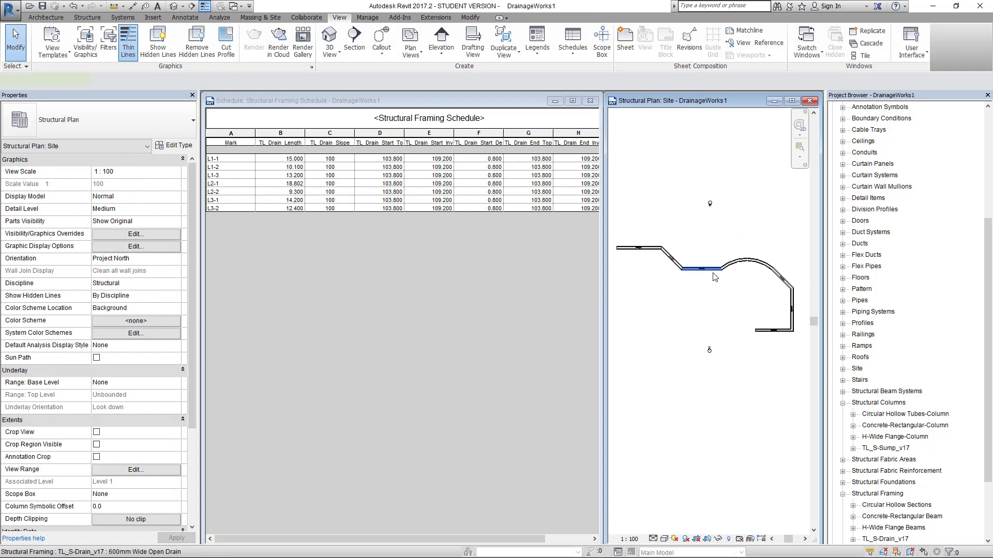
left_click(714, 275)
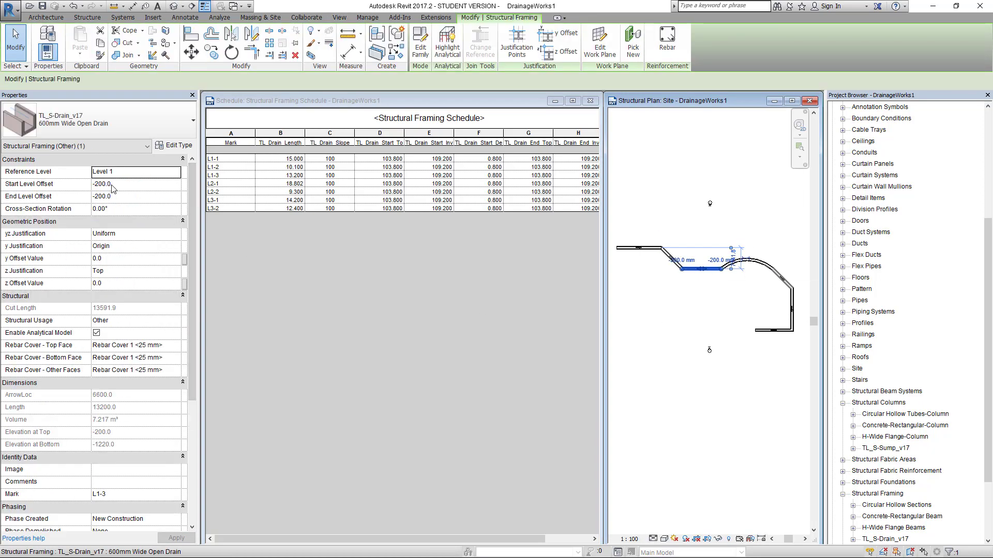
left_click(98, 197)
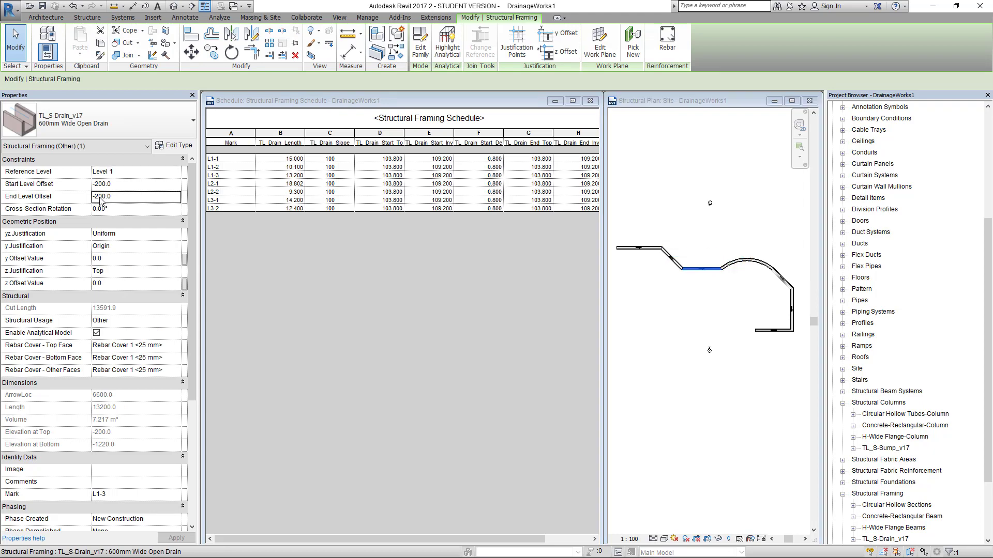
key("BackSpace")
key("Delete")
type("35")
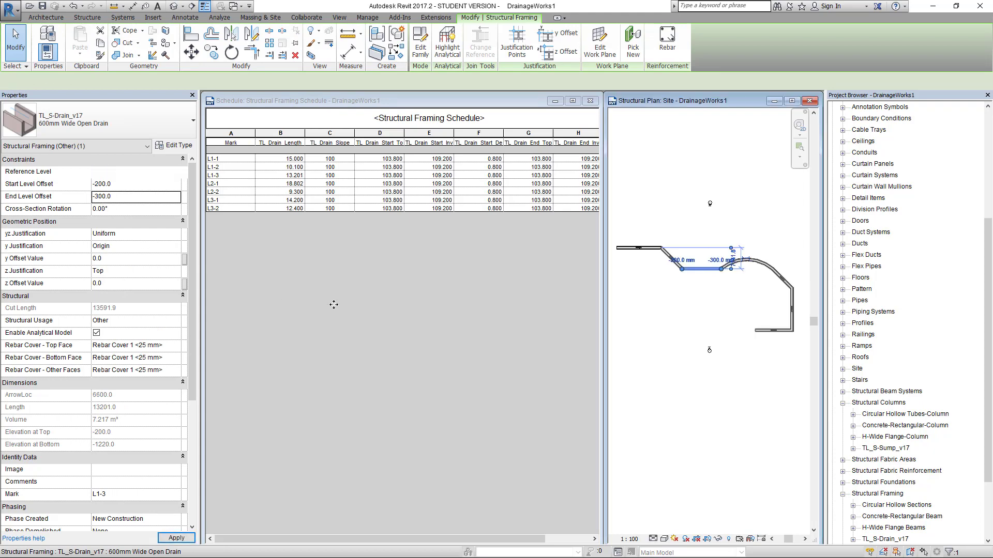
left_click(335, 303)
Set the start and end level offsets of the curved drain L2-1 to -300.
left_click(741, 264)
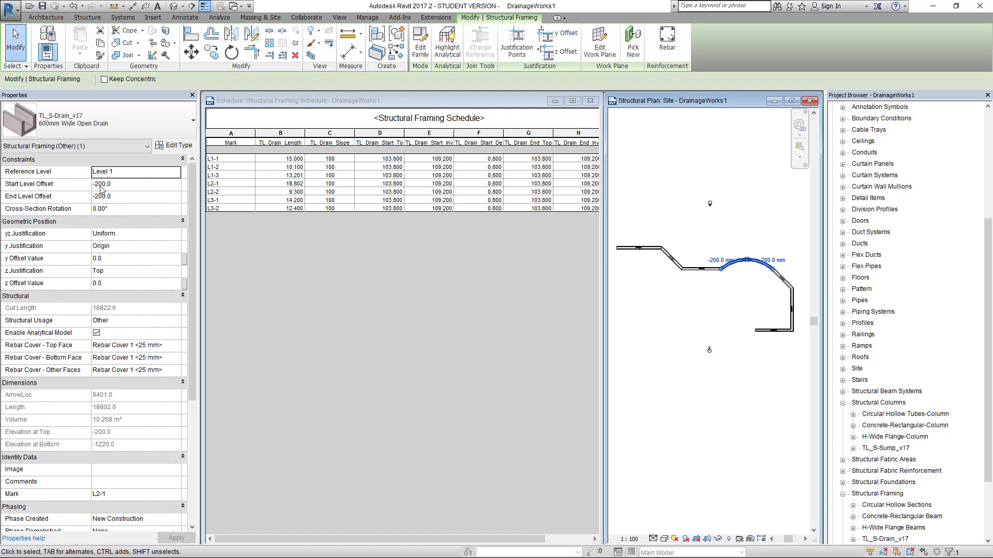
left_click(97, 185)
key("BackSpace")
type("3")
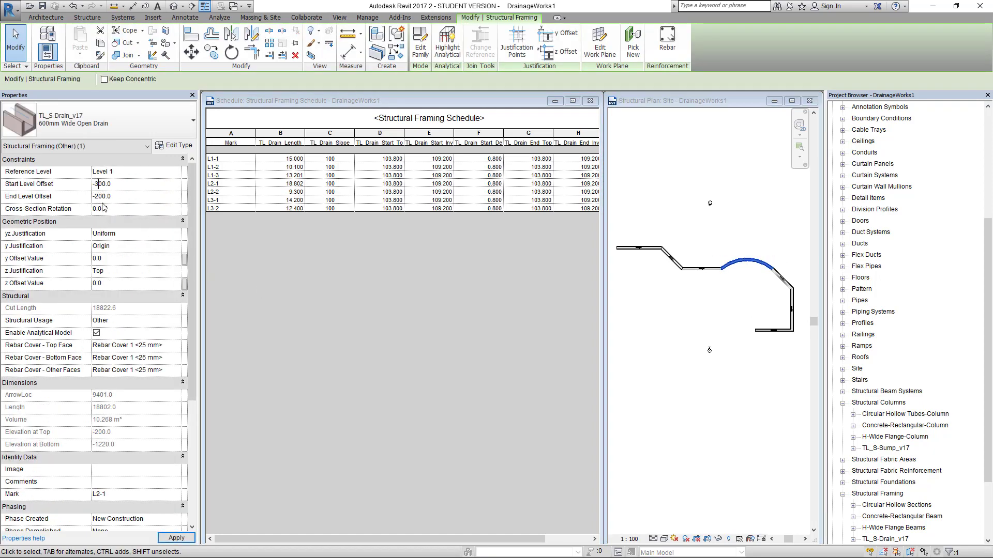
left_click(97, 196)
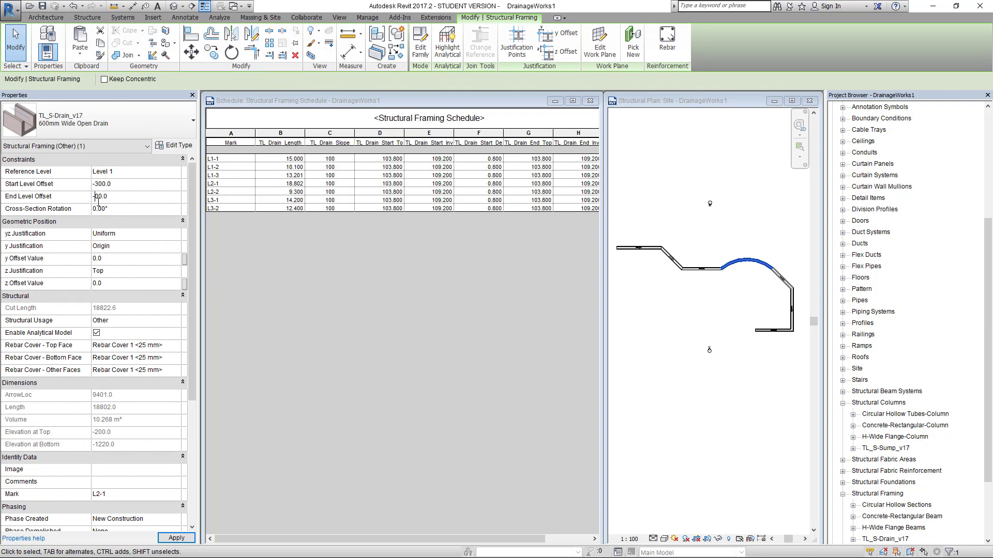
type("3")
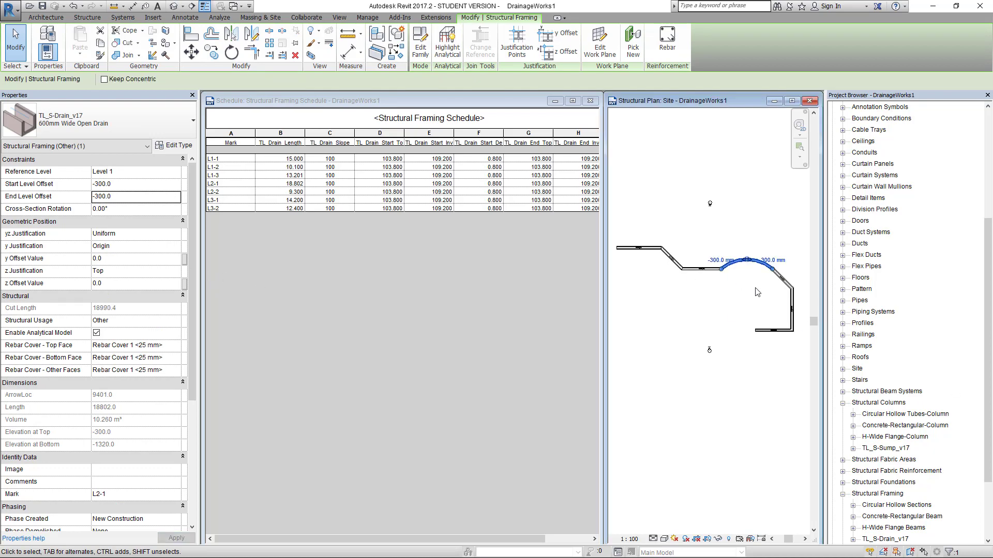
left_click(756, 292)
Select the last three drains of the run together and set their start and end level offsets to -300.
left_click(782, 278)
left_click(784, 355)
left_click_drag(799, 361, 749, 291)
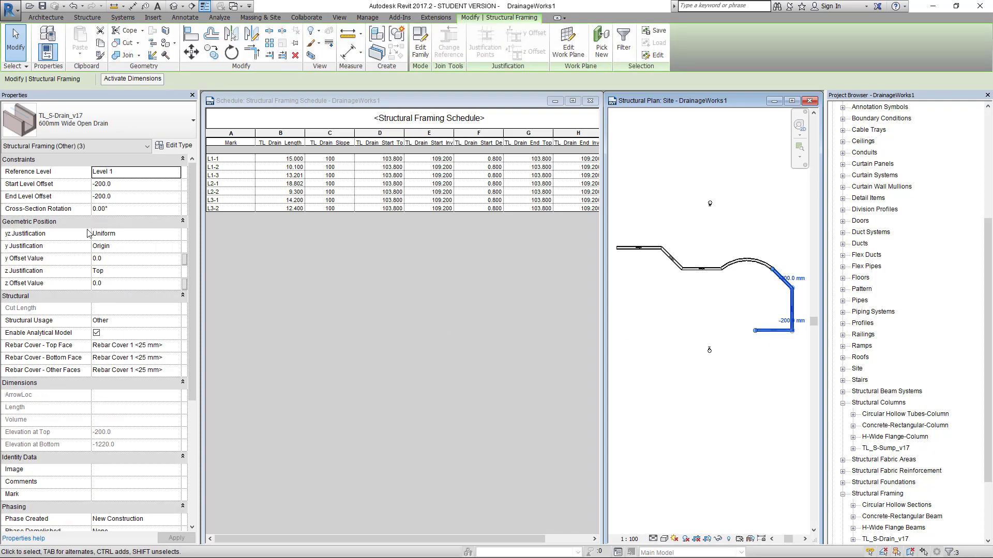
left_click(98, 185)
key("BackSpace")
type("3")
left_click(96, 195)
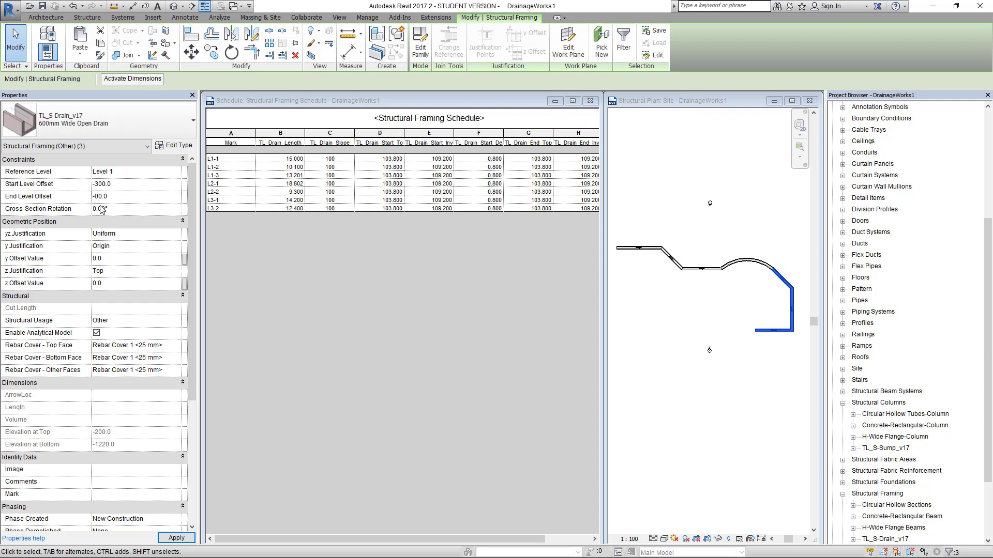
type("3")
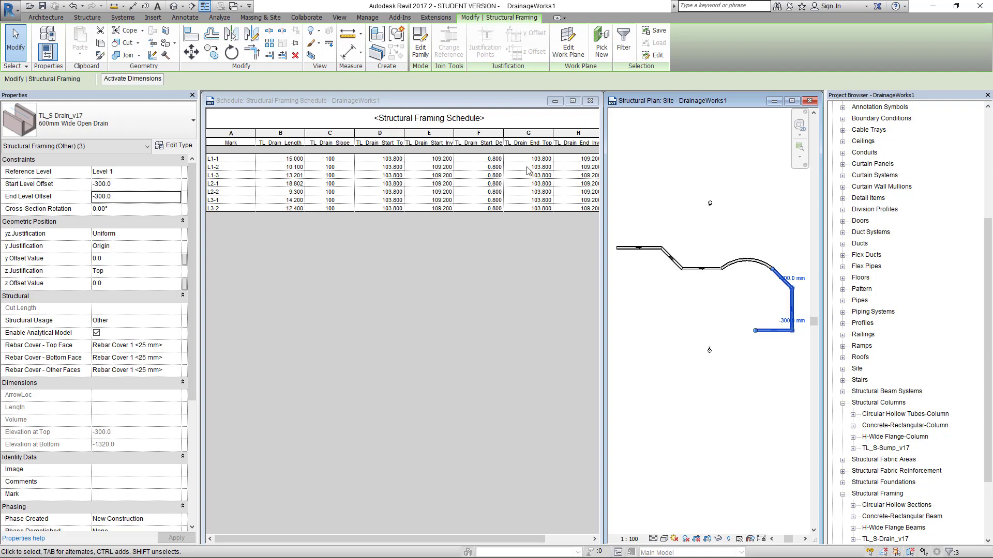
Save the project and rerun TL_UpdateRefLevel_v1.3.3 in Dynamo Player.
left_click(321, 430)
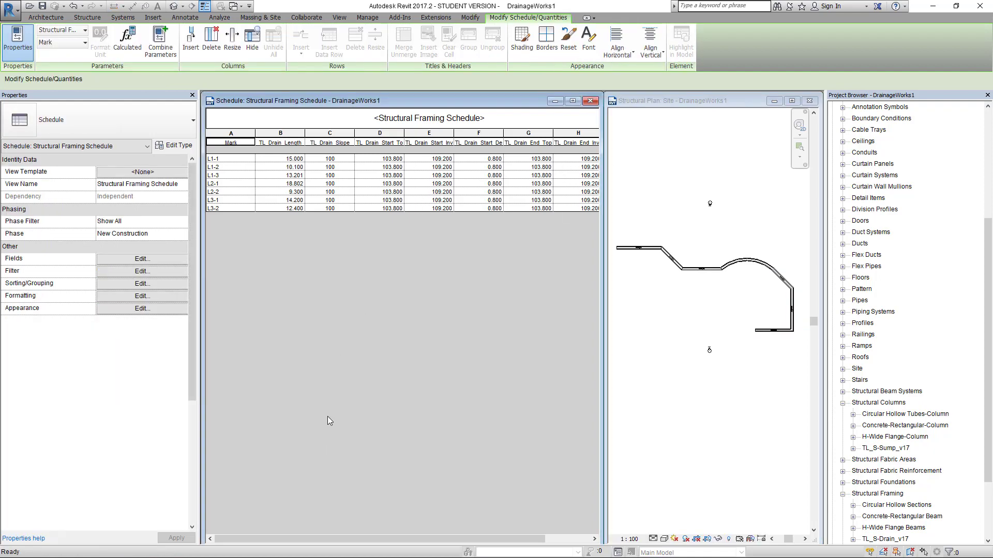
key("ctrl+s")
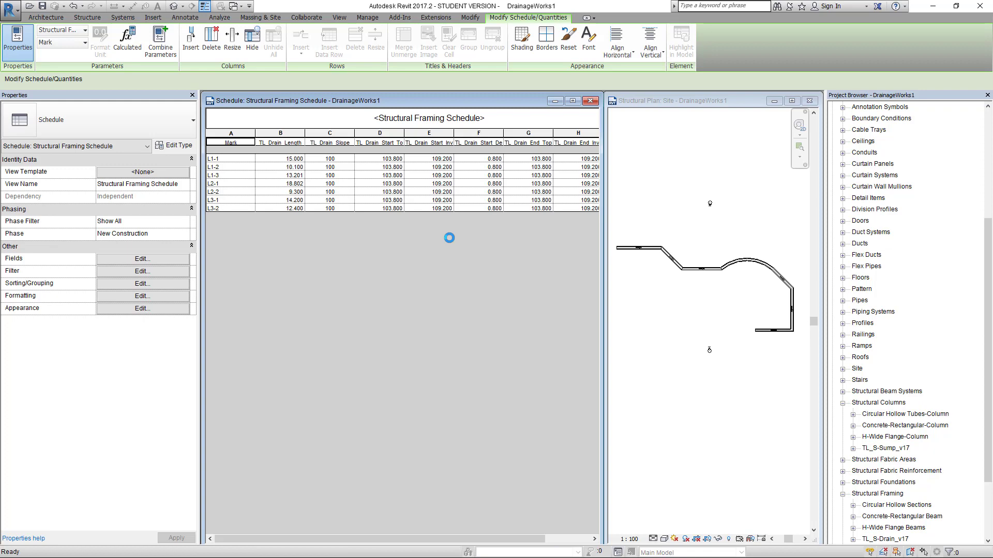
key("alt+Tab")
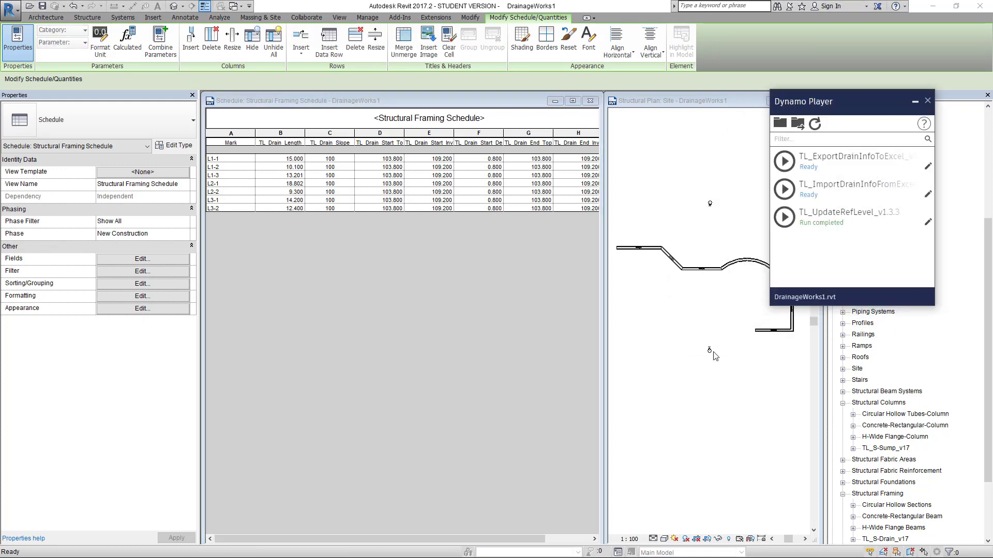
left_click(785, 217)
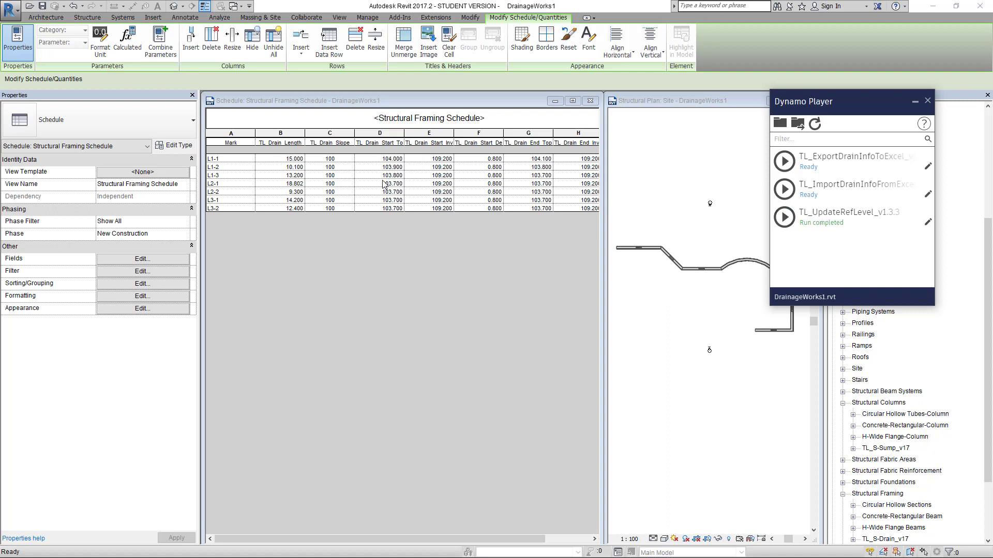
Open TL_UpdateRefLevel_v1.3.3 for editing in Dynamo and examine its drain selection and top level offset update nodes.
left_click(928, 223)
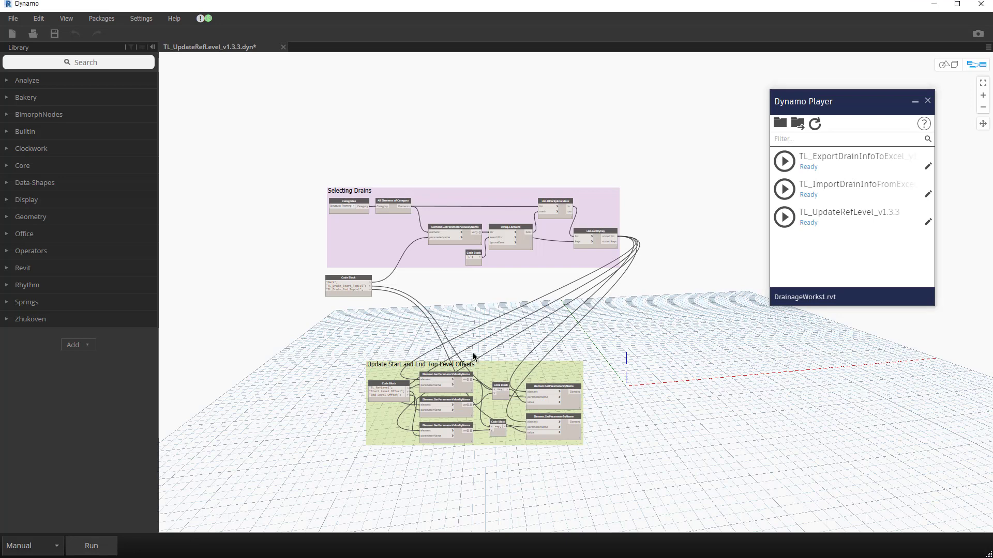
middle_click_drag(492, 448, 496, 346)
scroll(497, 344, "up", 1)
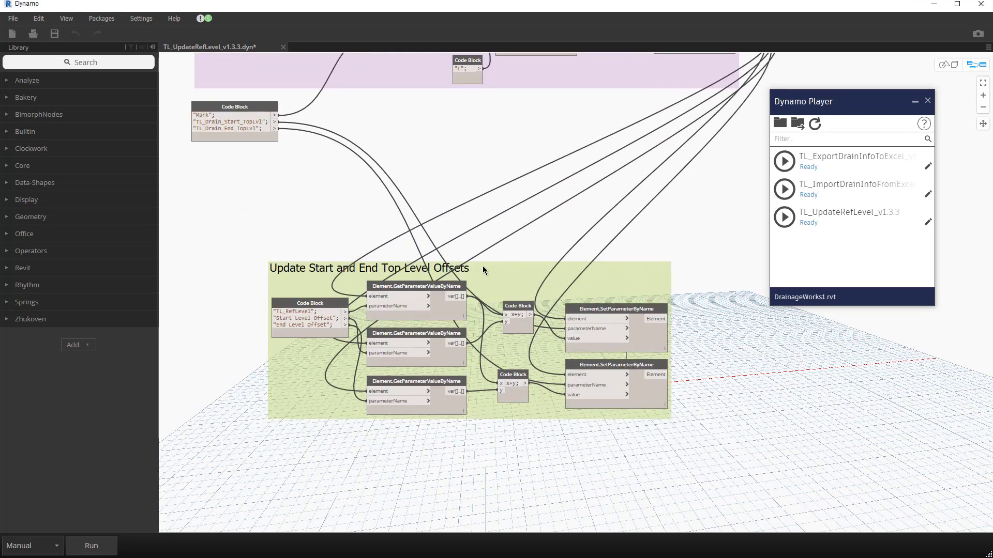
middle_click_drag(254, 182, 295, 206)
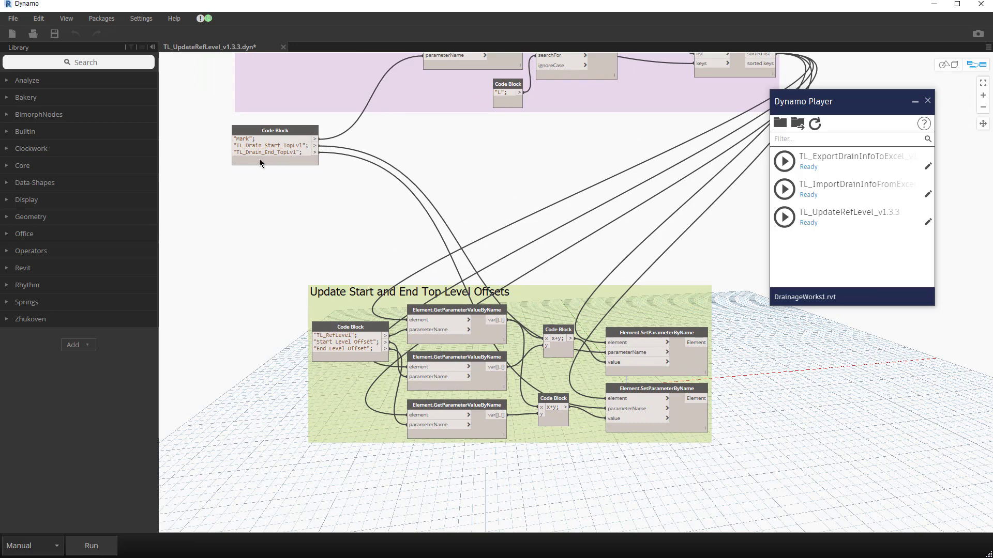
middle_click_drag(361, 147, 326, 153)
middle_click_drag(671, 310, 610, 424)
scroll(393, 282, "down", 2)
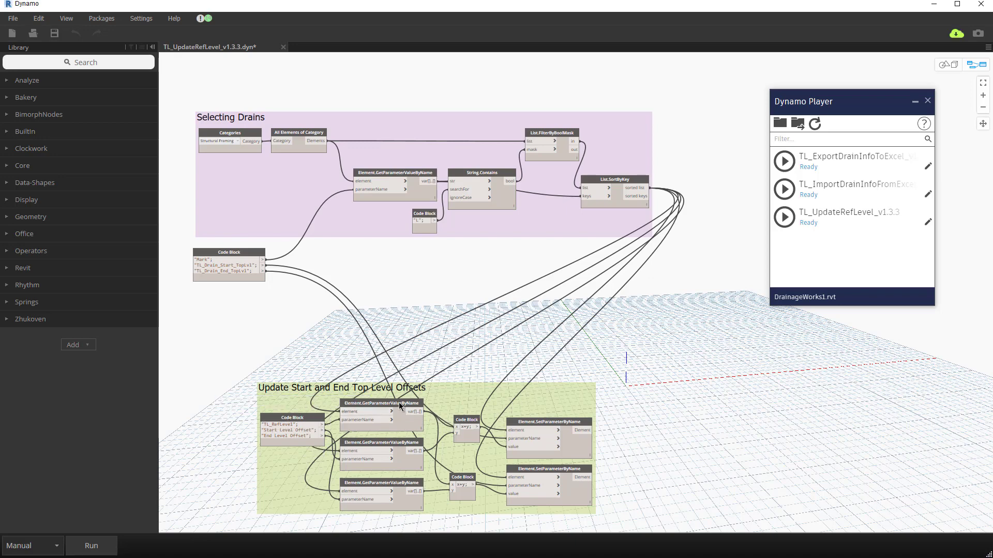
left_click_drag(400, 405, 365, 356)
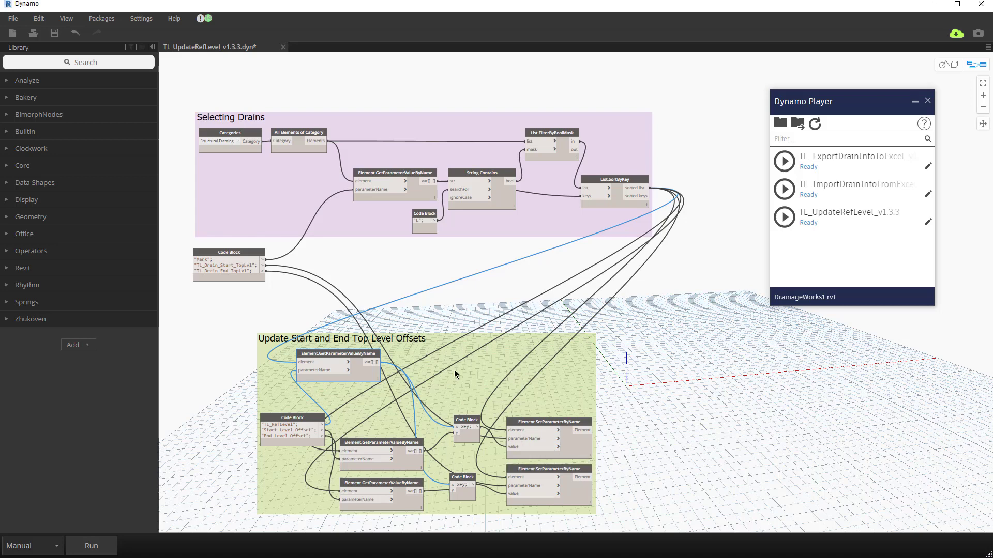
mouse_move(240, 264)
Close the TL_UpdateRefLevel_v1.3.3 graph and exit Dynamo.
left_click(283, 47)
left_click(530, 315)
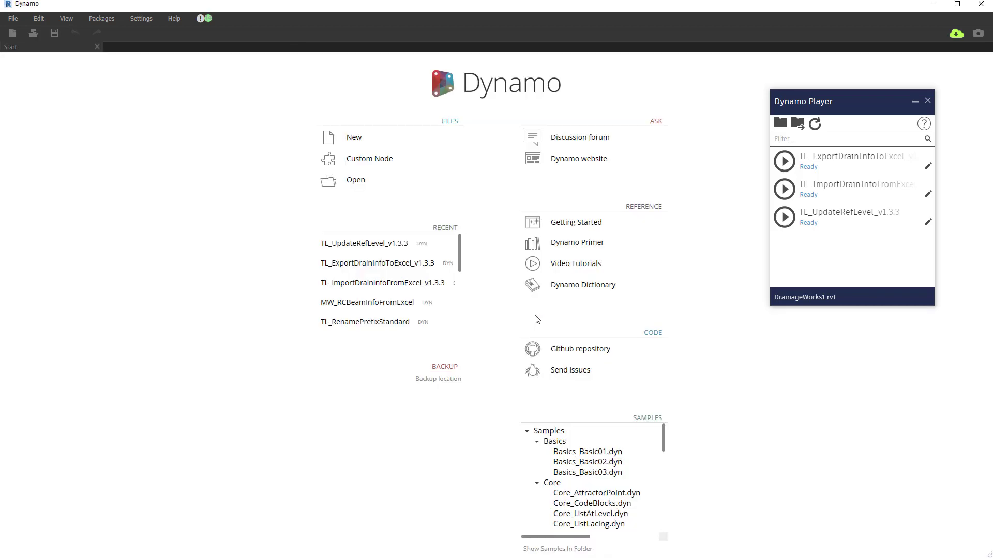
left_click(981, 4)
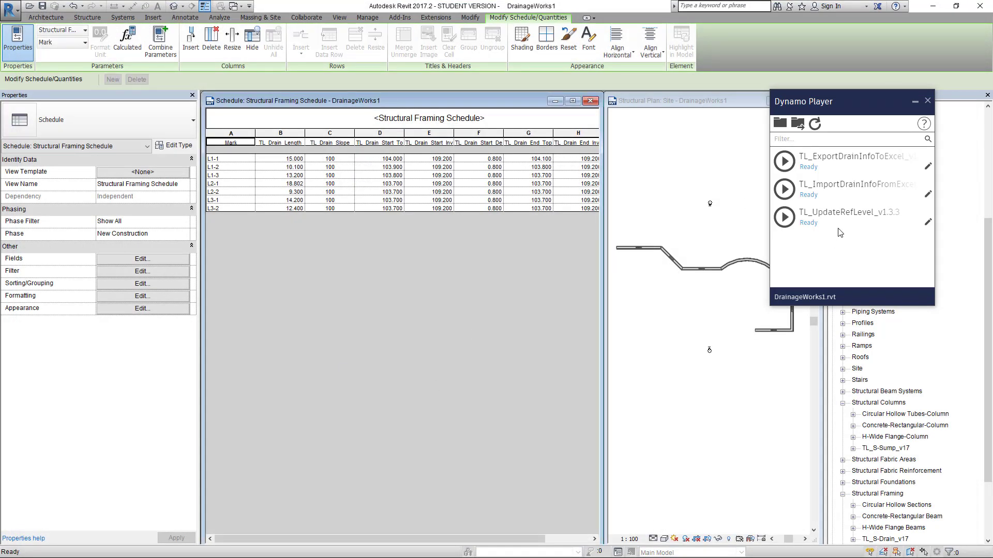
Select the whole drain run in the Site plan and set its start and end level offsets to 0.
left_click(663, 339)
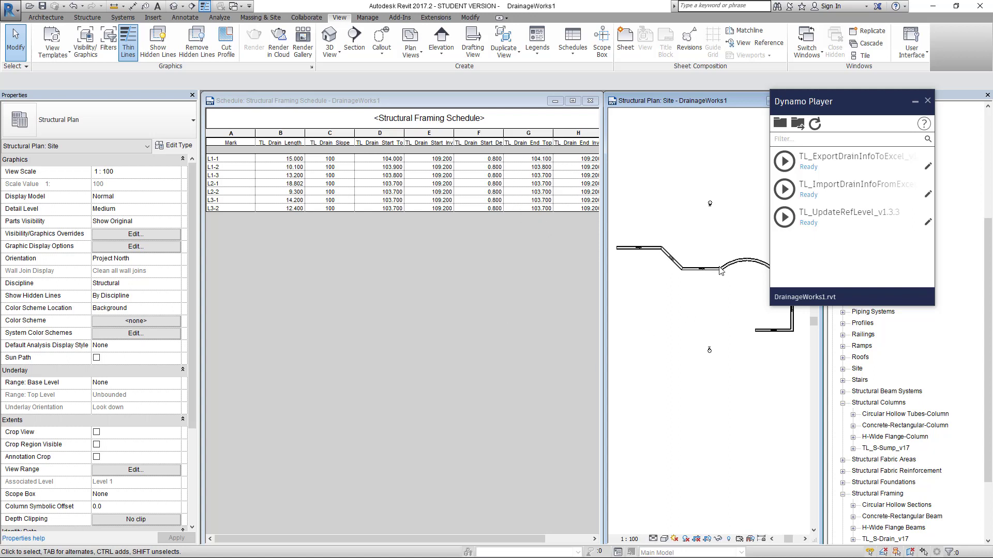
middle_click_drag(678, 317, 698, 386)
scroll(688, 379, "down", 1)
left_click_drag(633, 319, 804, 412)
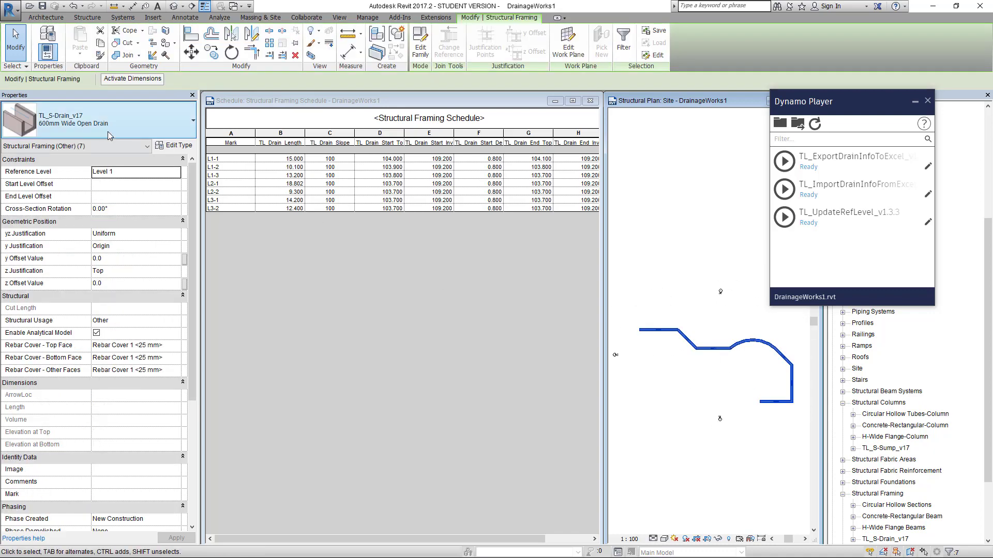
left_click(105, 185)
type("0")
left_click(94, 196)
type("0")
left_click(171, 539)
Rerun TL_UpdateRefLevel_v1.3.3 to refresh the schedule's levels and minimize Dynamo Player.
left_click(433, 399)
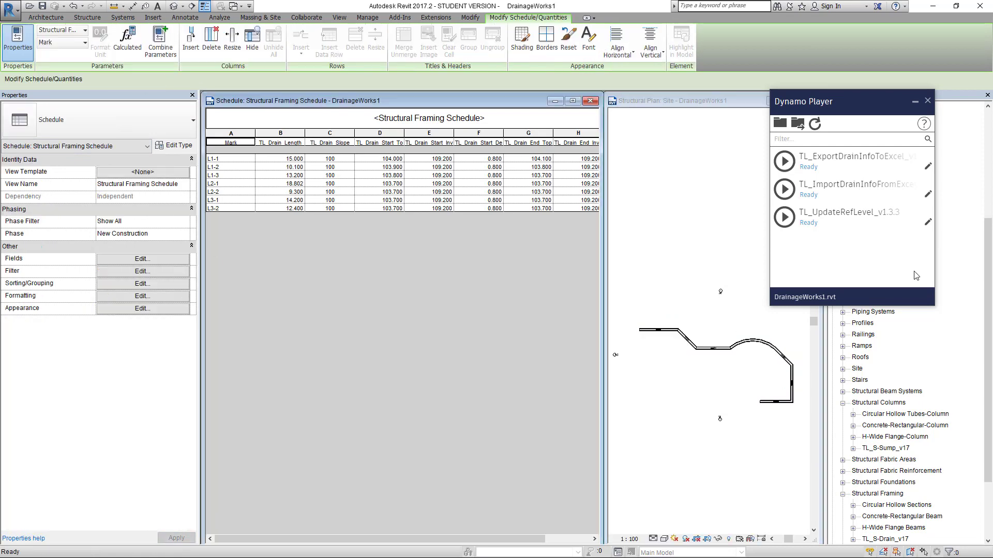
left_click(784, 218)
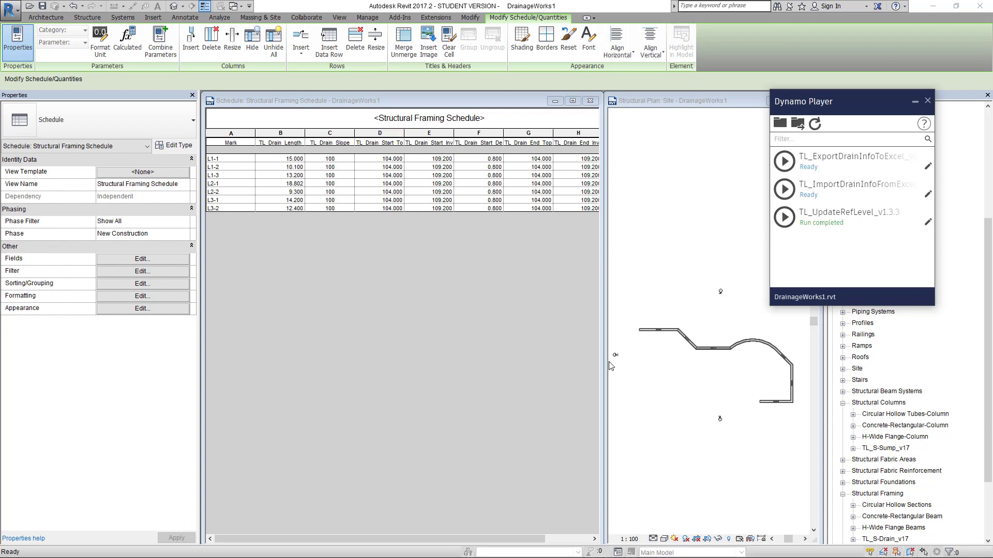
left_click(917, 101)
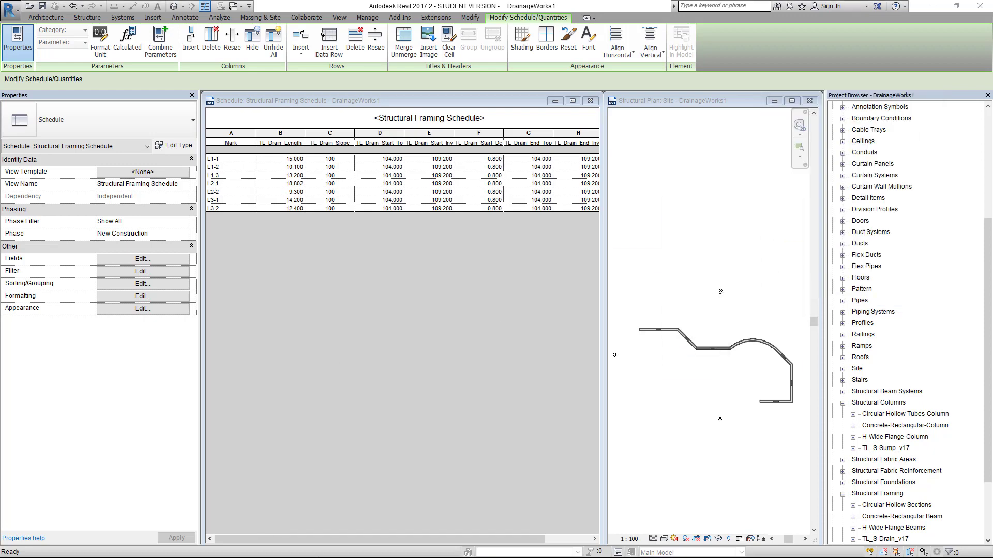
Close the Site plan view and maximize the Structural Framing Schedule.
left_click(934, 5)
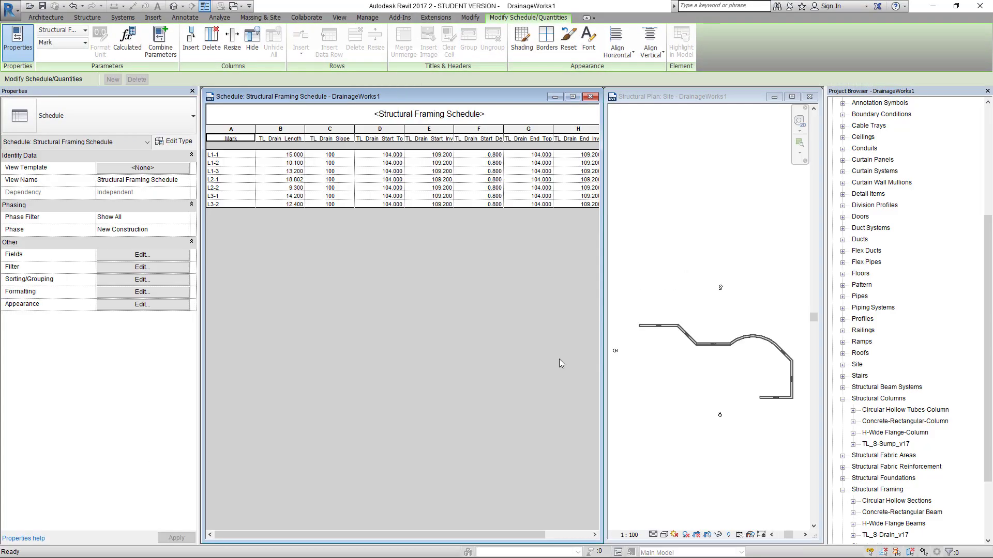
left_click(809, 97)
left_click(573, 97)
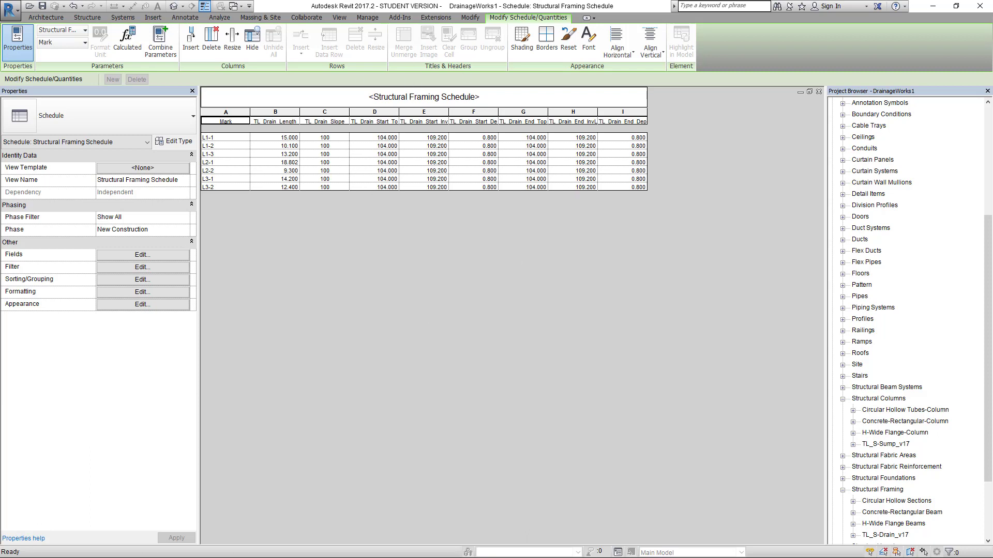
Switch to the Drainage Table2 workbook in Excel and examine the start and end invert level and depth cells of drain L1-2.
key("alt+Tab")
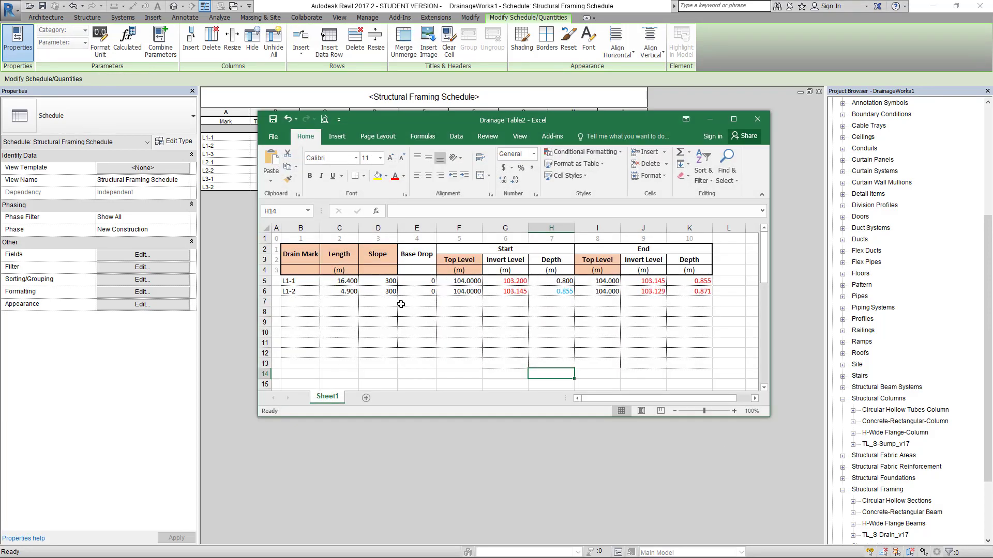
left_click_drag(395, 125, 407, 176)
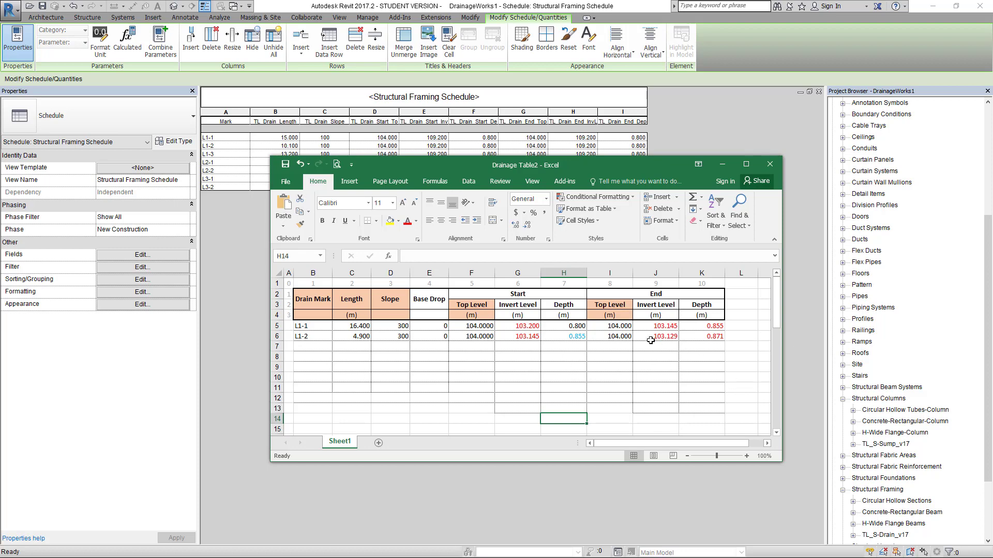
left_click_drag(523, 337, 561, 341)
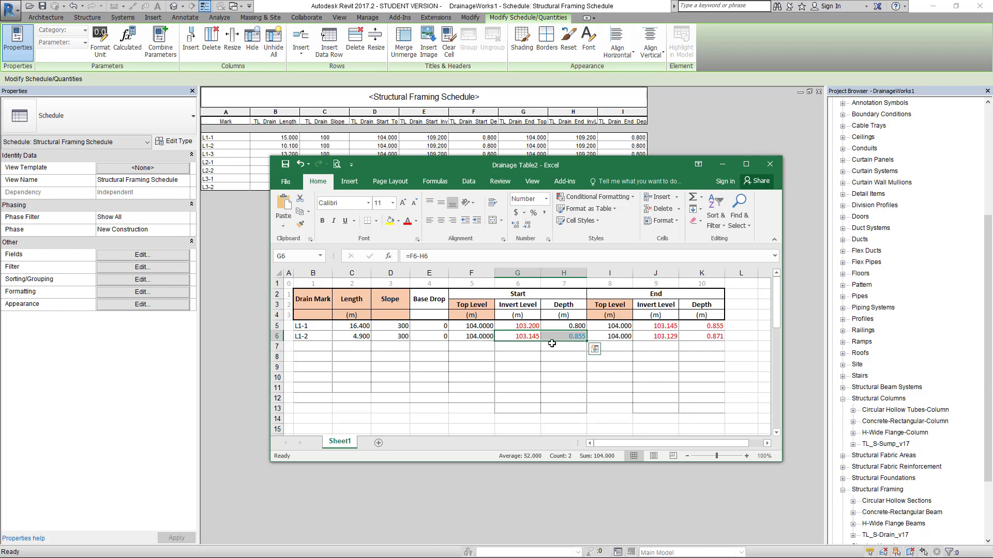
left_click_drag(659, 337, 705, 337)
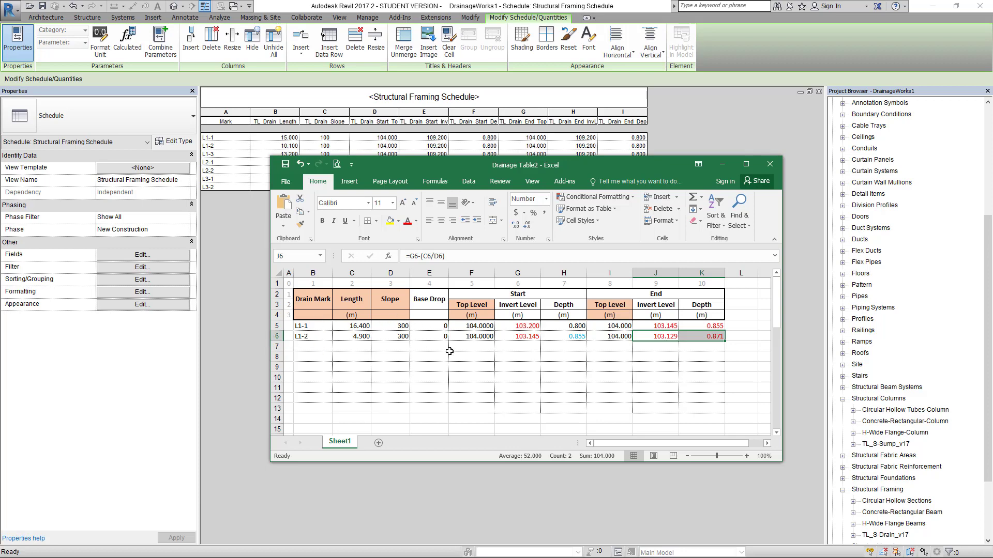
Move the Excel window below the schedule's rows and switch to Dynamo Player.
left_click_drag(625, 161, 516, 198)
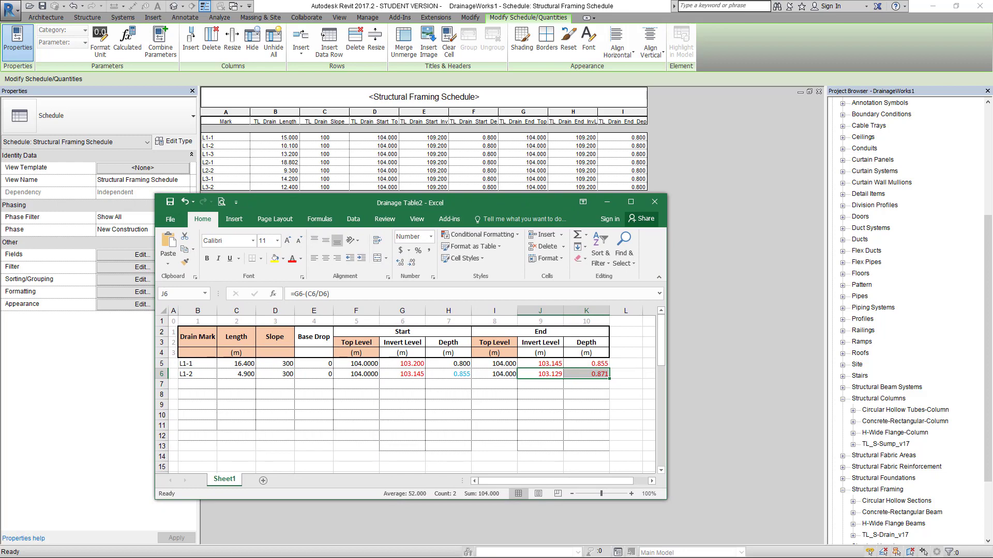
key("alt+Tab")
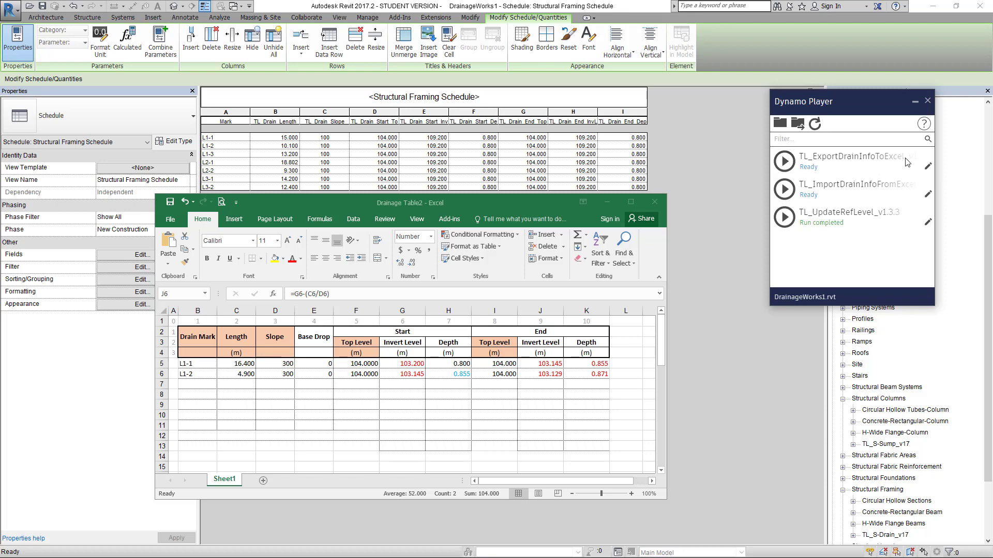
Run TL_ExportDrainInfoToExcel from Dynamo Player and choose Drainage Table2 as the Excel file, keeping the schedule and workbook in view.
left_click_drag(529, 201, 561, 226)
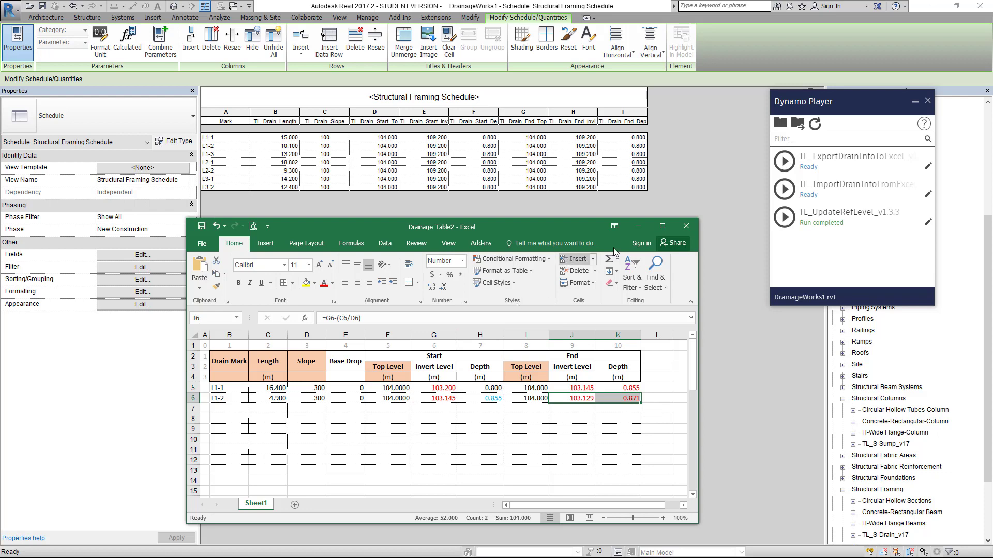
left_click(785, 161)
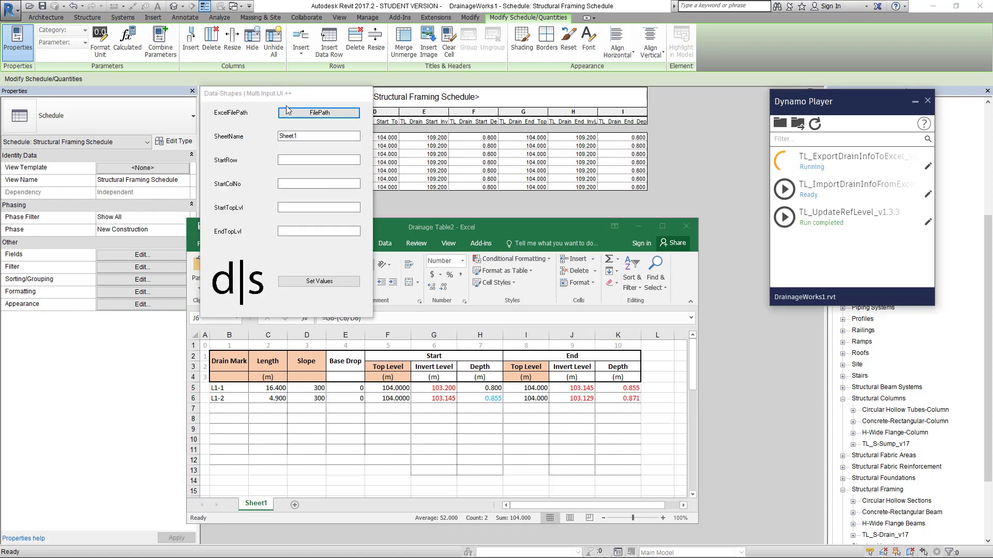
left_click_drag(312, 100, 124, 95)
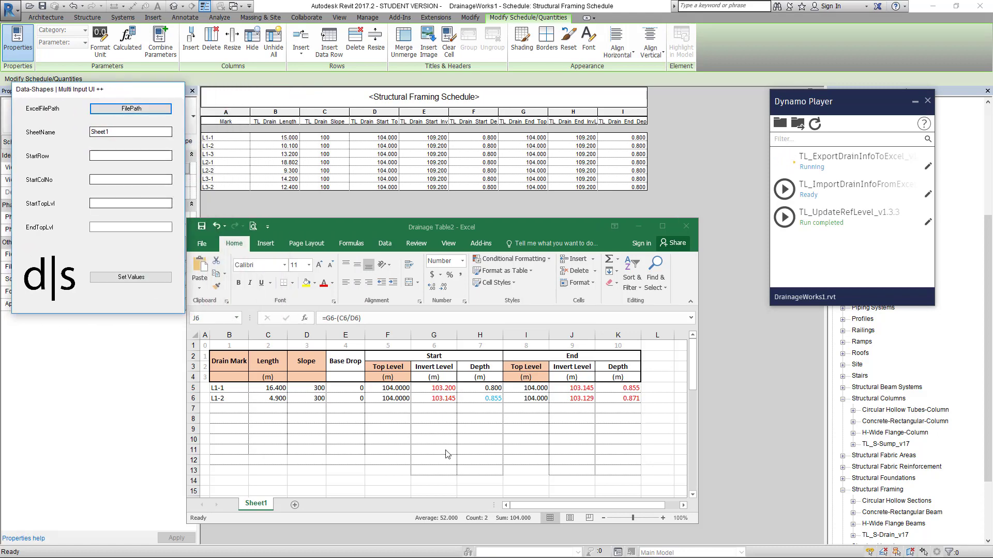
left_click(127, 109)
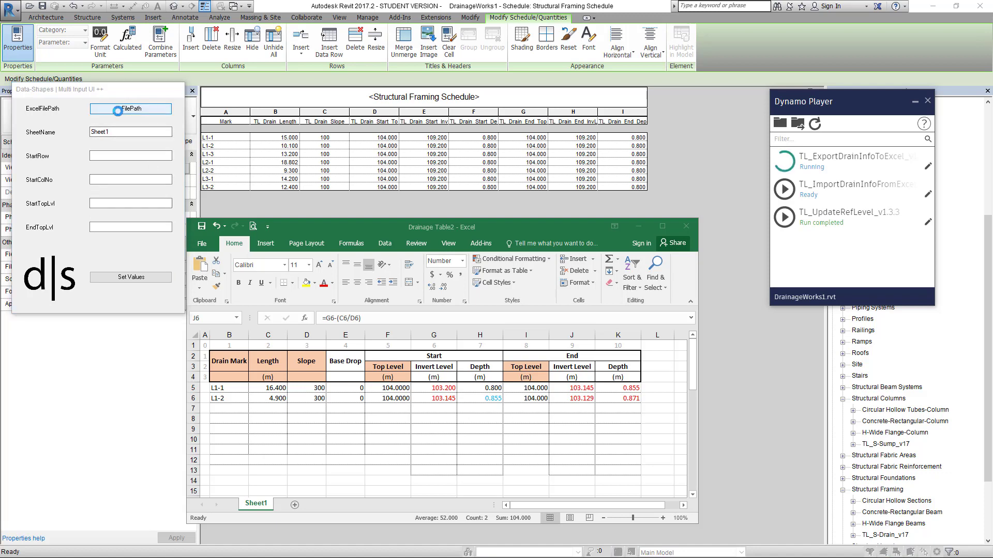
left_click(161, 208)
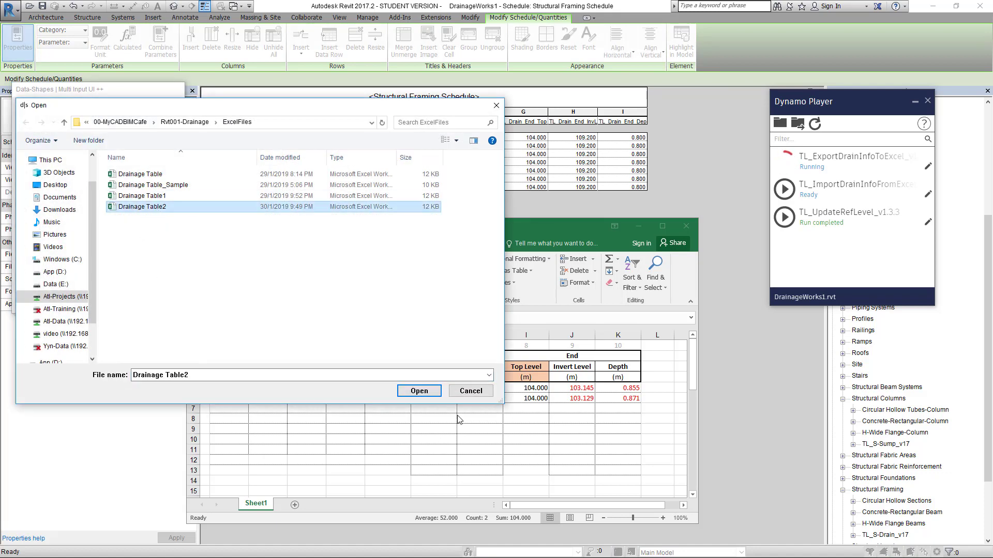
left_click(432, 392)
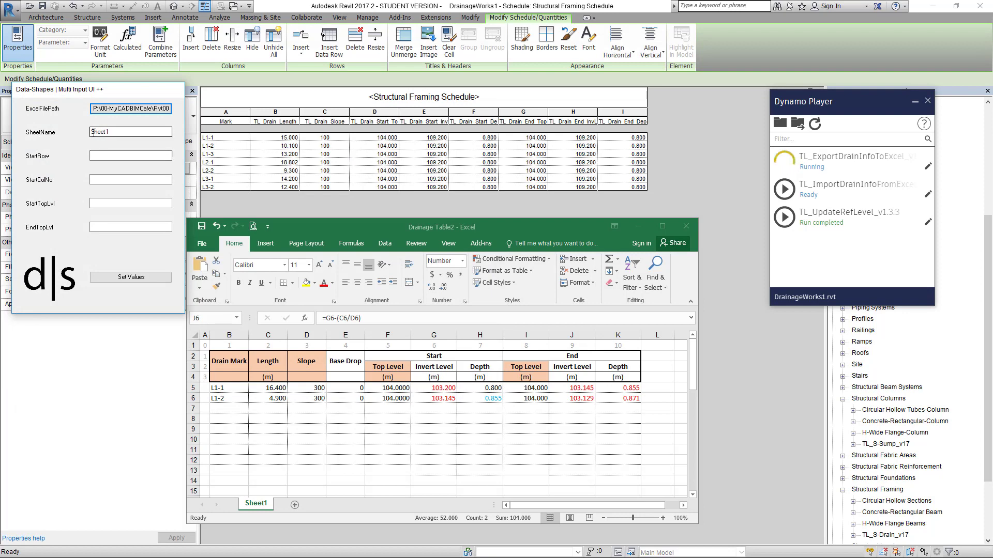
Export the drain data to Sheet1 with StartRow 4, StartColNo 1, StartTopLvl 5 and EndTopLvl 8.
left_click_drag(550, 226, 571, 202)
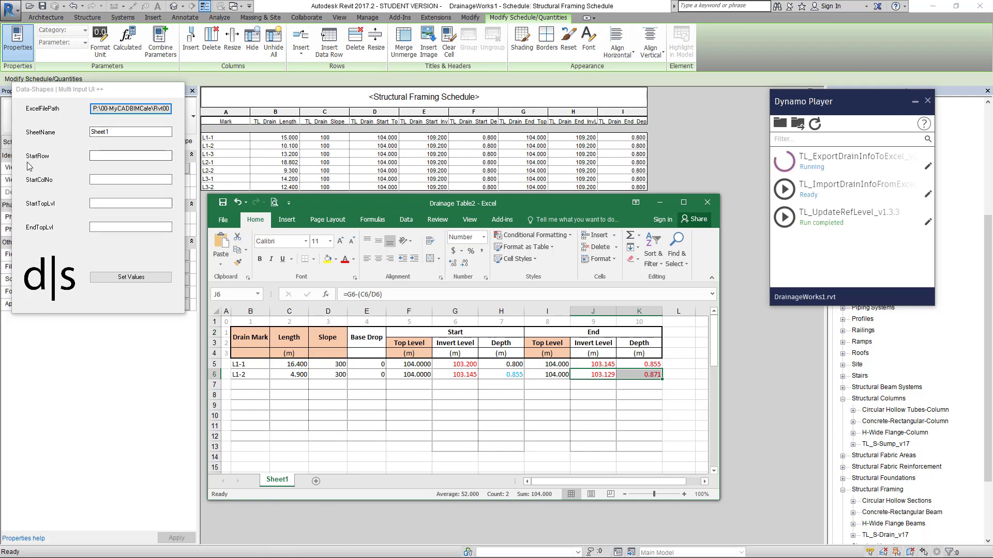
left_click(216, 364)
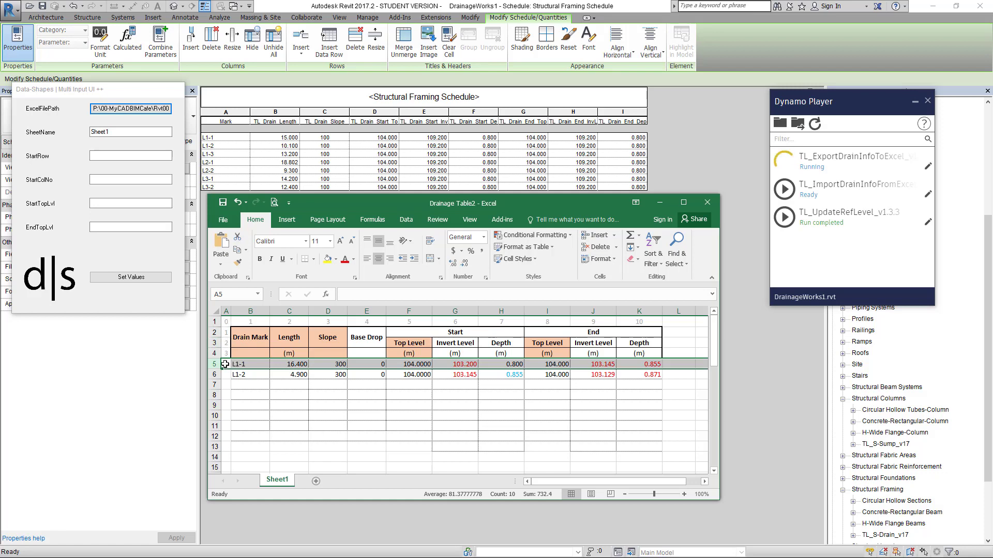
left_click(116, 155)
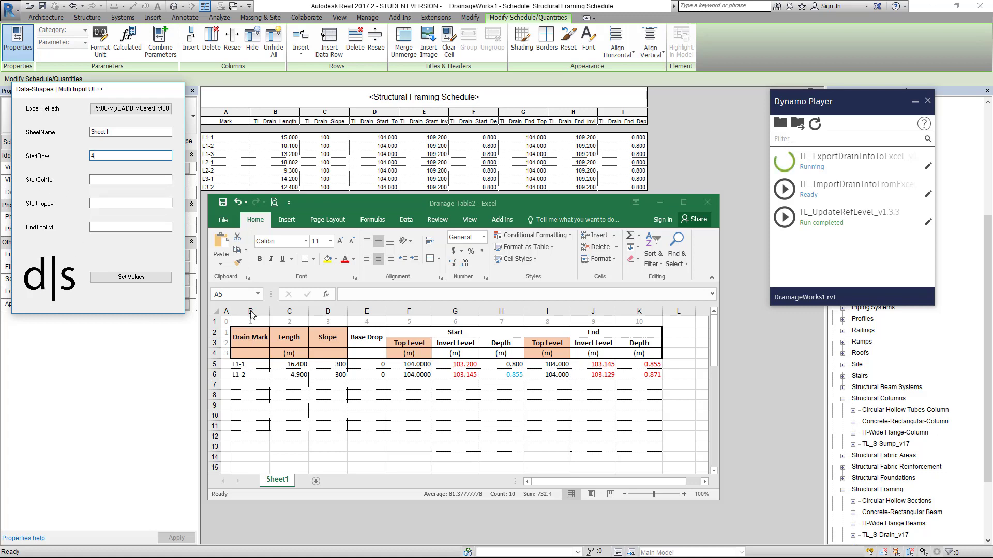
left_click(250, 366)
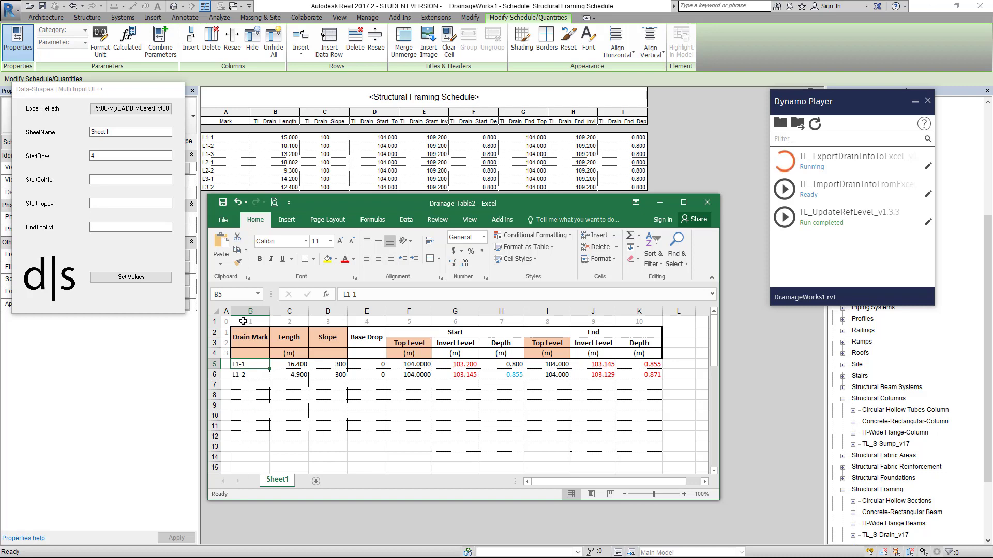
left_click(96, 178)
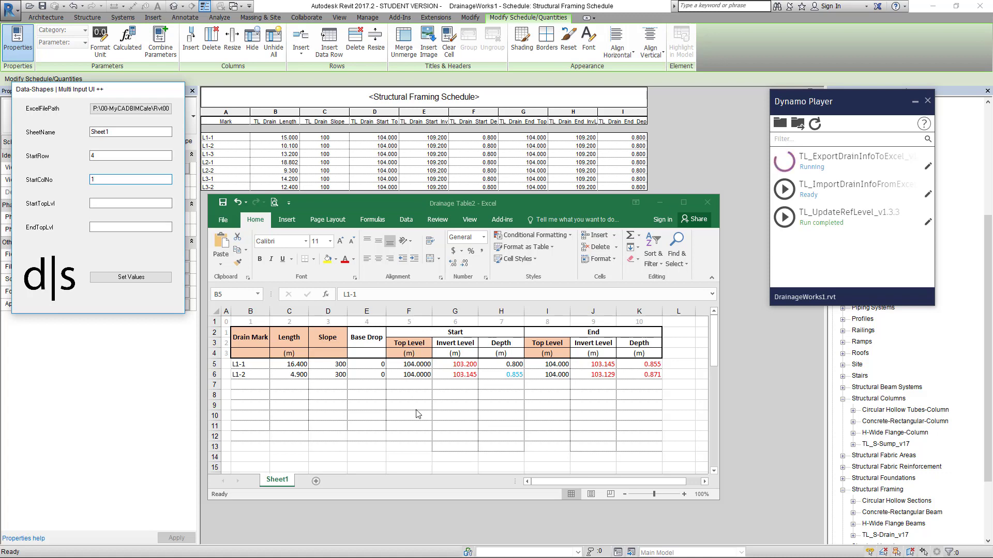
left_click(99, 204)
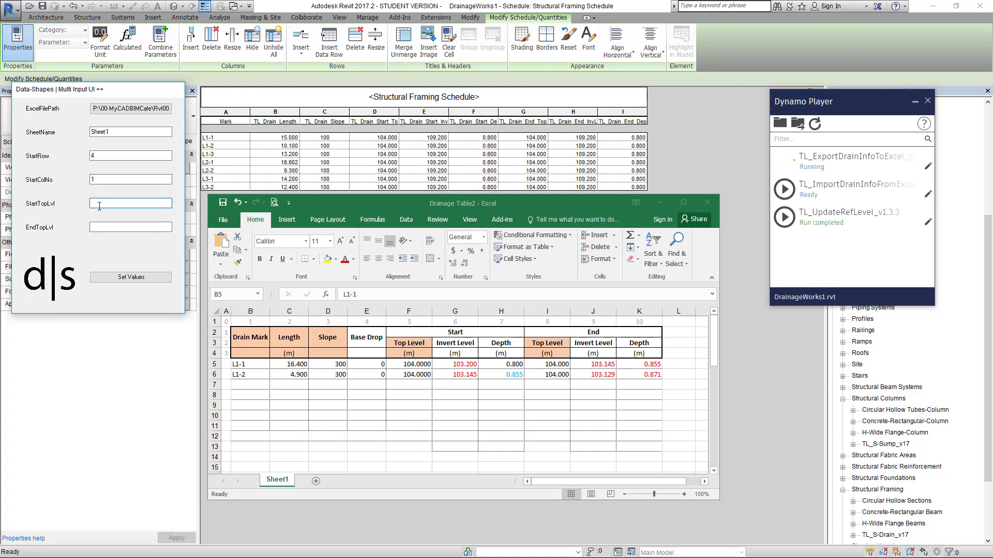
key("Tab")
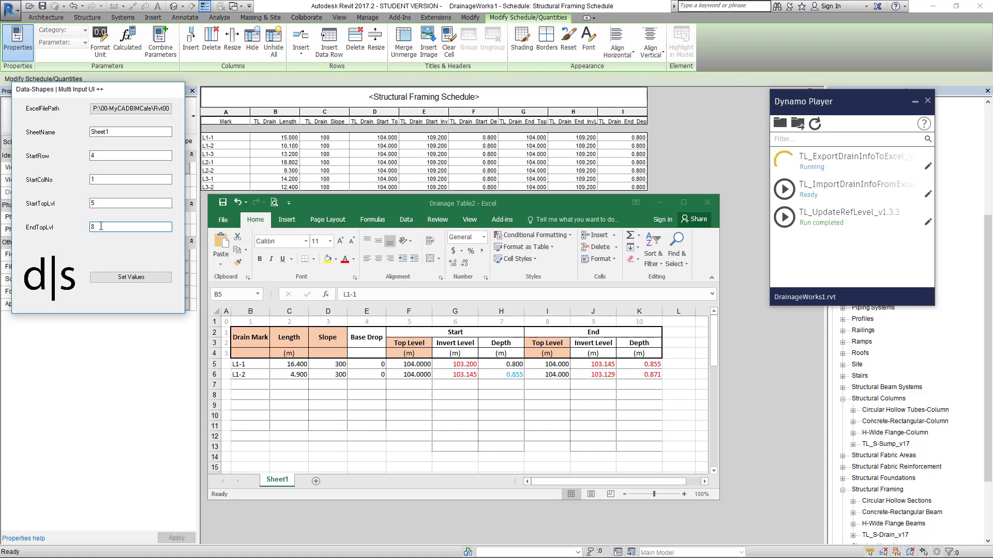
left_click(131, 278)
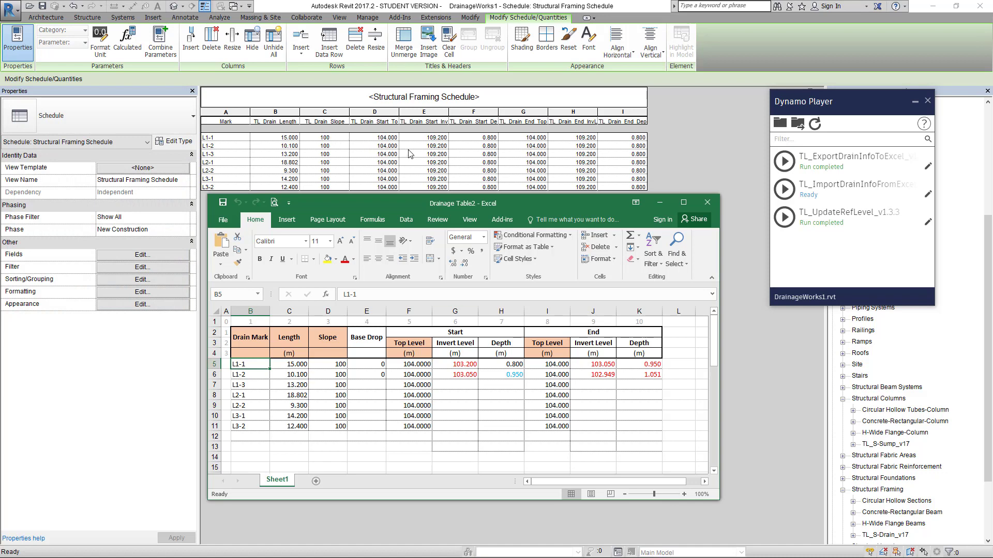
Check the exported Drain Mark, Length, Slope and start and end Top Level columns in the drainage table.
left_click_drag(250, 337, 250, 437)
left_click_drag(288, 341, 293, 441)
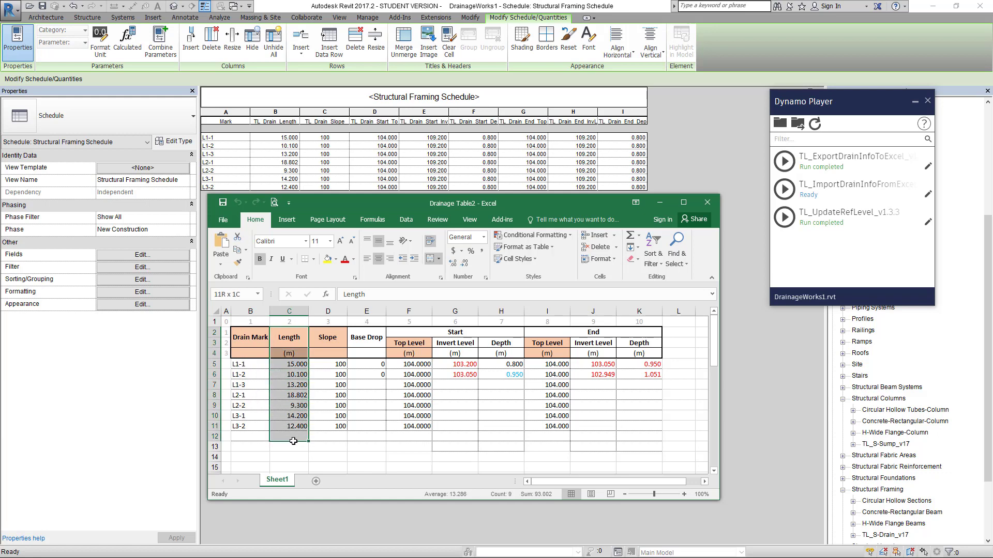
left_click_drag(328, 339, 332, 437)
left_click_drag(408, 343, 432, 434)
left_click_drag(549, 344, 550, 427)
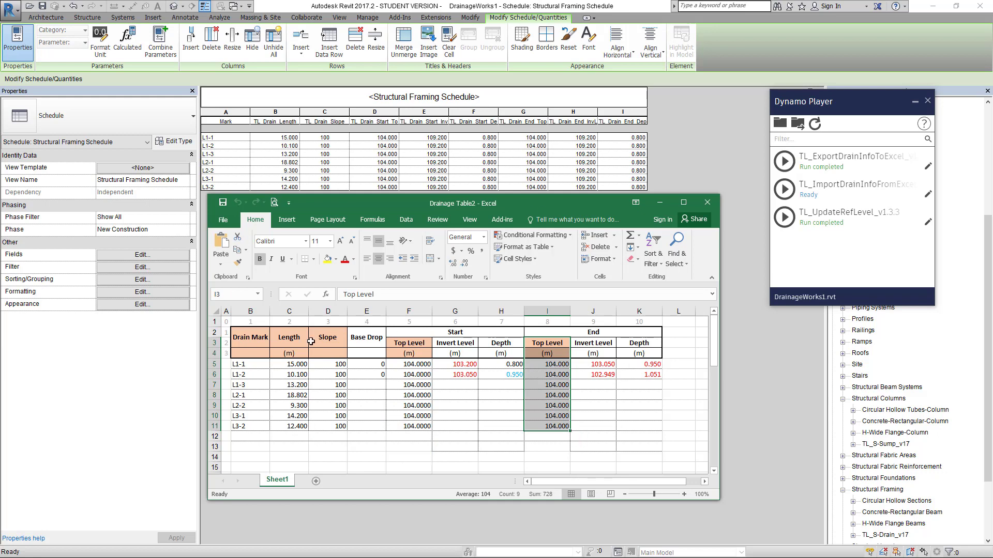
key("ctrl+v")
Examine the invert level and depth formulas of drain L1-1 and the start depth formula of drain L1-2.
left_click(286, 364)
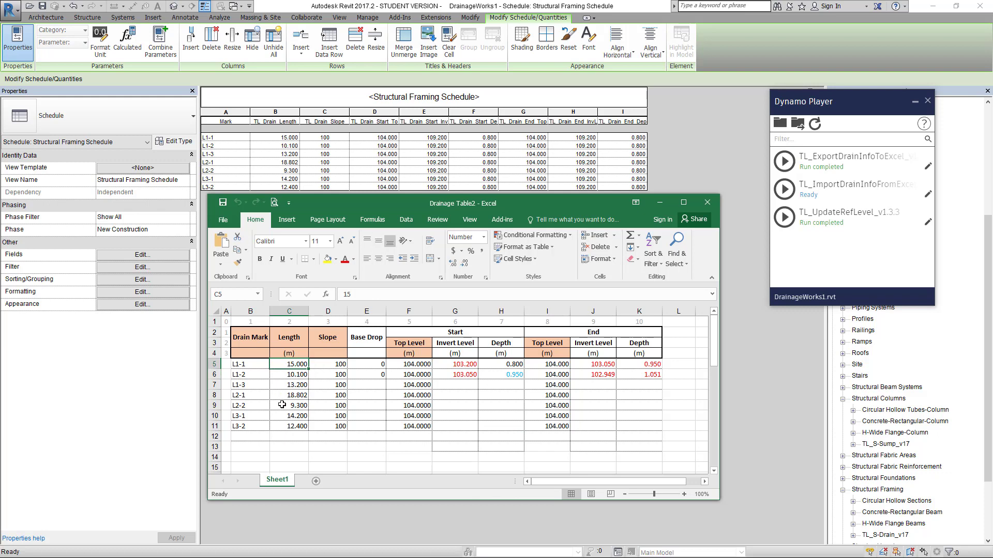
left_click(412, 364)
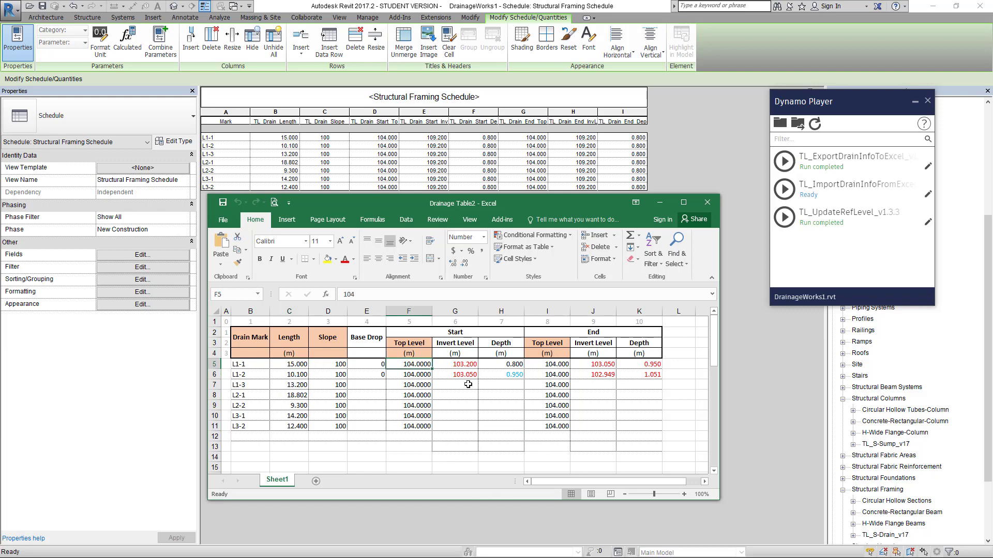
left_click(509, 364)
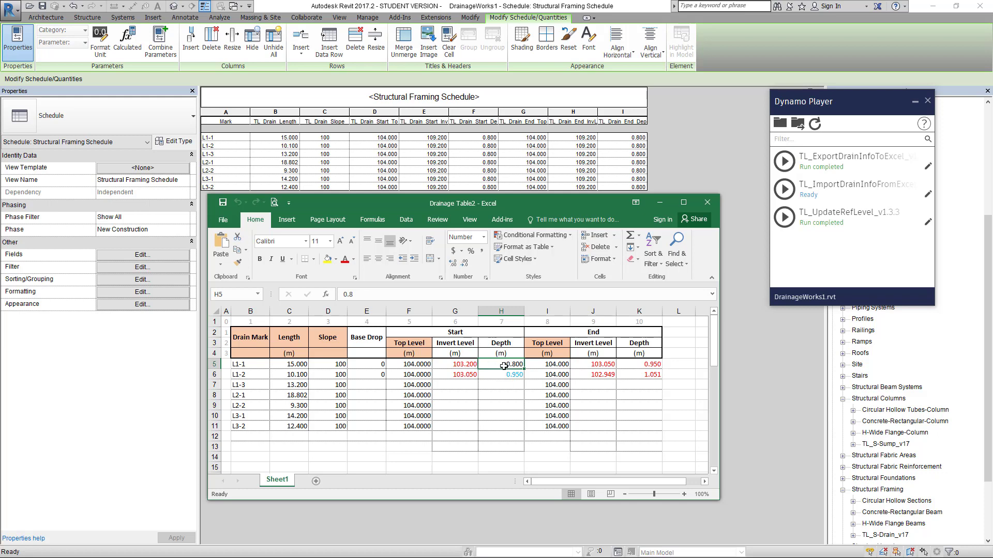
left_click(458, 365)
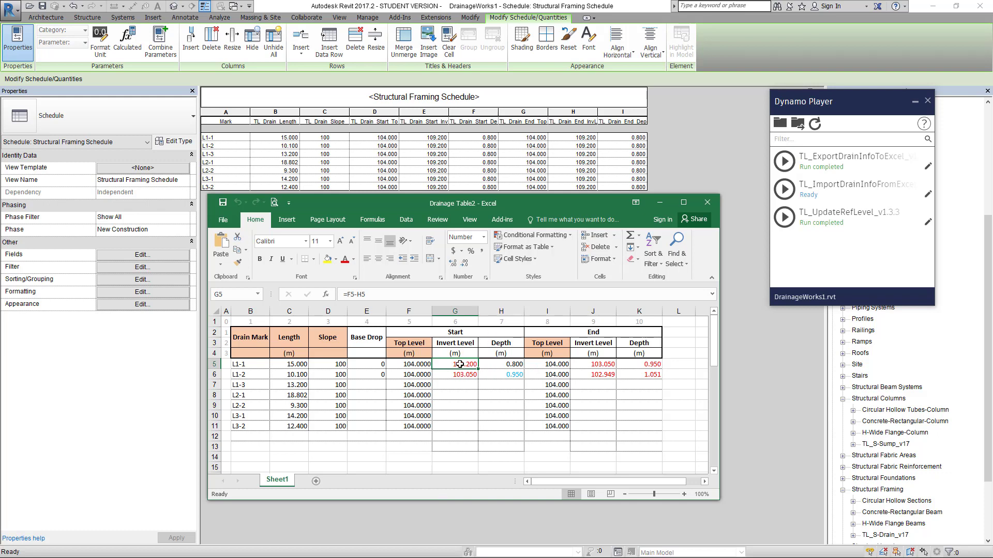
left_click(336, 364)
left_click(293, 365)
left_click(598, 364)
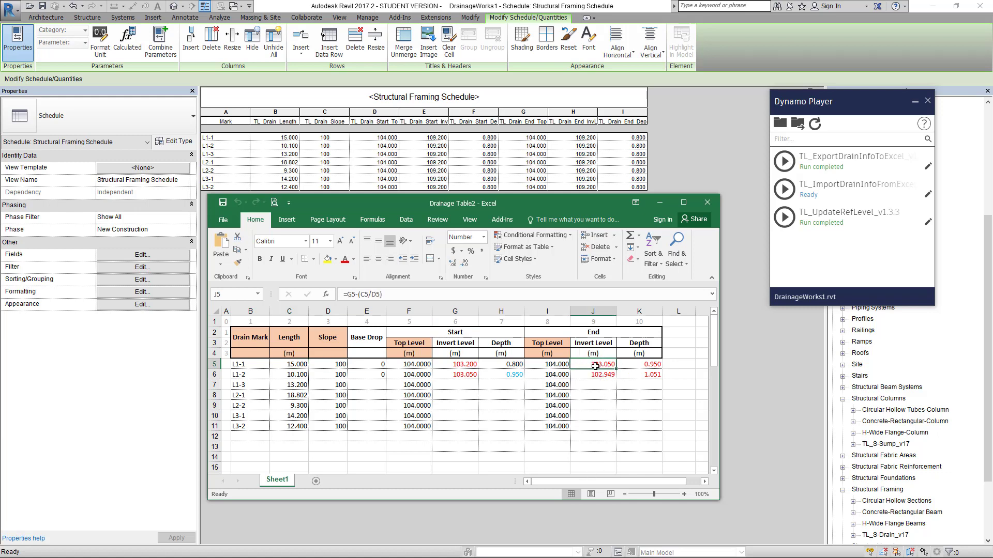
left_click(647, 365)
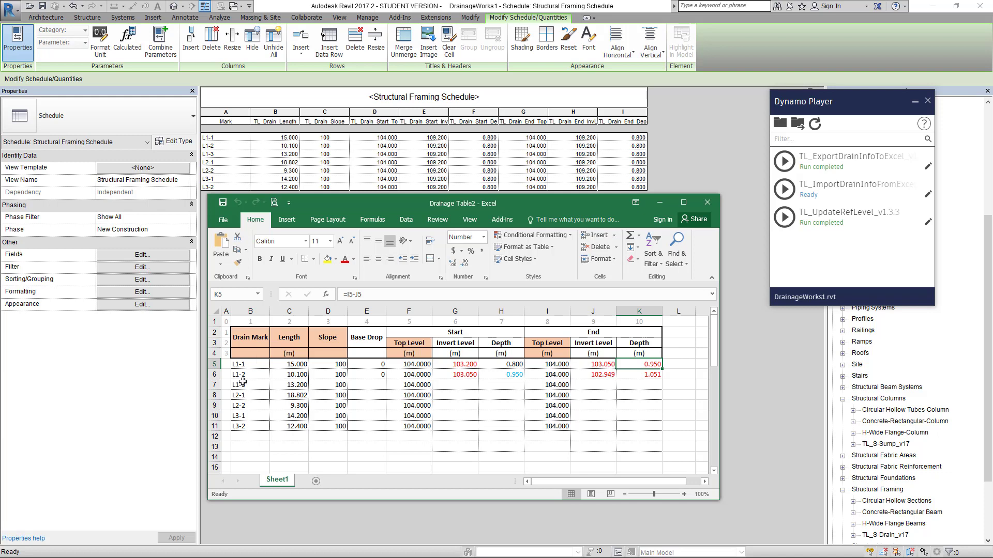
left_click(501, 374)
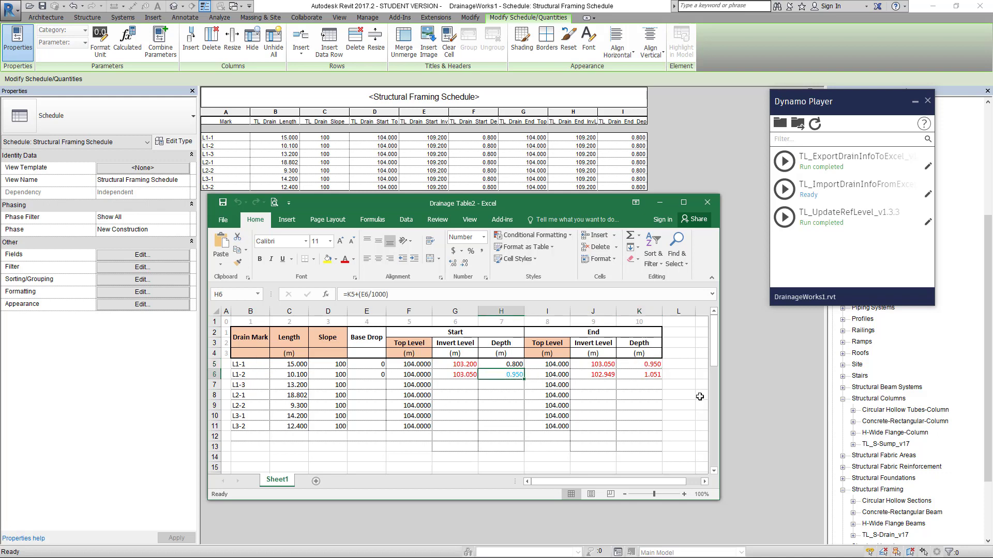
left_click(652, 365)
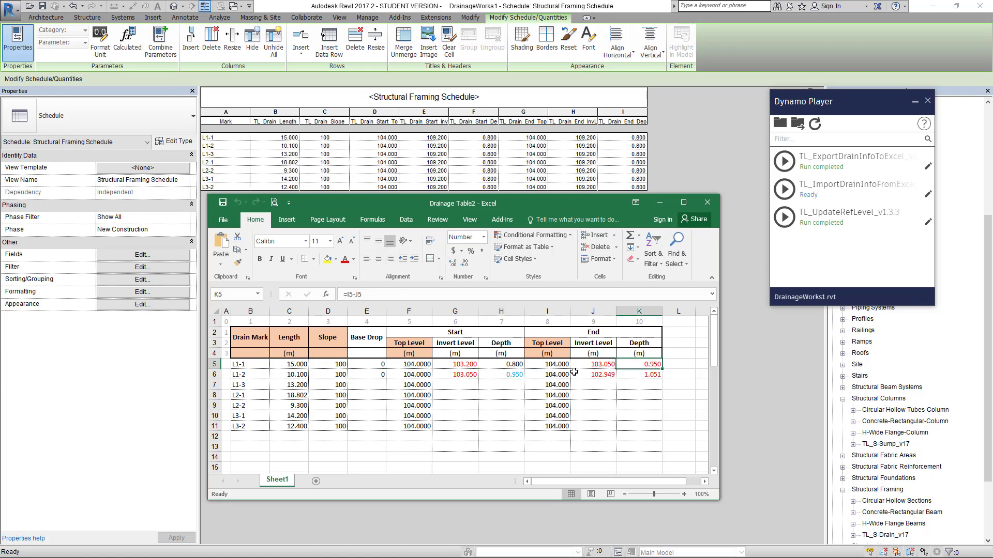
left_click(515, 375)
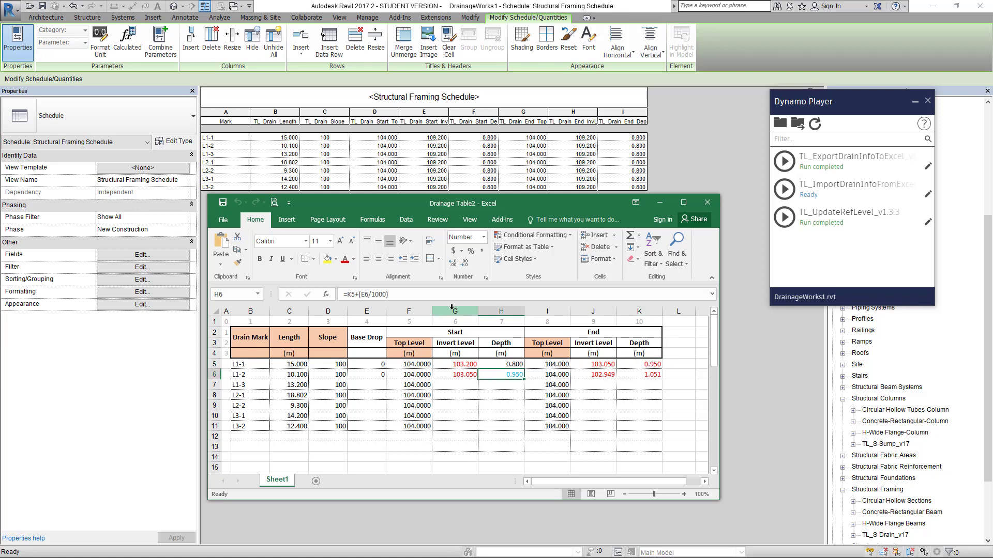
Copy drain L1-2's start invert level and depth formulas to the rows of drains L1-3 through L3-2.
left_click_drag(461, 374, 457, 424)
key("ctrl+c")
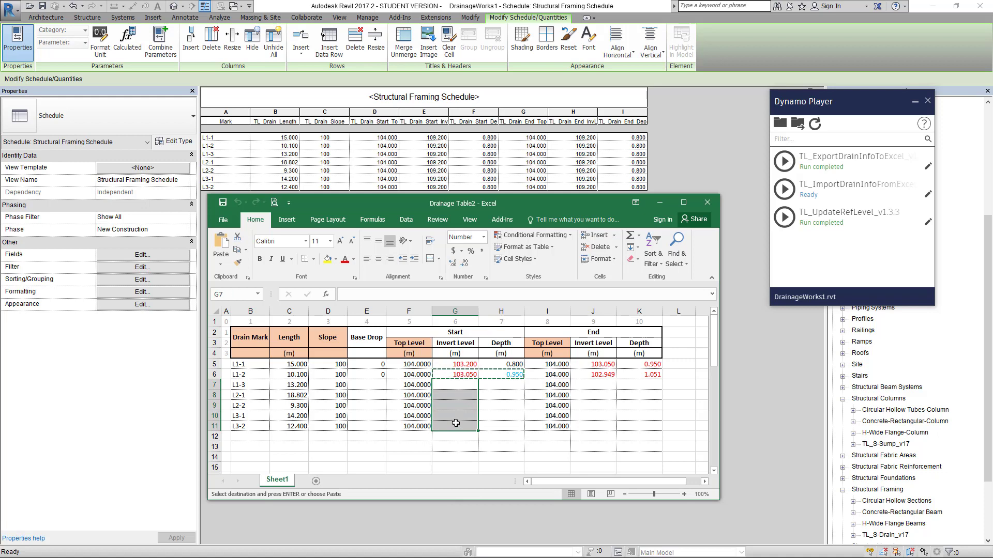
key("ctrl+v")
Copy drain L1-2's end invert level and depth formulas to drains L1-3 through L3-2 and review the first two drains' levels.
left_click_drag(606, 373, 641, 374)
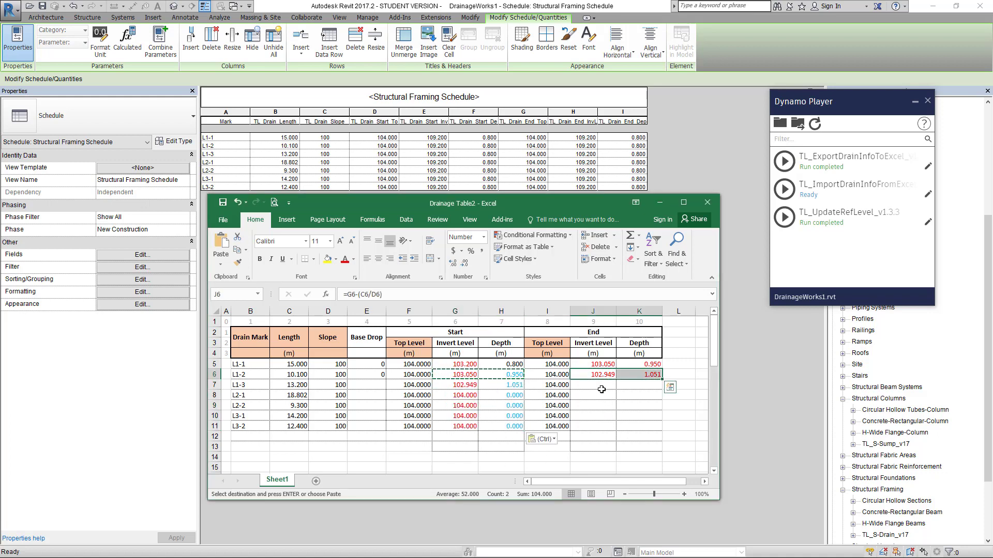
key("ctrl+c")
left_click_drag(595, 385, 596, 426)
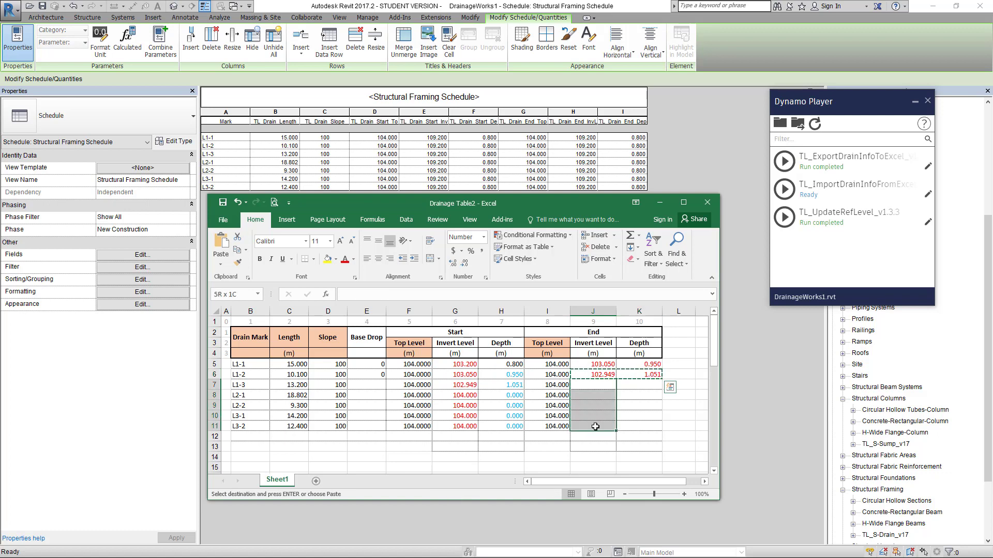
key("ctrl+v")
left_click(600, 454)
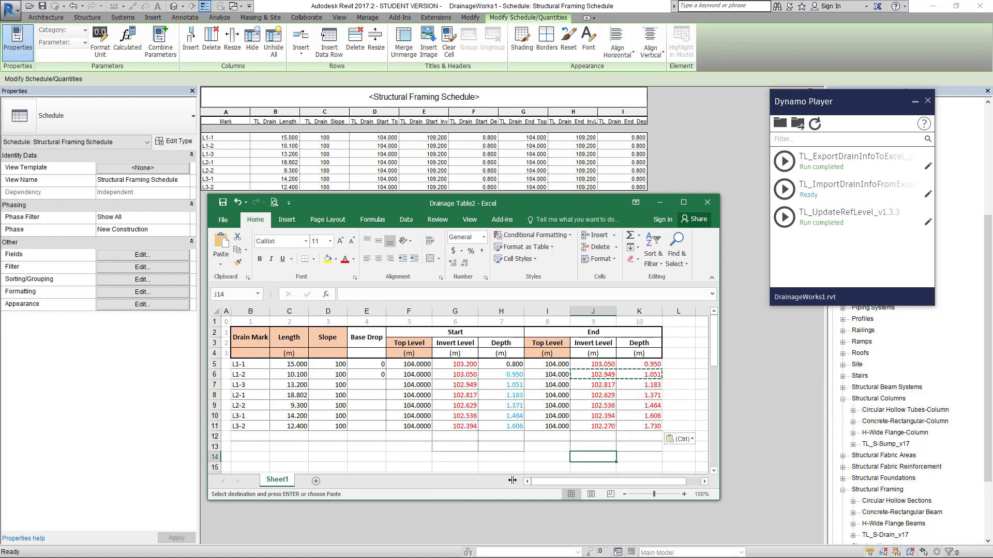
left_click(511, 458)
key("Escape")
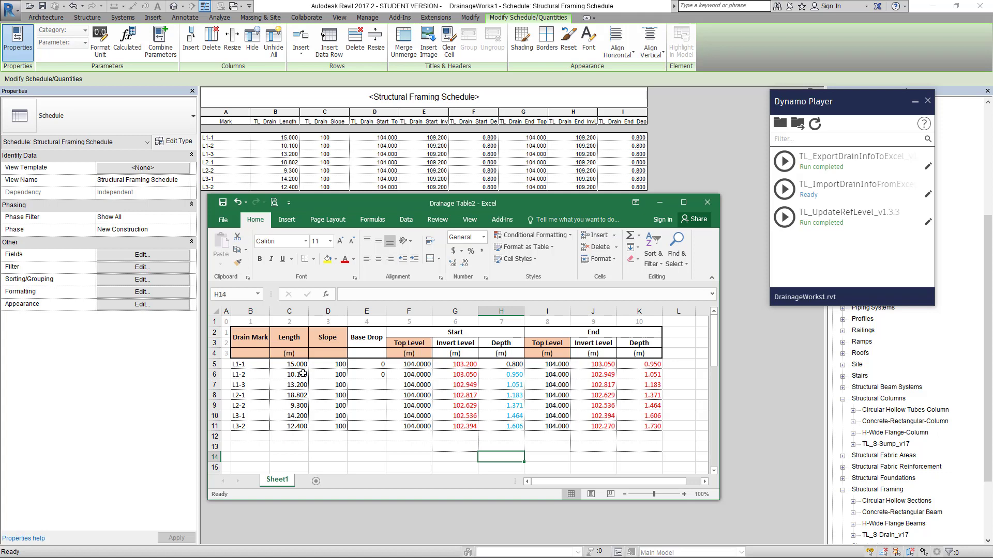
left_click_drag(399, 364, 648, 373)
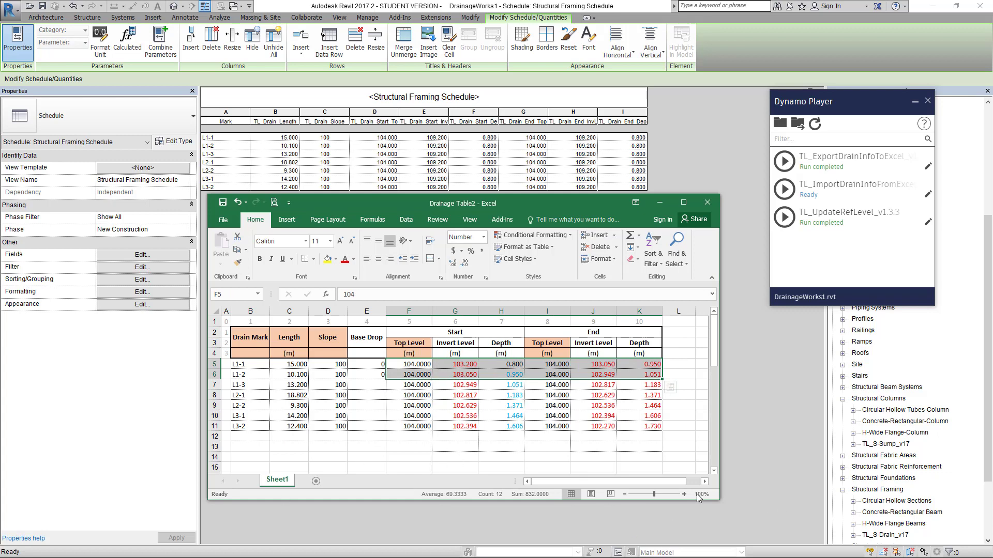
left_click(589, 457)
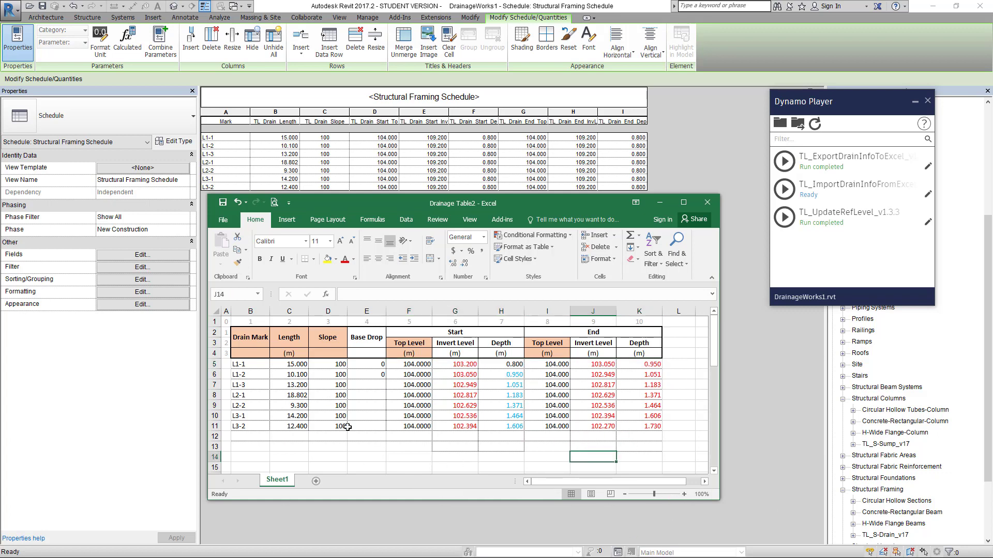
Enter a base drop of 0 for each of drains L1-3, L2-1, L2-2, L3-1 and L3-2.
left_click(376, 387)
type("0")
key("Return")
type("0")
key("Return")
type("0")
key("Return")
type("0")
key("Return")
type("0")
key("Return")
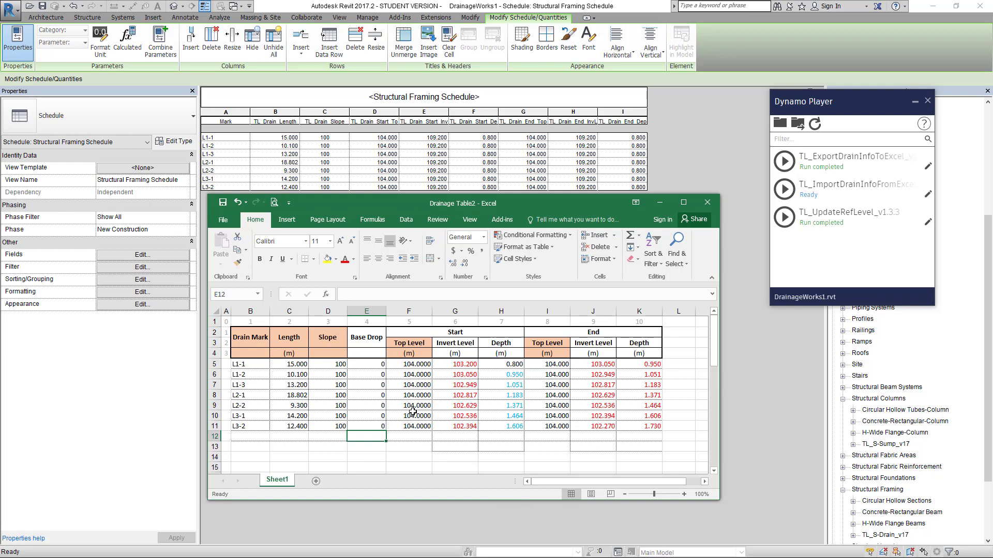
Set the slope of drains L1-1, L1-2 and L1-3 to 300 in the drainage table.
left_click(364, 509)
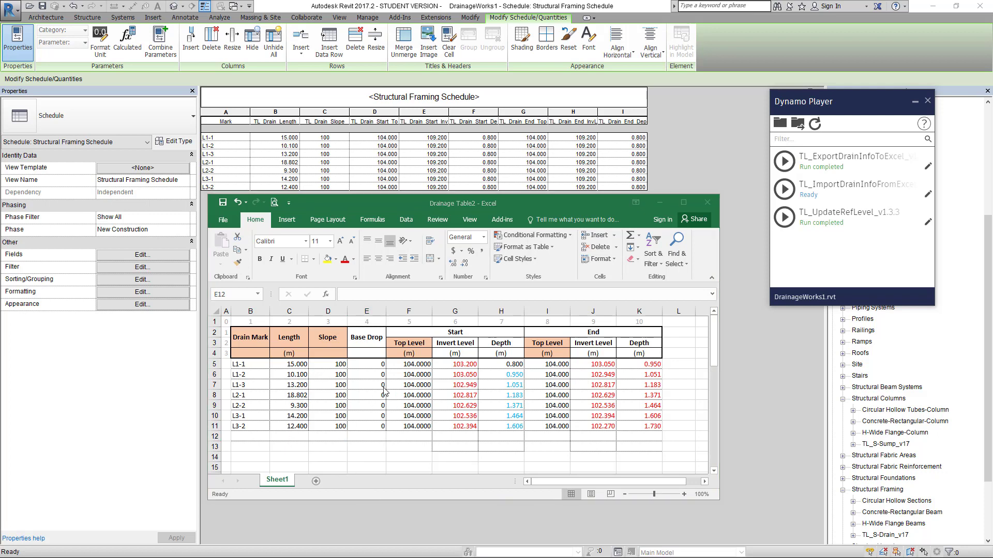
mouse_move(402, 204)
left_mouse_down()
mouse_move(380, 209)
mouse_move(393, 199)
left_mouse_up()
left_click(331, 361)
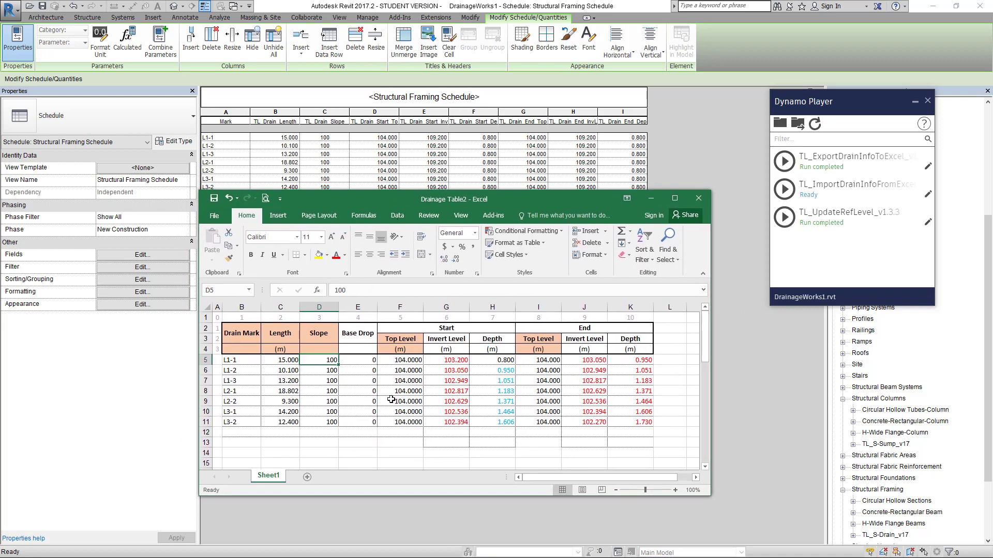
type("2")
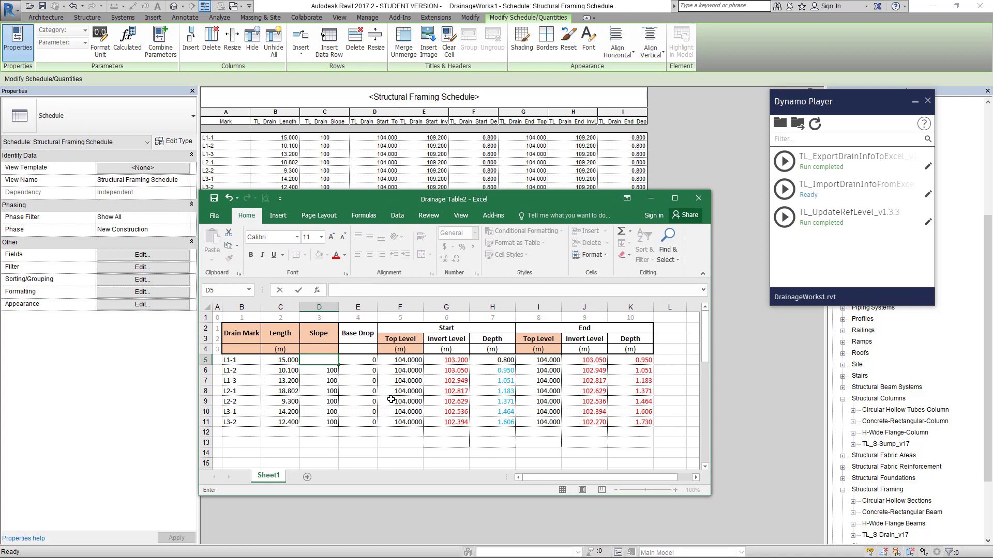
key("Return")
type("300")
key("Return")
type("300")
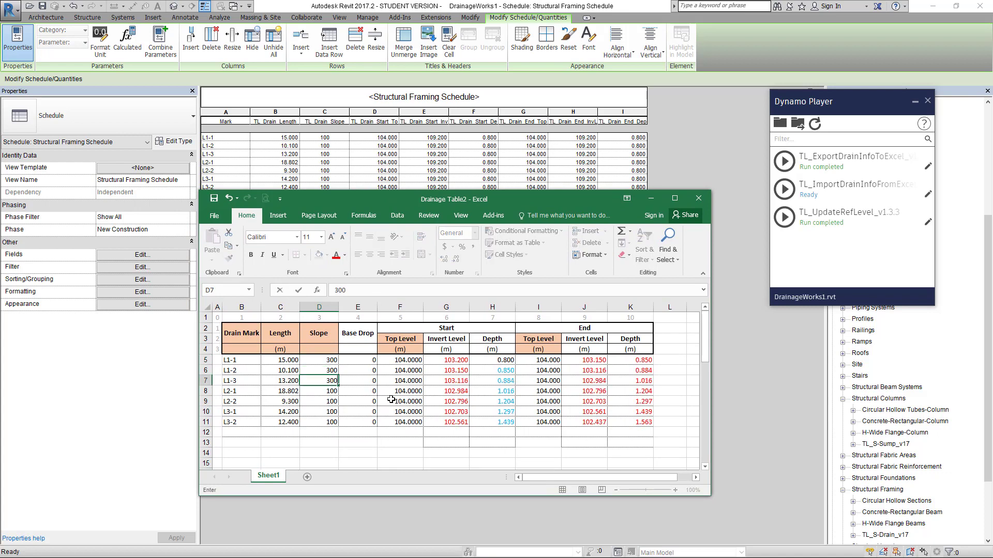
Set the slope of drains L2-1 and L2-2 to 200, and of drains L3-1 and L3-2 to 250.
left_click(318, 393)
type("2")
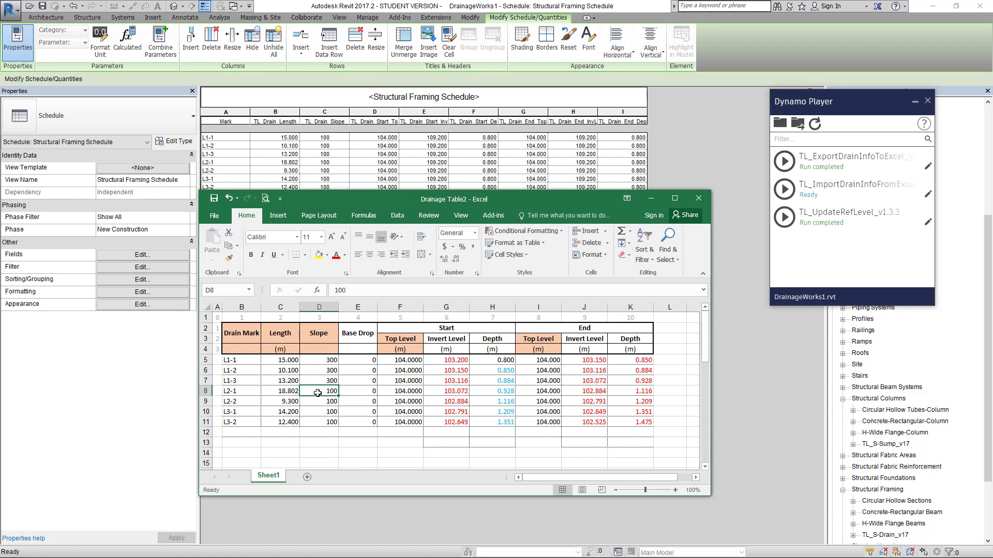
type("00")
key("Return")
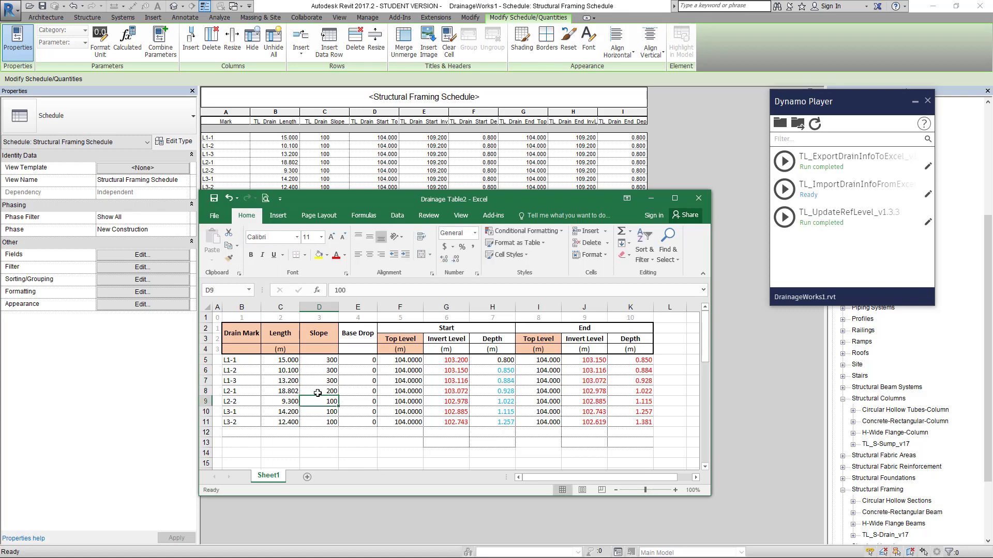
type("20")
key("Return")
type("250")
key("Return")
type("2")
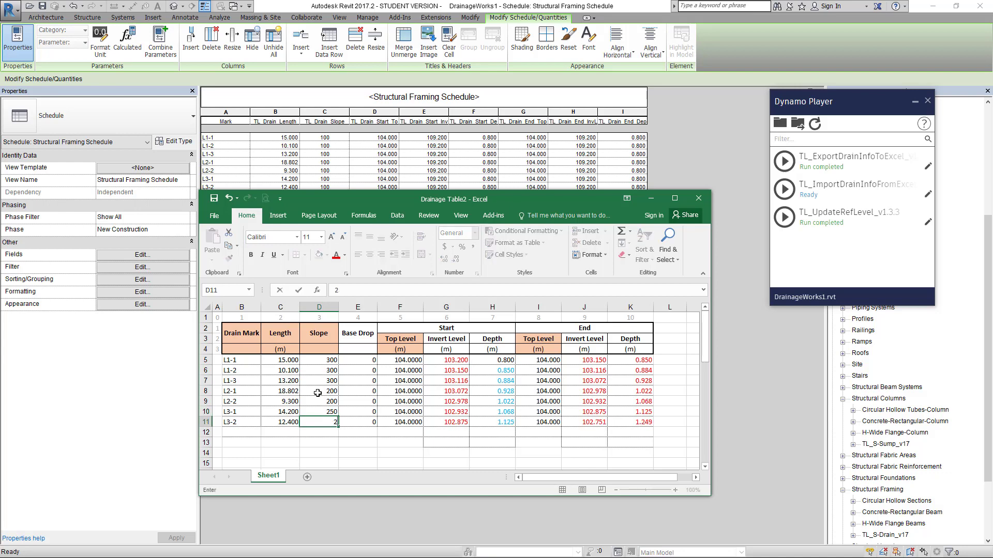
type("50")
left_click(347, 462)
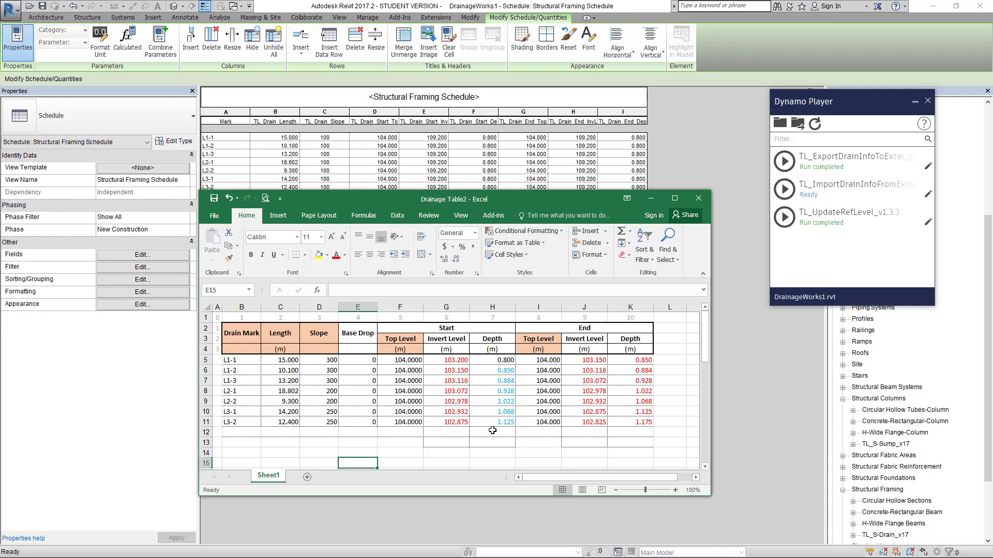
Save the Drainage Table2 workbook and move its window clear of the Revit schedule.
left_click(507, 452)
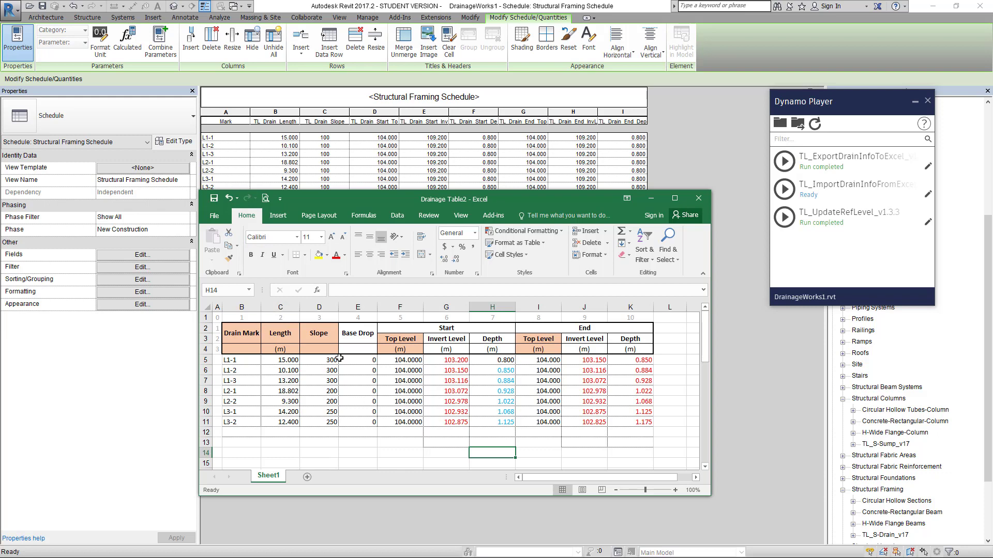
left_click(213, 199)
left_click_drag(579, 201, 577, 227)
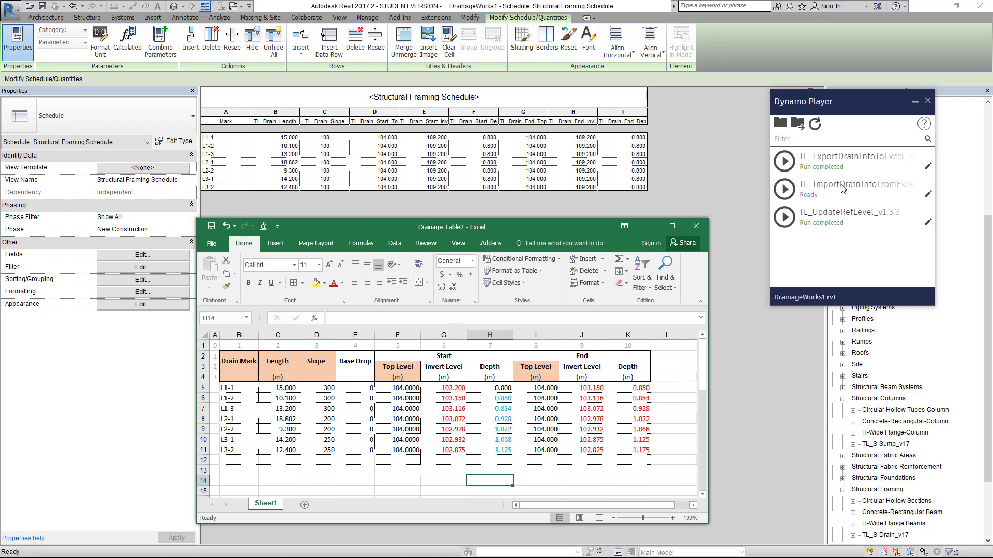
Run the TL_ImportDrainInfoFromExcel script in Dynamo Player and choose Drainage Table2 as its Excel file.
left_click(788, 190)
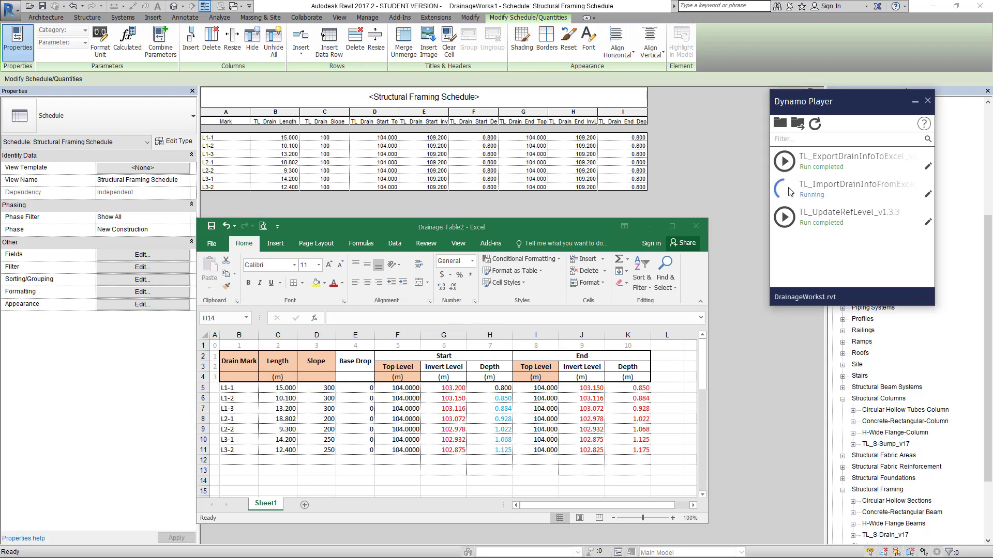
left_click_drag(329, 103, 160, 86)
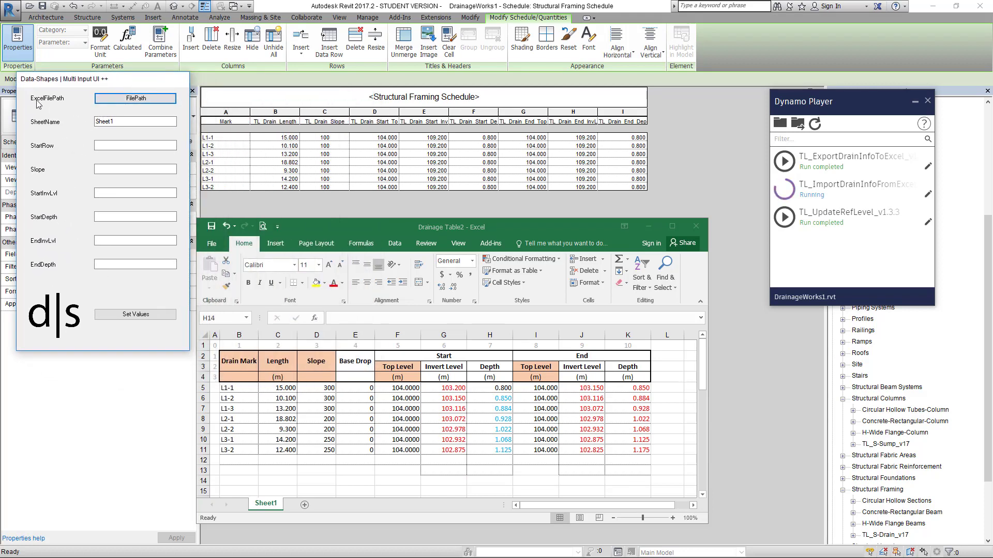
left_click(113, 100)
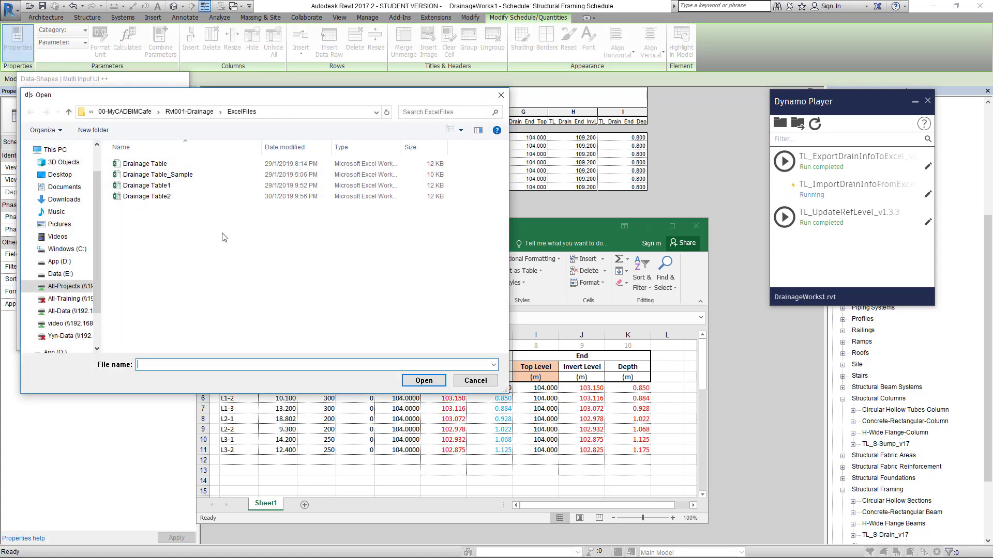
left_click(166, 199)
left_click(421, 378)
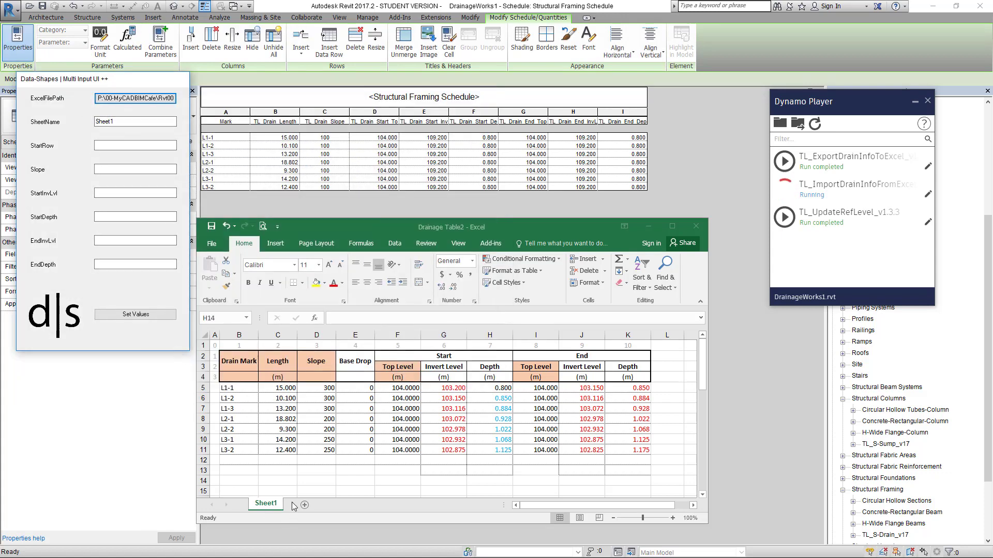
Set the import's StartRow to 4, Slope to 3, StartInvLvl to 6 and StartDepth to 7.
left_click(132, 146)
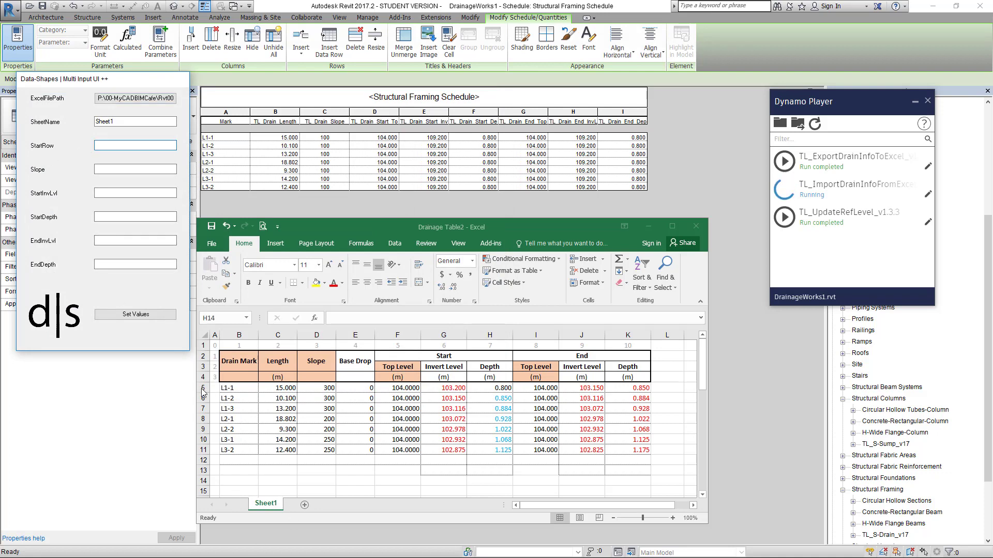
left_click(128, 146)
left_click(104, 169)
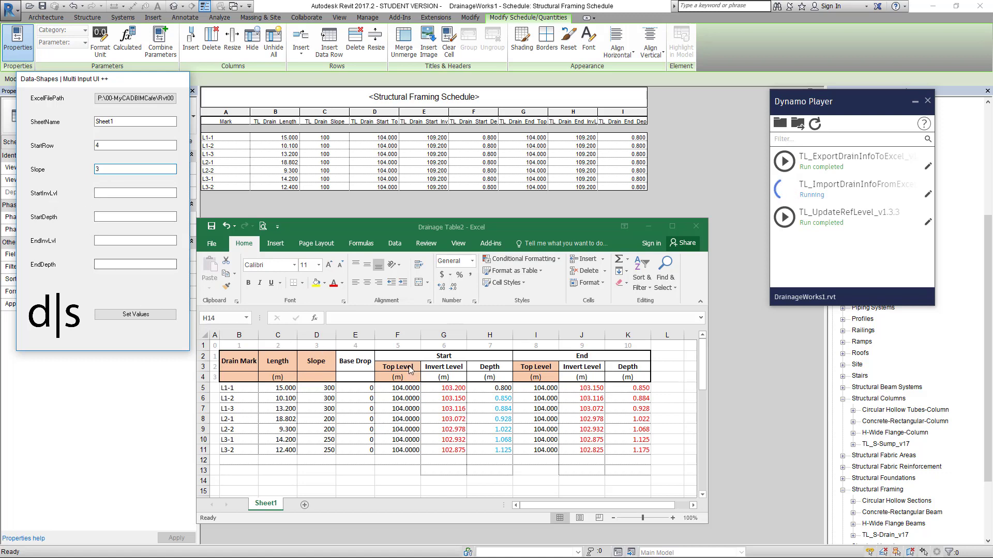
left_click(120, 193)
type("6")
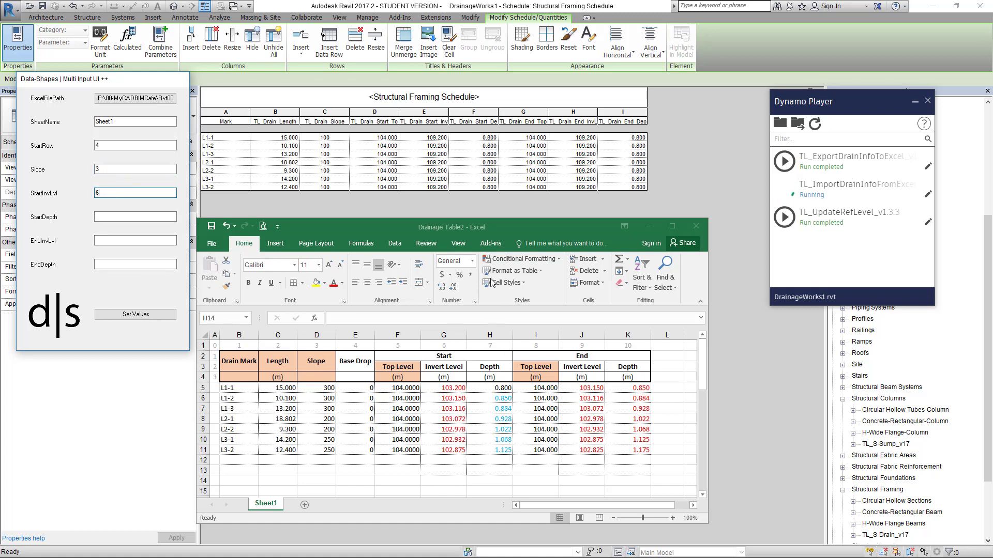
left_click(99, 217)
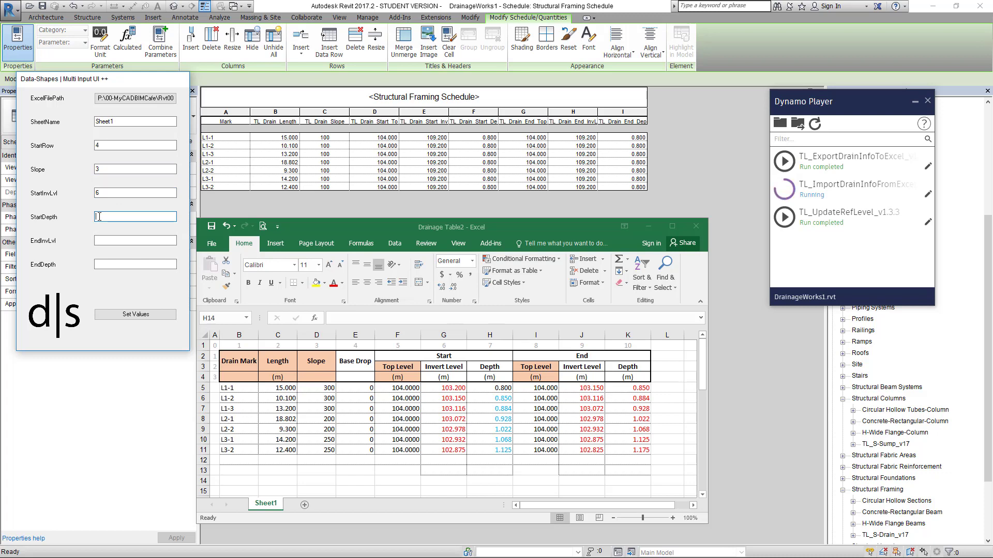
type("7")
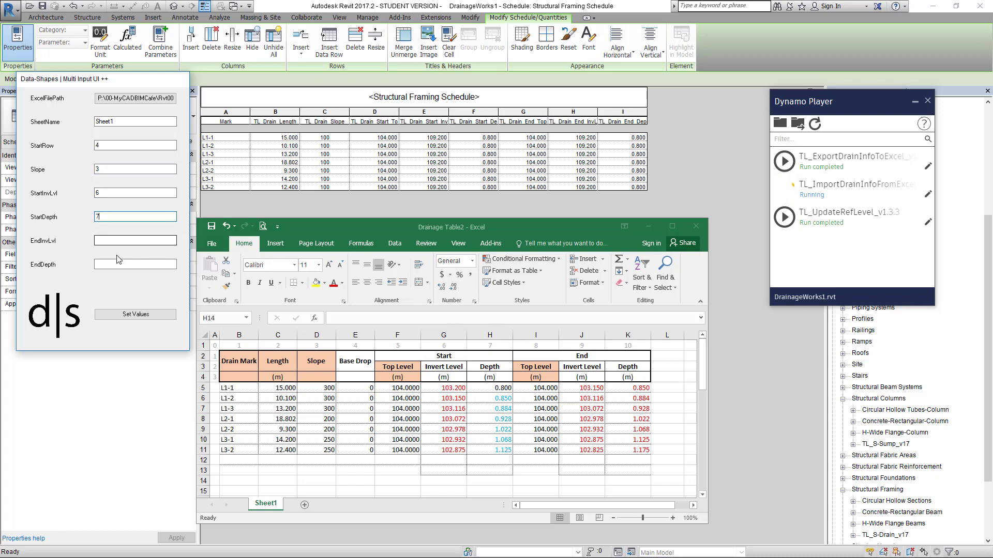
Set EndInvLvl to 9 and EndDepth to 10, then import the drain data and minimize the workbook.
left_click(106, 241)
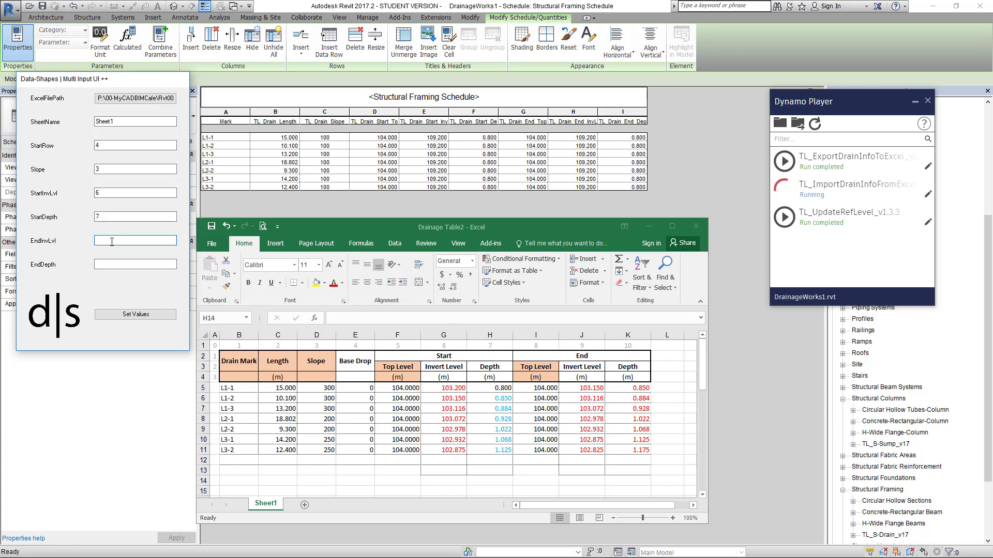
type("9")
left_click(102, 263)
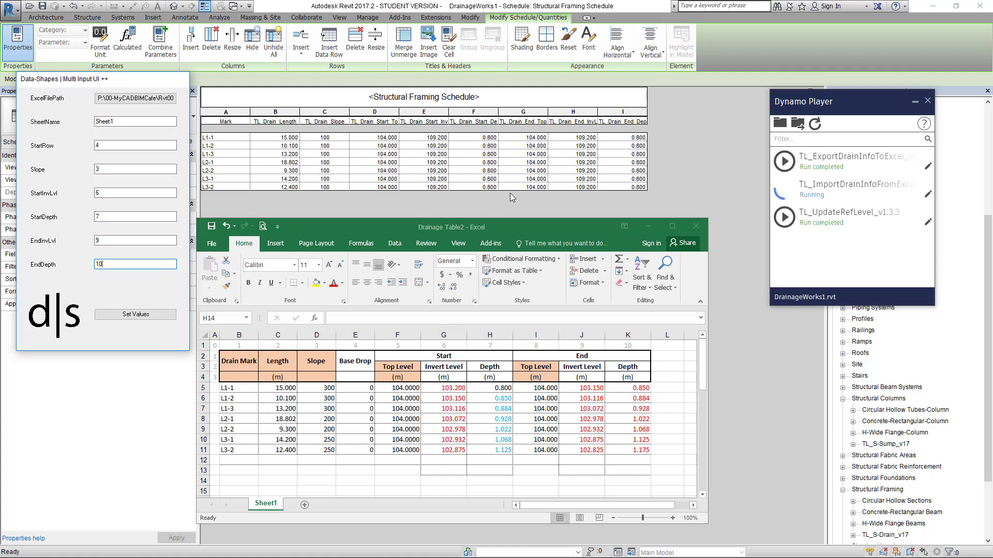
left_click(122, 316)
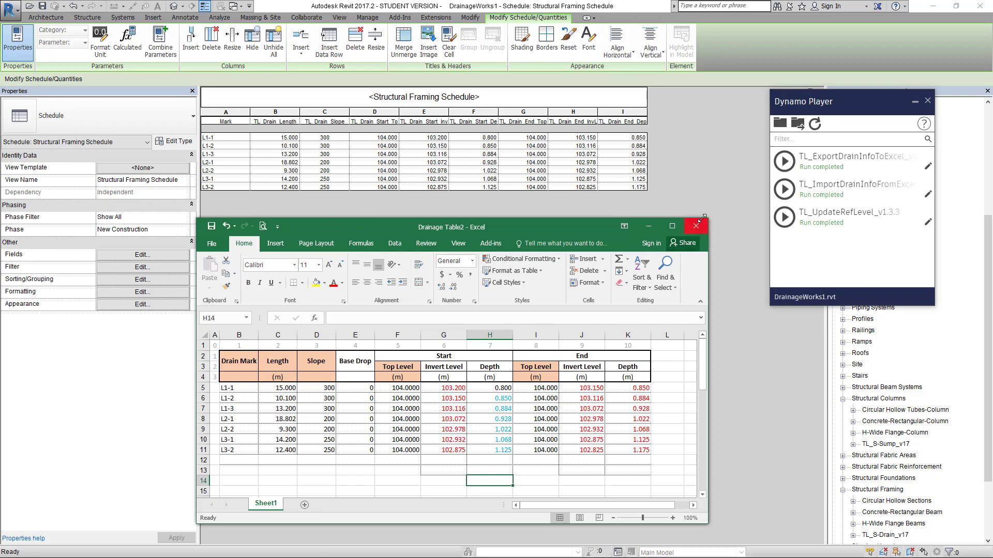
left_click(648, 227)
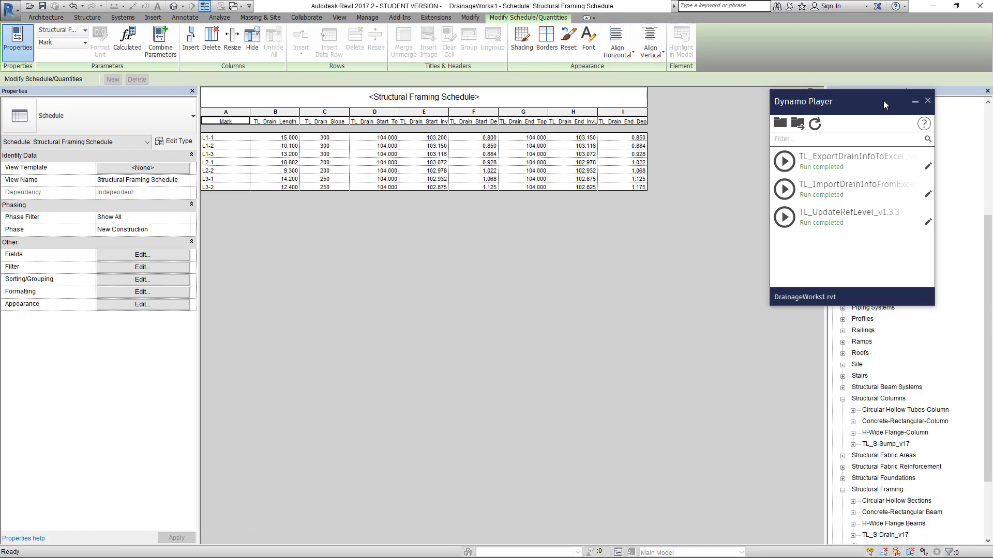
Open the Site structural plan and minimize Dynamo Player to show the whole drain run.
left_click_drag(885, 101, 681, 210)
scroll(909, 149, "up", 5)
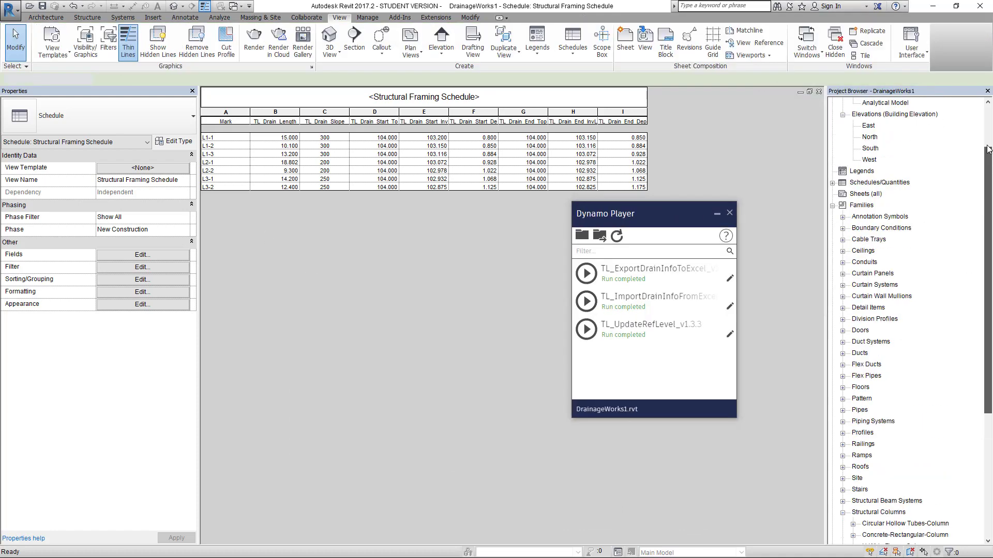
left_click(868, 149)
double_click(868, 149)
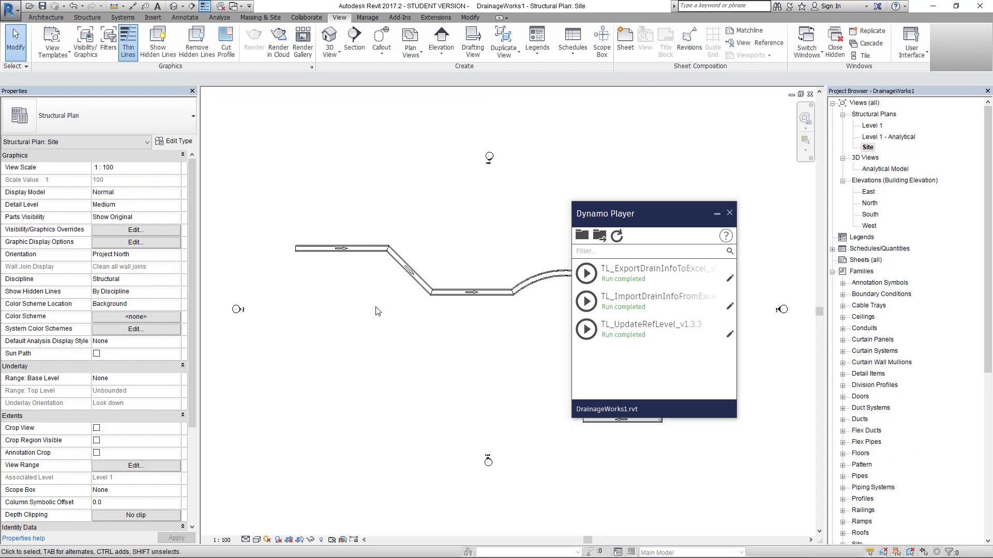
left_click(717, 215)
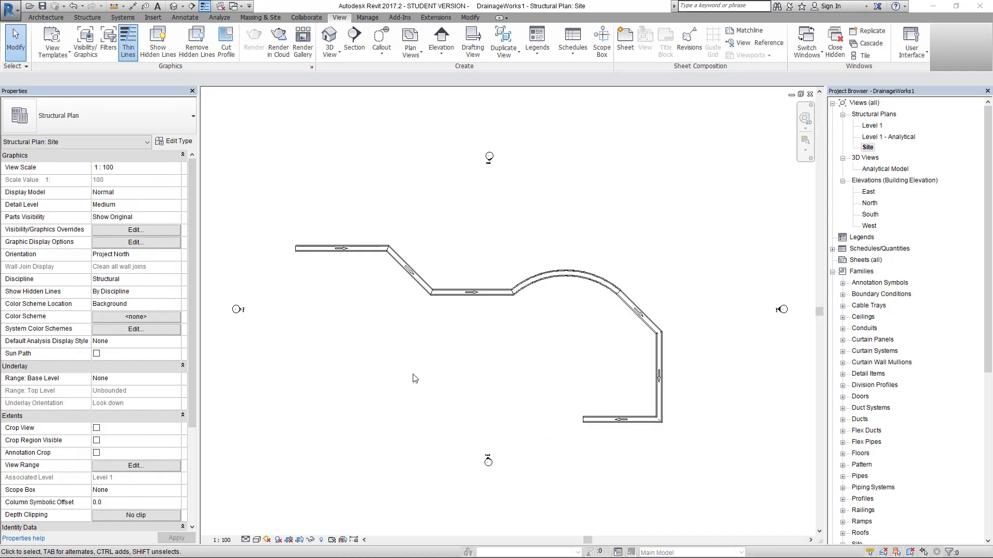
scroll(360, 264, "up", 2)
scroll(359, 271, "down", 1)
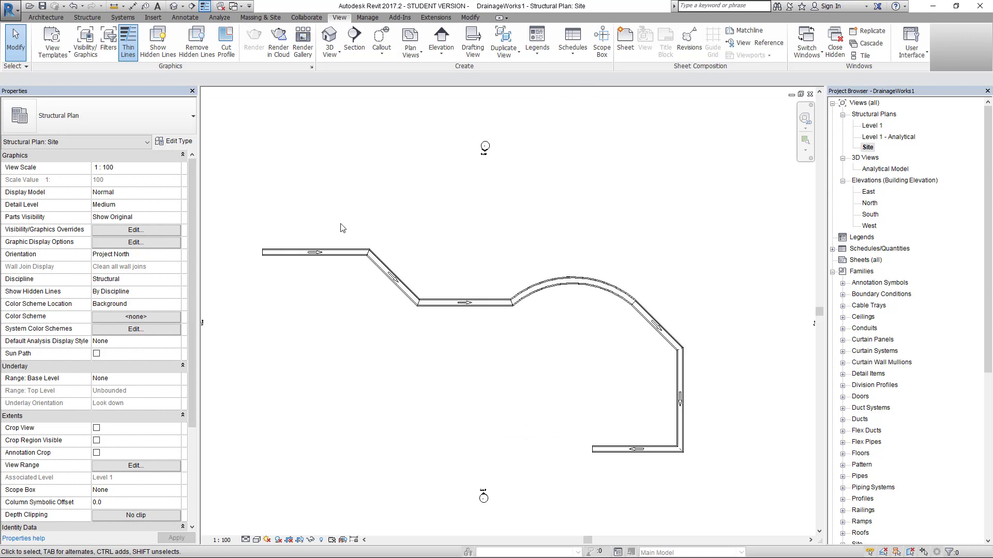
scroll(706, 366, "up", 4)
scroll(543, 418, "down", 3)
middle_click_drag(447, 427, 579, 394)
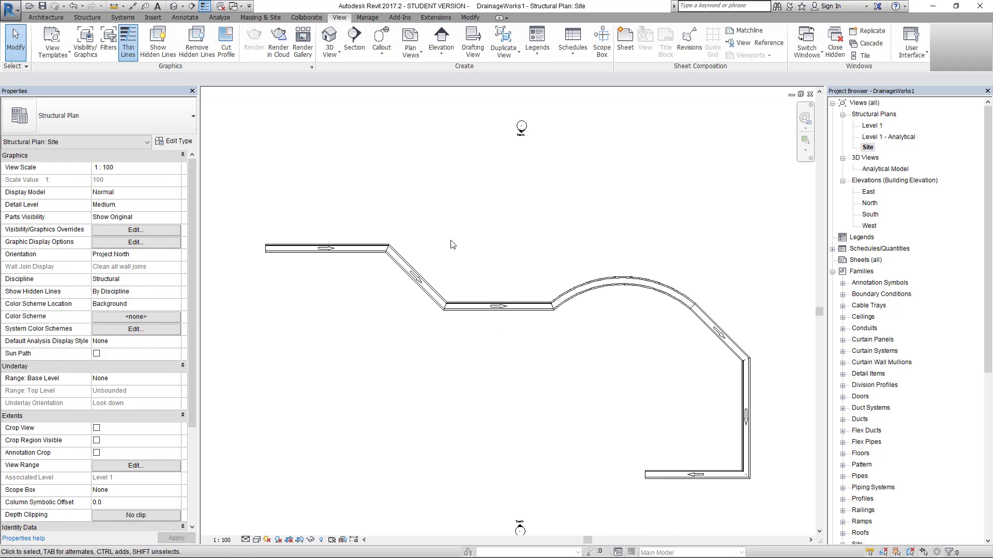
Start Beam Annotations with drain L1-1 selected and set the placement to all beams in the current plan view.
left_click(325, 250)
left_click(185, 17)
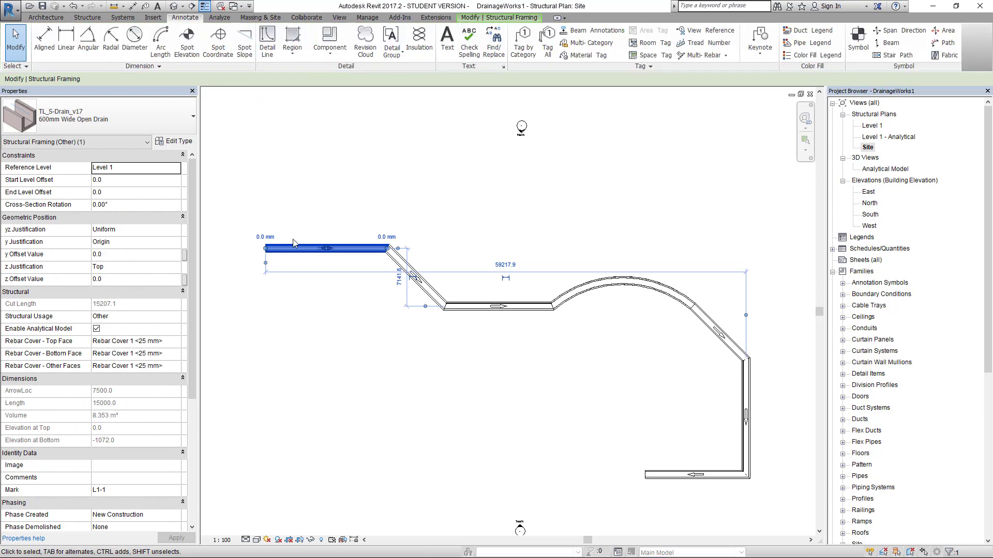
left_click(590, 31)
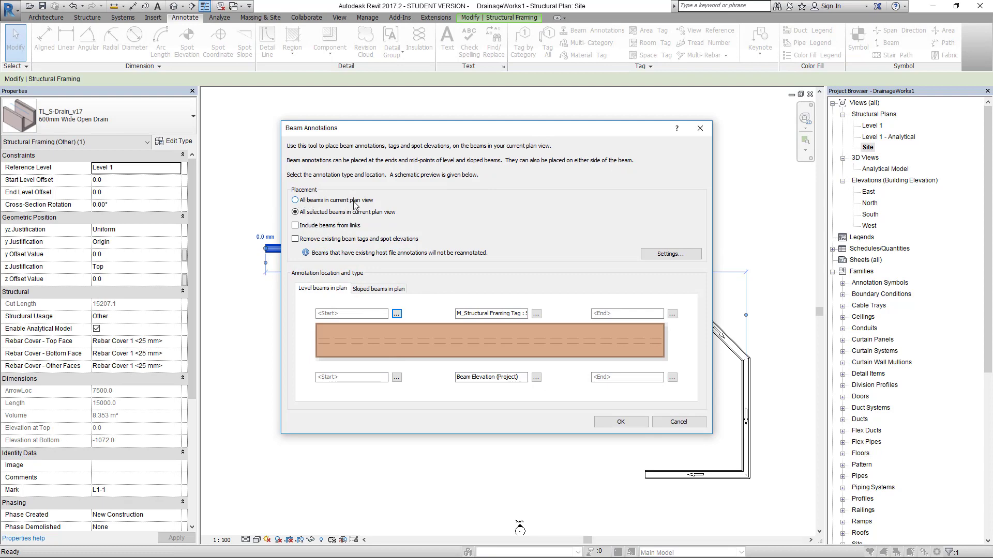
left_click(296, 200)
mouse_move(582, 131)
left_mouse_down()
mouse_move(662, 110)
mouse_move(824, 10)
mouse_move(813, 30)
left_mouse_up()
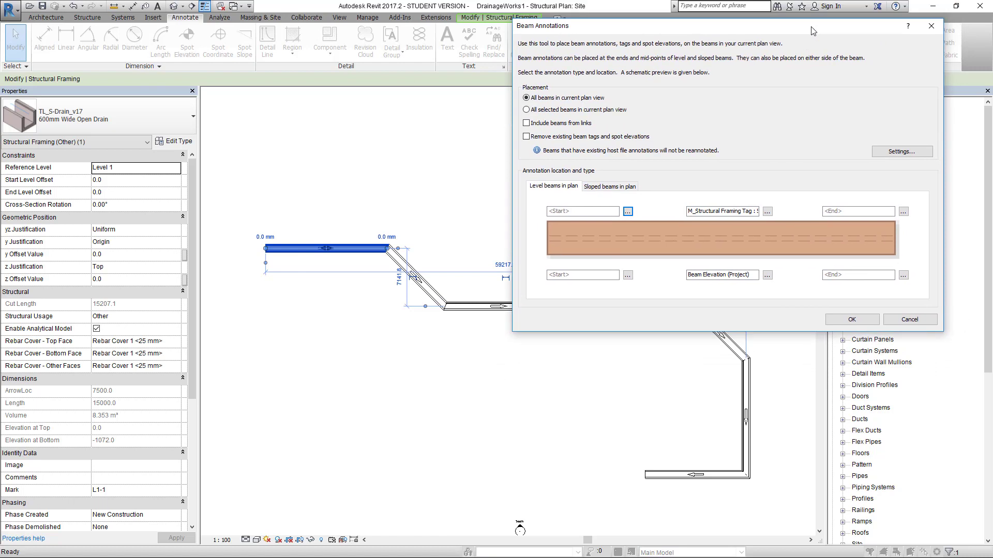
Set the upper start annotation for level beams to the structural framing tag TL_S-TAG-DrainMark_Start_v17 : Standard.
left_click(628, 212)
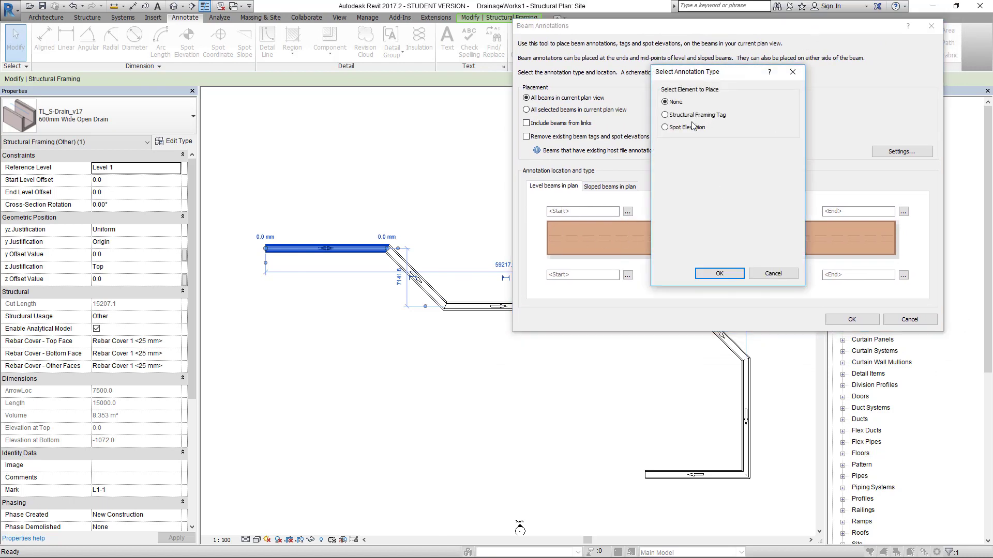
left_click(668, 116)
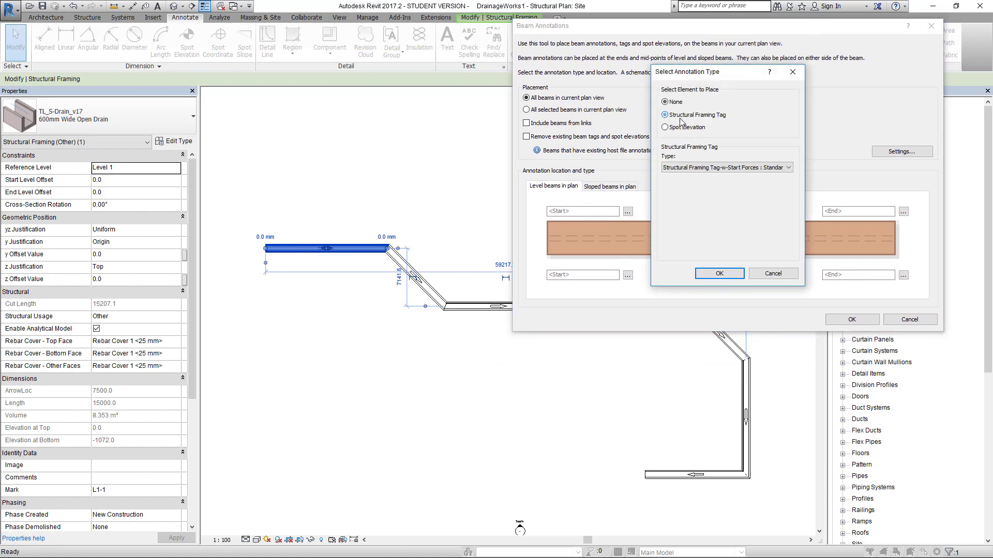
left_click(751, 169)
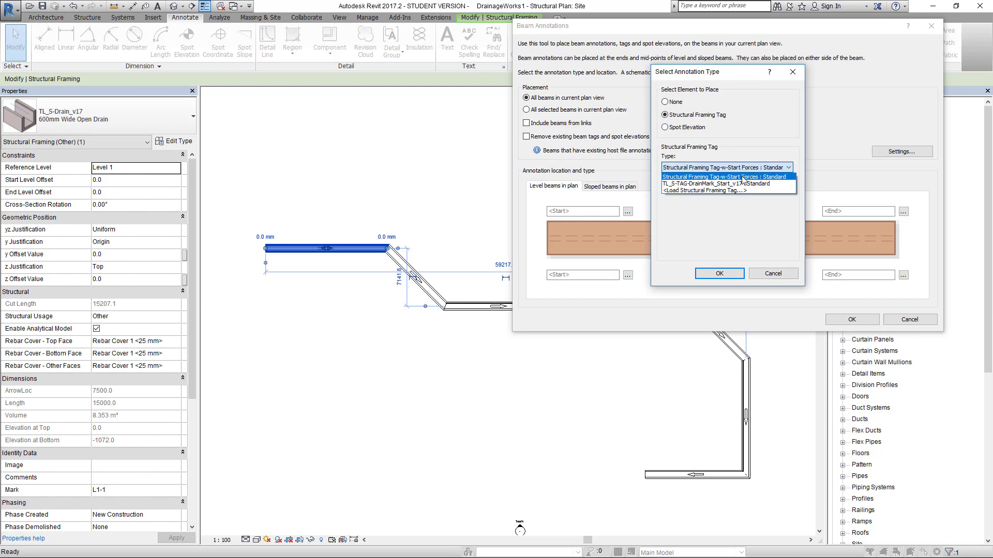
left_click(705, 184)
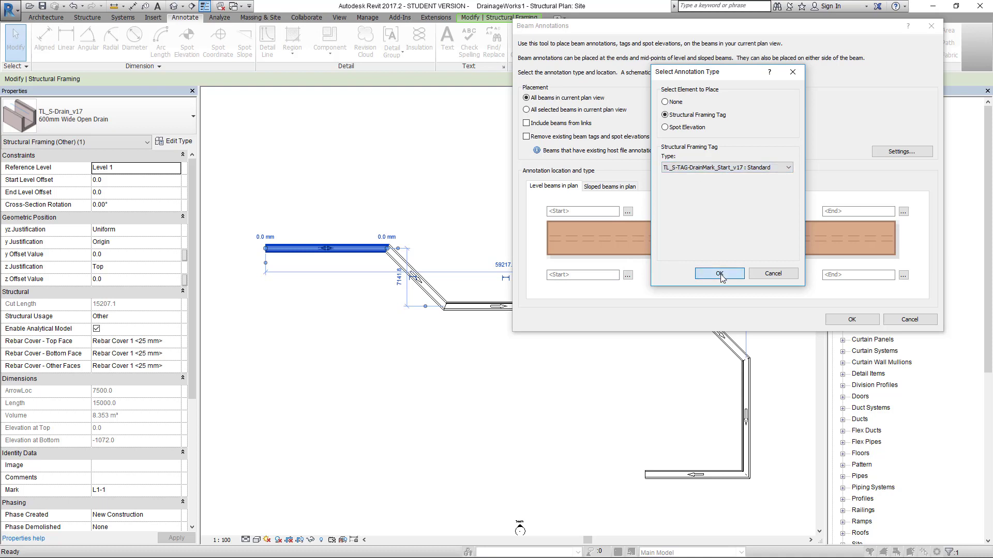
left_click(719, 273)
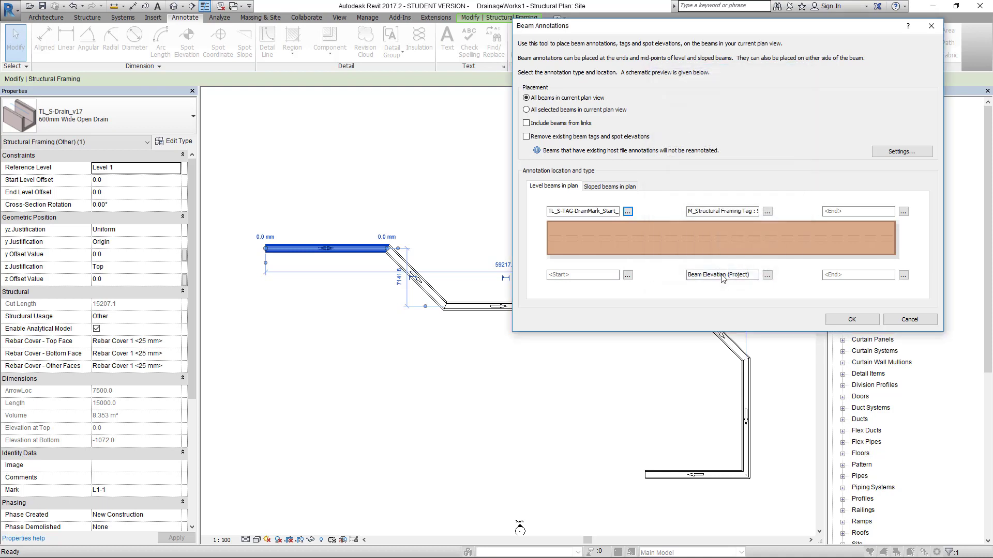
Set the upper end annotation for level beams to the structural framing tag TL_S-TAG-DrainMark_End_v17 : Standard.
left_click(903, 212)
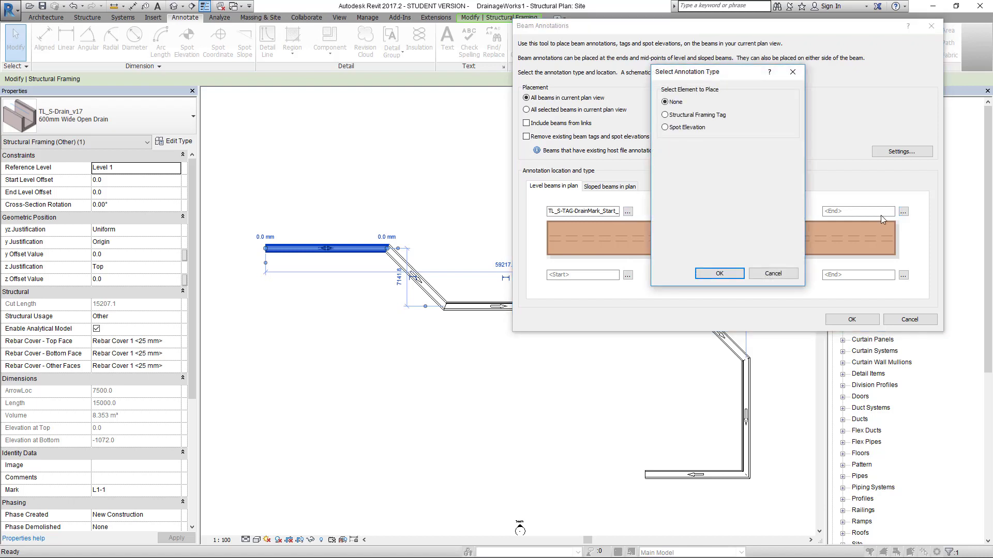
left_click(666, 115)
left_click(774, 168)
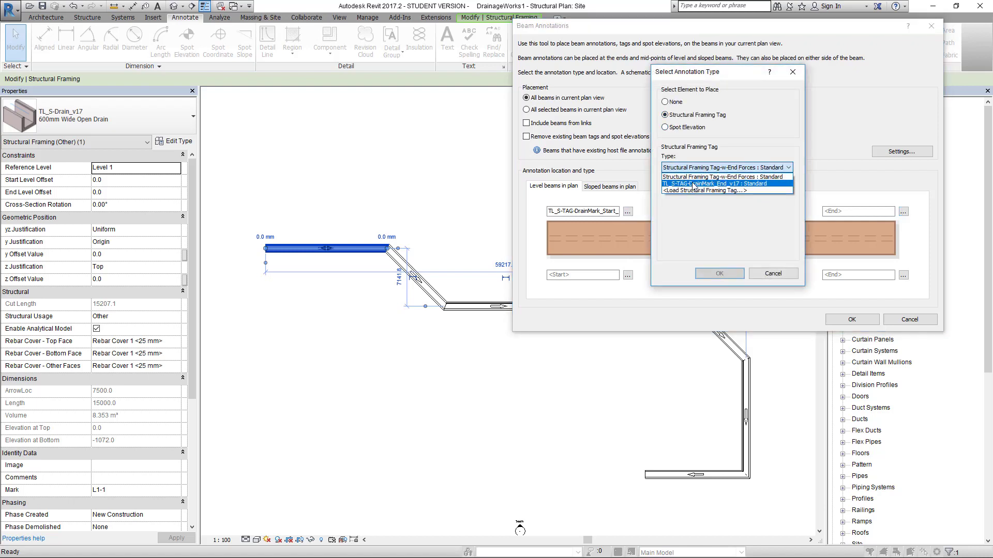
left_click(713, 184)
left_click(724, 276)
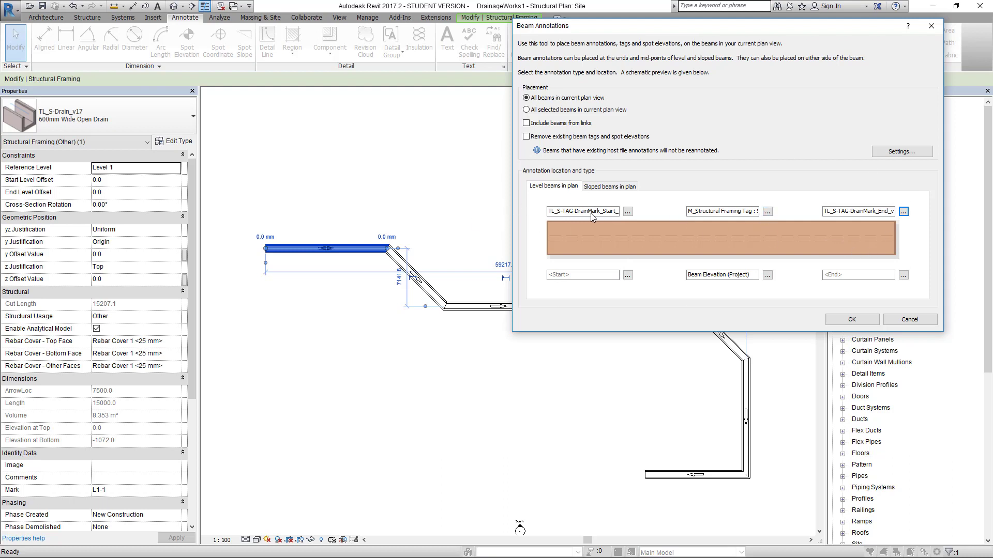
Set the upper midpoint annotation to TL_S-TAG-DrainMark_Mid_v17 : Dir-L and place the annotations on all drains in the plan.
left_click(767, 212)
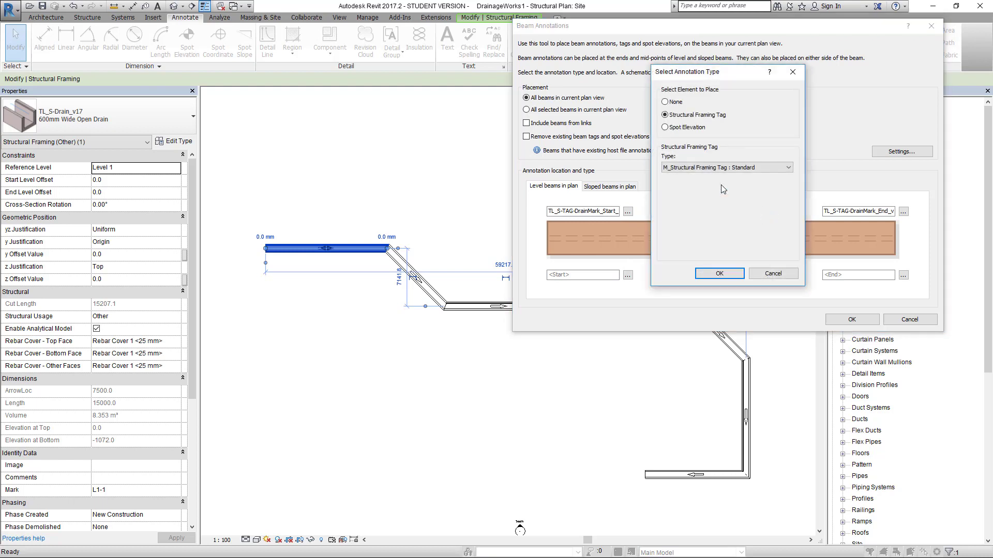
left_click(758, 169)
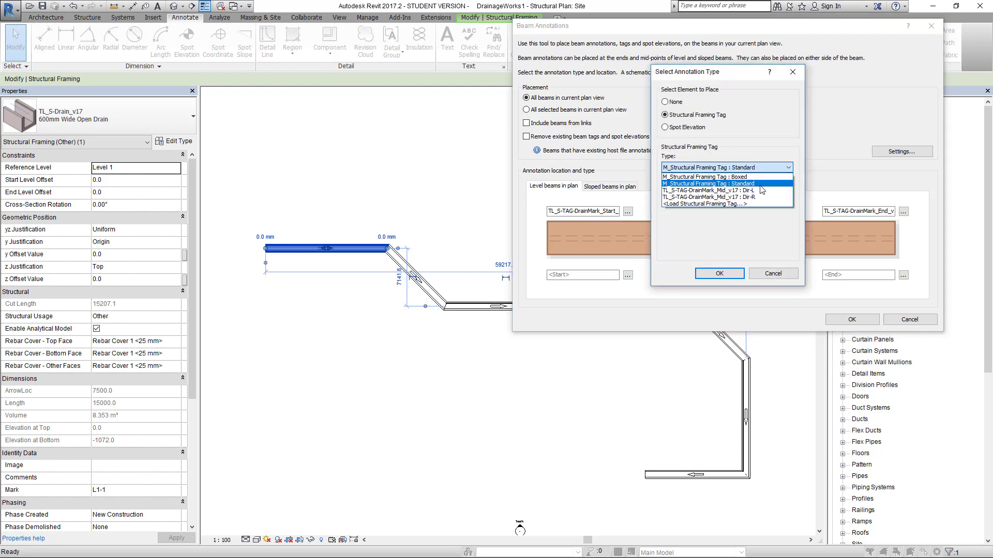
left_click(732, 193)
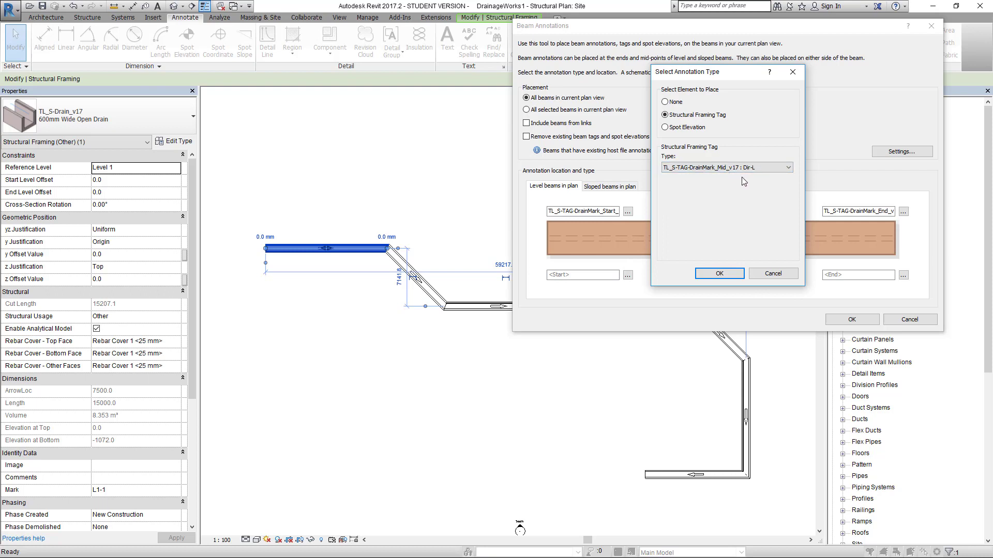
left_click(722, 274)
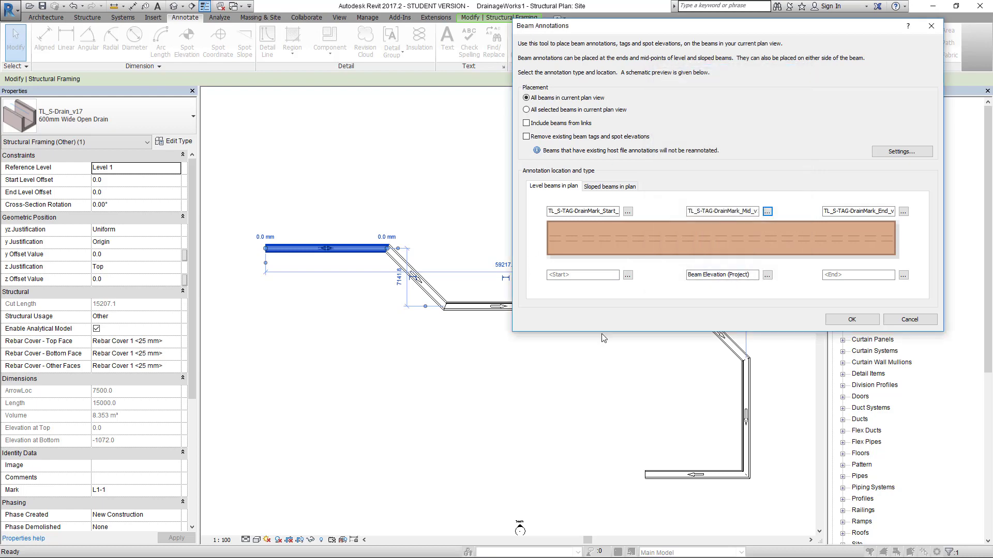
left_click(860, 320)
scroll(295, 228, "up", 3)
scroll(295, 229, "up", 3)
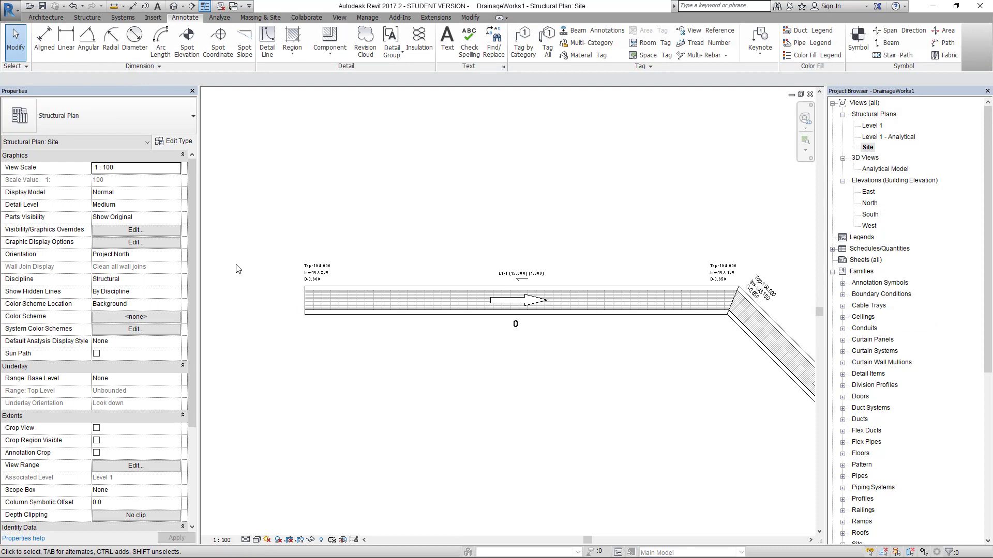
scroll(307, 284, "up", 5)
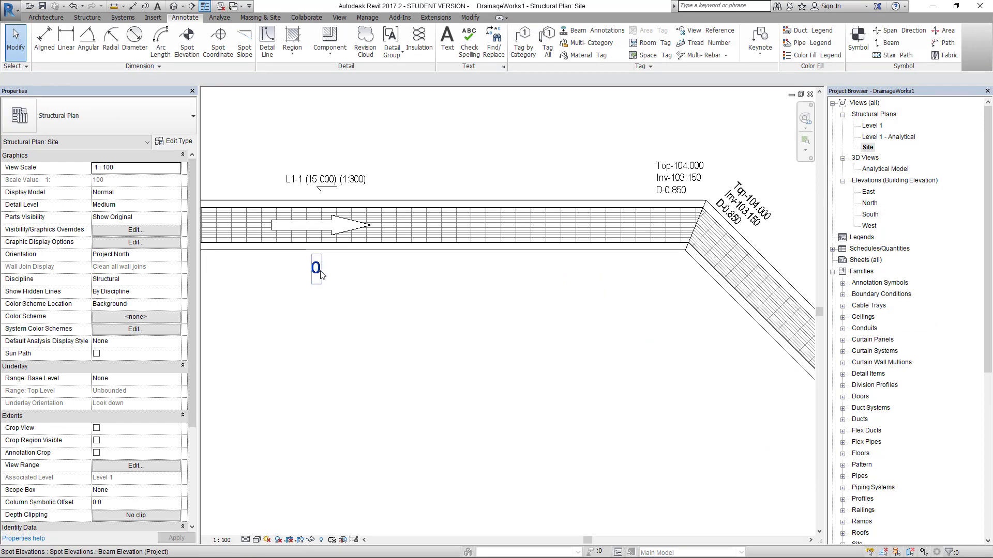
Set the lower middle annotation for level beams to None in Beam Annotations for the selected drain L1-1.
scroll(351, 274, "down", 3)
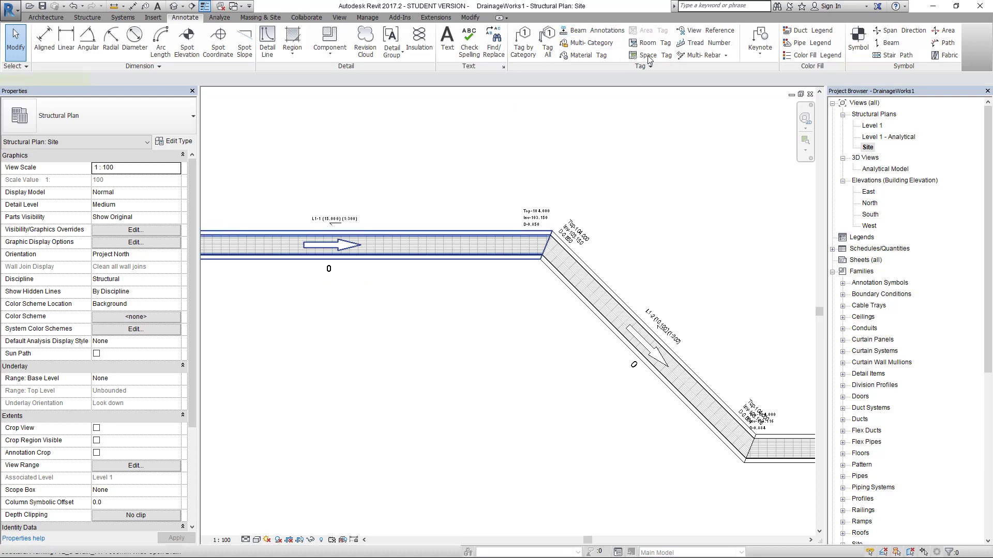
left_click(391, 244)
left_click(185, 18)
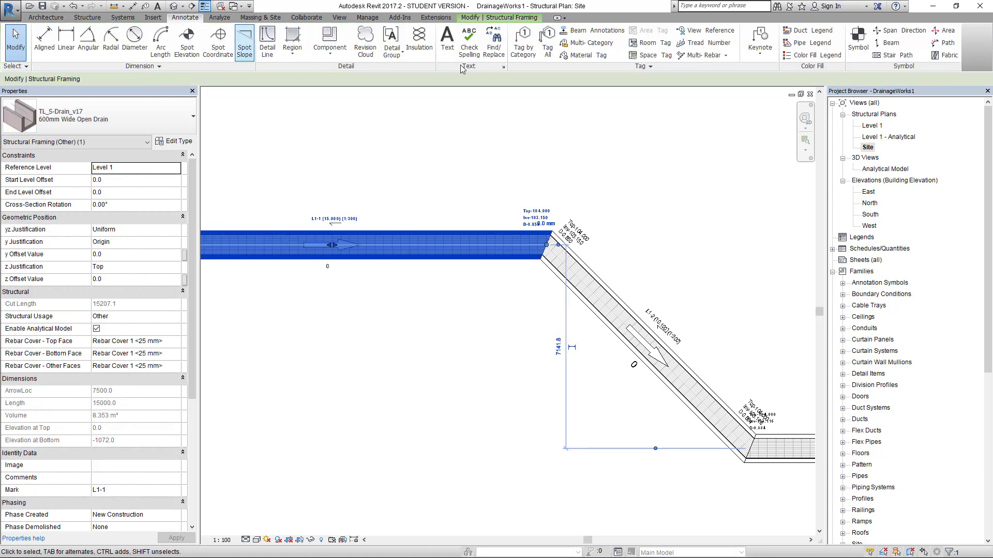
left_click(569, 41)
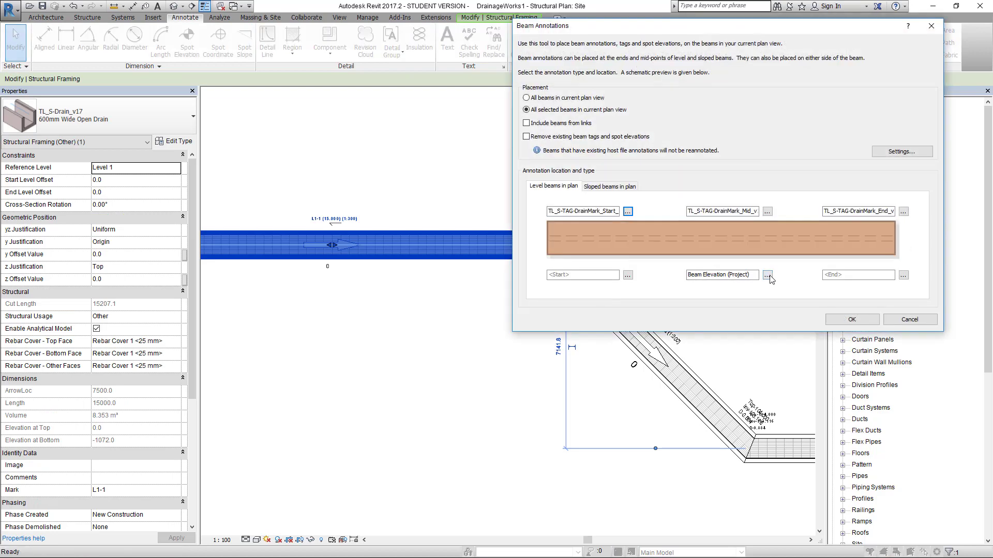
left_click(767, 275)
left_click(667, 114)
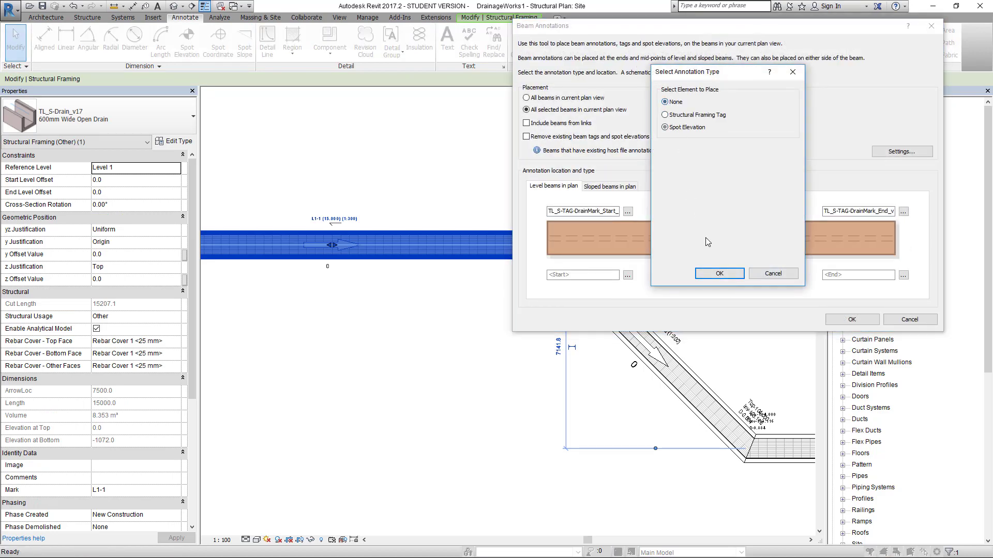
left_click(719, 273)
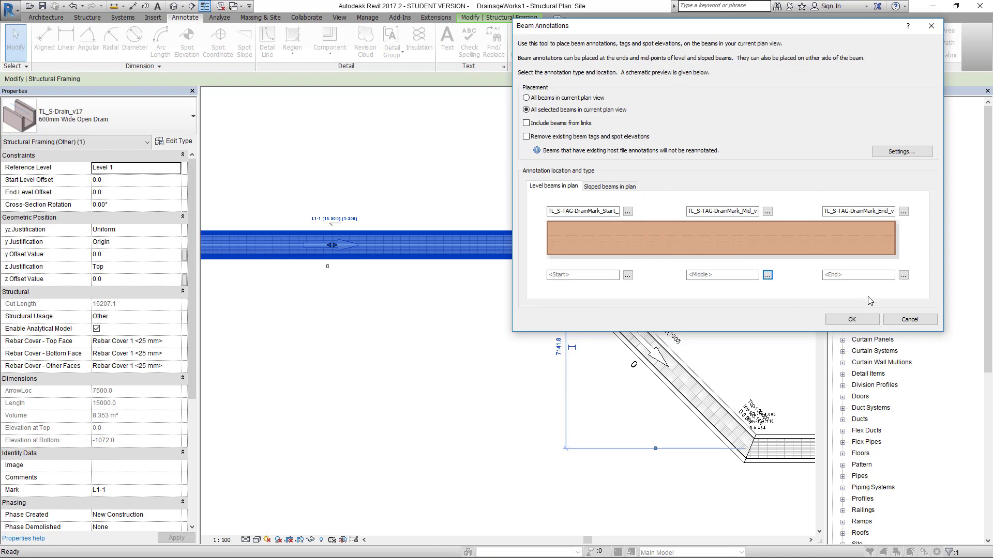
left_click(853, 320)
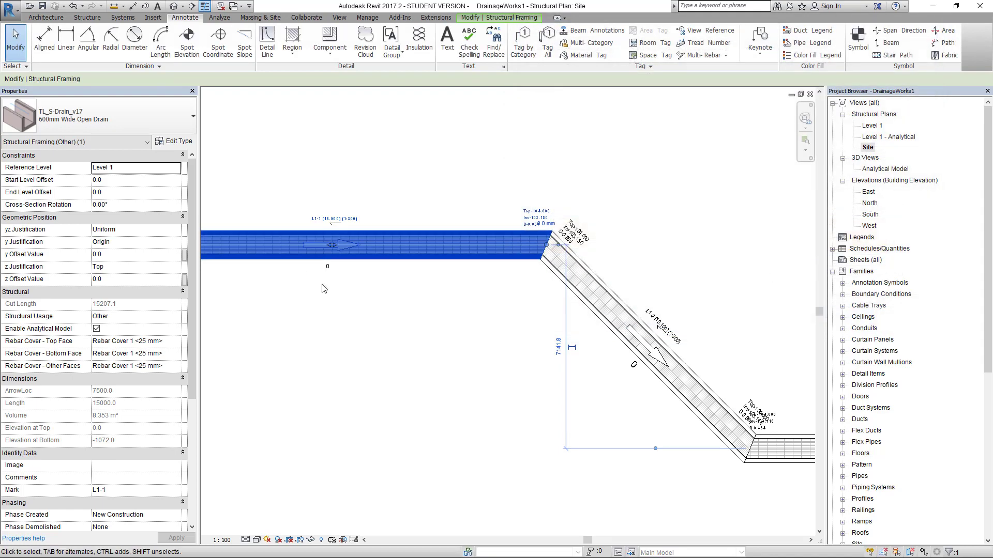
Delete the spot elevations beneath the first three drain segments, L1-1, L1-2 and L1-3.
left_click(423, 331)
scroll(406, 313, "down", 3)
left_click(367, 286)
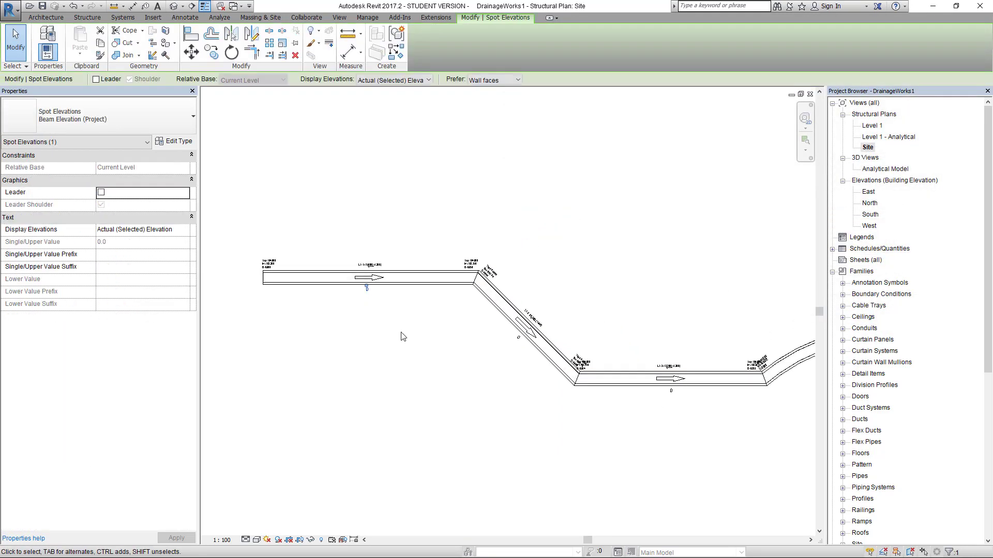
key("Delete")
left_click(517, 338)
key("Delete")
left_click(671, 391)
key("Delete")
Delete the spot elevations on the curved drain L2-1 and the diagonal drain L2-2.
middle_click_drag(734, 434, 625, 421)
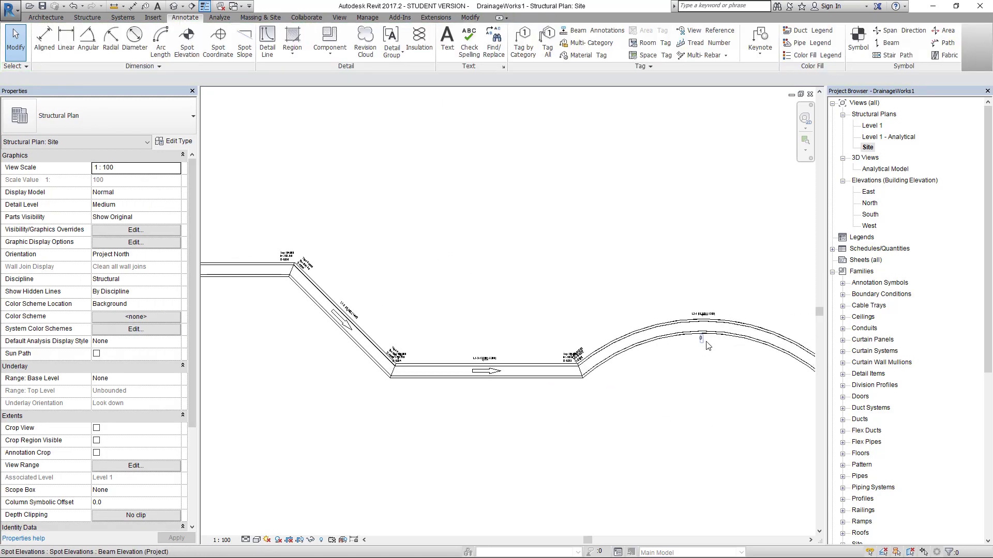
middle_click_drag(739, 414, 458, 331)
scroll(459, 331, "down", 2)
scroll(559, 366, "up", 3)
left_click(549, 312)
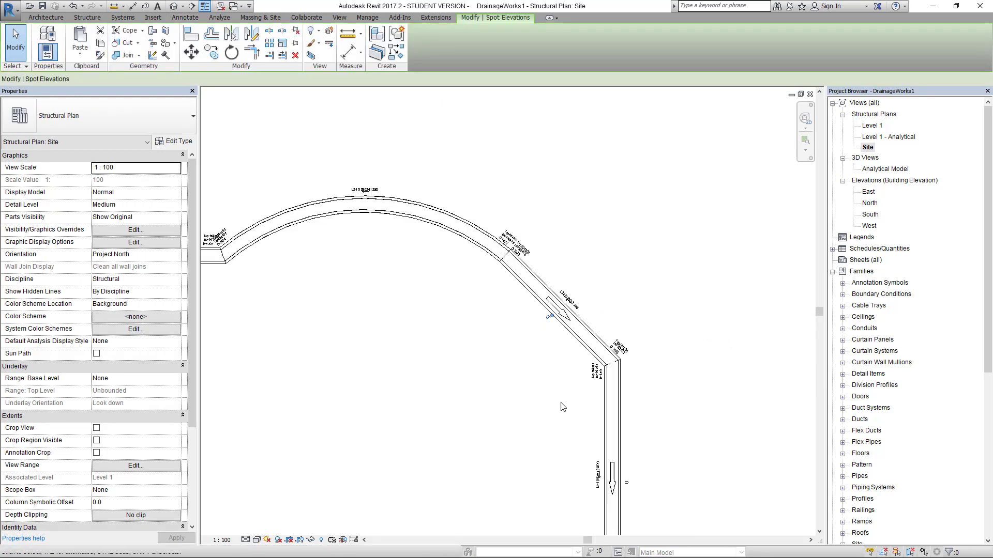
key("Delete")
Delete the spot elevations beside the vertical drain L3-1 and beneath the final horizontal drain L3-2.
middle_click_drag(554, 470, 491, 287)
scroll(504, 310, "up", 2)
left_click(591, 291)
key("Delete")
middle_click_drag(475, 345, 535, 253)
left_click(474, 390)
key("Delete")
Delete drain L1-1's end tag where it meets the diagonal drain L1-2.
scroll(443, 293, "down", 4)
middle_click_drag(381, 215, 579, 407)
scroll(413, 331, "down", 2)
middle_click_drag(218, 243, 574, 428)
scroll(290, 277, "up", 2)
scroll(433, 360, "up", 2)
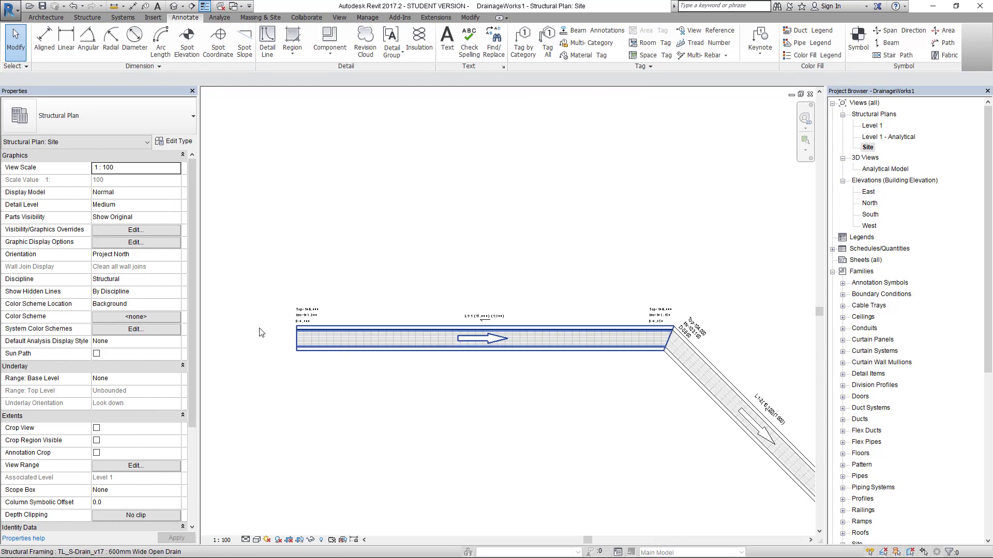
middle_click_drag(667, 292, 527, 198)
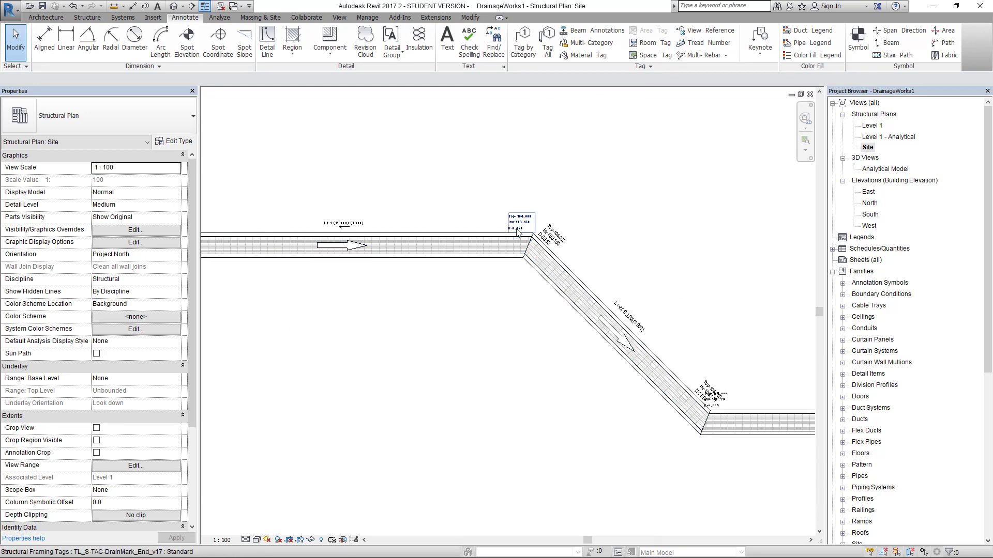
scroll(515, 229, "up", 1)
scroll(538, 238, "up", 1)
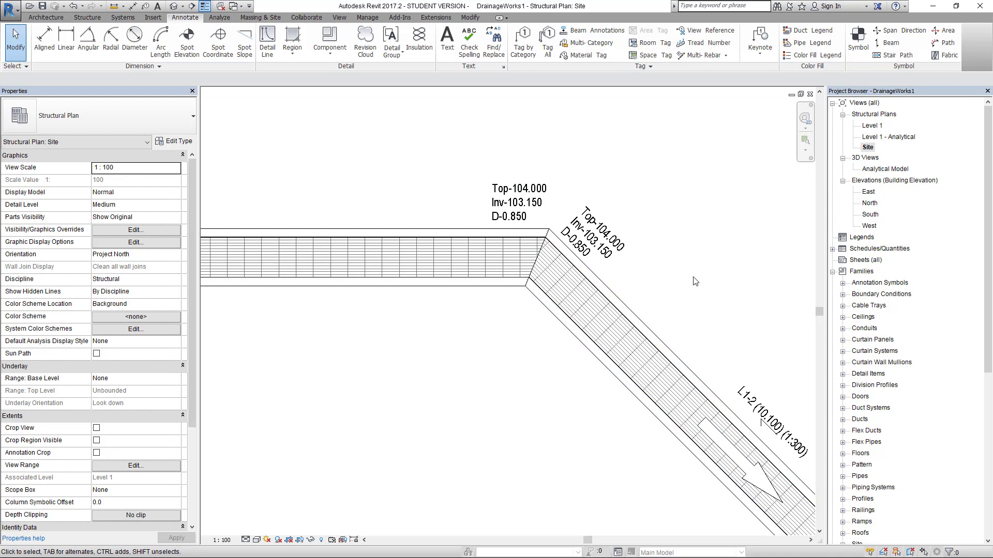
left_click(517, 208)
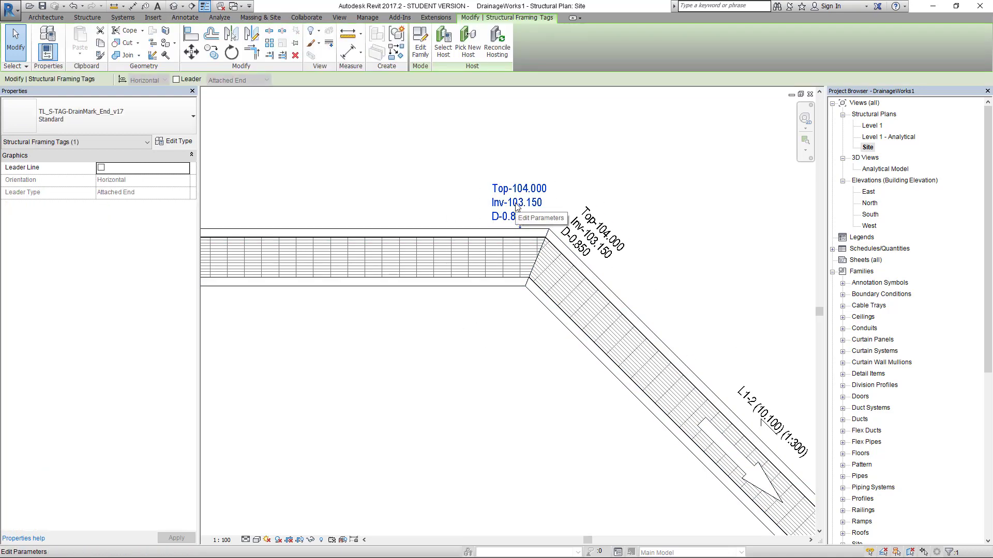
key("Delete")
Delete drain L1-2's rotated end tag overlapping the start tag of drain L1-3.
scroll(443, 383, "down", 2)
middle_click_drag(496, 436, 314, 218)
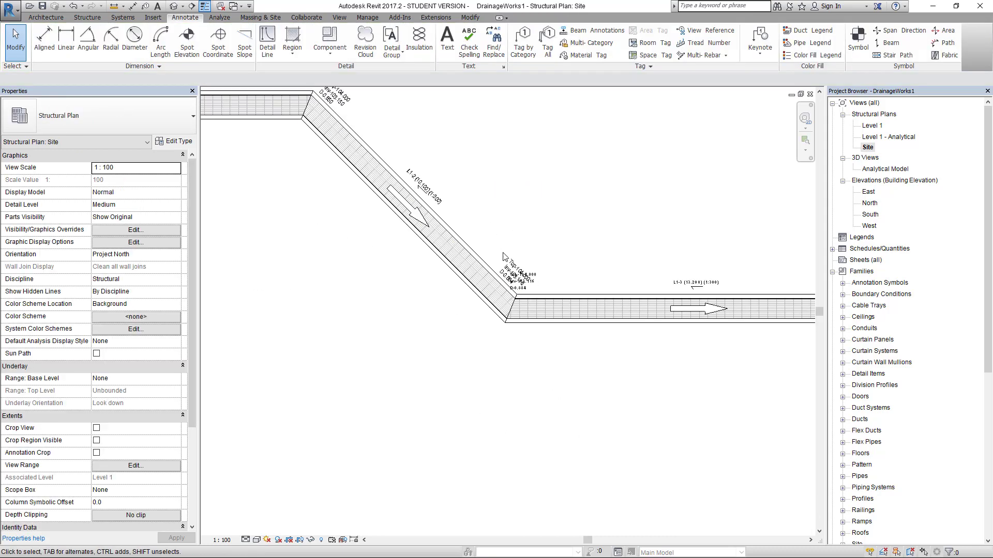
left_click(512, 271)
key("Delete")
Delete the overlapping end tags of drain L1-3 and of the curved drain L2-1.
scroll(541, 230, "down", 1)
middle_click_drag(561, 326, 341, 302)
scroll(601, 214, "up", 2)
left_click(537, 252)
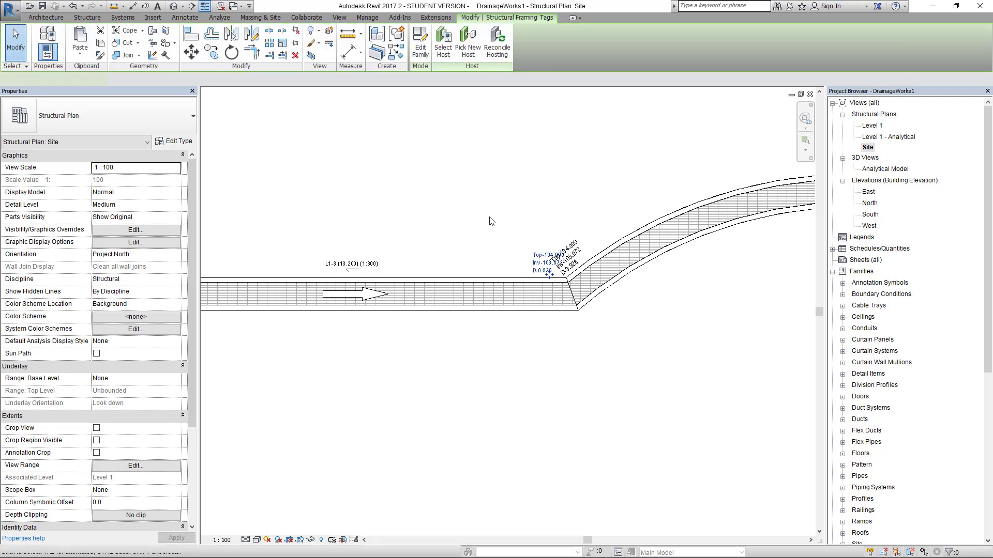
key("Delete")
scroll(481, 214, "down", 3)
middle_click_drag(598, 266, 358, 315)
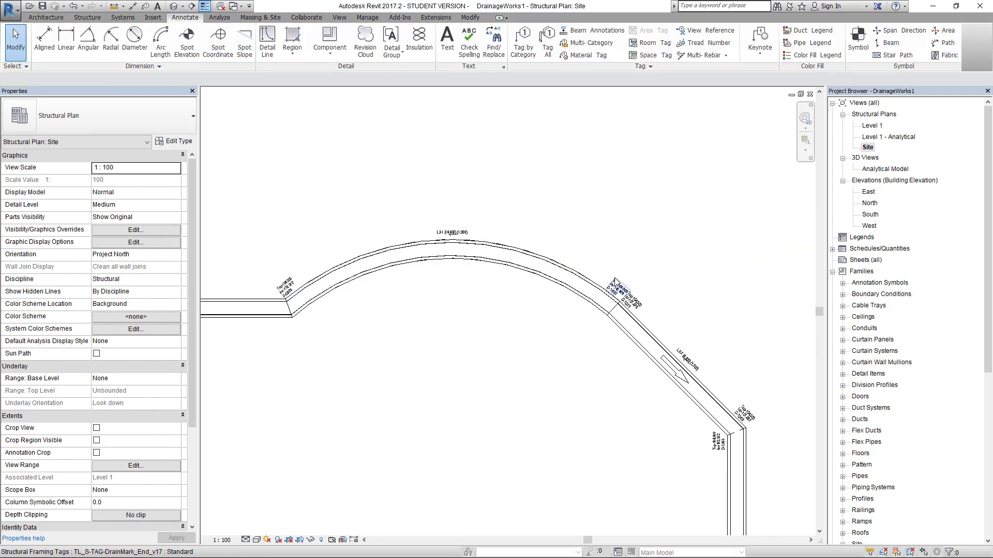
middle_click_drag(742, 352, 618, 226)
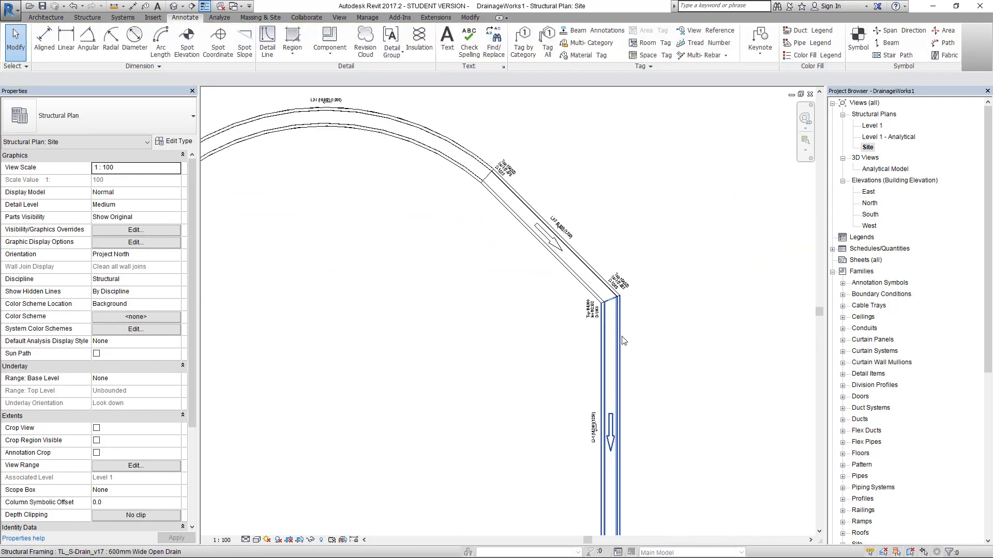
Try deleting the start tag at the upper end of vertical drain L3-1 and undo the deletion.
left_click(589, 320)
scroll(566, 422, "up", 5)
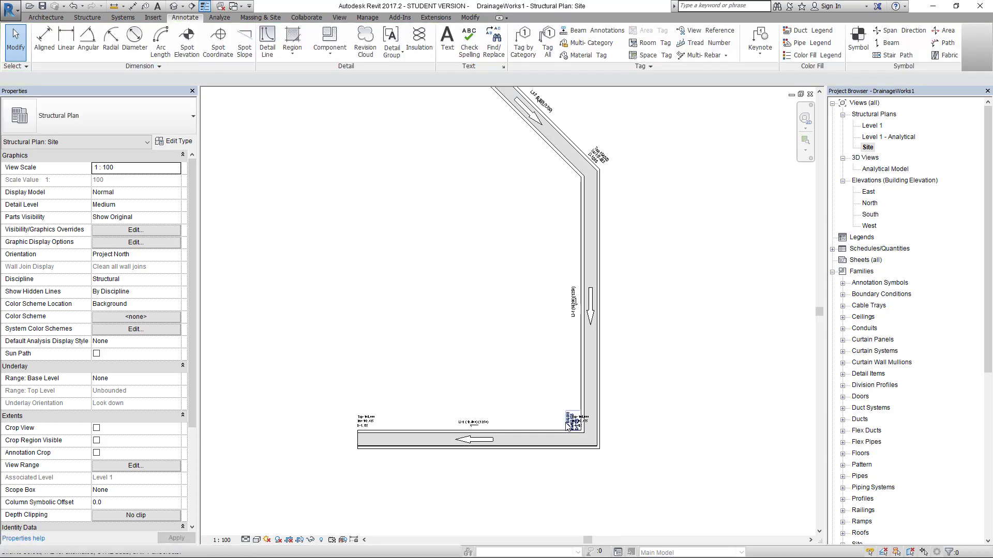
scroll(602, 415, "up", 3)
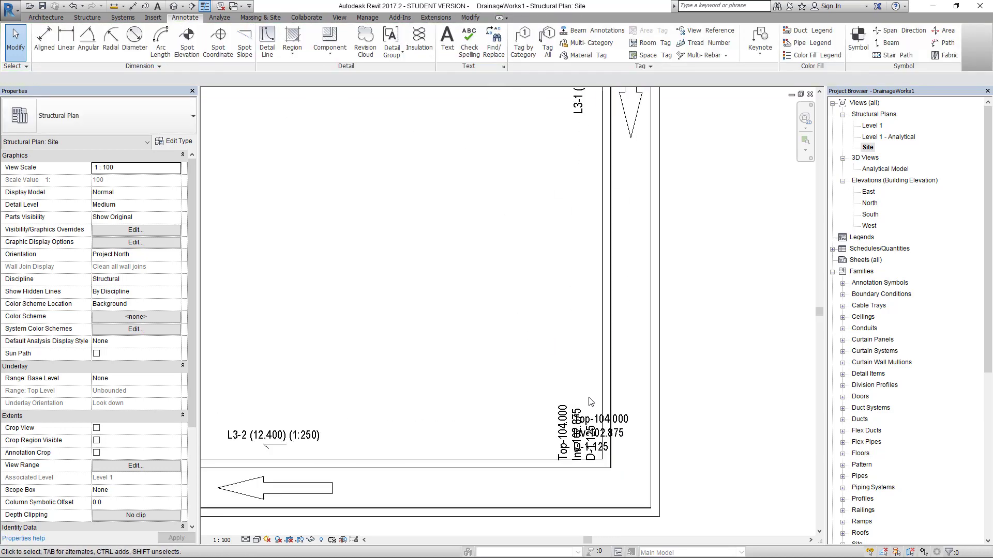
scroll(569, 375, "down", 4)
middle_click_drag(517, 274, 514, 398)
scroll(514, 398, "down", 2)
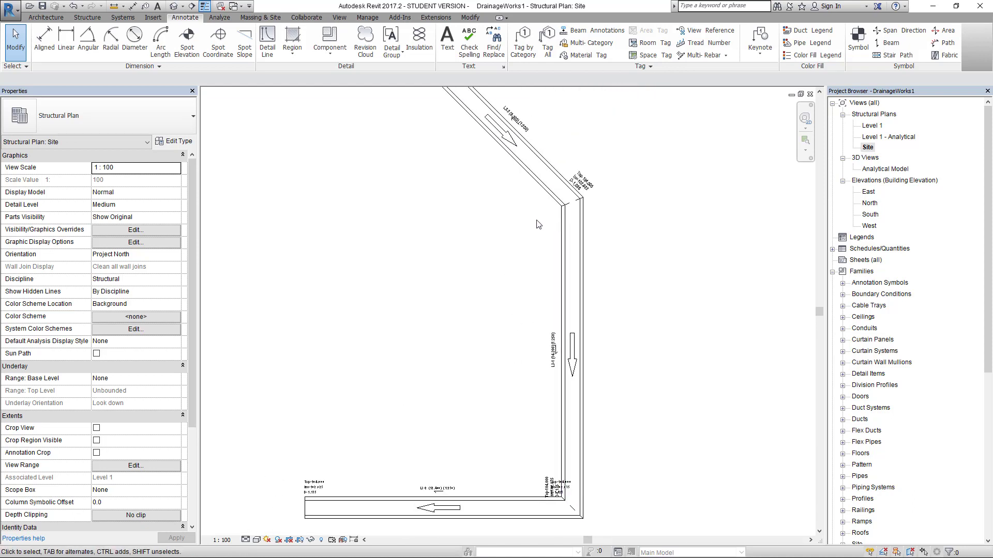
scroll(539, 226, "down", 3)
middle_click_drag(539, 225, 586, 281)
left_click(73, 5)
Delete the end tags of diagonal drain L2-2 and vertical drain L3-1 at their downstream corners.
scroll(600, 168, "up", 2)
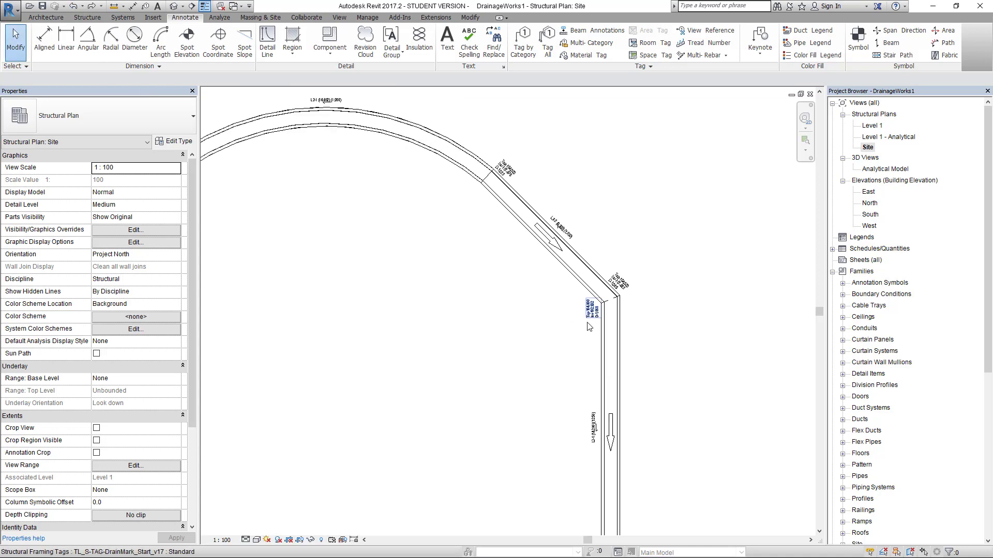
left_click(623, 285)
key("Delete")
middle_click_drag(699, 501, 696, 246)
scroll(607, 322, "up", 2)
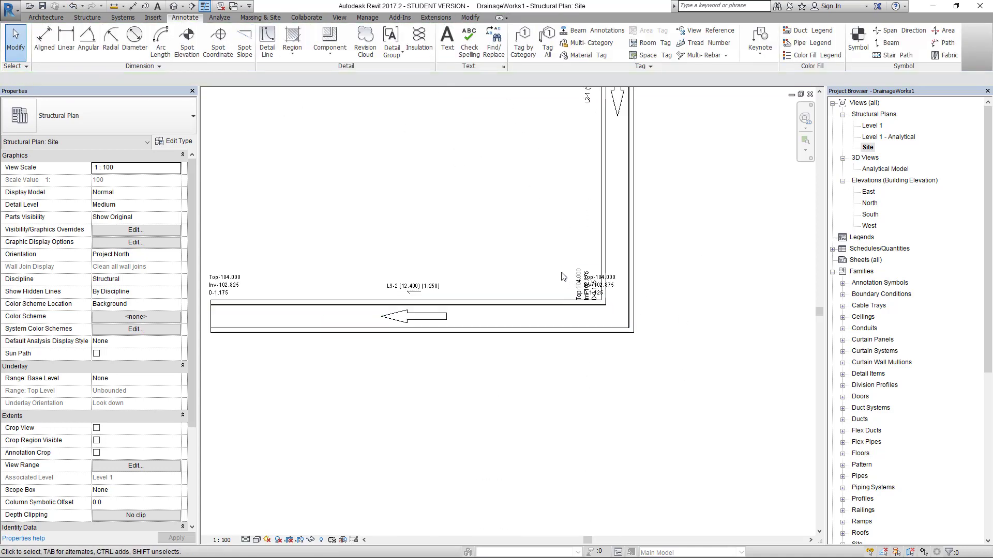
left_click(573, 272)
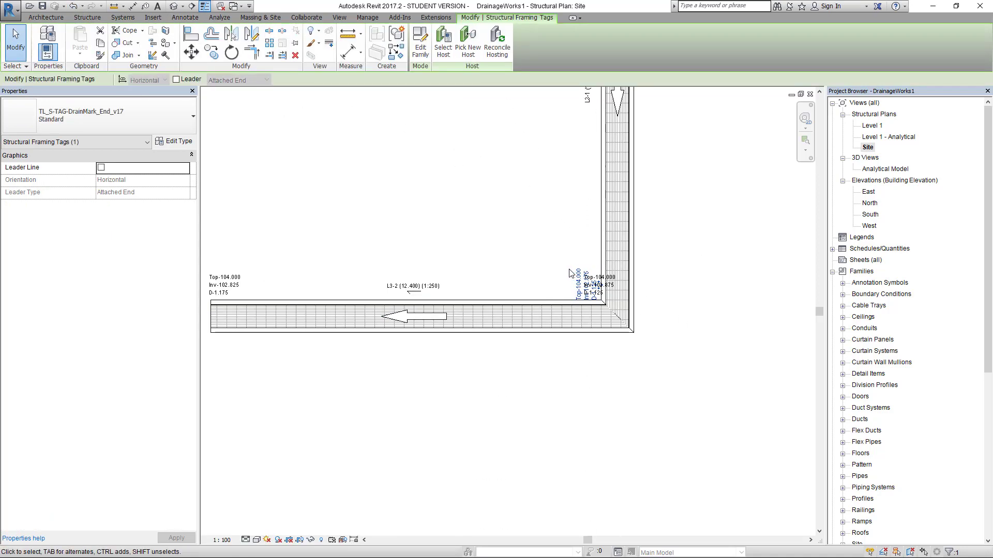
key("Delete")
Move drain L3-2's start tag clear of the vertical drain and adjust its height above the horizontal drain.
left_click(601, 297)
left_click_drag(601, 297, 583, 294)
left_click(587, 355)
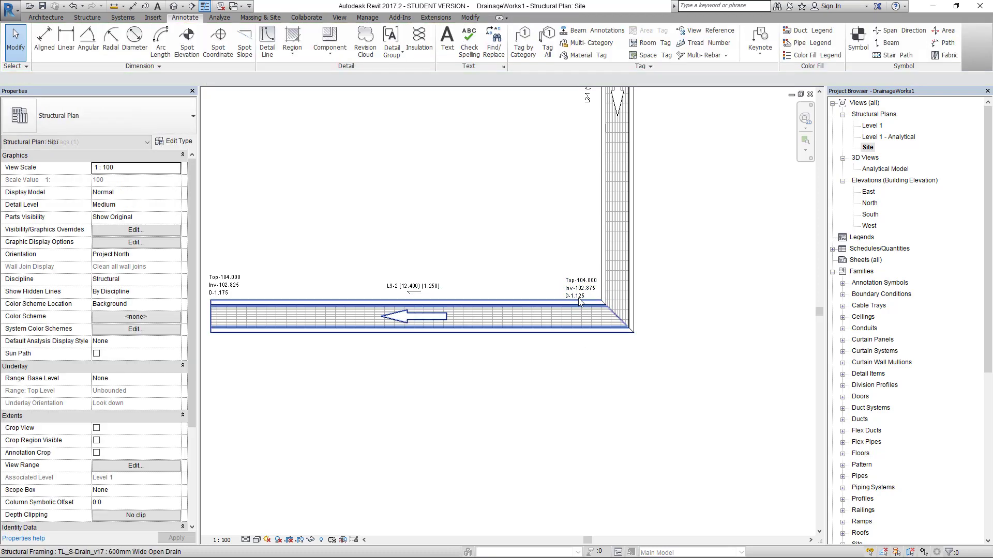
left_click(579, 291)
left_click_drag(580, 294, 580, 303)
left_click(576, 355)
Change the middle tag of diagonal drain L2-2 to the TL_S-TAG-DrainMark_Mid_v17 Dir-R type.
scroll(443, 377, "down", 3)
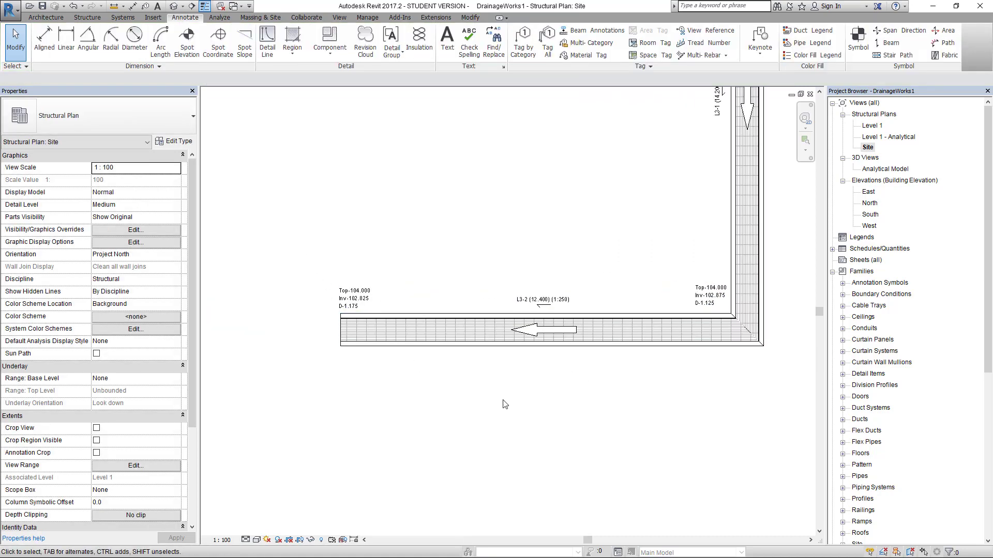
scroll(561, 420, "down", 1)
middle_click_drag(572, 288, 561, 312)
scroll(653, 290, "up", 4)
scroll(501, 249, "down", 1)
scroll(501, 249, "down", 1)
scroll(393, 209, "down", 1)
middle_click_drag(402, 92, 405, 342)
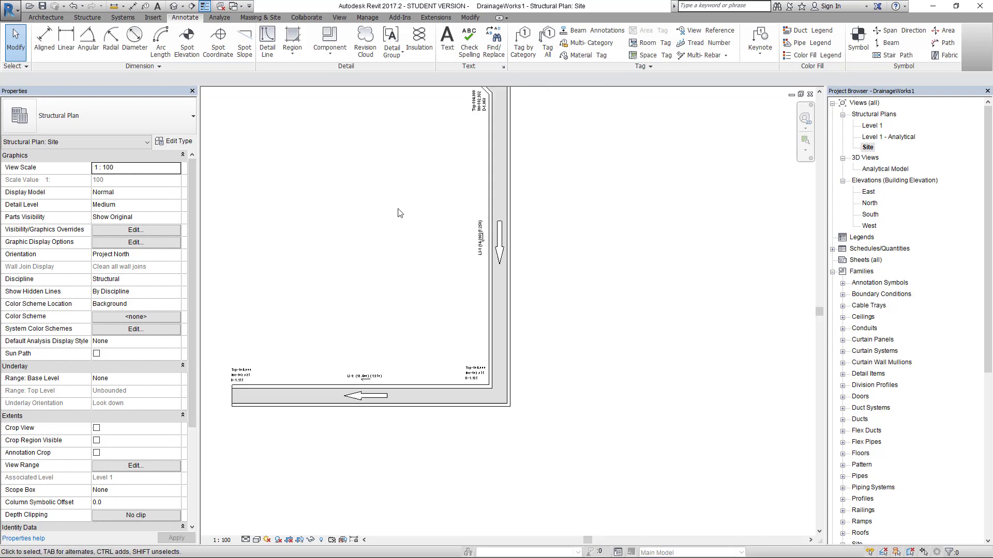
scroll(424, 264, "up", 3)
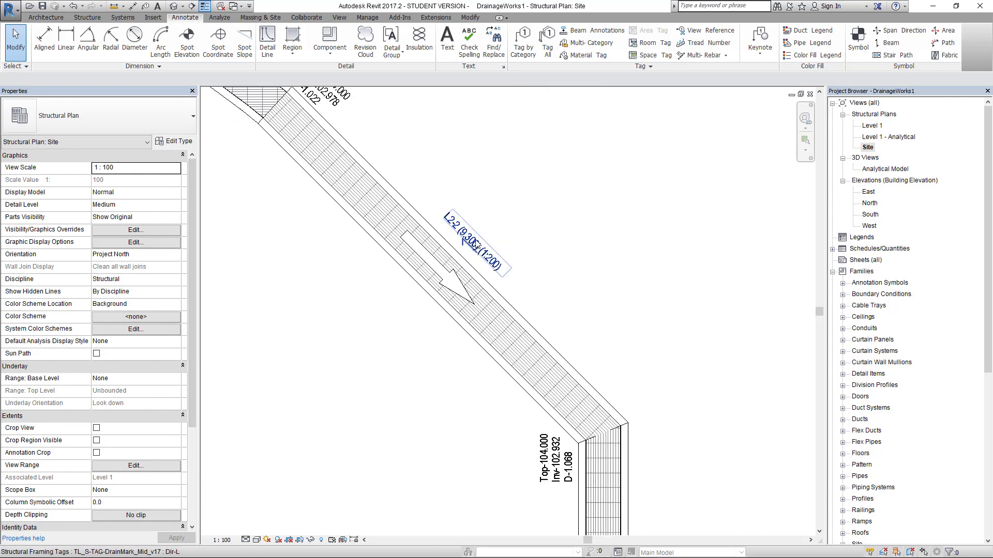
left_click(468, 248)
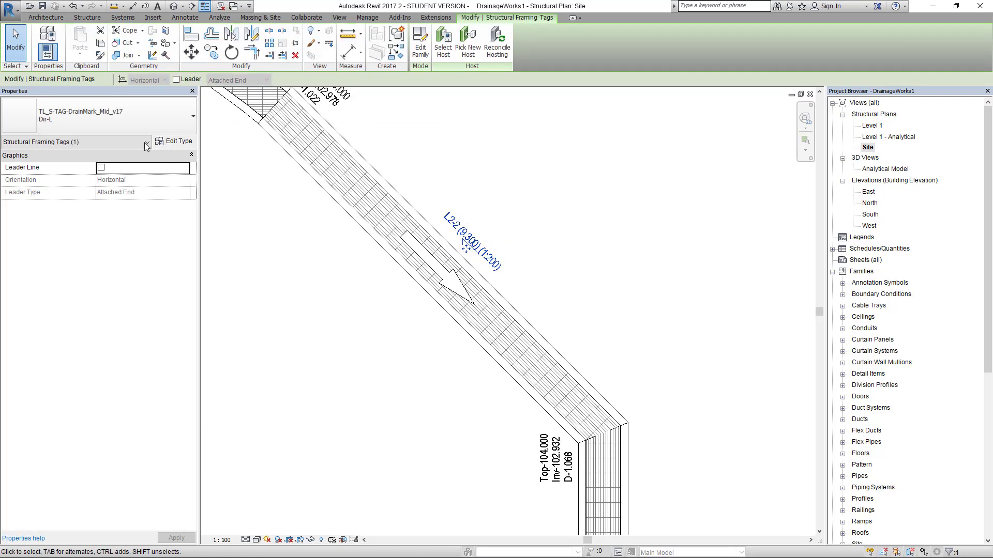
left_click(122, 113)
left_click(47, 234)
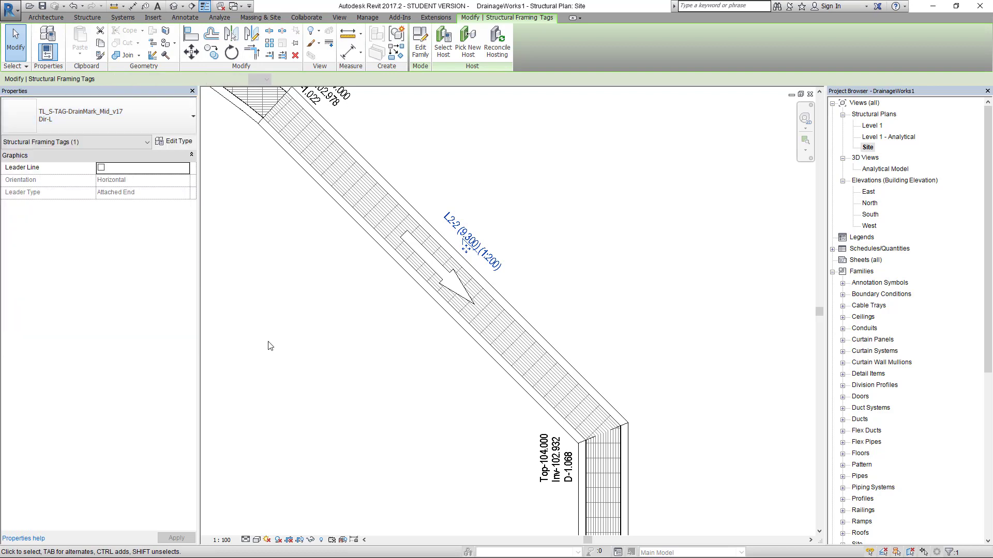
left_click(326, 342)
Change the middle tag of curved drain L2-1 to the TL_S-TAG-DrainMark_Mid_v17 Dir-R type.
scroll(325, 341, "down", 3)
middle_click_drag(405, 281, 700, 421)
scroll(391, 218, "up", 3)
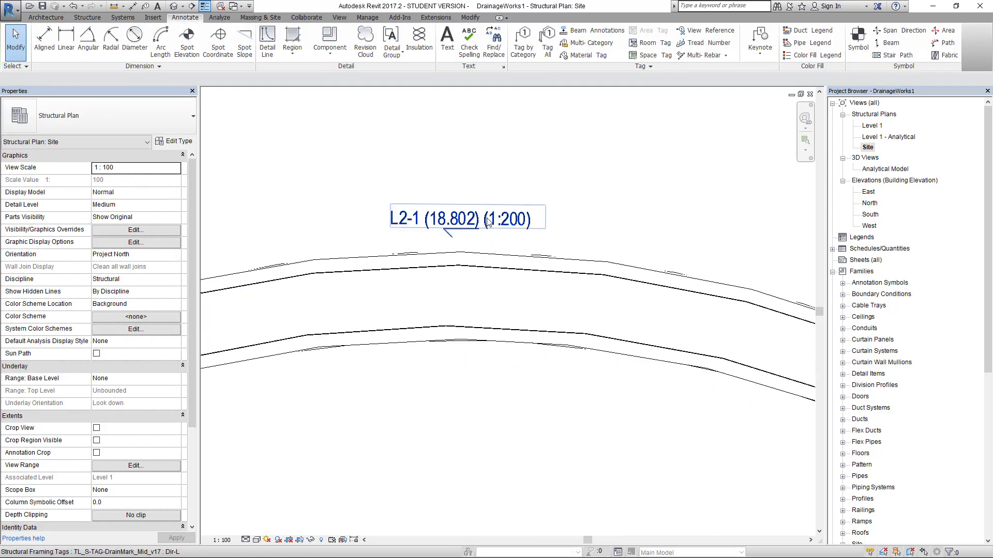
left_click(488, 221)
left_click(101, 114)
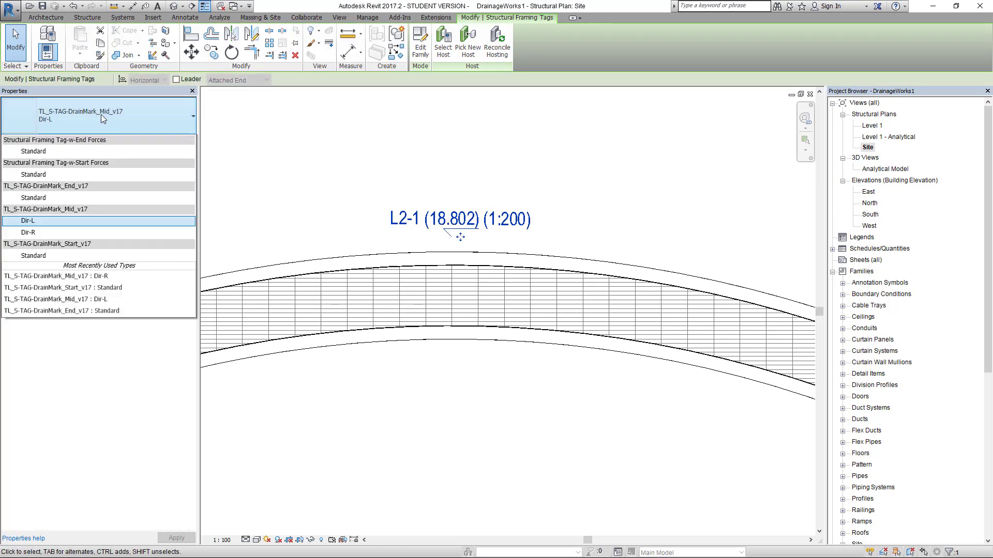
left_click(56, 280)
left_click(416, 377)
Change the middle tag of horizontal drain L1-3 to the TL_S-TAG-DrainMark_Mid_v17 Dir-R type.
scroll(343, 388, "down", 2)
middle_click_drag(343, 387, 707, 271)
middle_click_drag(274, 385, 693, 308)
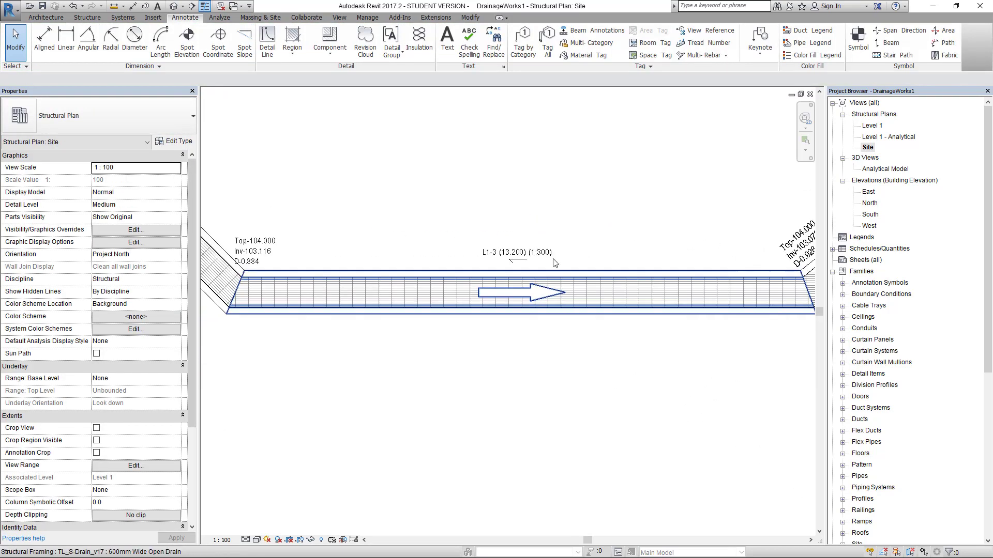
left_click(527, 252)
left_click(87, 119)
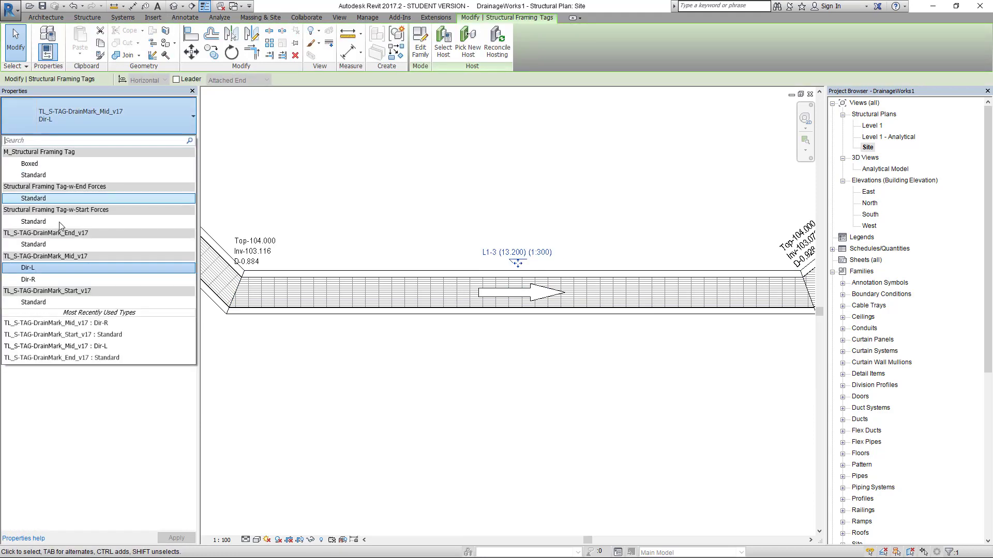
left_click(48, 282)
left_click(445, 396)
Change the middle tag of diagonal drain L1-2 to the TL_S-TAG-DrainMark_Mid_v17 Dir-R type.
middle_click_drag(373, 345, 728, 407)
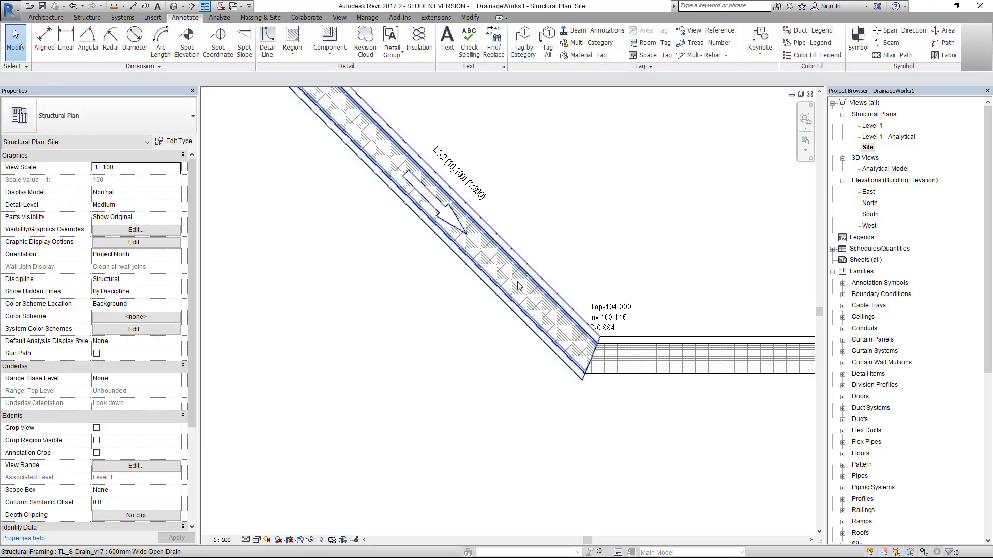
scroll(463, 165, "up", 2)
left_click(460, 171)
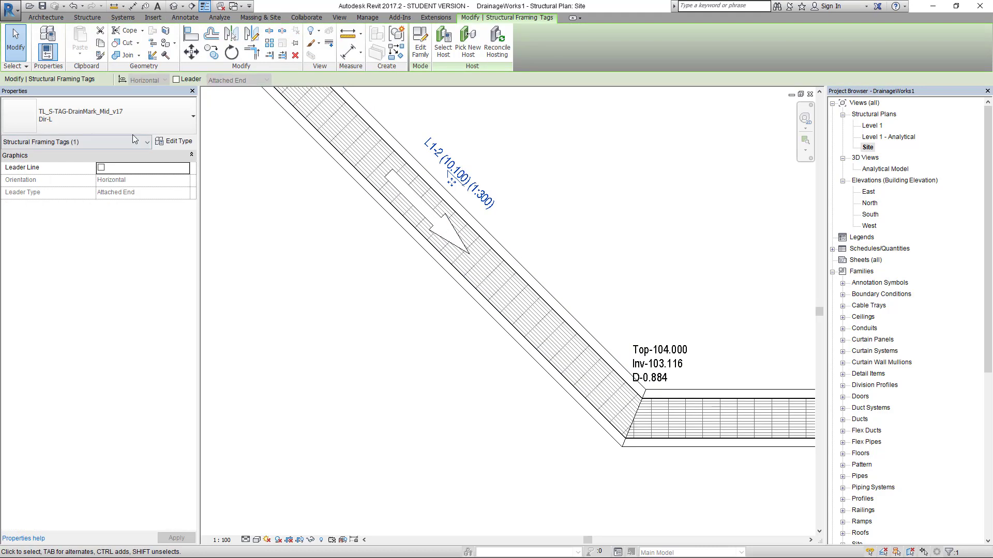
left_click(106, 123)
left_click(38, 280)
left_click(312, 286)
Change the middle tag of horizontal drain L1-1 to the TL_S-TAG-DrainMark_Mid_v17 Dir-R type.
scroll(329, 203, "down", 2)
middle_click_drag(330, 203, 596, 381)
left_click(247, 224)
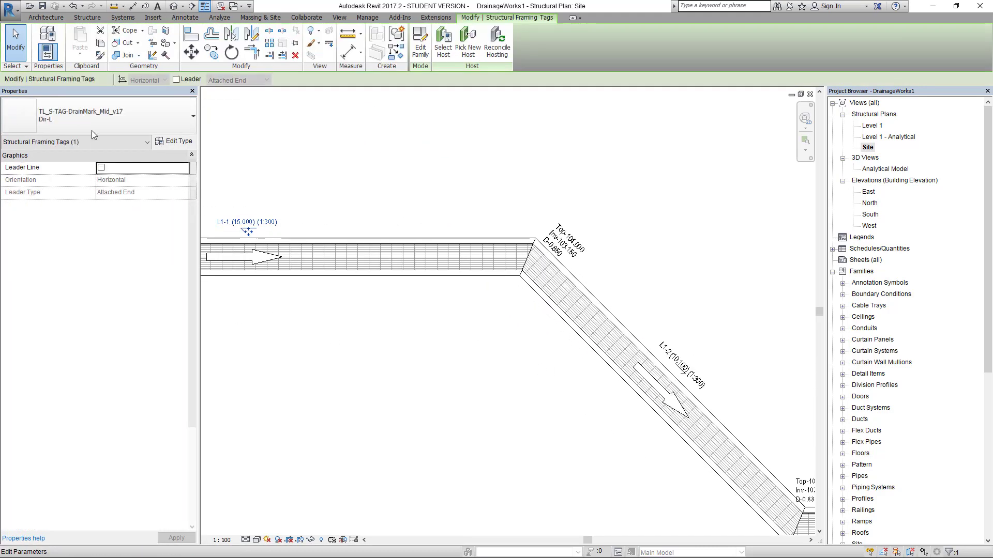
left_click(95, 122)
left_click(55, 280)
left_click(332, 350)
Review the start and middle tags along the drain run, checking drains L1-1 to L1-3 up close.
scroll(333, 350, "down", 2)
scroll(408, 295, "up", 3)
scroll(605, 361, "down", 3)
middle_click_drag(636, 426, 439, 352)
scroll(435, 352, "down", 2)
scroll(355, 275, "down", 2)
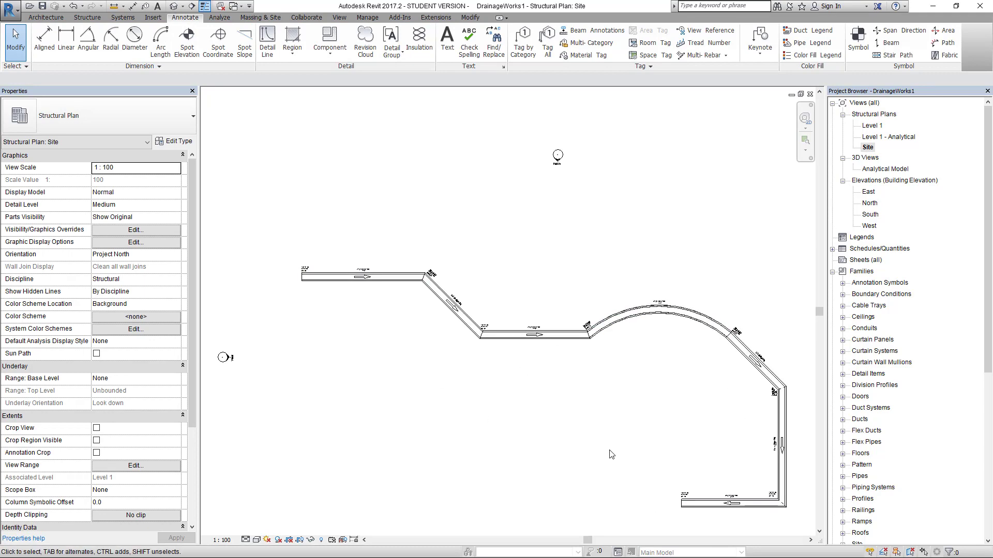
scroll(444, 296, "up", 5)
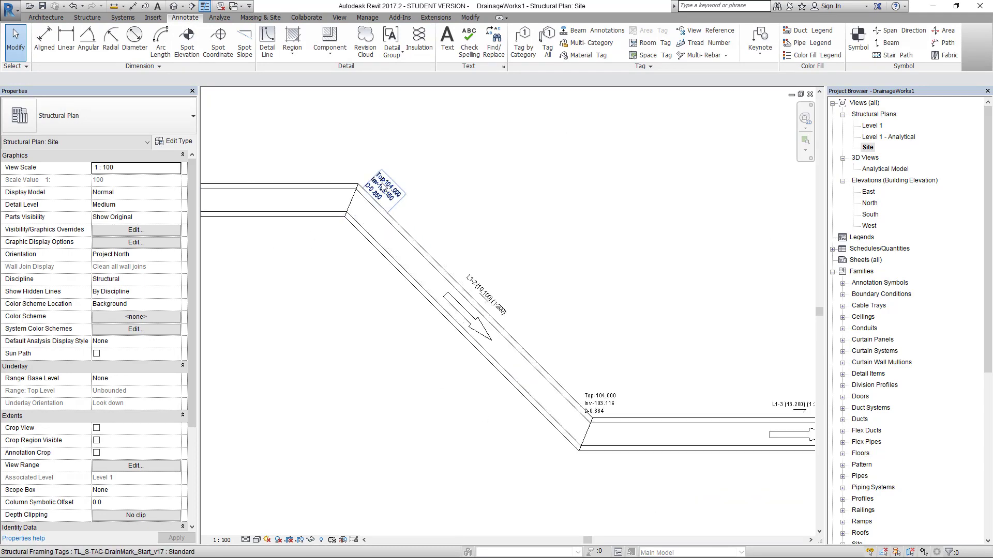
scroll(463, 206, "down", 4)
scroll(457, 209, "up", 3)
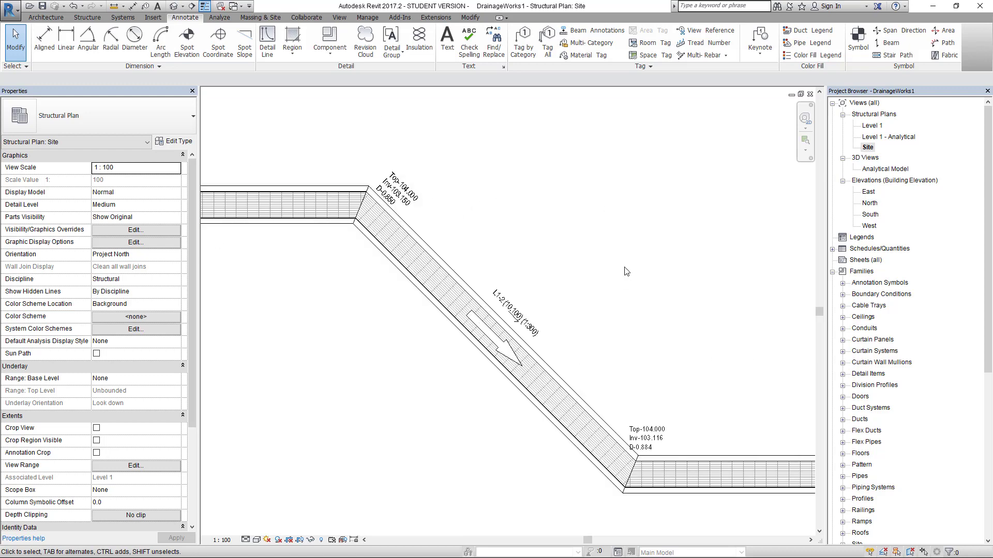
scroll(625, 267, "down", 2)
middle_click_drag(517, 370, 428, 330)
scroll(428, 330, "up", 1)
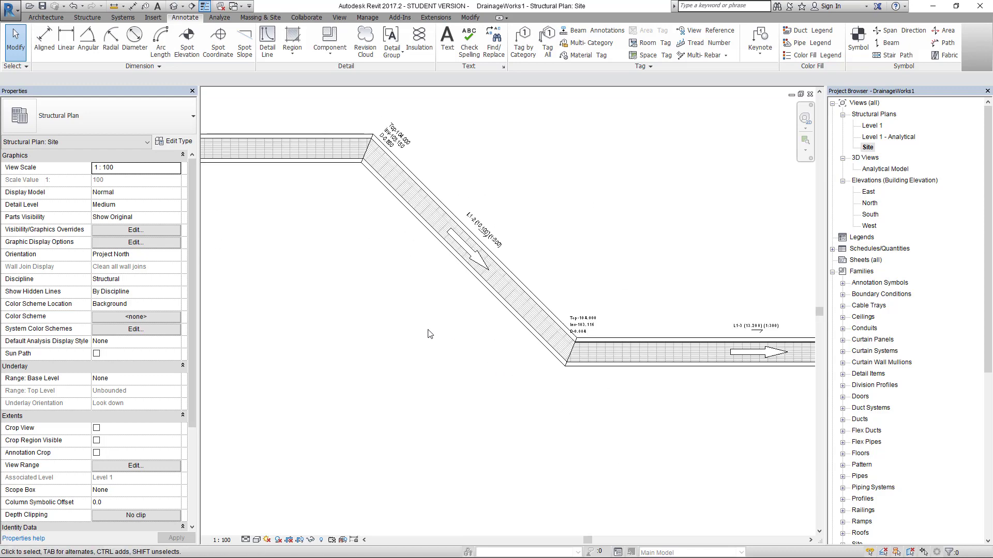
scroll(429, 331, "down", 3)
middle_click_drag(370, 233, 528, 301)
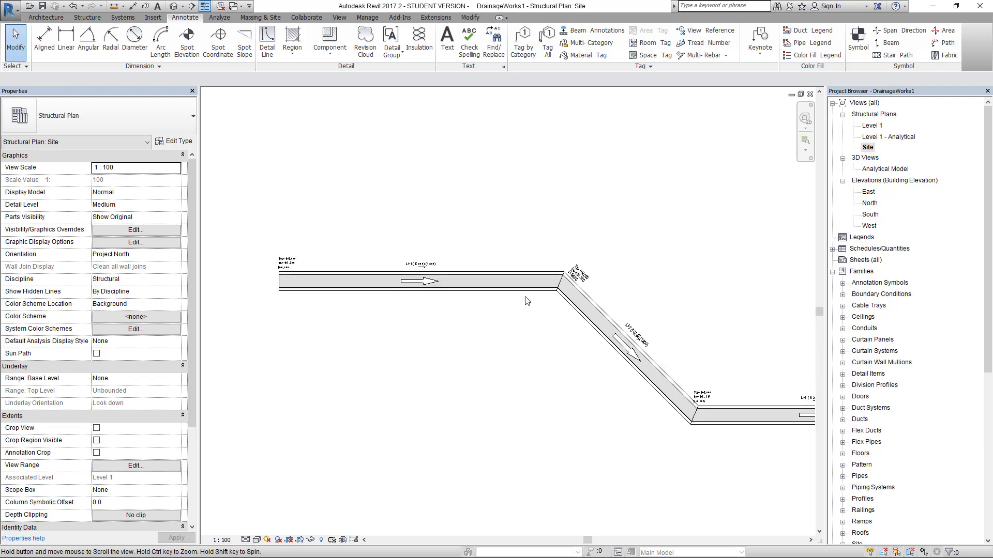
scroll(327, 274, "up", 2)
scroll(235, 250, "up", 2)
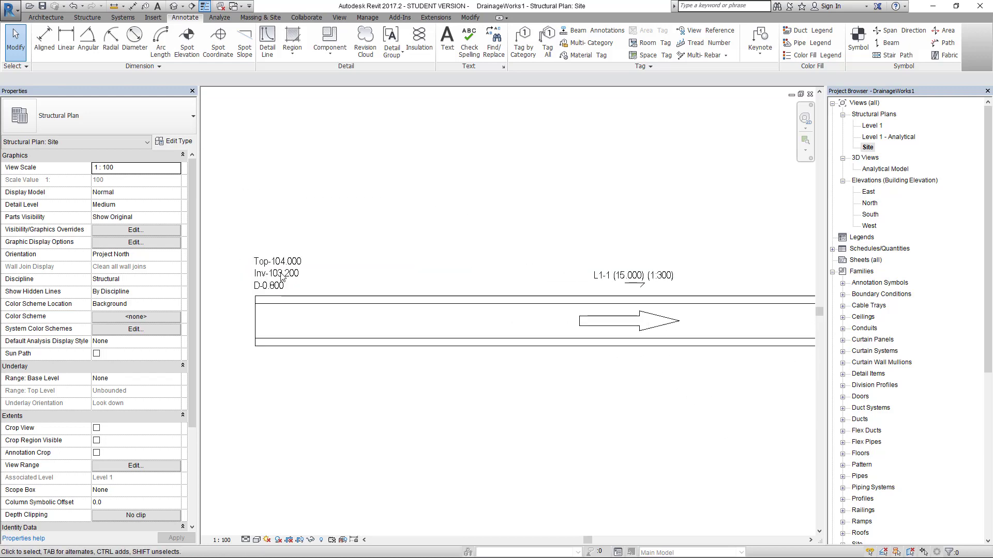
scroll(266, 272, "up", 2)
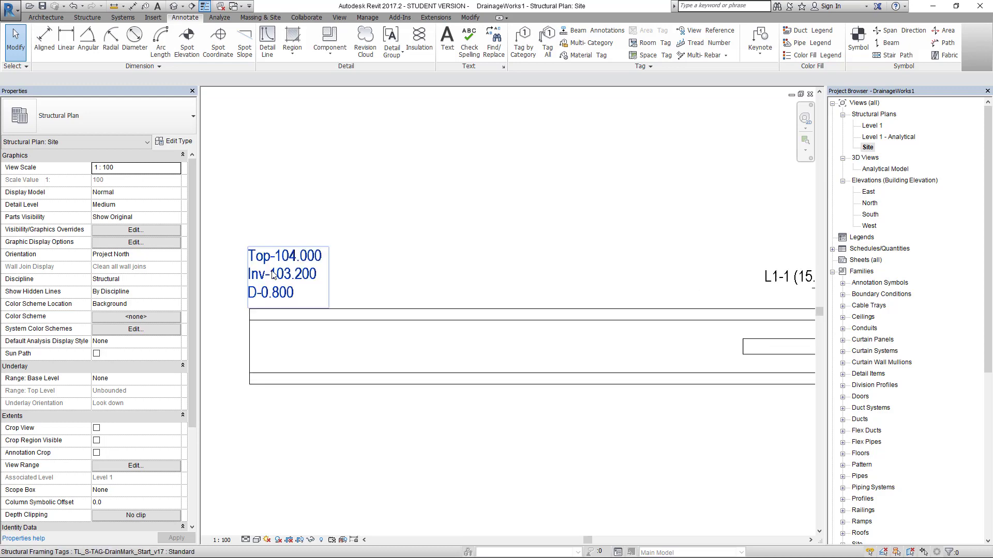
scroll(412, 245, "down", 2)
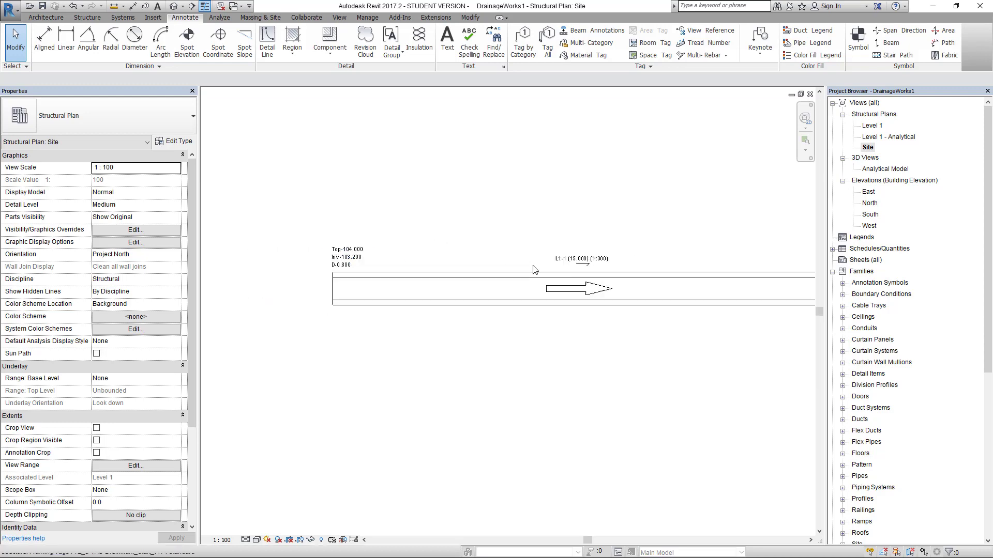
scroll(368, 264, "down", 2)
middle_click_drag(581, 276, 417, 290)
scroll(483, 269, "up", 2)
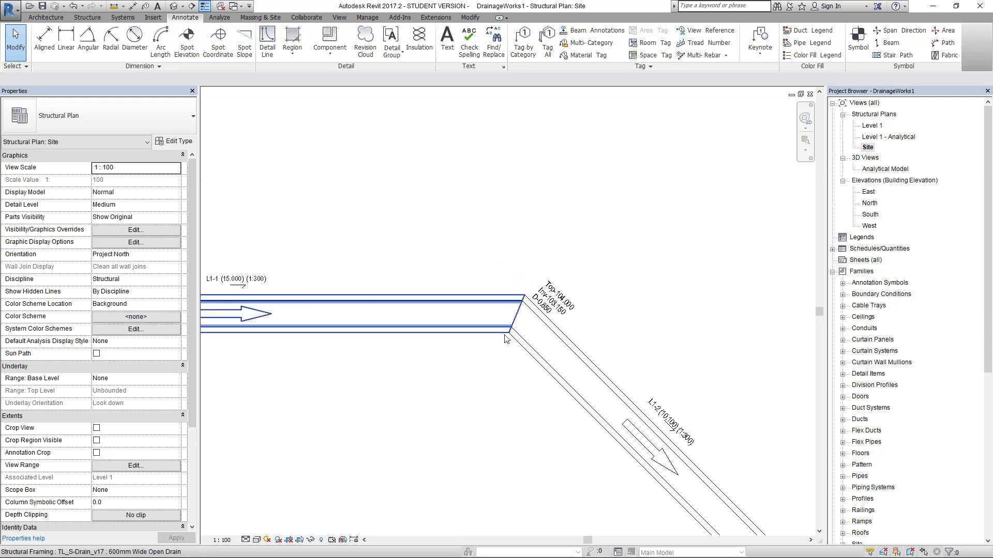
scroll(495, 304, "down", 2)
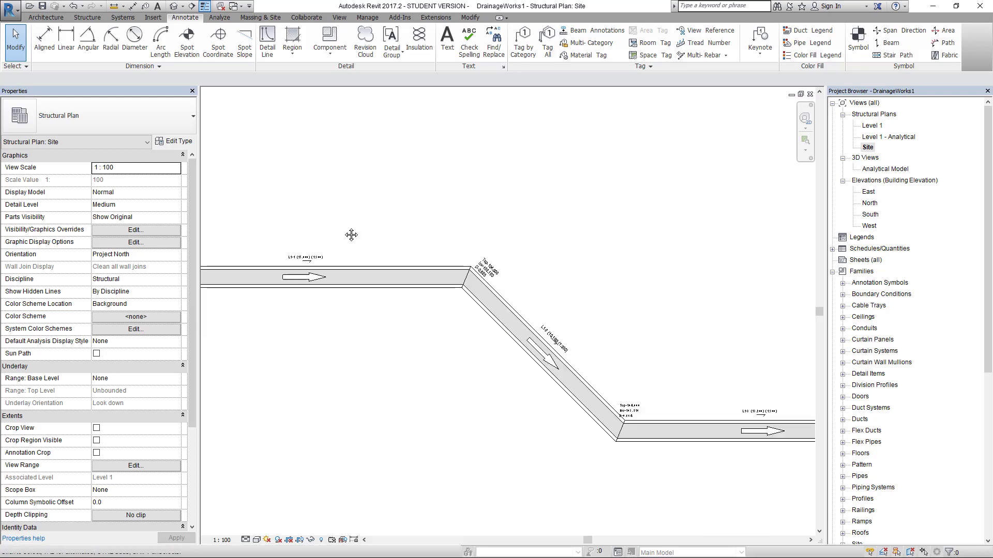
Open the family of drain L1-1's start tag for editing and review its Attachment Point options, keeping Start.
middle_click_drag(303, 224, 497, 233)
left_click(360, 270)
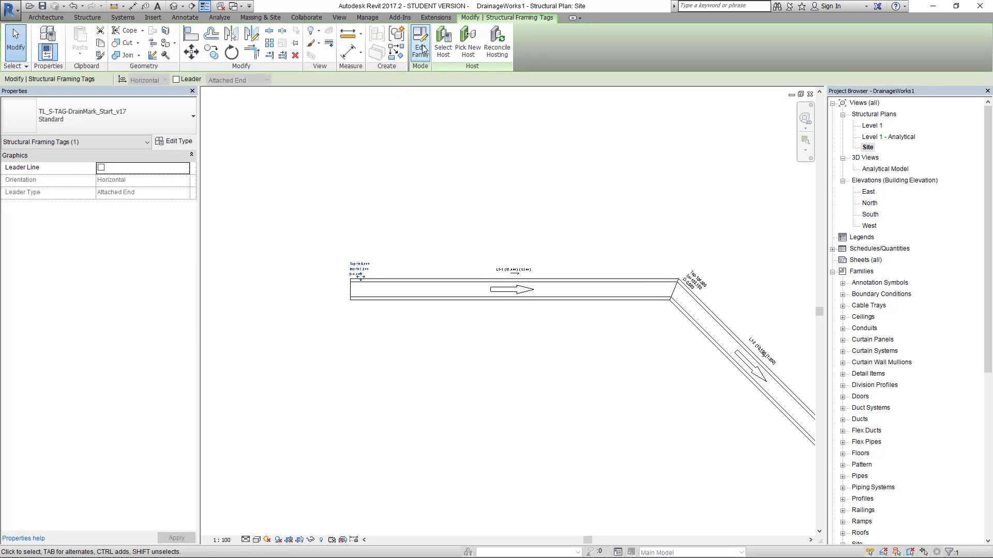
left_click(420, 42)
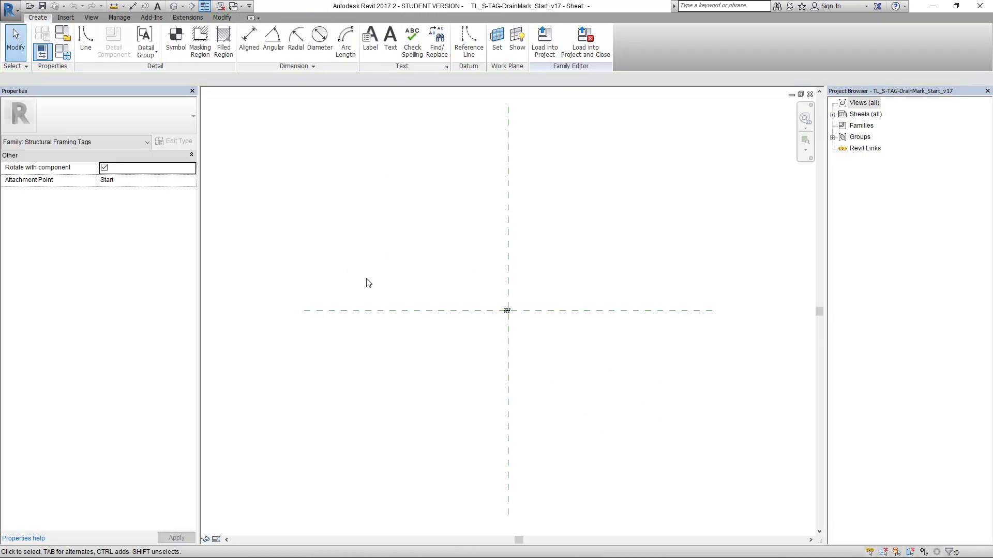
scroll(530, 309, "up", 1)
left_click(149, 184)
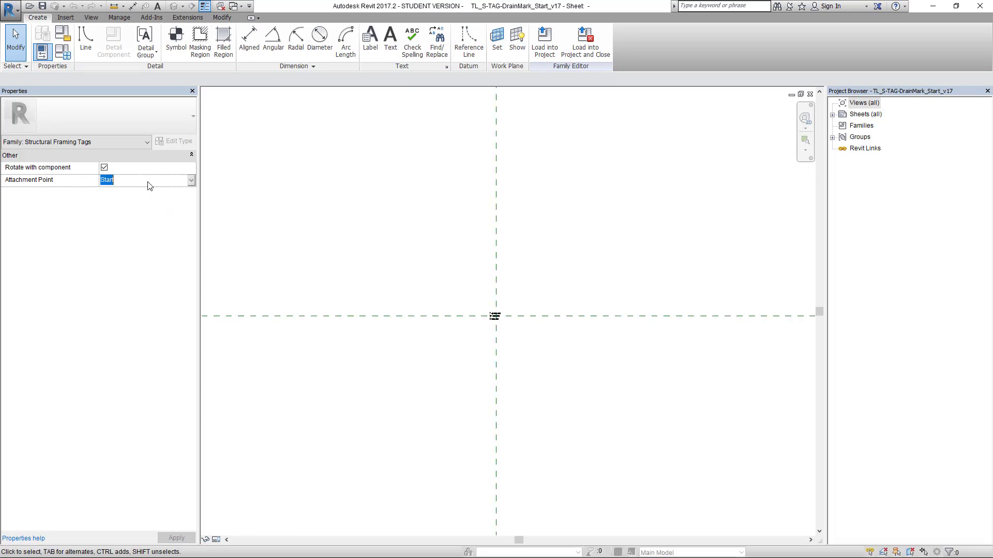
left_click(191, 181)
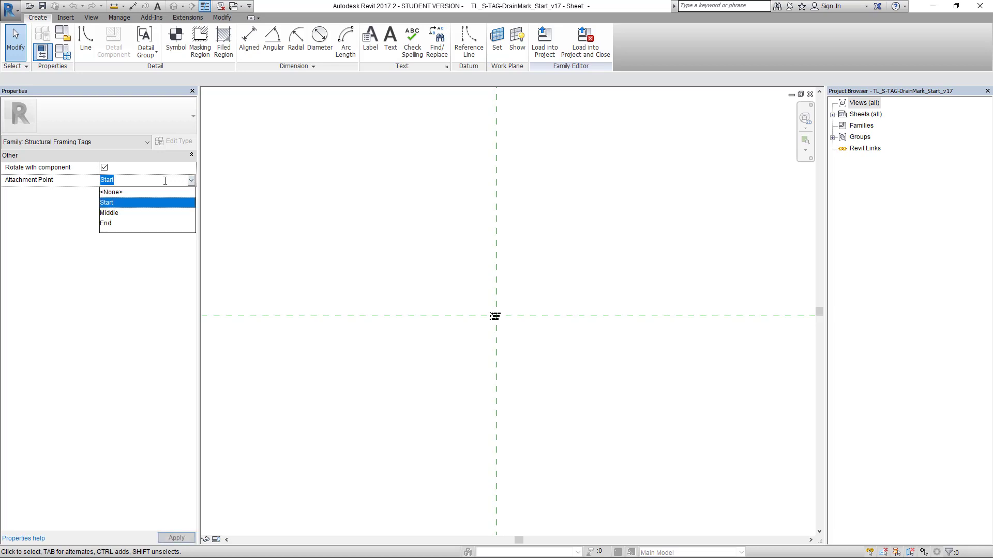
left_click(120, 204)
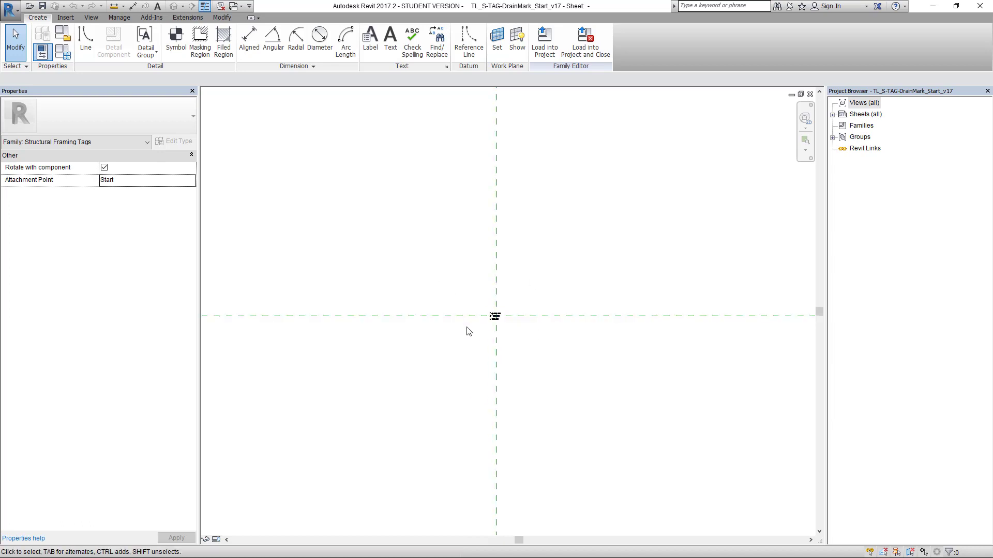
Inspect the parameters and prefixes that make up the start tag family's label, leaving them as they are.
left_click(810, 93)
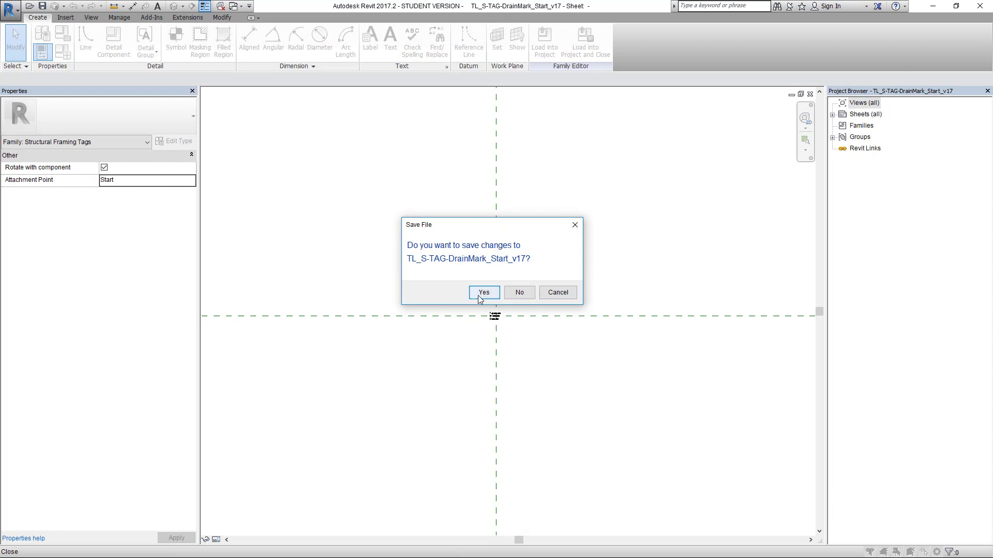
left_click(578, 224)
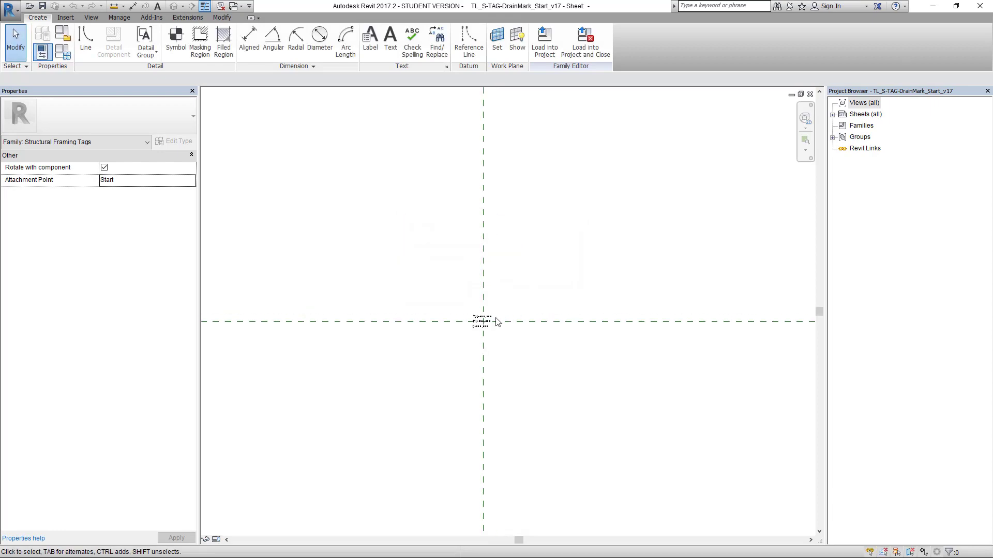
left_click(474, 323)
left_click(362, 51)
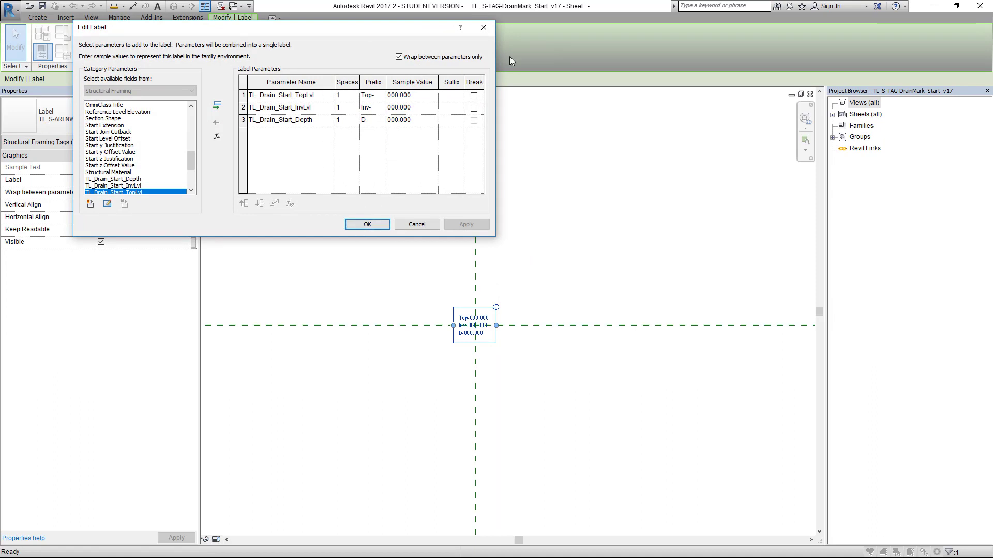
left_click(368, 223)
Close the start tag family without saving and return to the site plan.
left_click(811, 94)
left_click(484, 292)
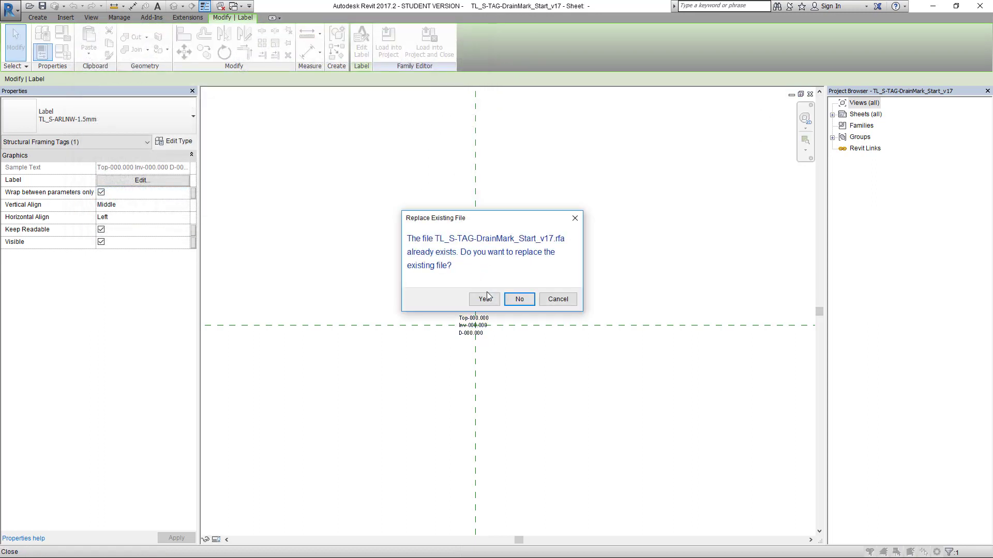
left_click(520, 299)
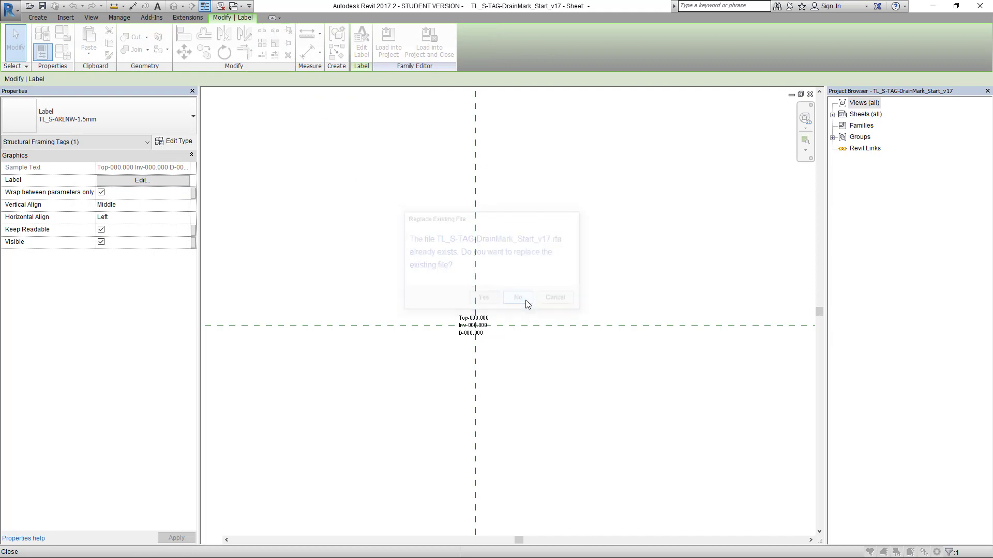
left_click(587, 351)
left_click(810, 94)
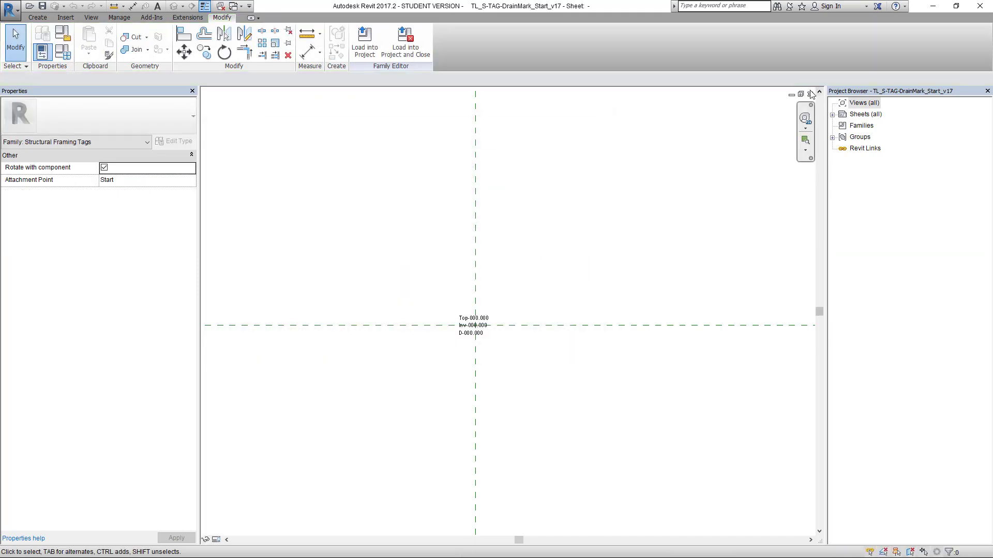
left_click(519, 291)
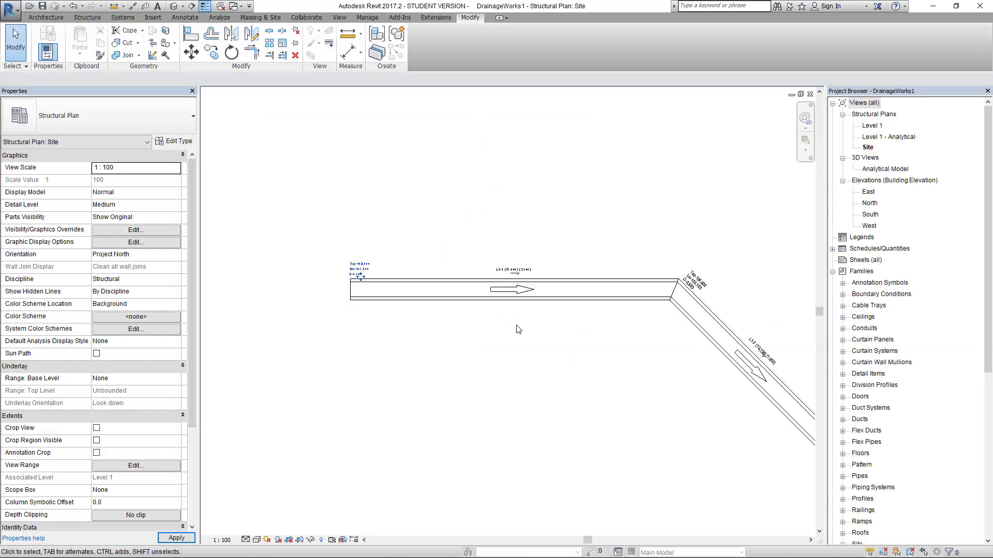
Examine drain L1-1's depth, invert level, top level and slope parameters against its tags.
scroll(632, 269, "up", 2)
scroll(515, 312, "down", 2)
scroll(453, 325, "down", 3)
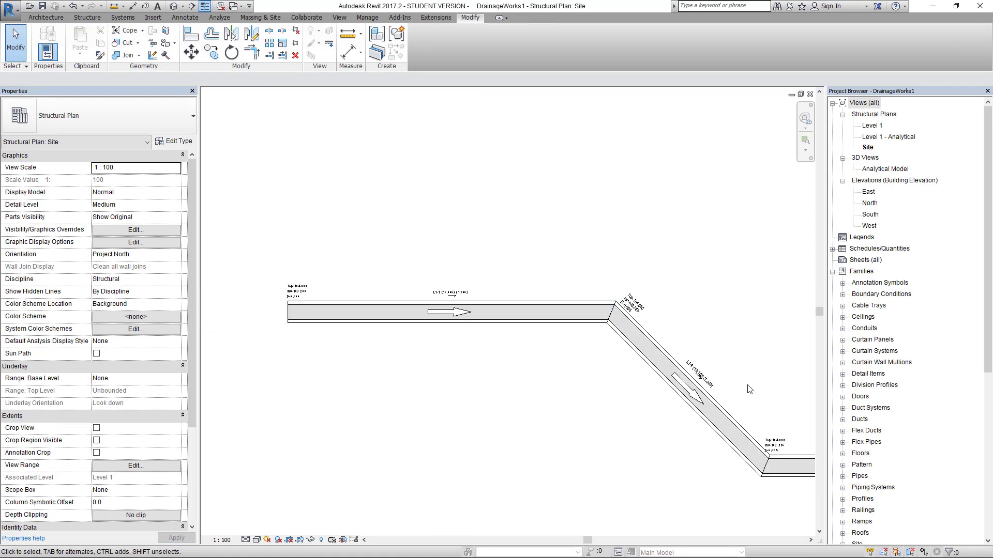
scroll(496, 348, "up", 6)
scroll(525, 339, "down", 3)
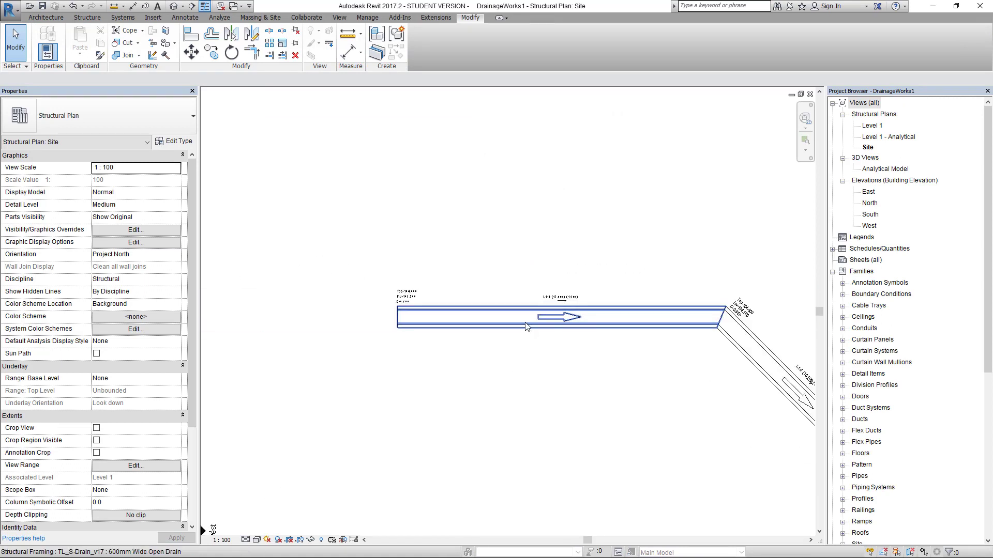
left_click(530, 331)
left_click_drag(191, 382, 190, 504)
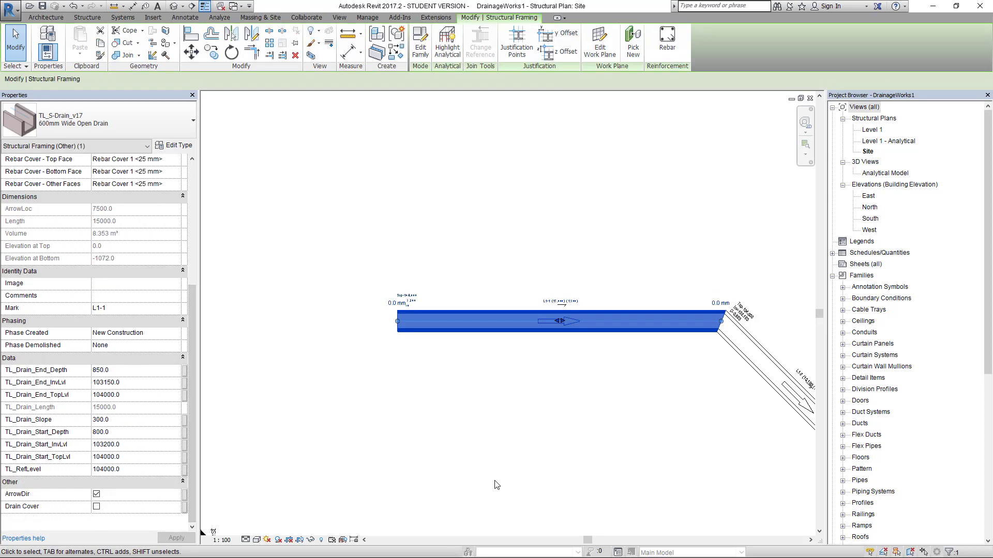
left_click(493, 465)
scroll(454, 310, "up", 4)
scroll(674, 364, "down", 1)
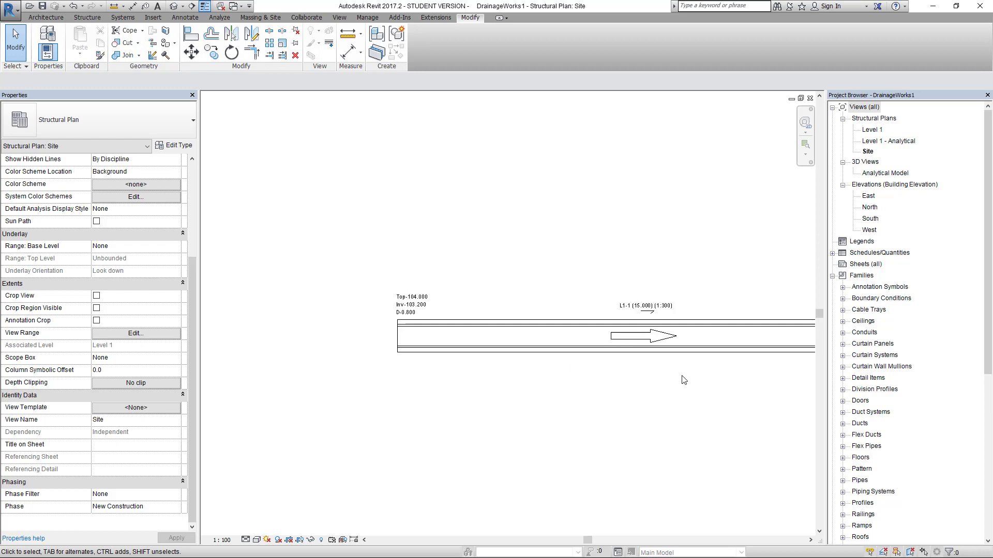
Turn off the ArrowDir parameter of drain L1-1, switch it back on and apply it.
scroll(675, 367, "down", 2)
scroll(747, 373, "down", 1)
left_click(653, 321)
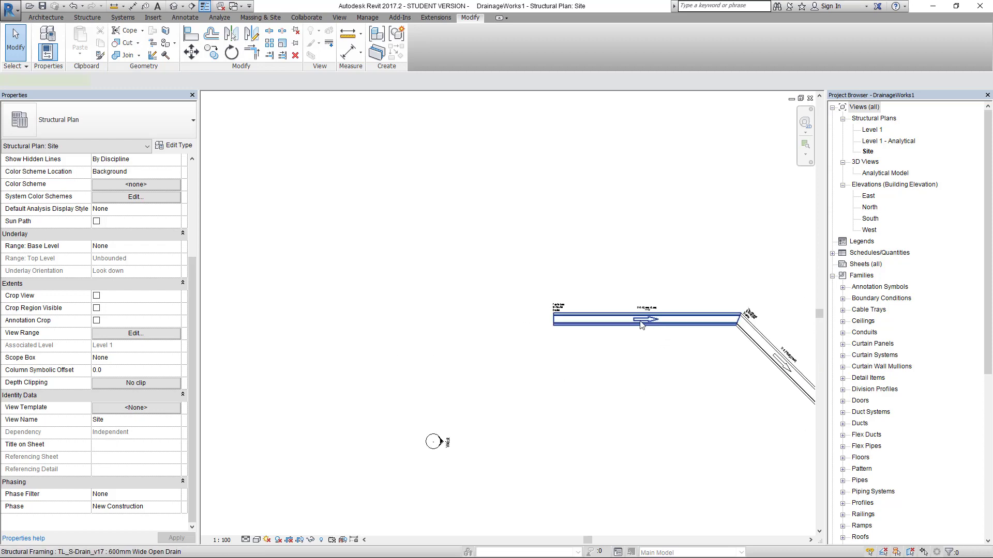
scroll(192, 420, "down", 3)
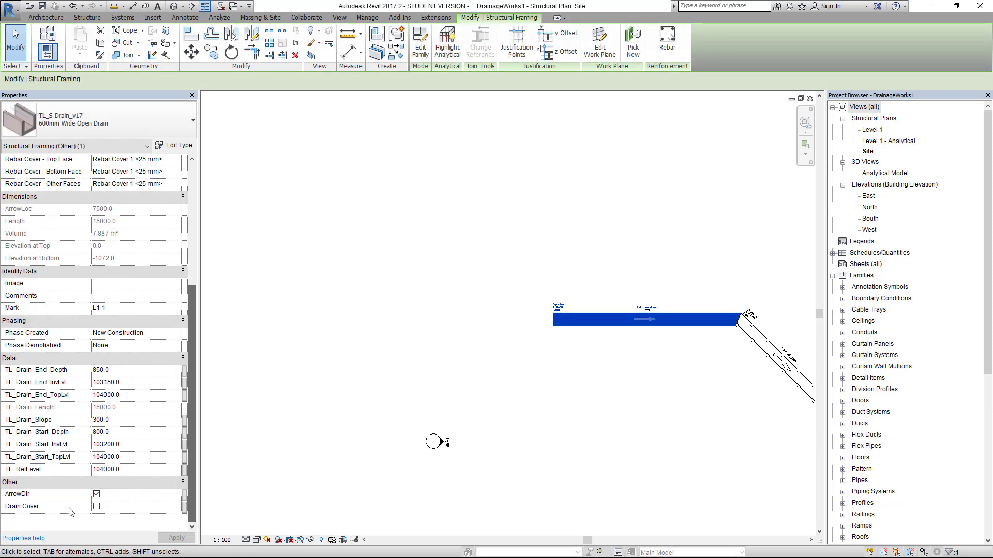
left_click(76, 497)
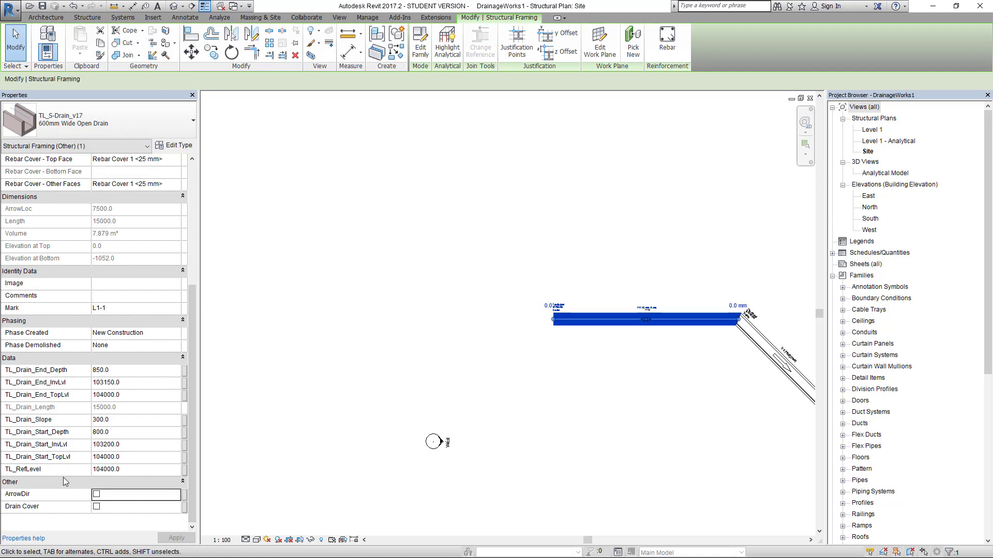
left_click(96, 495)
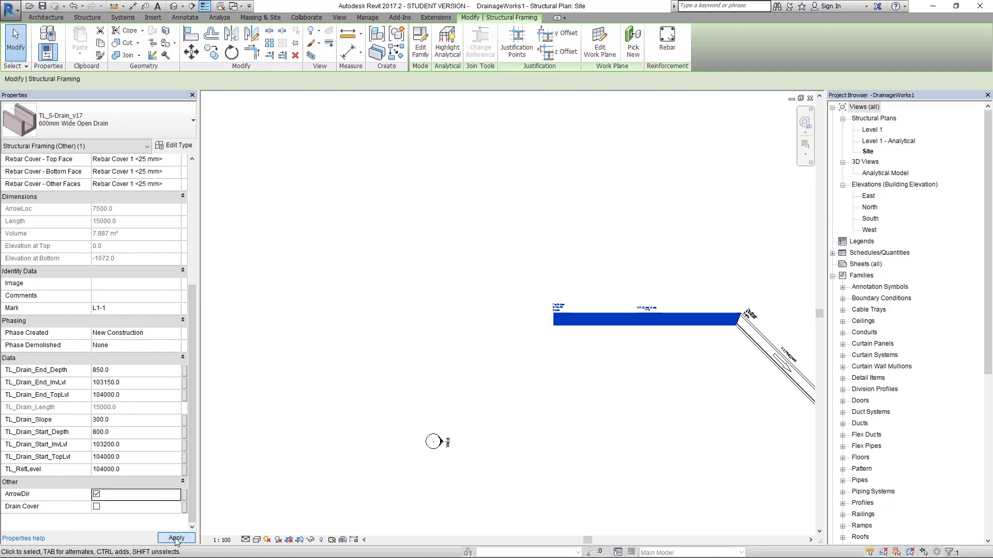
left_click(176, 539)
left_click(527, 375)
Compare the direction mark in drain L1-1's middle tag with the drain's flow arrow.
scroll(621, 416, "down", 1)
middle_click_drag(621, 416, 429, 348)
scroll(455, 266, "up", 6)
scroll(446, 242, "up", 2)
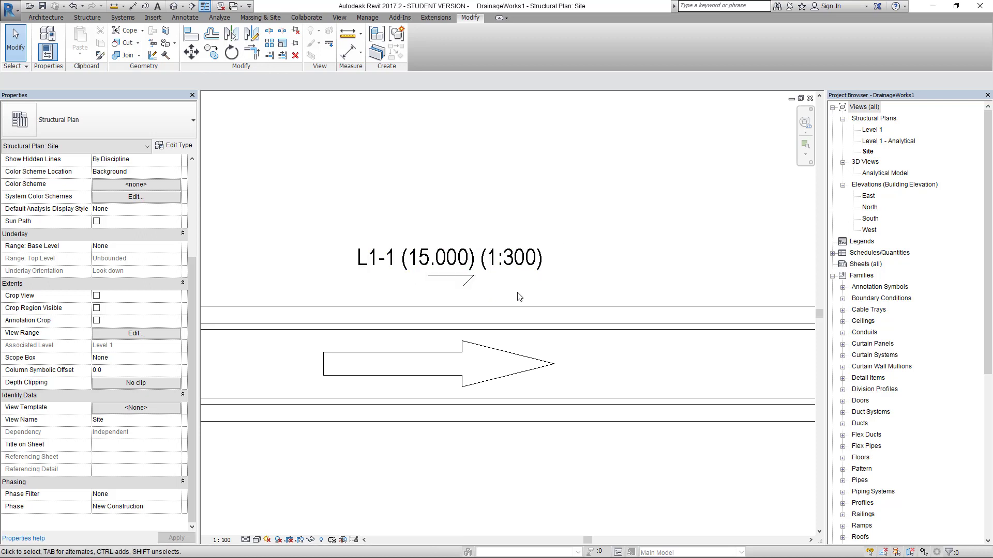
scroll(507, 281, "down", 2)
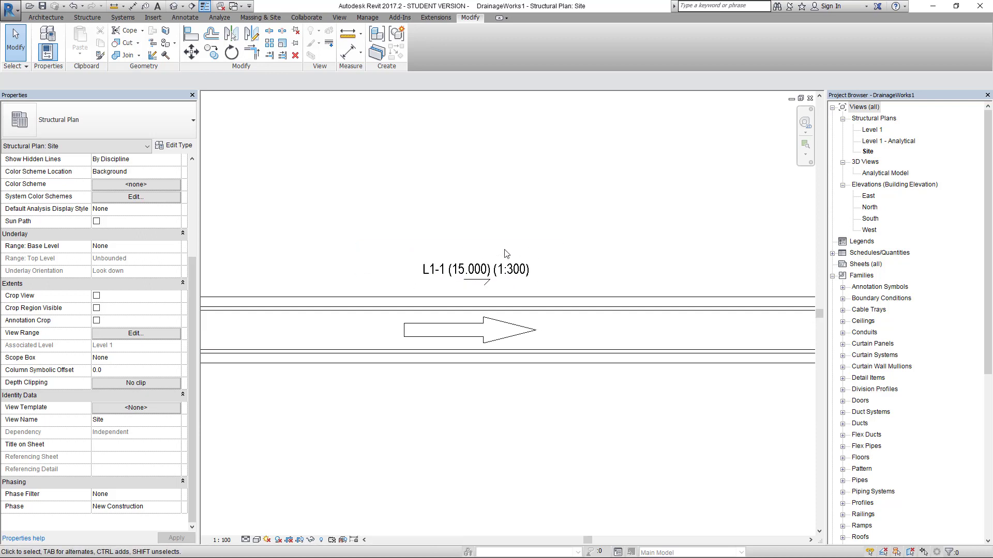
Examine drain L1-1's level, slope and ArrowDir parameters and the layout of the whole drain run in the plan.
scroll(408, 375, "down", 1)
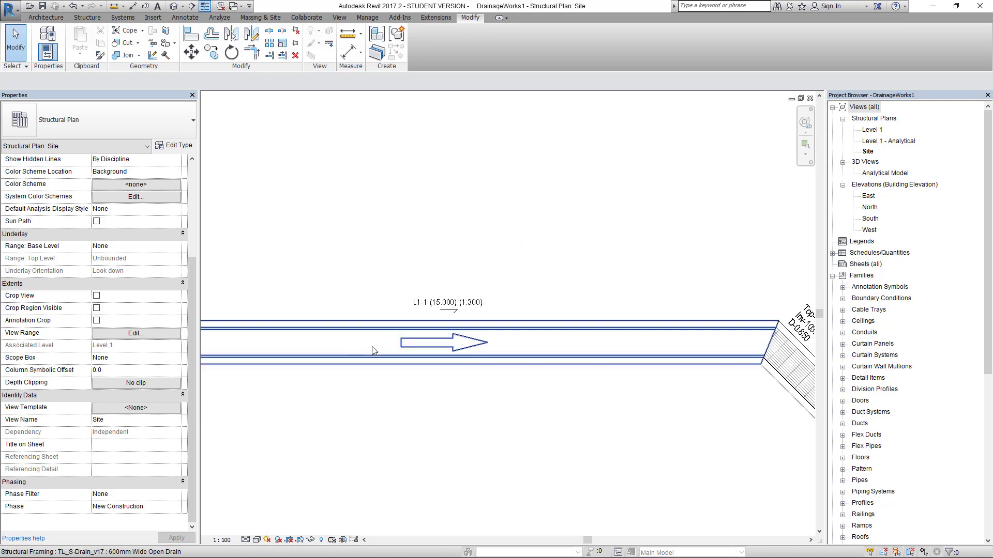
scroll(512, 360, "down", 1)
left_click(512, 360)
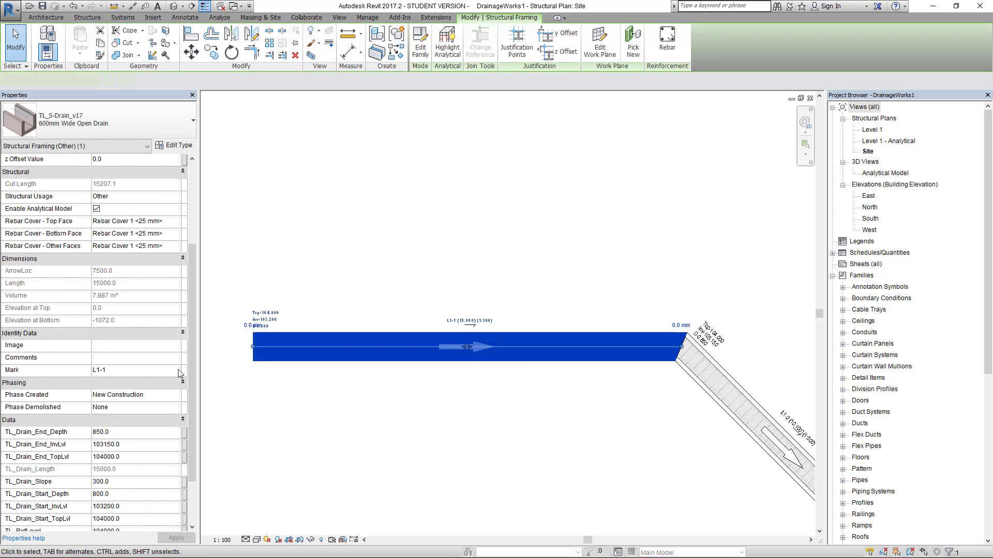
scroll(191, 358, "down", 2)
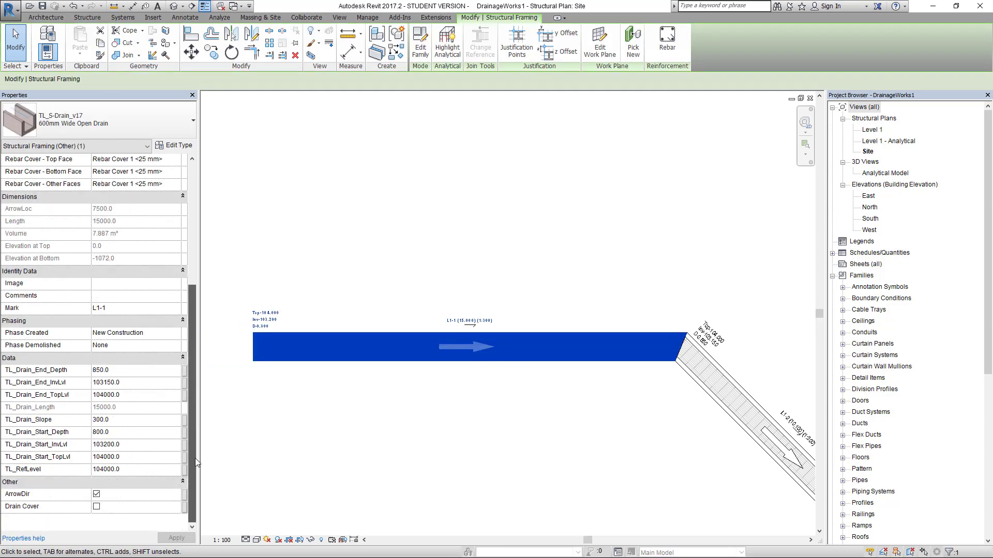
left_click(432, 497)
scroll(595, 405, "down", 4)
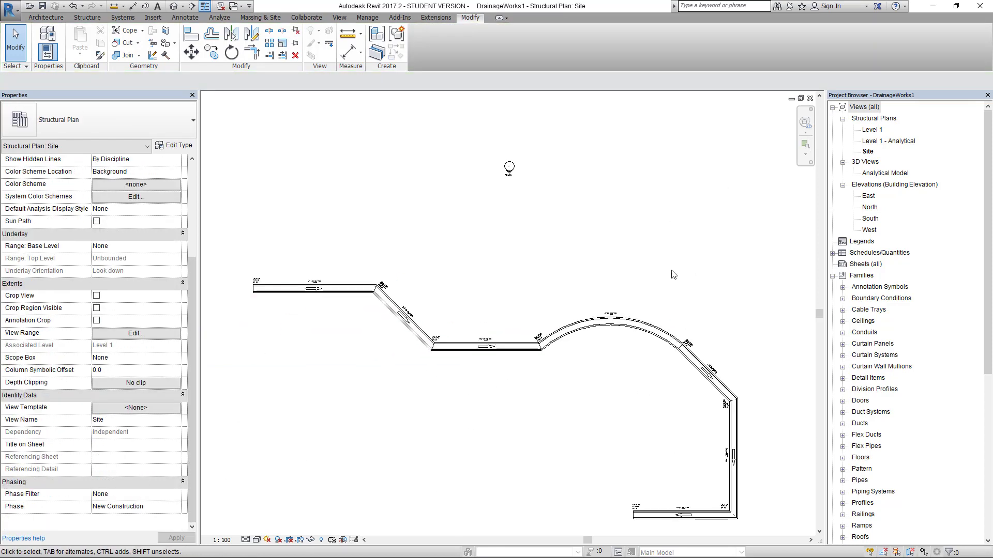
scroll(526, 365, "down", 2)
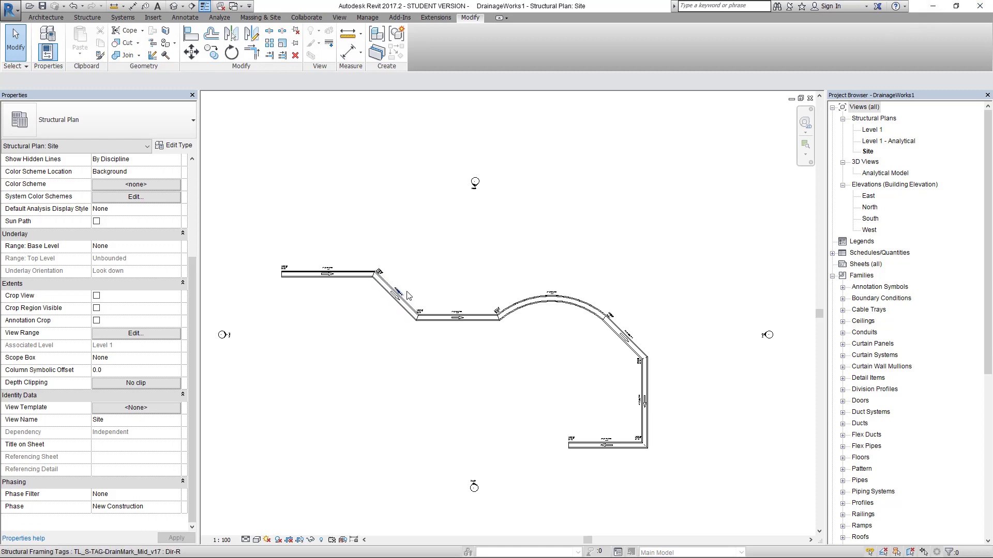
scroll(440, 295, "up", 3)
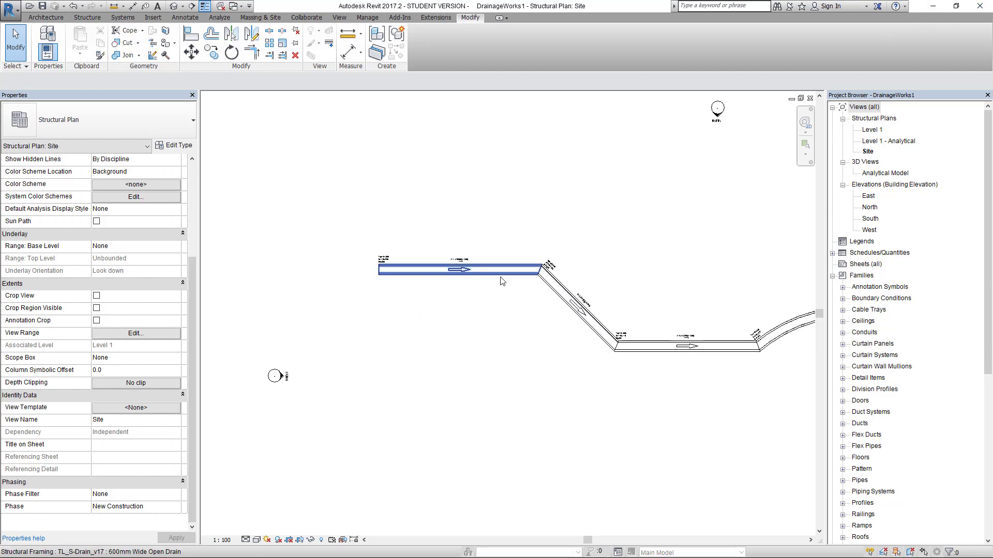
Move drain L1-1 up in the site plan, taking the adjoining end of drain L1-2 with it.
left_click(486, 267)
left_click_drag(487, 267, 560, 203)
key("Escape")
left_click(525, 252)
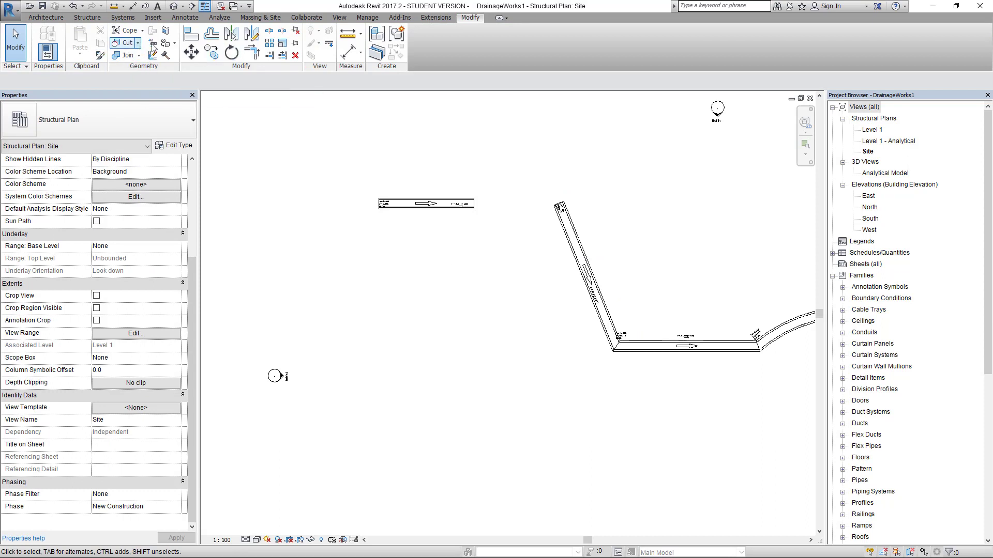
Trim drains L1-2 and L1-1 to a corner and fit the whole drain run in view.
key("t")
key("r")
left_click(580, 259)
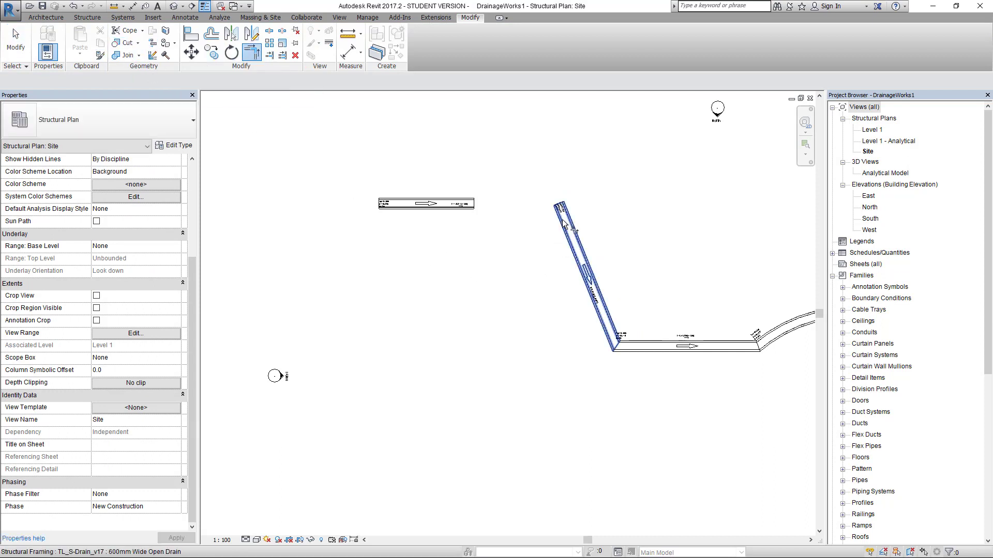
left_click(456, 255)
key("z")
key("f")
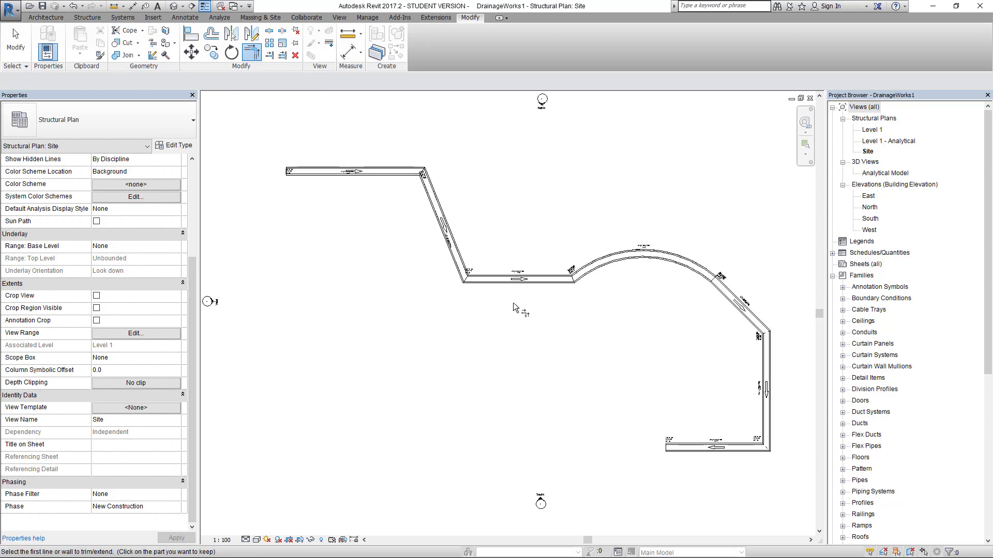
Move drain L1-3 up until it lies about 10000 mm below L1-1 and unjoin it from the curved drain.
key("Escape")
left_click(518, 285)
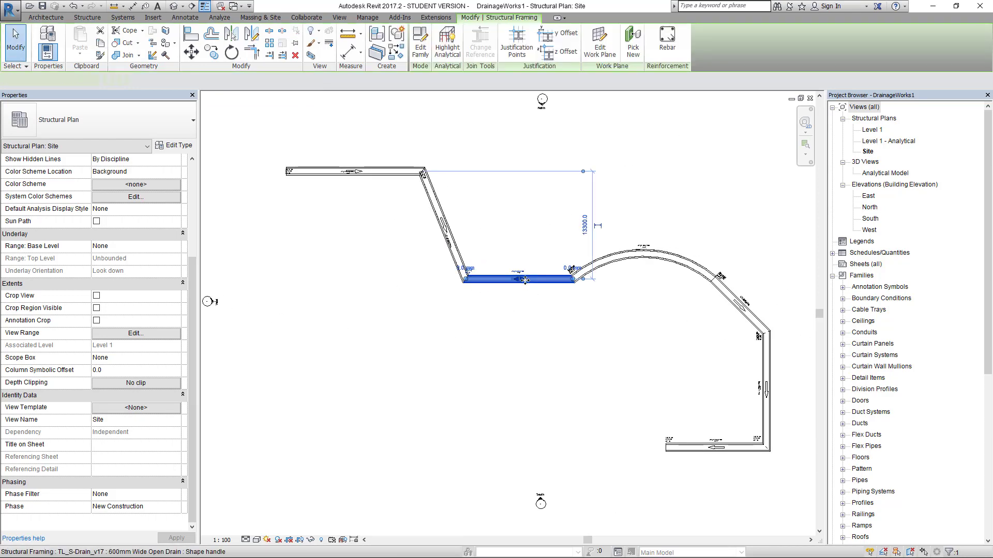
left_click_drag(518, 286, 500, 258)
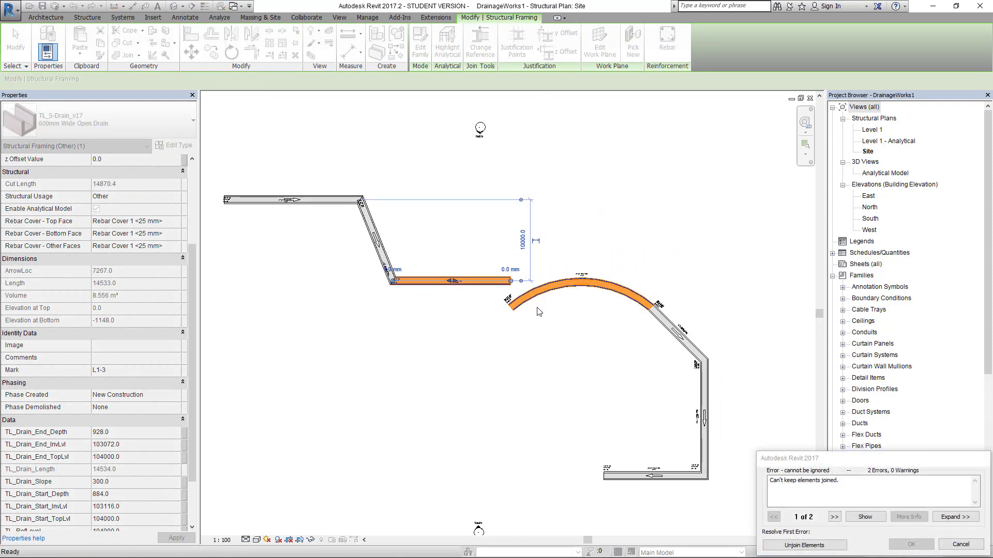
left_click(804, 546)
Shift the start of curved drain L2-1 and stretch L1-3's downstream end to meet it, about 16756 mm long.
left_click(567, 281)
scroll(529, 302, "up", 3)
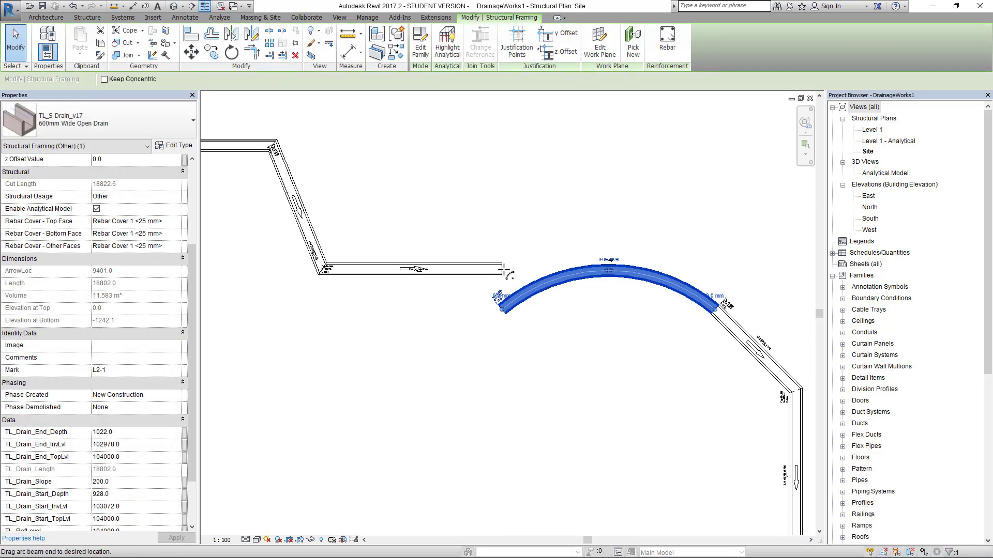
left_click_drag(495, 267, 528, 292)
left_click(488, 296)
left_click(485, 275)
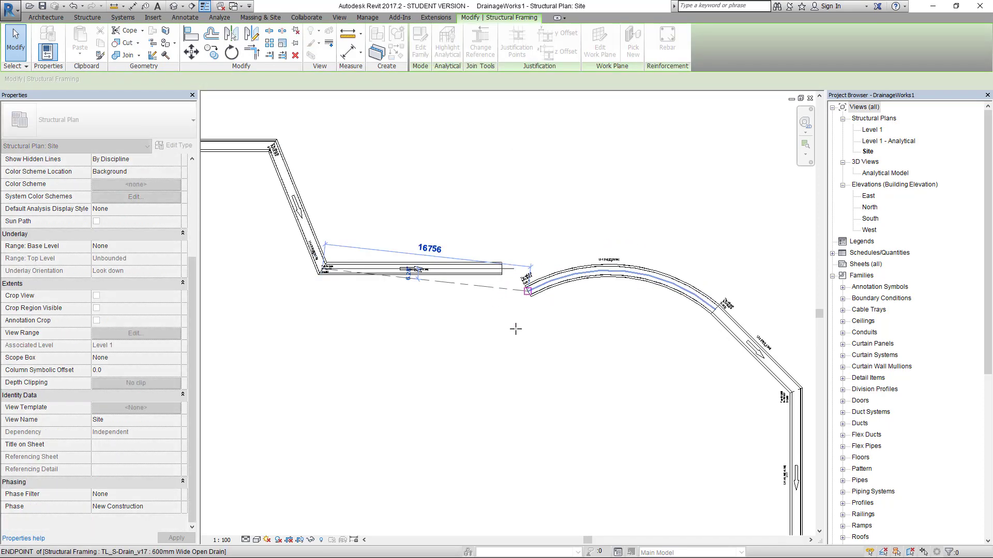
left_click(518, 333)
scroll(552, 351, "down", 2)
middle_click_drag(590, 384, 455, 303)
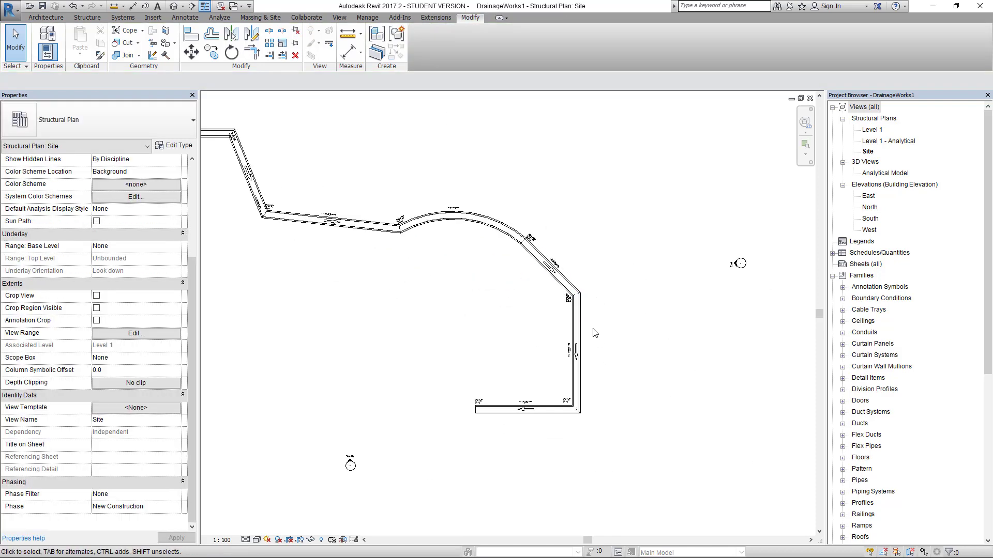
Move vertical drain L3-1 outward to the right, keeping its connected drains attached.
left_click(577, 335)
left_click_drag(578, 336, 603, 327)
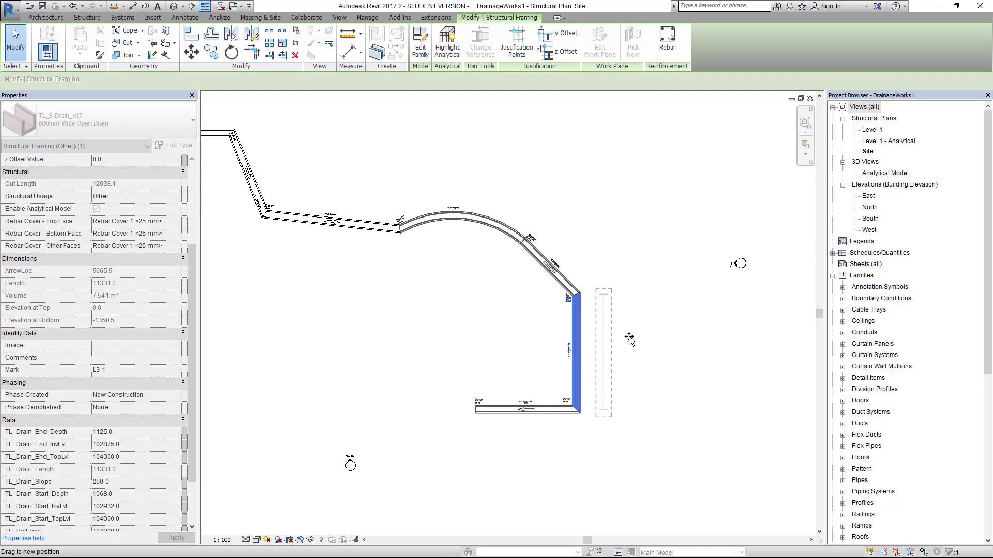
left_click(405, 374)
scroll(405, 339, "down", 1)
middle_click_drag(383, 335, 494, 379)
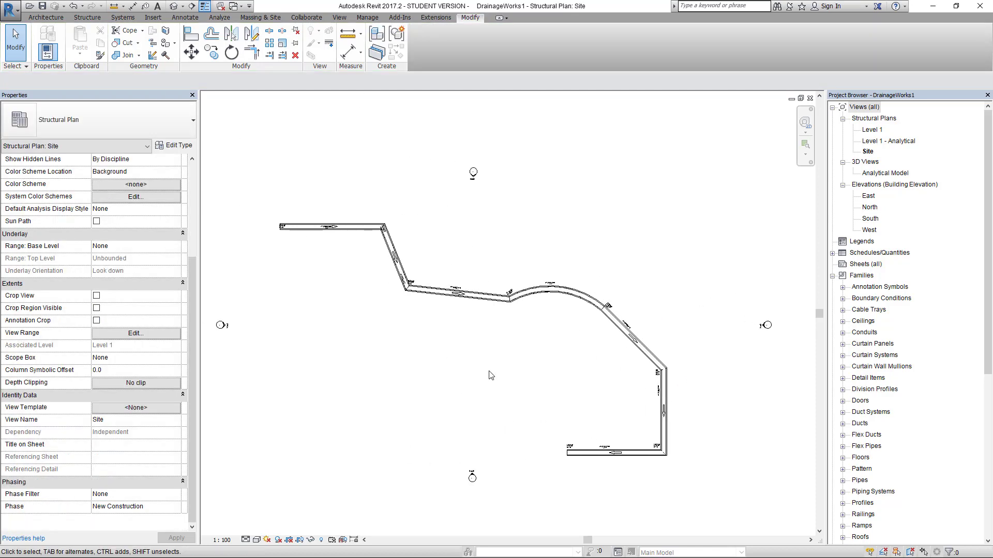
Examine where the start and middle tags sit on the relocated drains L1-1 and L1-2.
scroll(410, 267, "up", 2)
scroll(272, 207, "up", 5)
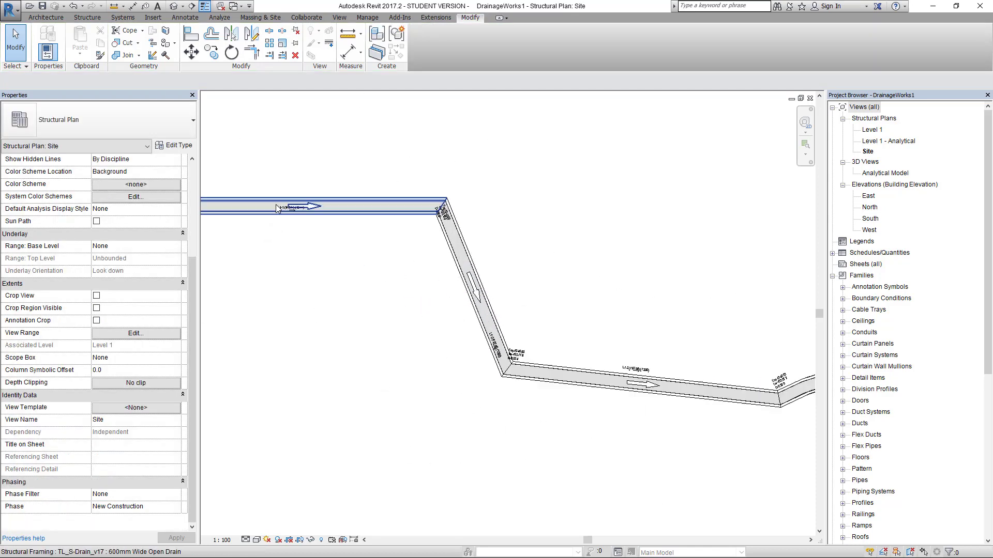
scroll(342, 260, "down", 3)
middle_click_drag(324, 273, 479, 283)
scroll(362, 208, "up", 3)
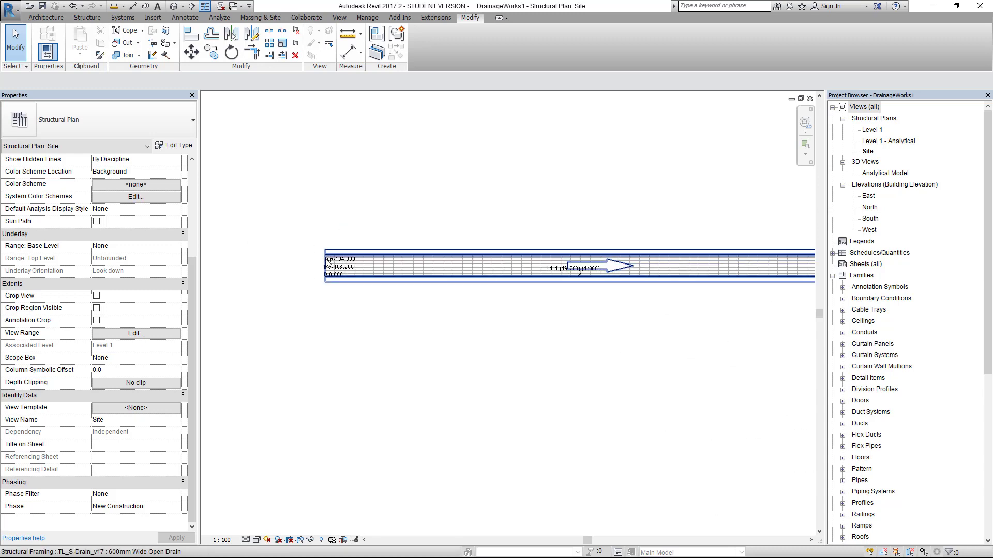
scroll(317, 256, "up", 2)
left_click_drag(276, 205, 450, 390)
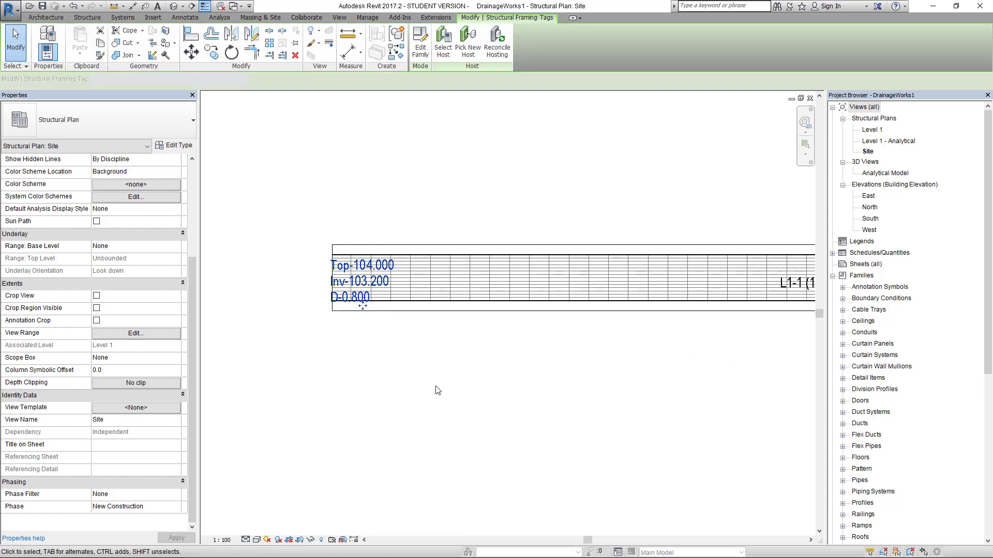
scroll(375, 339, "down", 4)
scroll(443, 310, "up", 5)
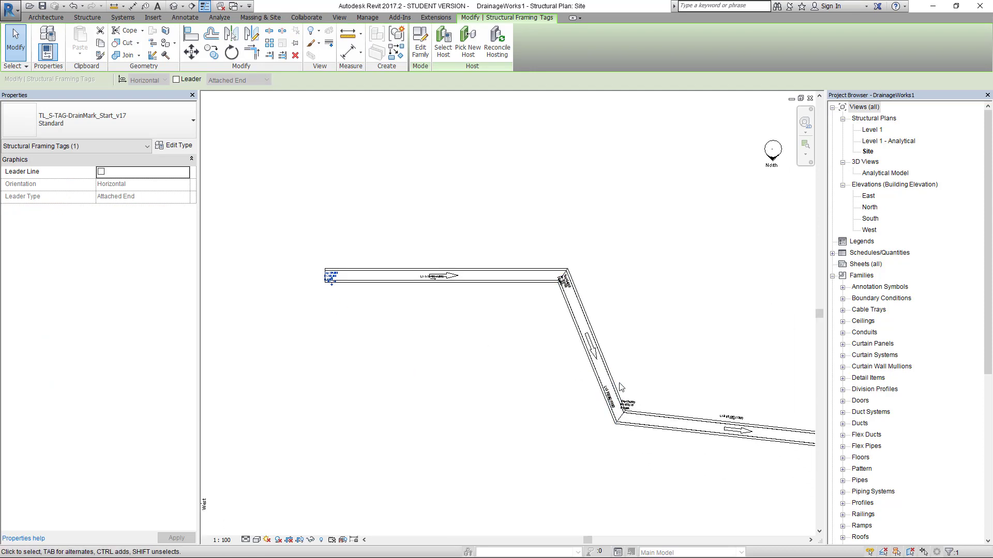
Move drain L1-1's middle tag from inside the drain to just above it.
left_click_drag(236, 150, 378, 279)
left_click_drag(307, 230, 306, 170)
scroll(397, 314, "down", 1)
scroll(477, 270, "down", 2)
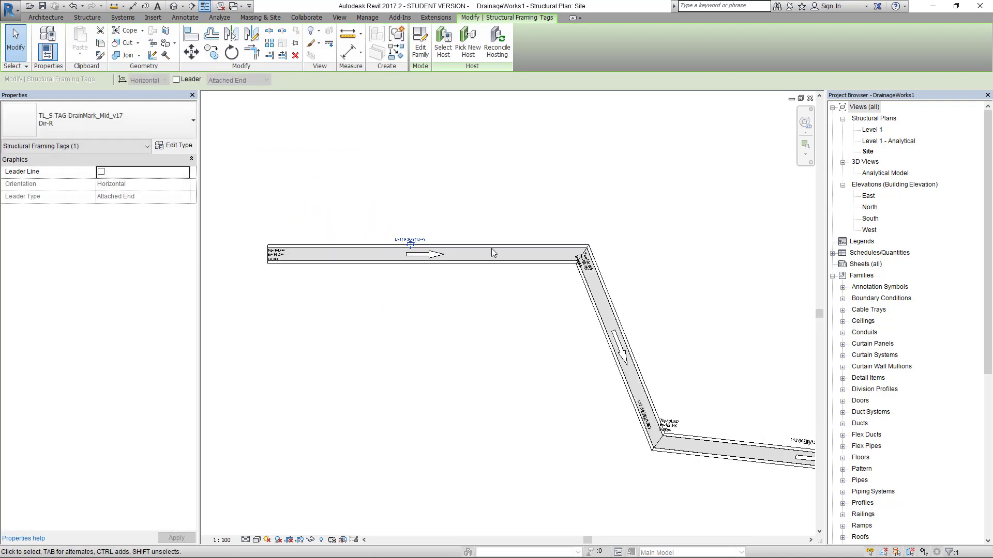
left_click(445, 324)
Delete all Dir-R middle drain tags in the entire project.
scroll(393, 279, "down", 2)
scroll(391, 271, "up", 2)
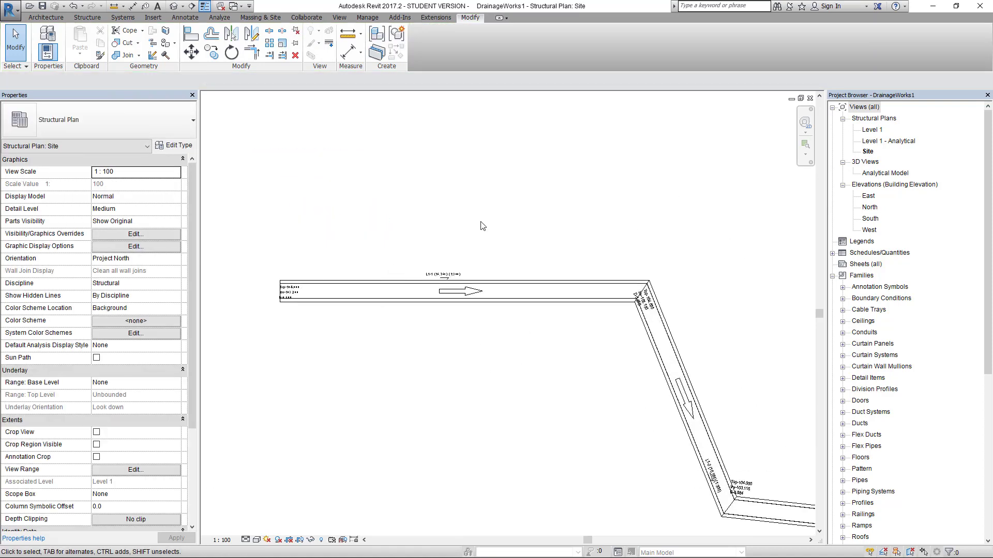
right_click(443, 274)
mouse_move(567, 398)
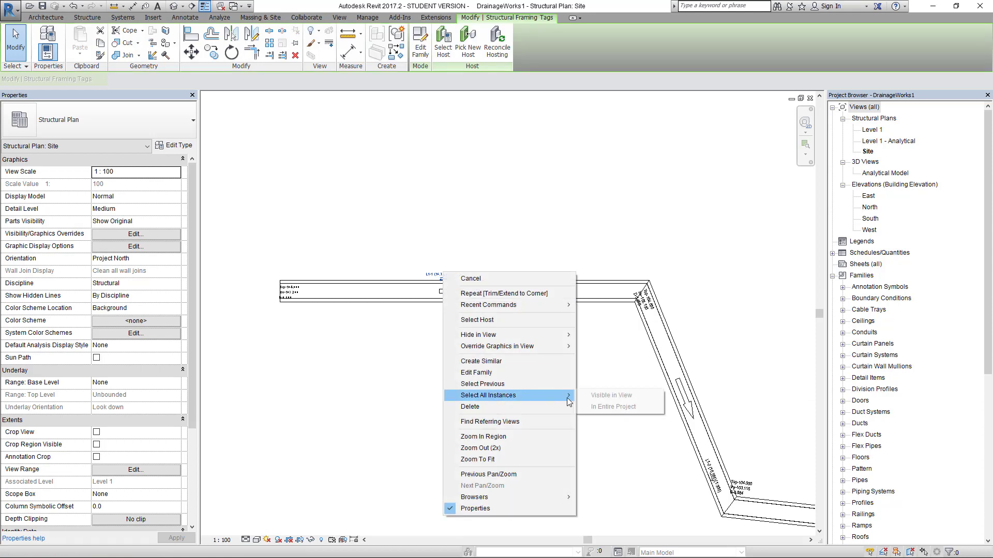
left_click(604, 407)
key("Delete")
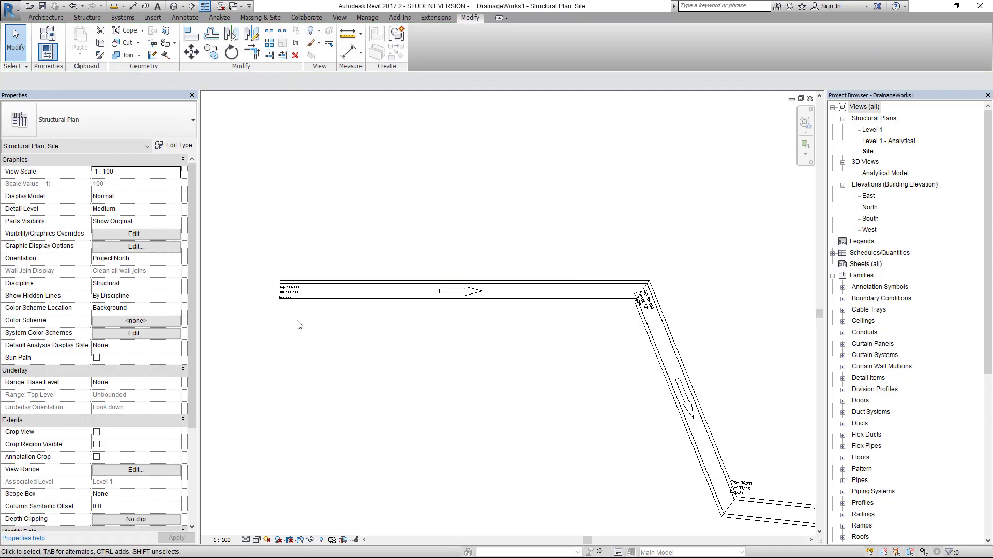
Delete all TL_S-TAG-DrainMark_Start_v17 tags in the entire project and check the remaining drain run.
left_click_drag(259, 259, 311, 331)
right_click(308, 330)
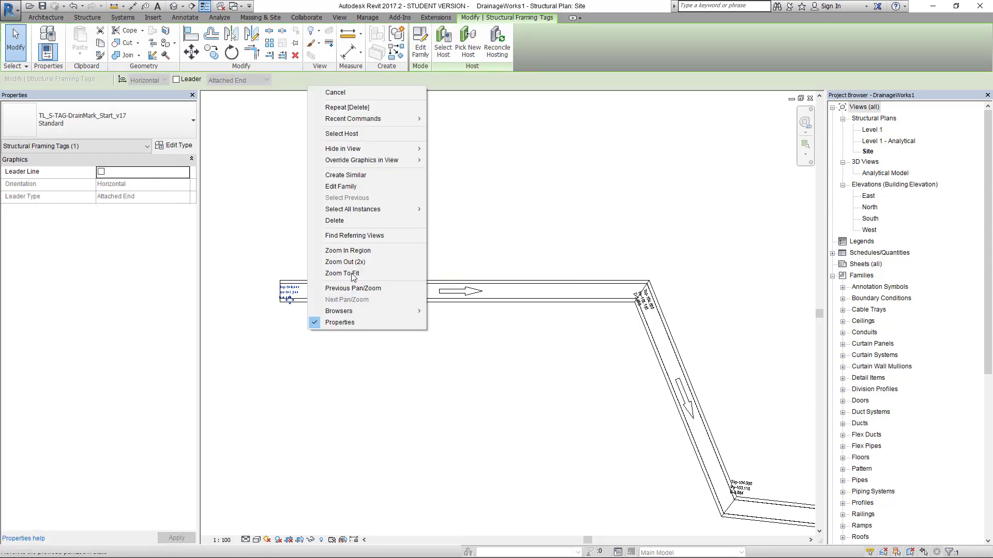
mouse_move(375, 210)
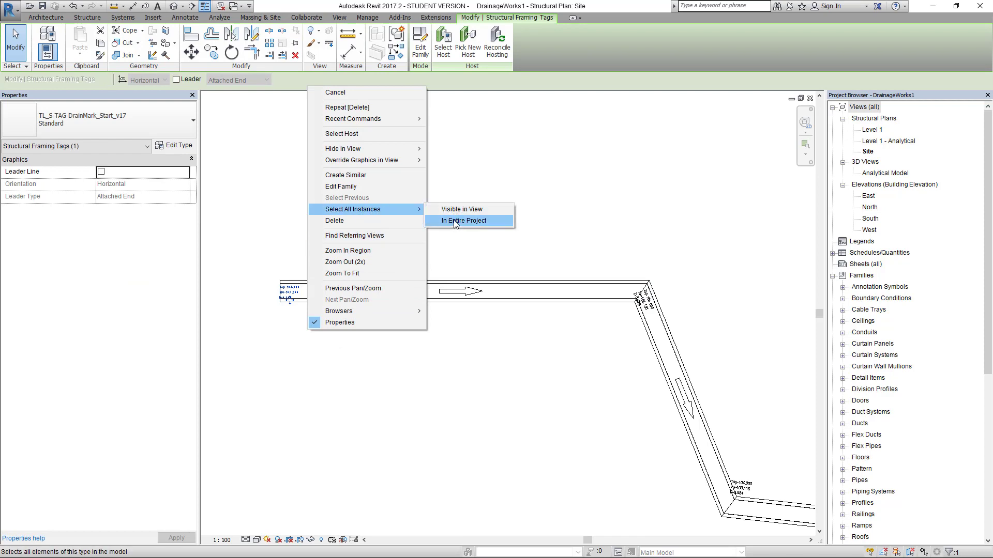
left_click(459, 221)
key("Delete")
scroll(593, 363, "down", 3)
middle_click_drag(620, 423, 403, 290)
scroll(404, 291, "down", 2)
middle_click_drag(700, 438, 660, 382)
scroll(660, 378, "up", 2)
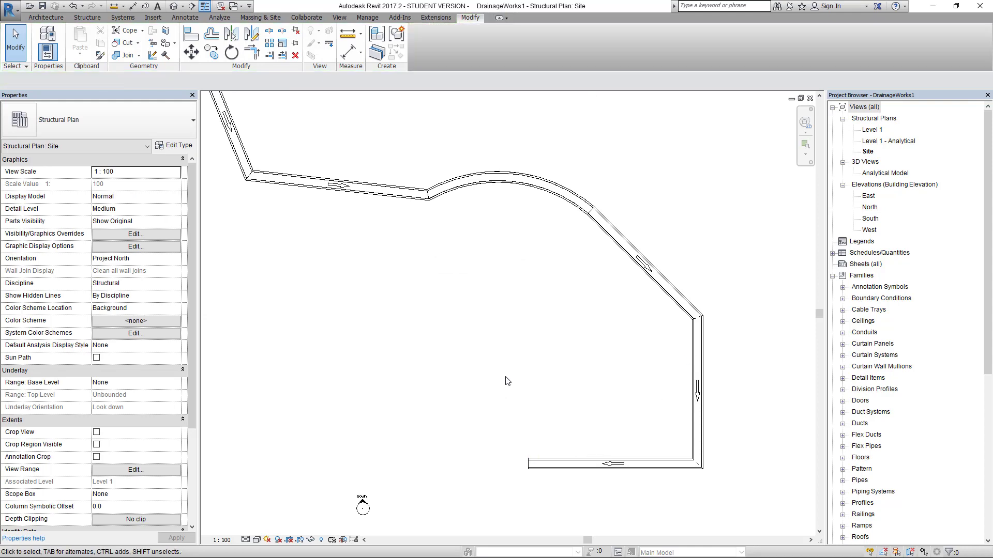
Place beam annotations on drain L1-1 only, using the start and middle drain tags with the end annotation set to None.
scroll(504, 385, "down", 2)
scroll(500, 356, "down", 2)
left_click(336, 223)
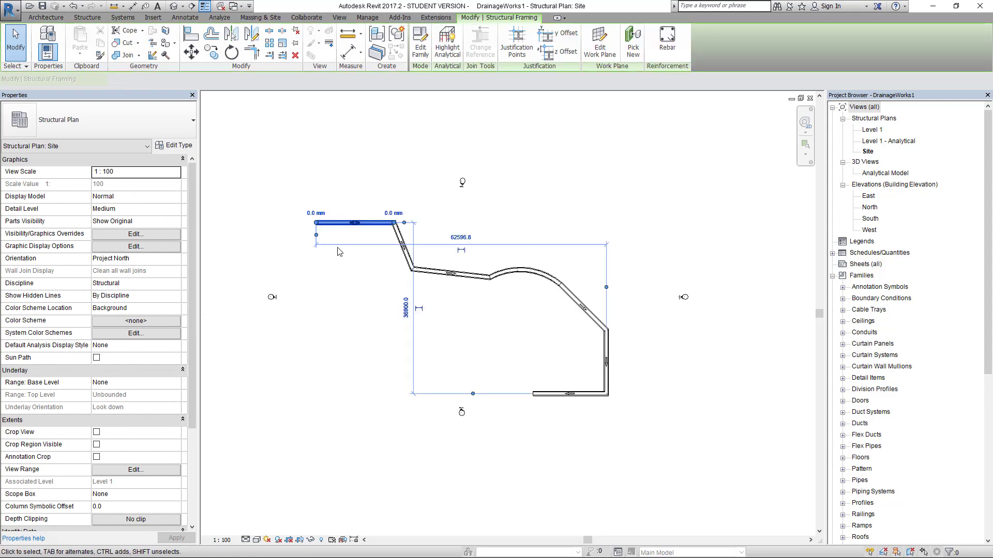
left_click(184, 17)
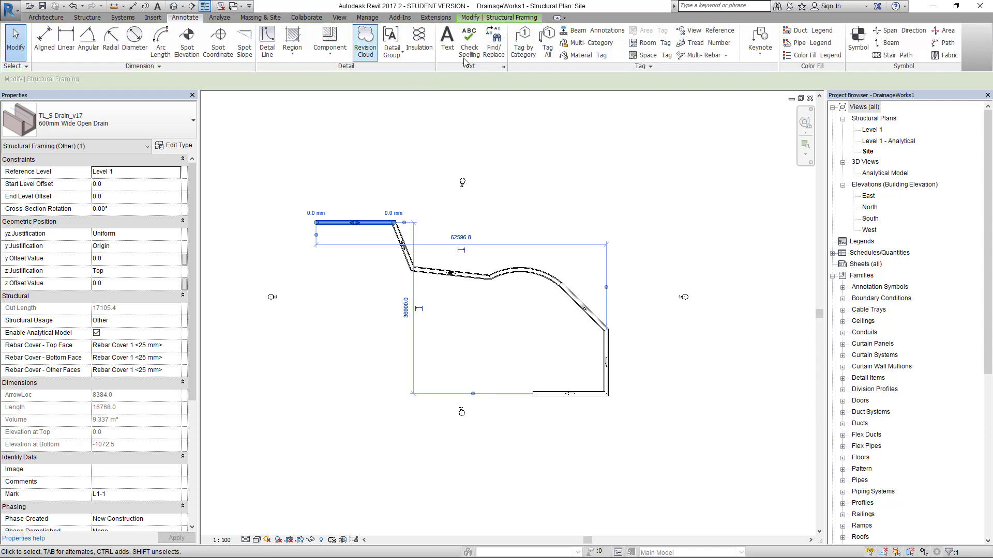
left_click(589, 35)
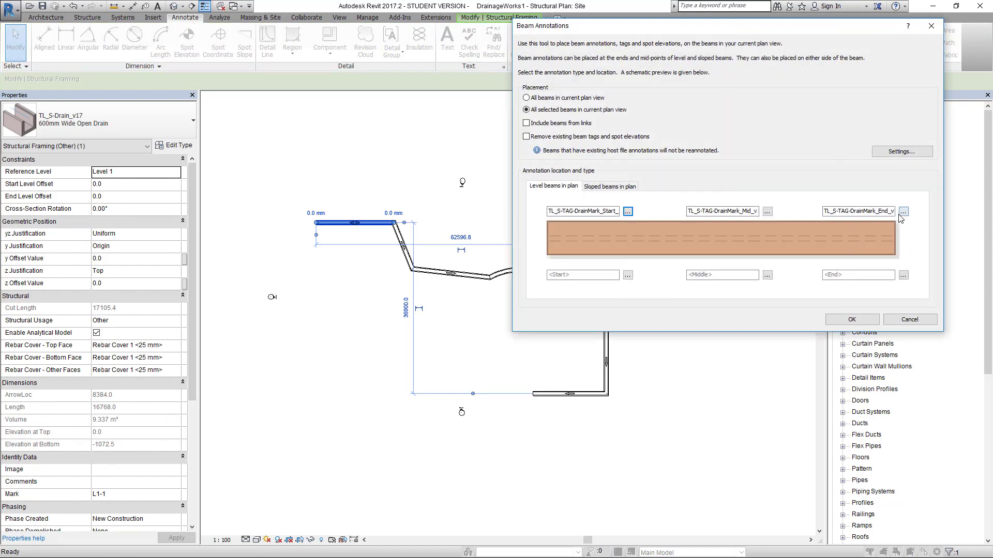
left_click(903, 212)
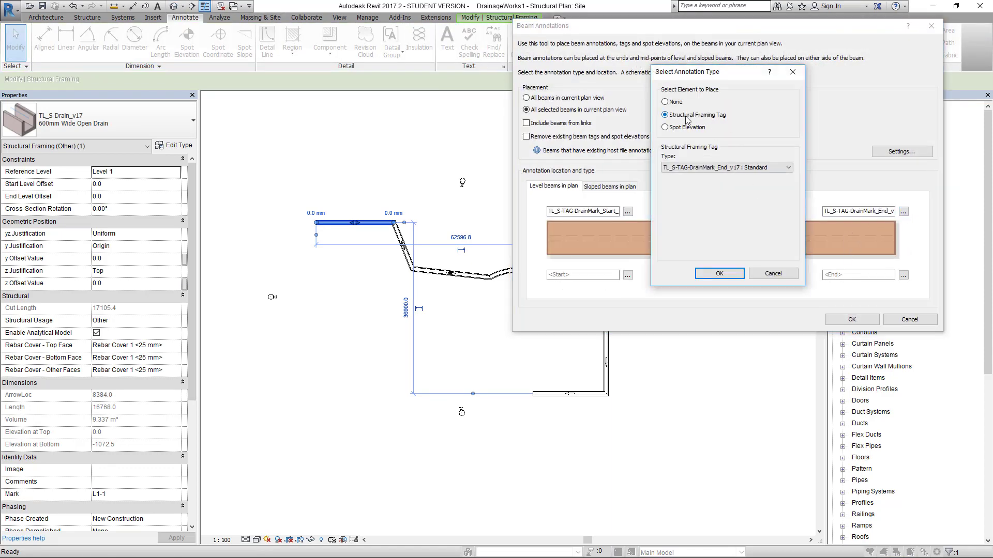
left_click(665, 102)
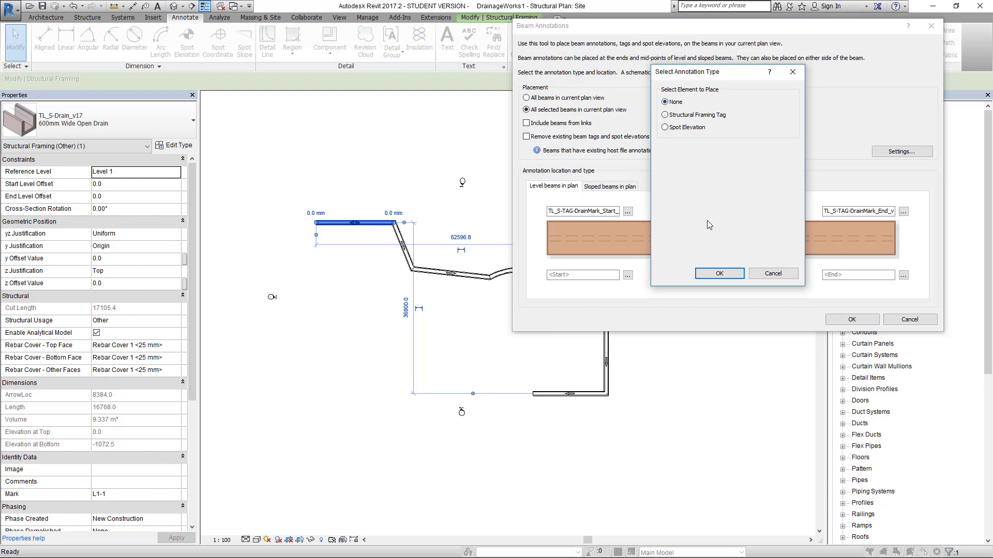
left_click(720, 274)
left_click(851, 320)
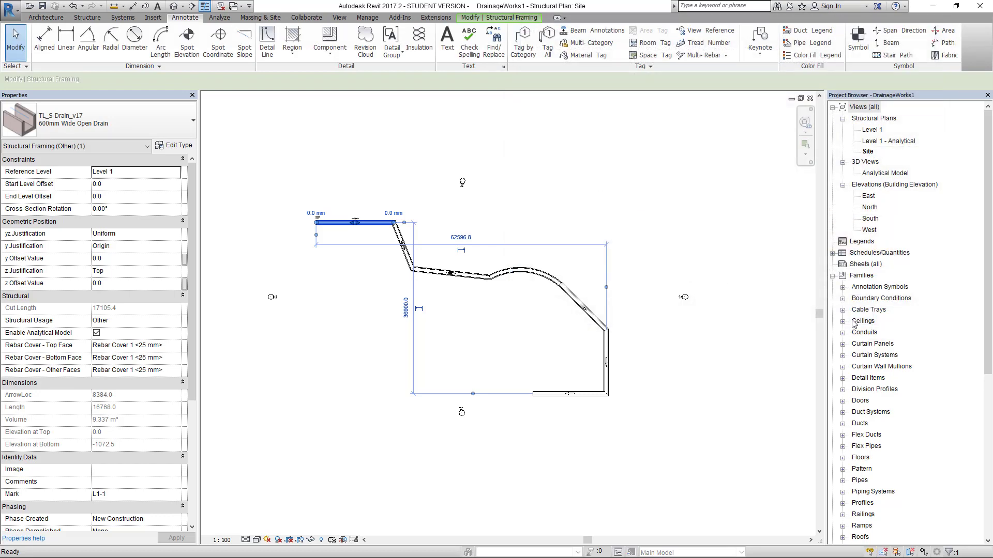
left_click(341, 247)
Place beam annotations on the six drains downstream of L1-1, using the start and middle drain tags and no end tag.
scroll(341, 247, "up", 2)
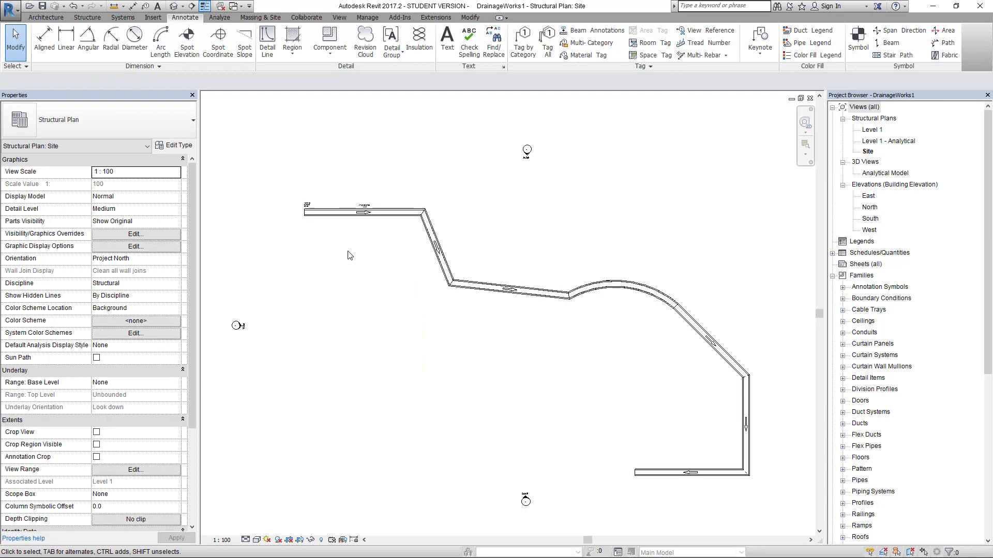
left_click(437, 236)
left_click(509, 289, "ctrl")
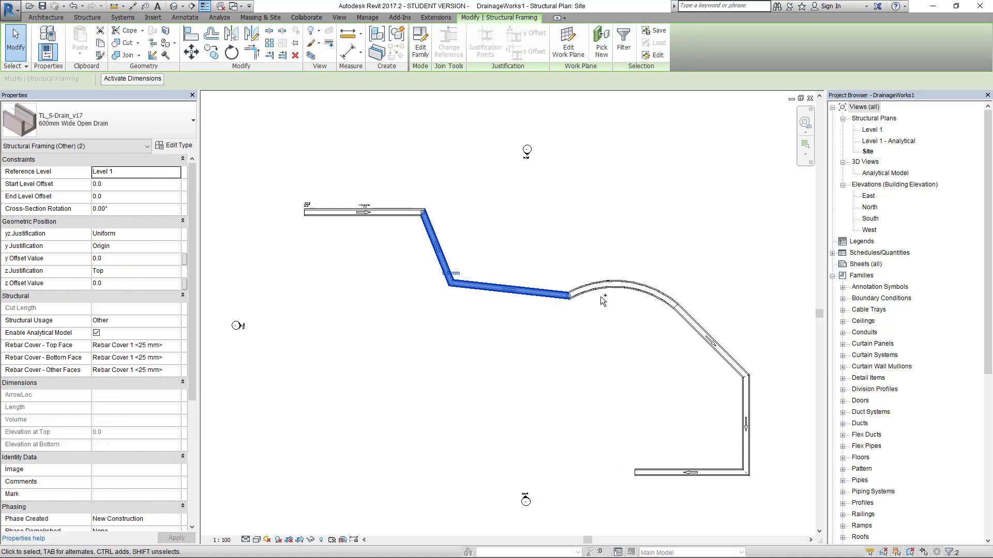
left_click(693, 324, "ctrl")
left_click(743, 391, "ctrl")
left_click(712, 473, "ctrl")
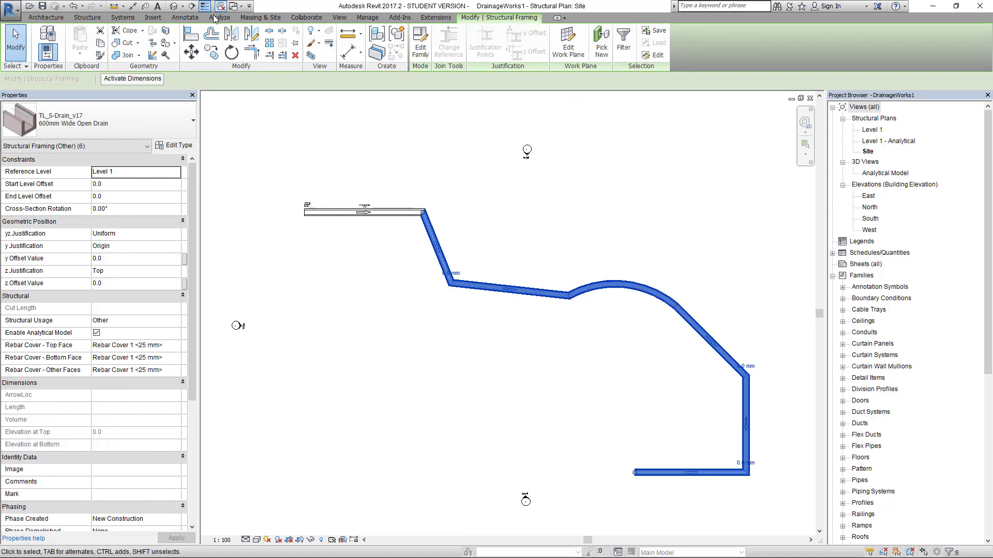
left_click(185, 17)
left_click(594, 30)
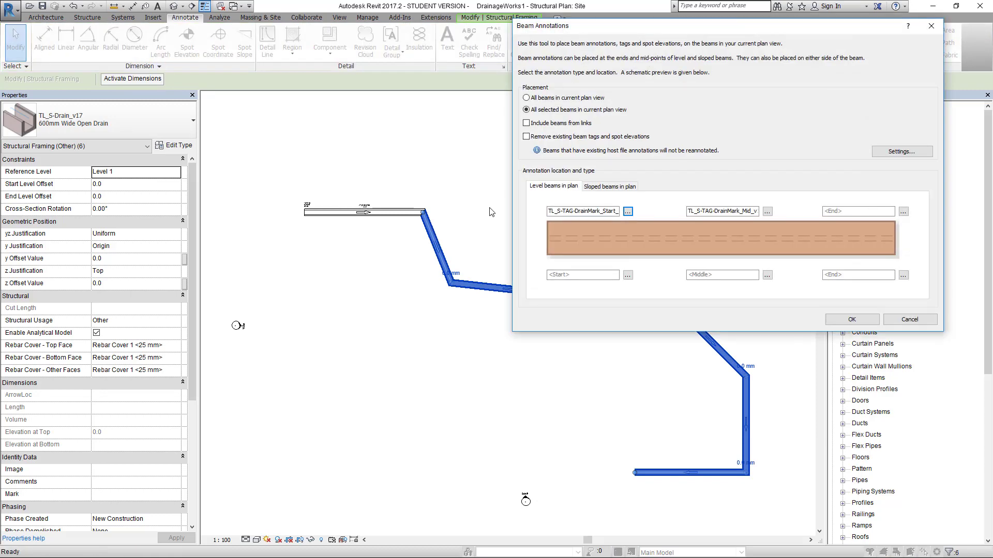
left_click(853, 319)
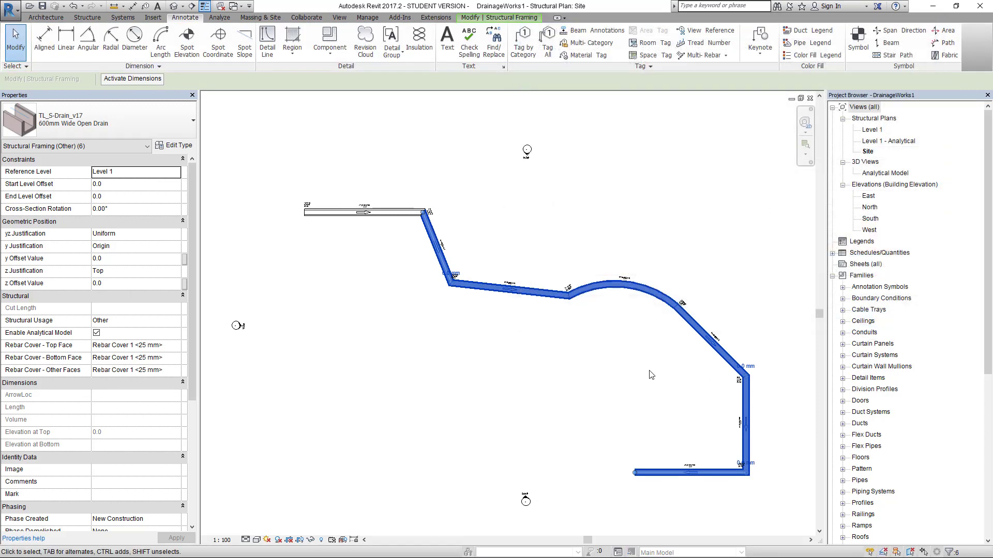
Move drain L3-2's start tag slightly left so it clears the vertical drain at the corner.
scroll(726, 466, "up", 5)
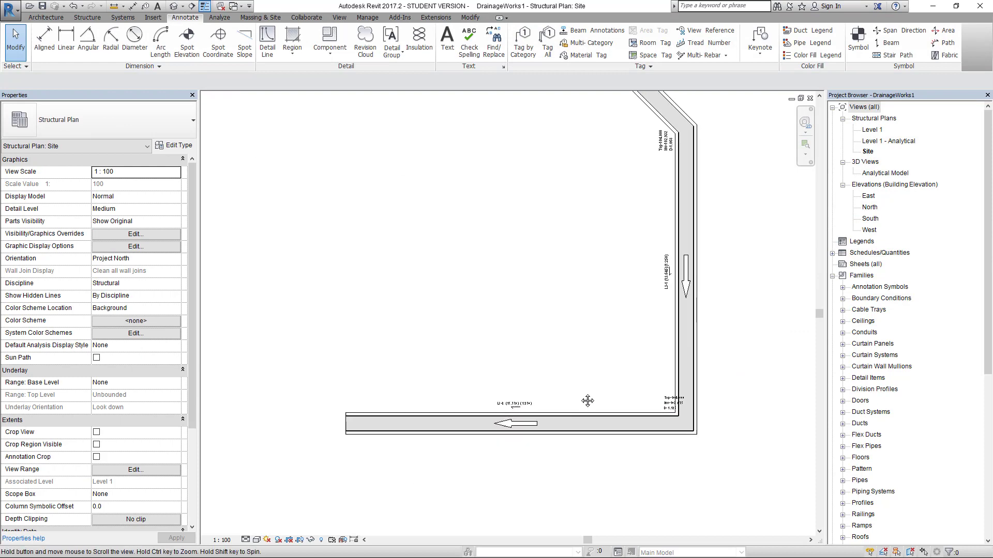
left_click(686, 400)
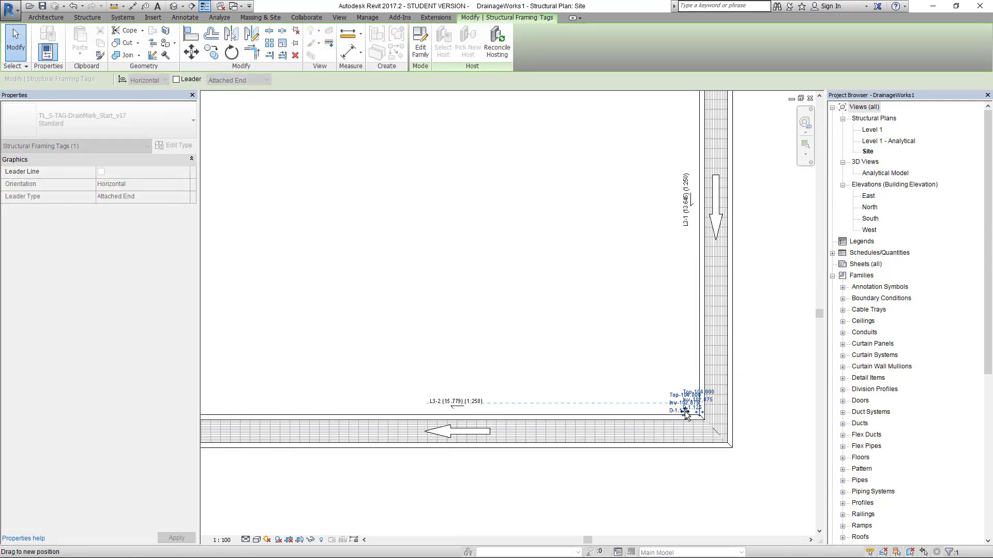
scroll(572, 480, "down", 1)
left_click(441, 474)
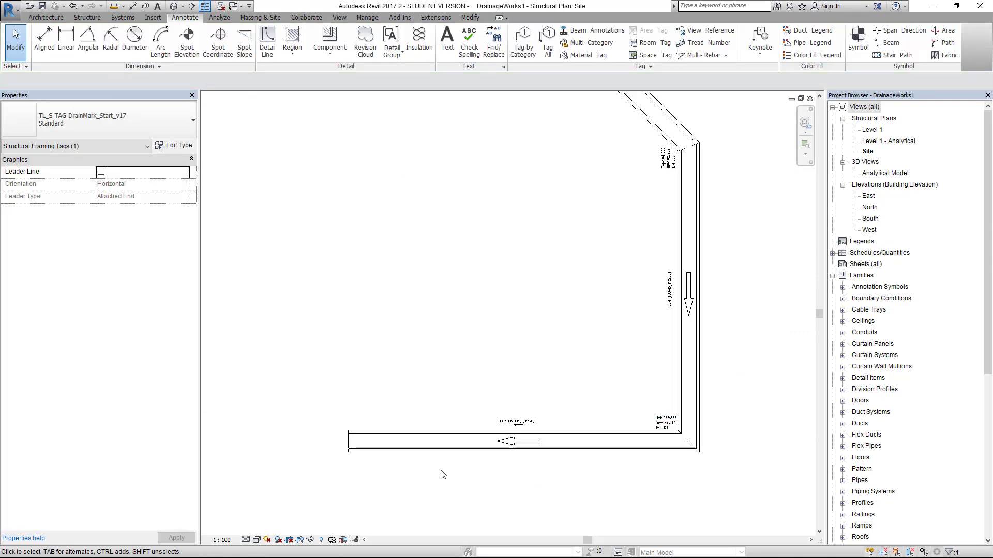
Try to add beam annotations to drain L3-2 only, with TL_S-TAG-DrainMark_End_v17 : Standard as the end tag.
left_click(417, 443)
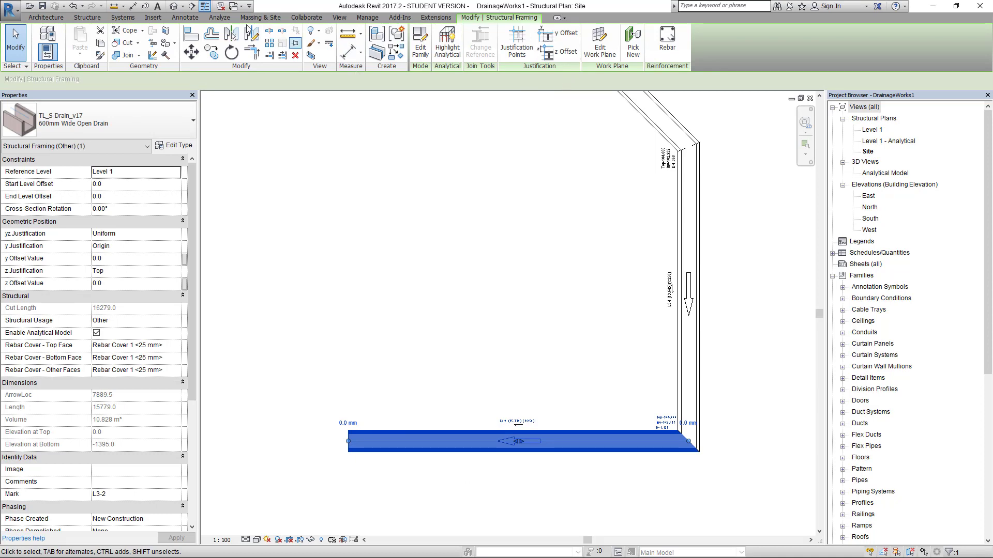
left_click(185, 17)
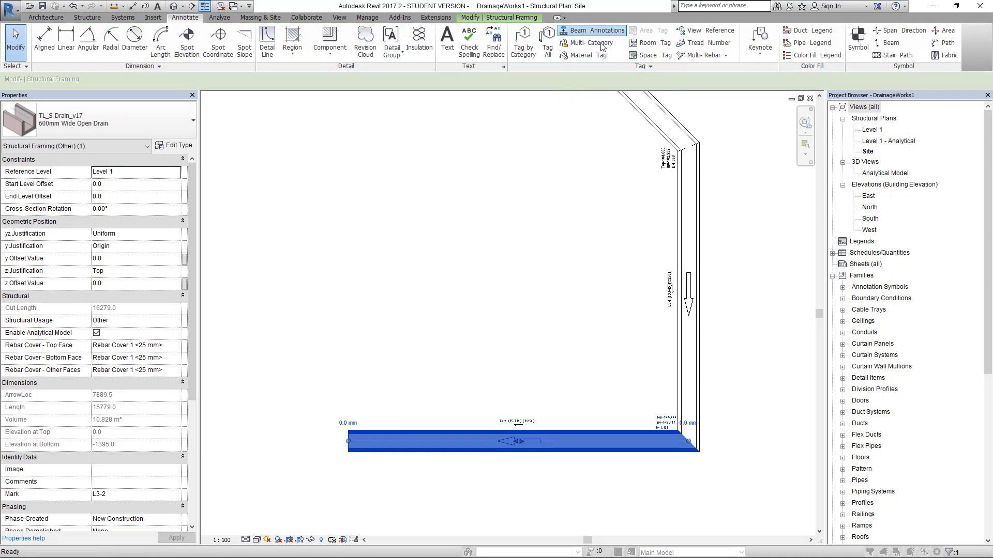
left_click(579, 32)
left_click(903, 211)
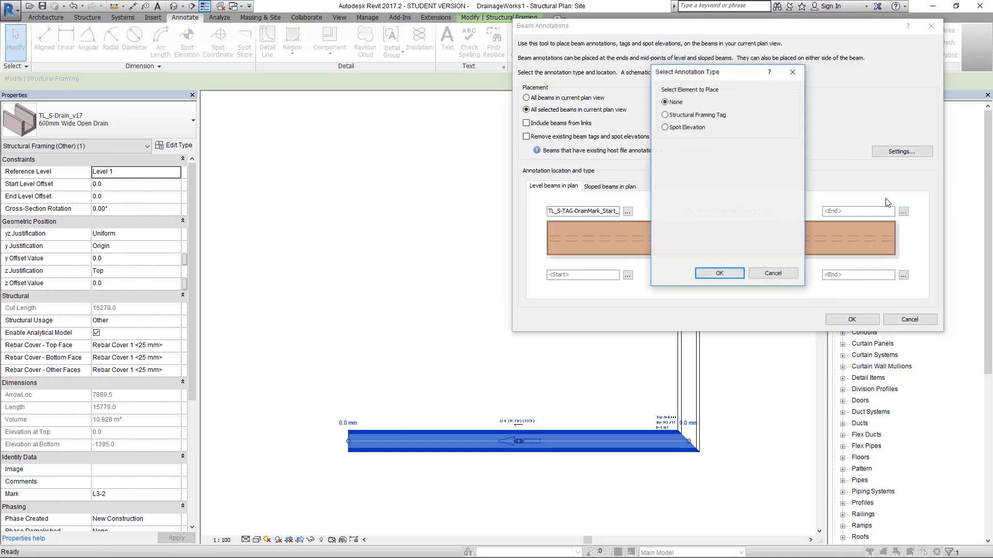
left_click(719, 115)
left_click(750, 168)
left_click(724, 184)
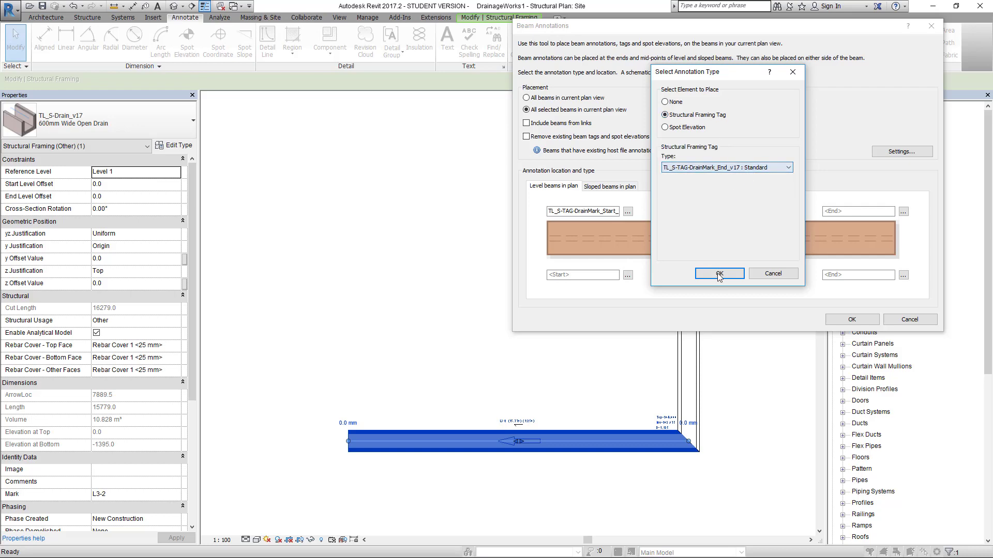
left_click(719, 273)
left_click(852, 319)
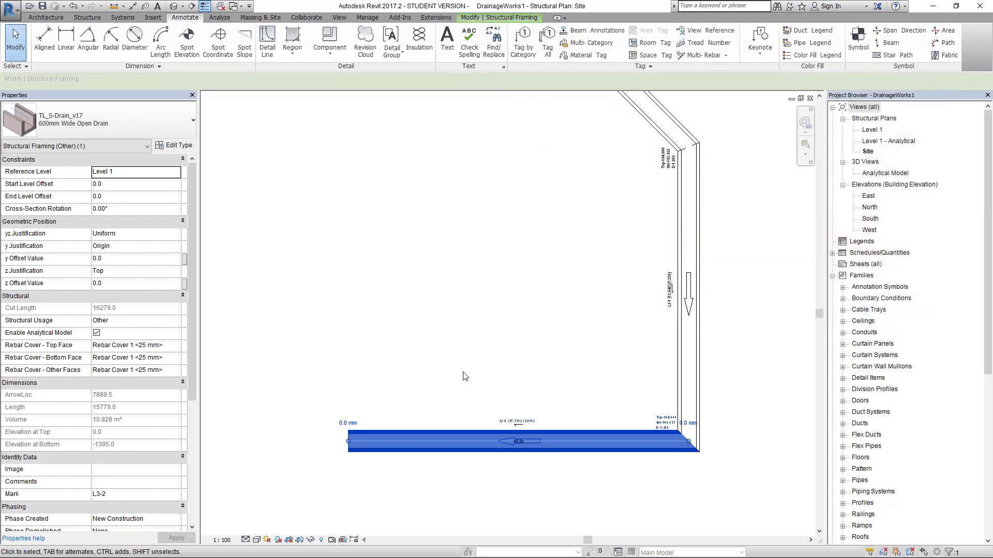
scroll(436, 372, "down", 2)
left_click(457, 461)
Delete drain L3-2's start tag at the corner with drain L3-1.
scroll(559, 408, "up", 7)
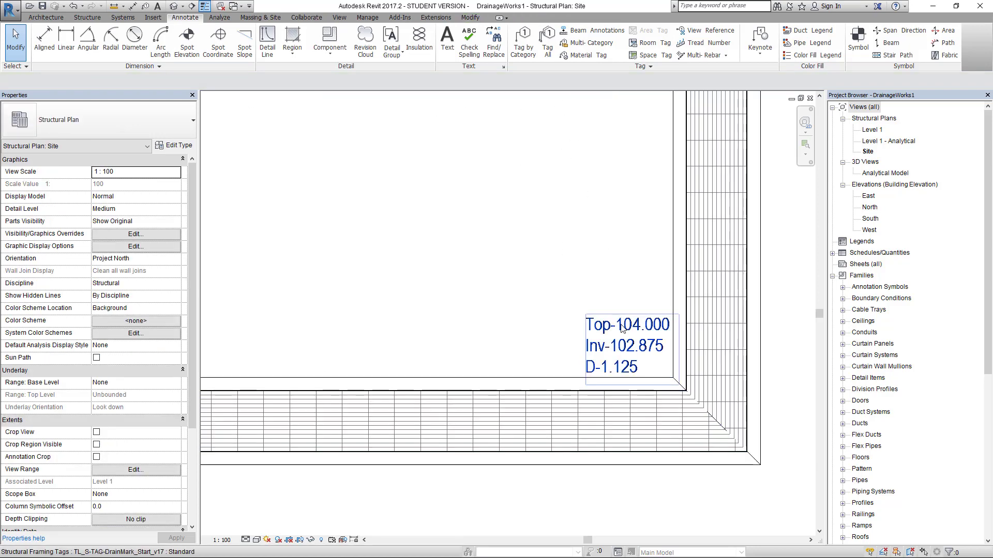
scroll(629, 319, "down", 5)
scroll(618, 334, "up", 4)
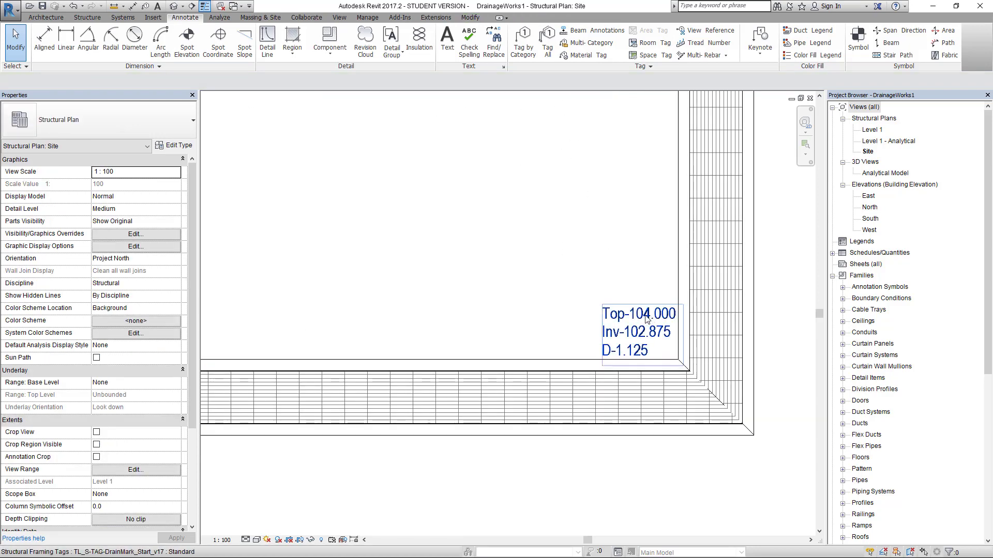
left_click(634, 323)
key("Escape")
scroll(511, 308, "down", 6)
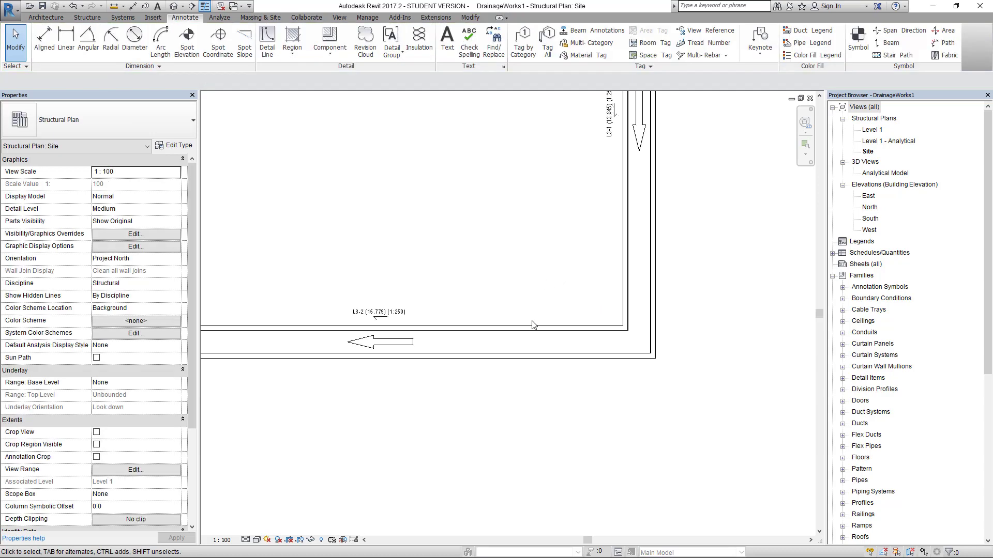
Try to re-annotate drain L3-2 alone with the start, middle and end drain tags.
left_click(511, 364)
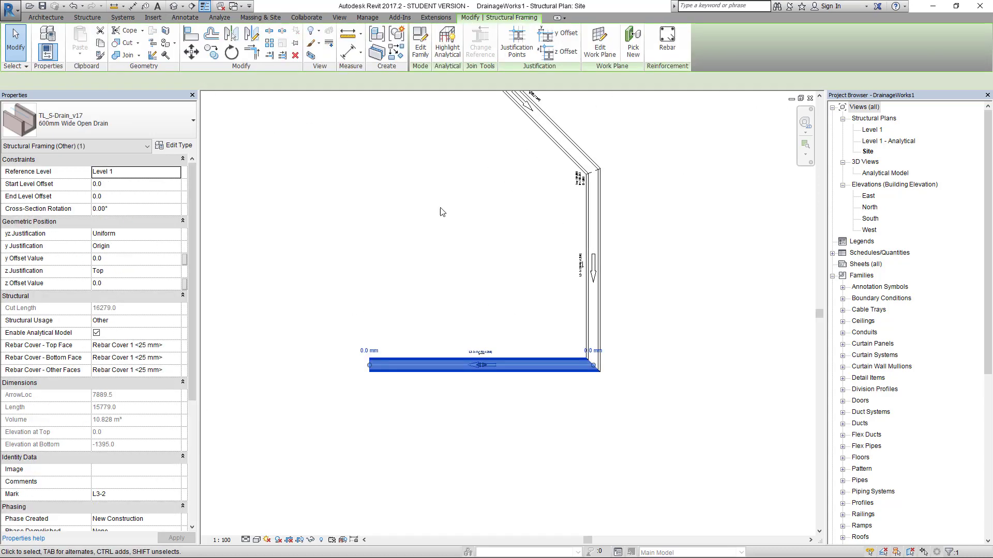
left_click(184, 17)
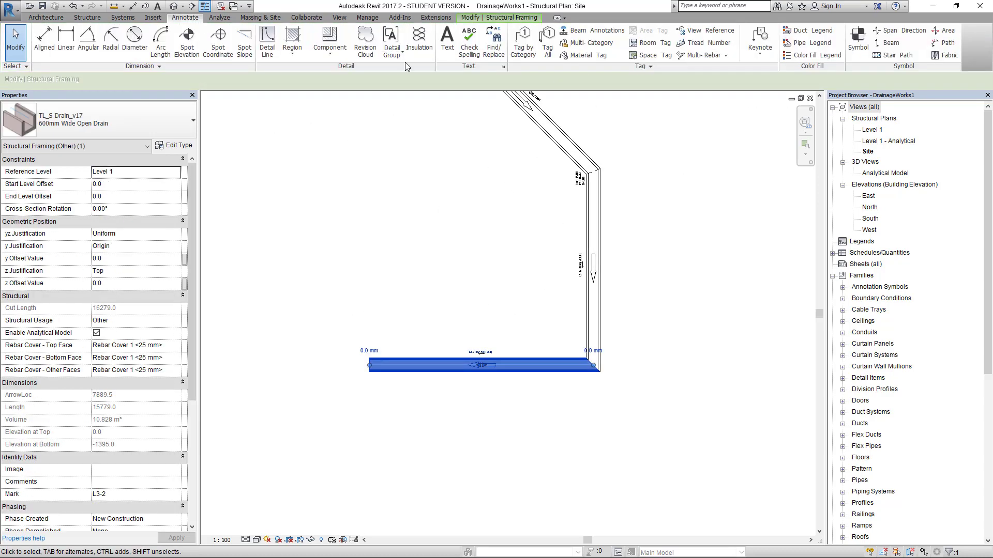
left_click(590, 31)
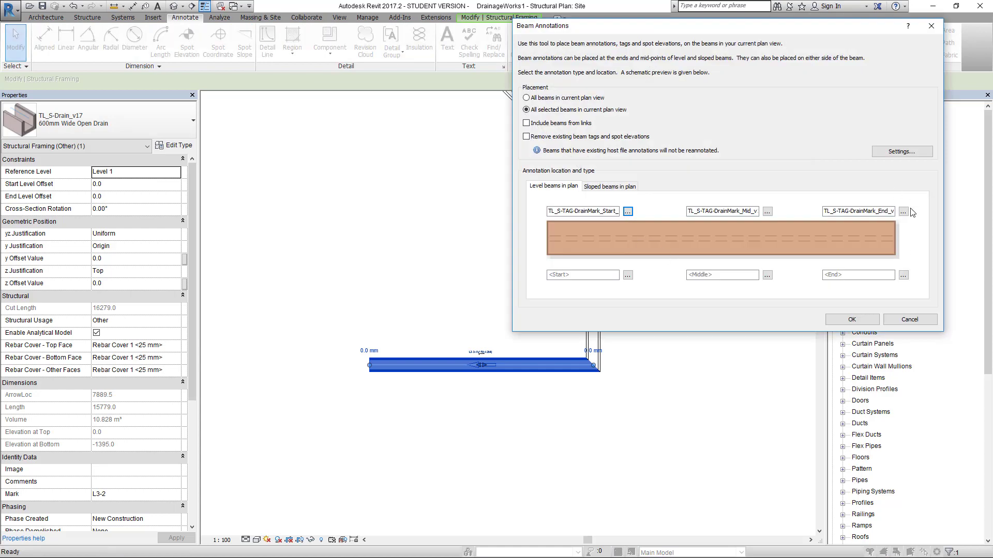
left_click(851, 320)
left_click(504, 304)
Tag drain L3-2 by category without a leader and check the loaded tags and symbols.
scroll(504, 303, "down", 3)
key("t")
key("g")
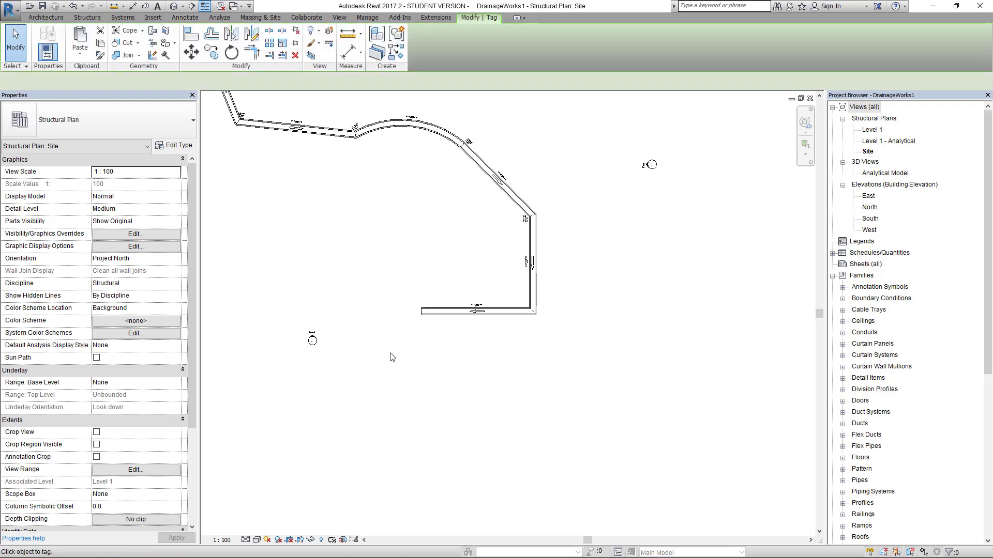
scroll(496, 319, "up", 5)
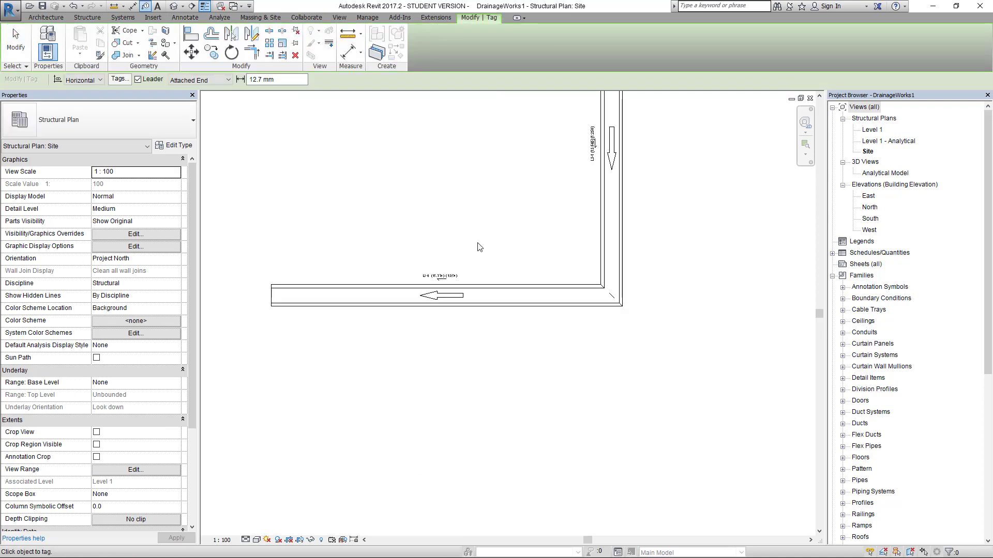
left_click(138, 79)
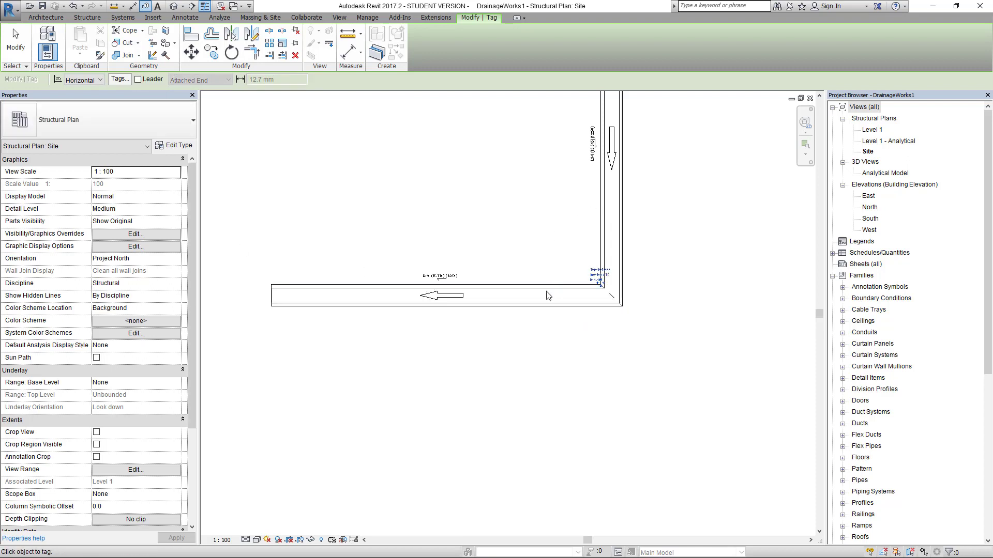
left_click(122, 81)
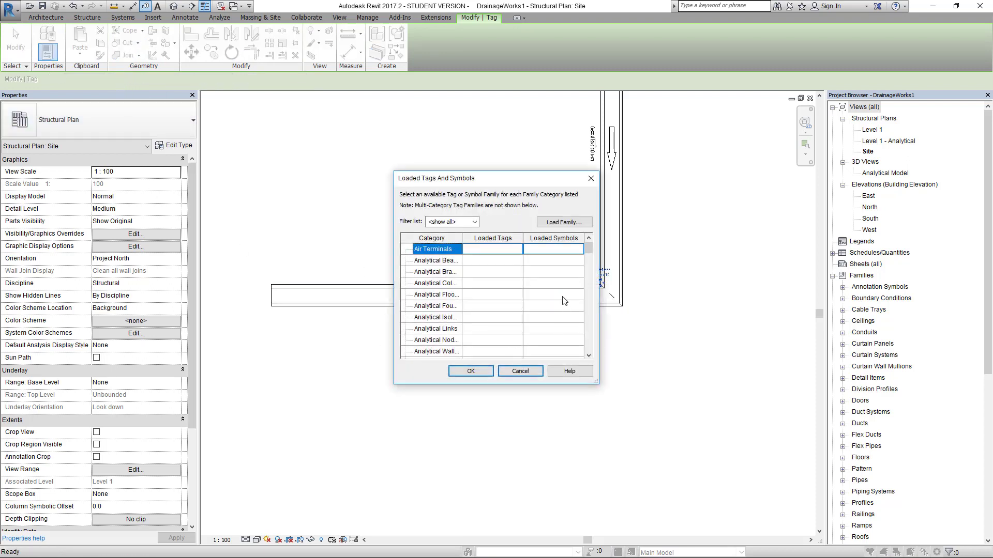
left_click_drag(587, 254, 591, 233)
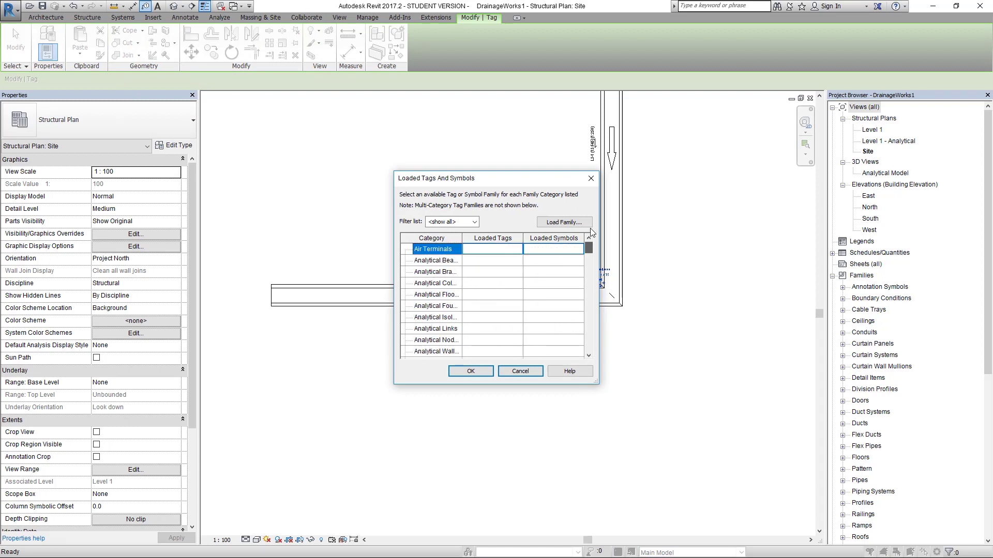
left_click(591, 178)
scroll(582, 308, "up", 3)
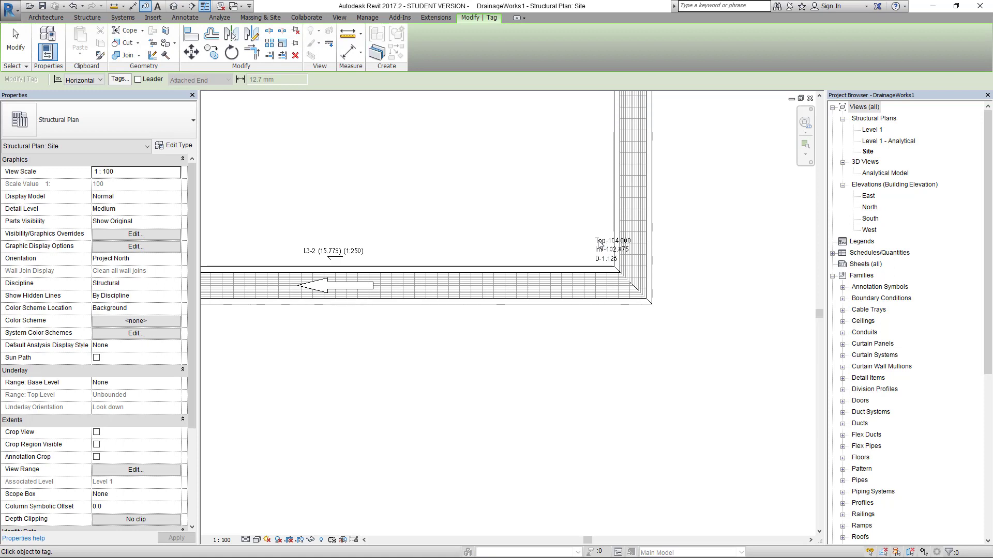
scroll(570, 229, "down", 4)
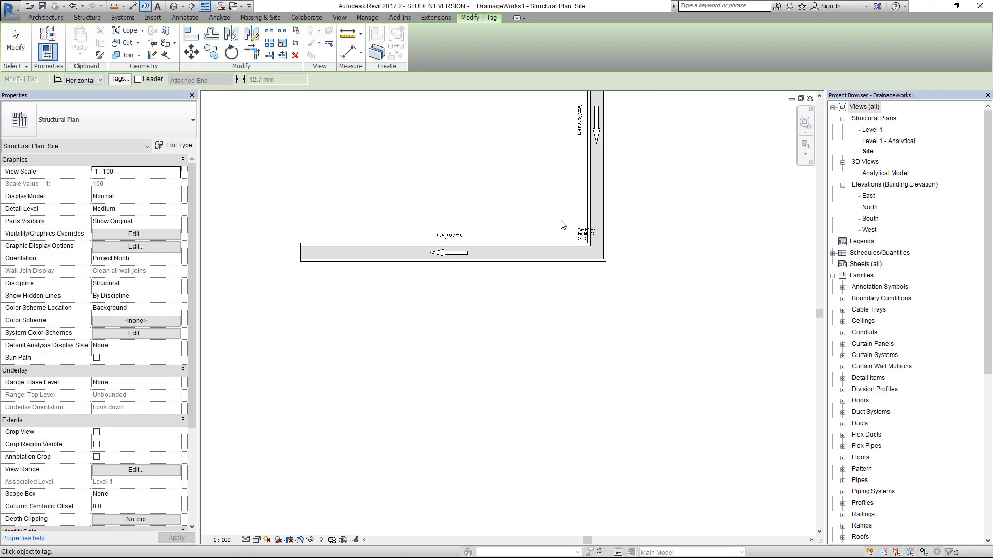
Delete the level tag at the corner of drains L3-1 and L3-2.
left_click(16, 42)
left_click_drag(556, 212, 614, 267)
key("Delete")
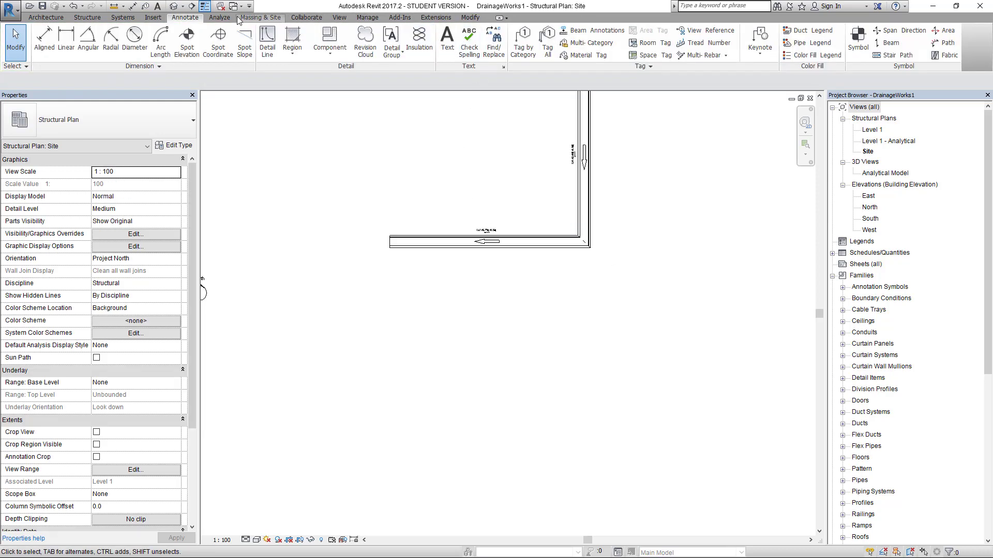
Annotate all beams in the current plan view with start, middle and end drain tags, removing existing beam tags and spot elevations.
left_click(592, 30)
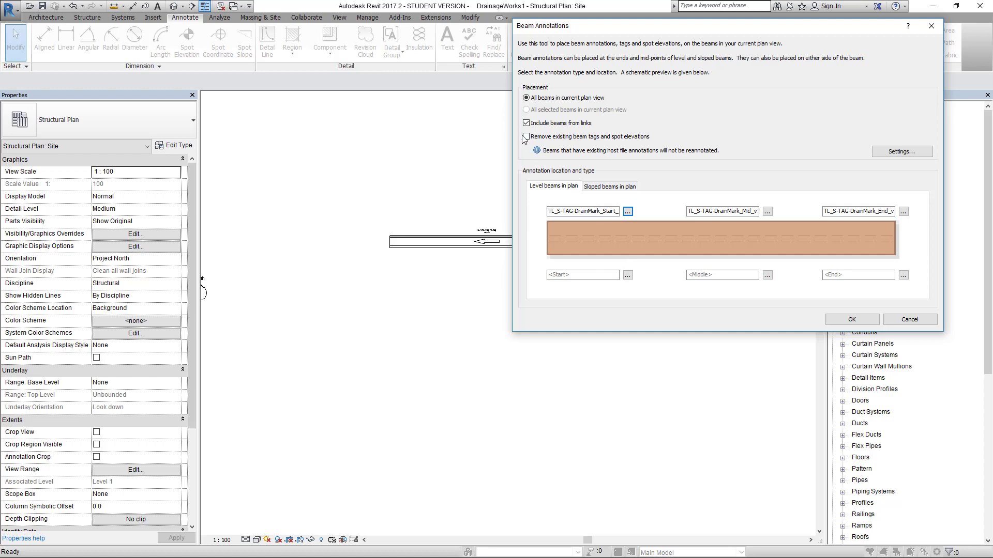
left_click(852, 320)
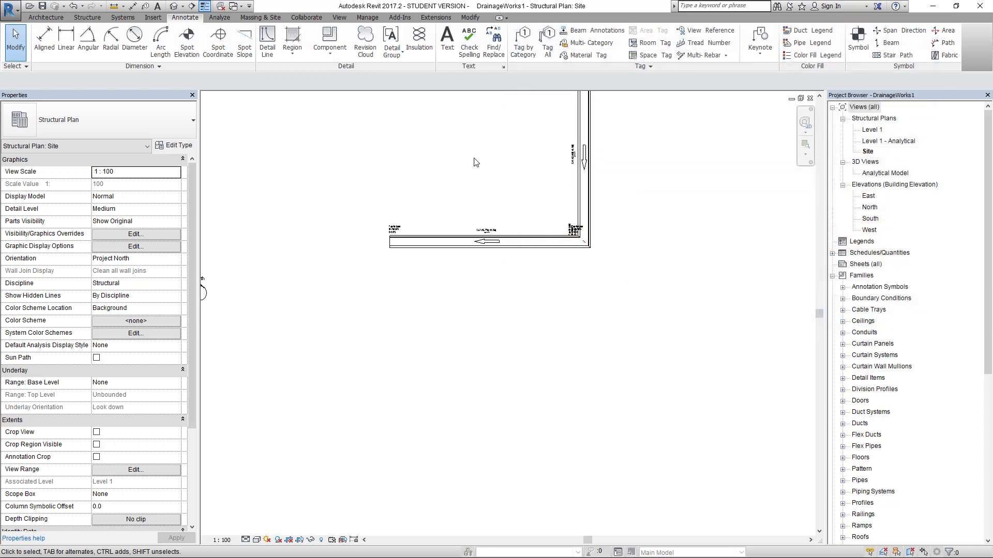
middle_click_drag(476, 164, 500, 383)
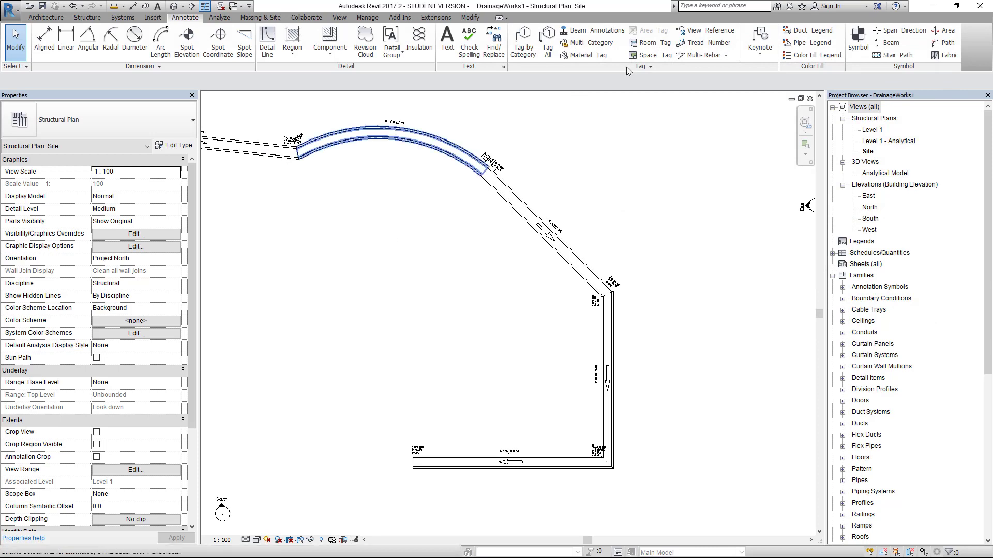
Re-annotate all beams in the plan with start and middle drain tags, setting the end annotation to None and removing existing tags.
left_click(590, 31)
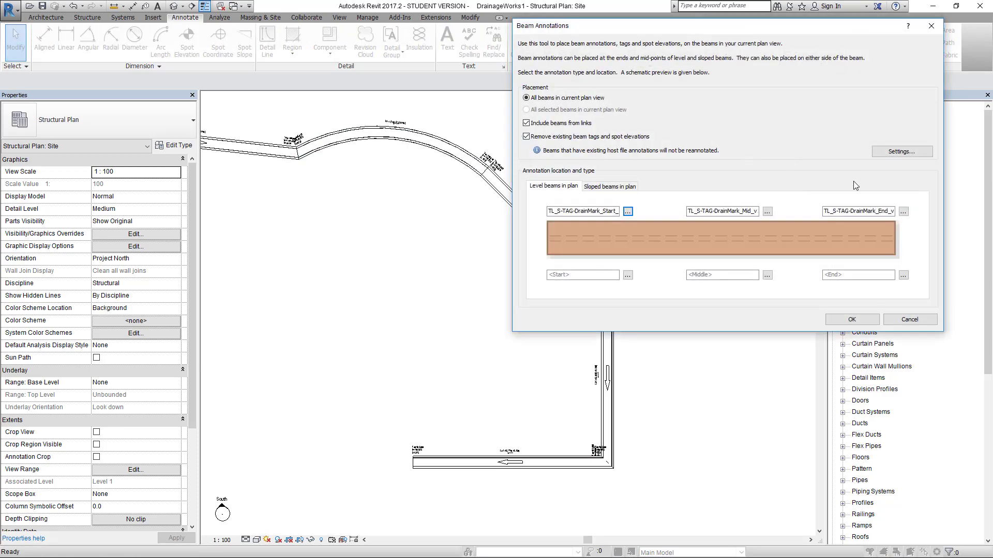
left_click(903, 212)
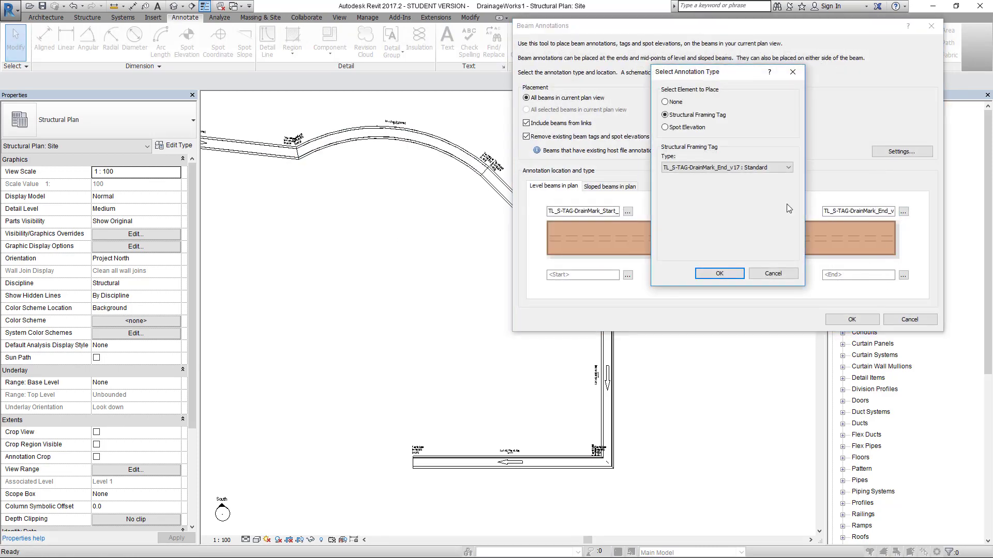
left_click(665, 103)
left_click(720, 278)
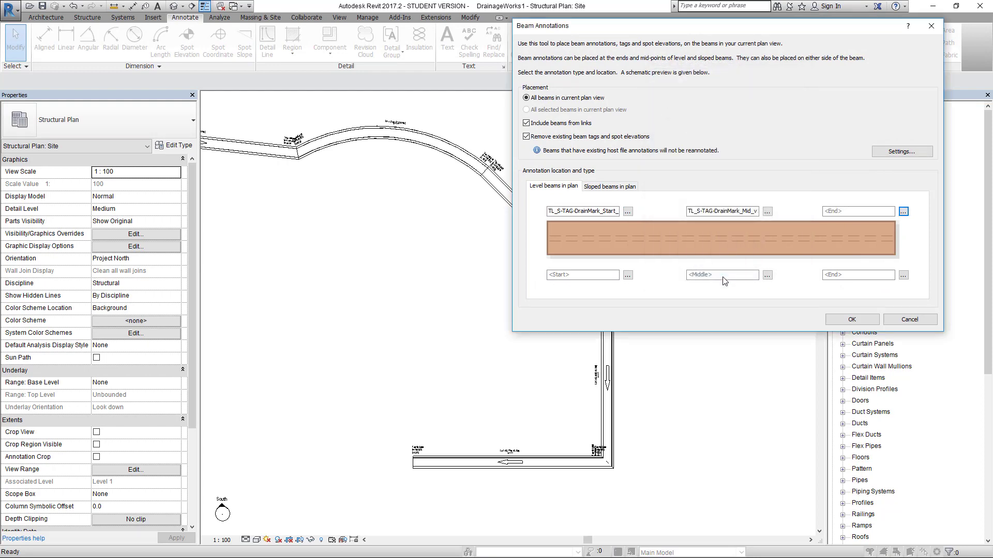
left_click(852, 320)
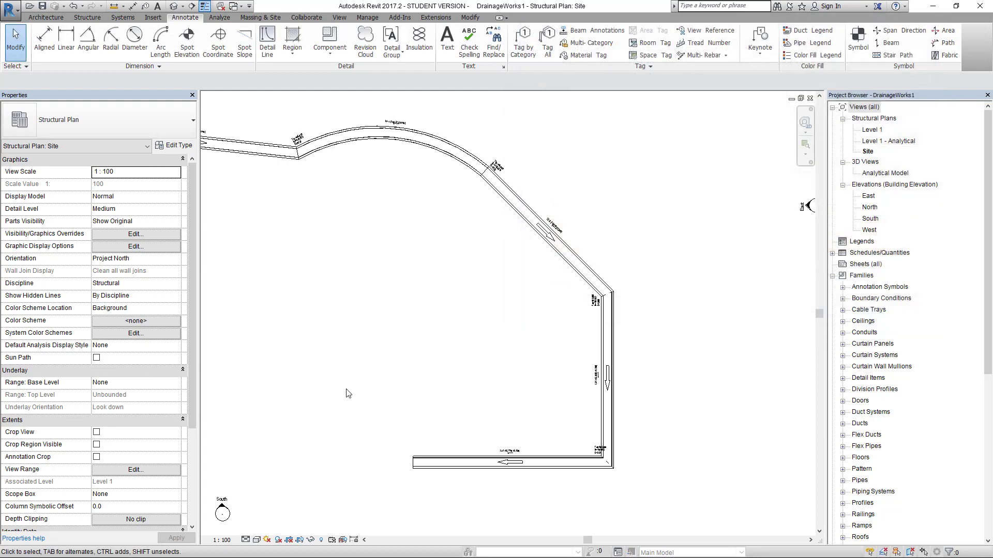
Set the structural framing tag to TL_S-TAG-DrainMark_End_v17 : Standard and tag the end of drain L3-2 without a leader.
middle_click_drag(480, 505, 496, 409)
scroll(494, 388, "up", 1)
left_click(461, 361)
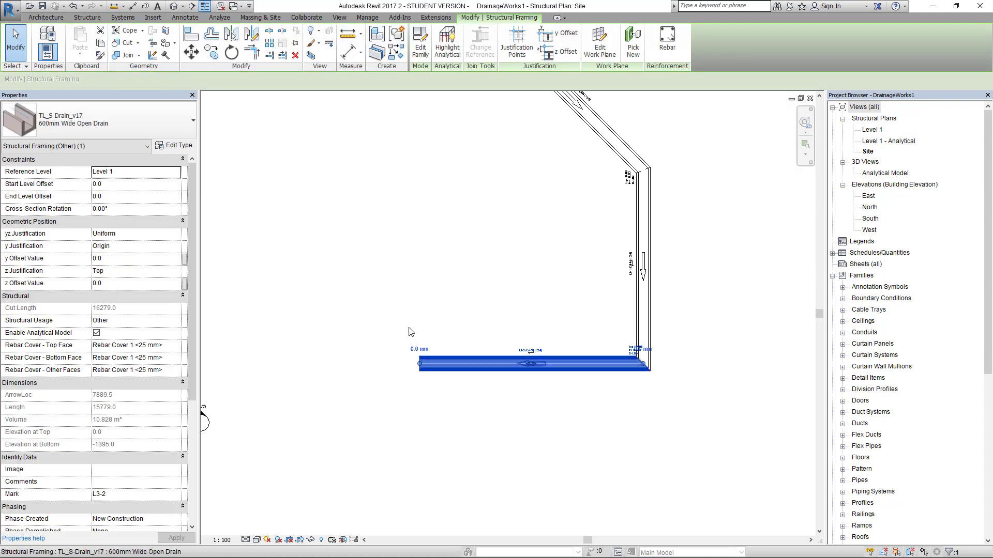
left_click(434, 201)
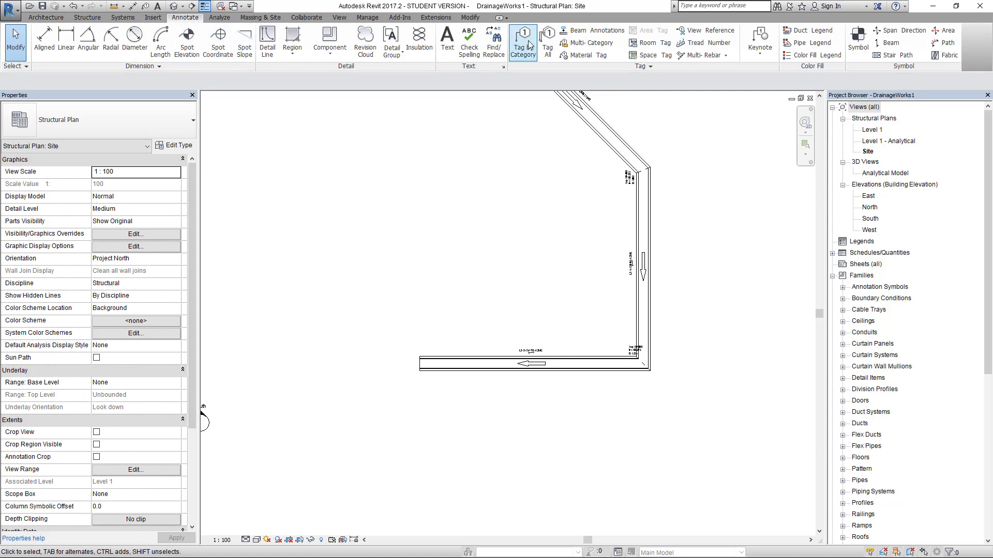
left_click(547, 39)
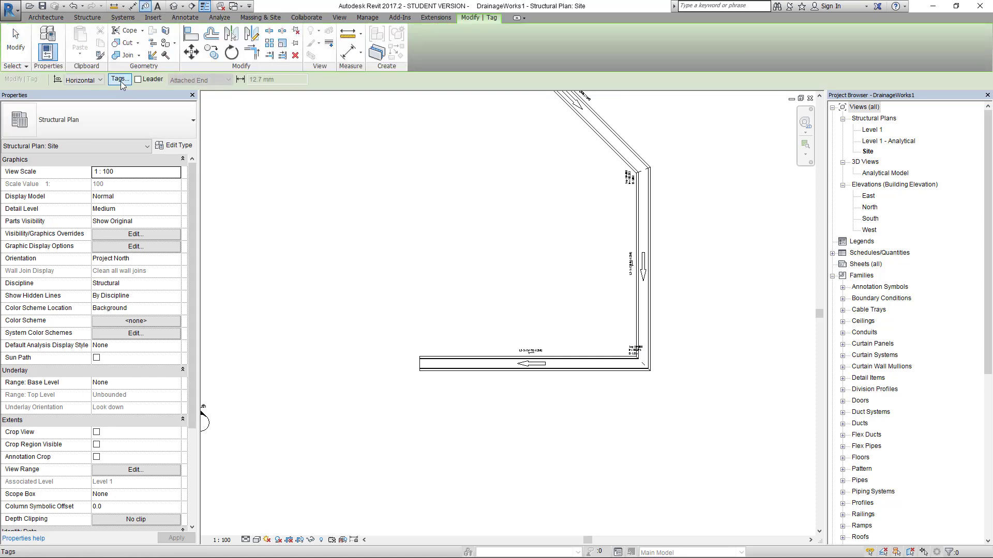
left_click_drag(589, 248, 590, 332)
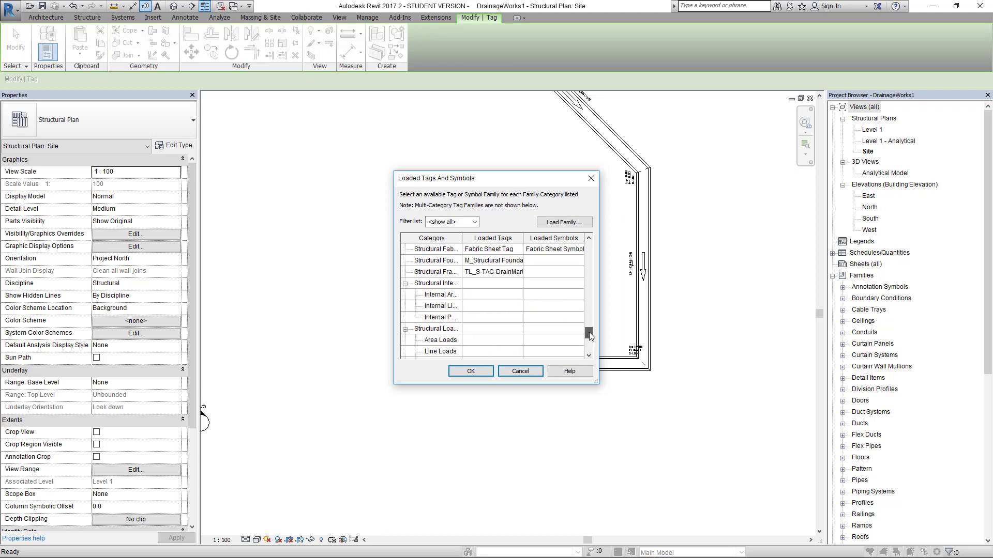
left_click(511, 272)
left_click(518, 272)
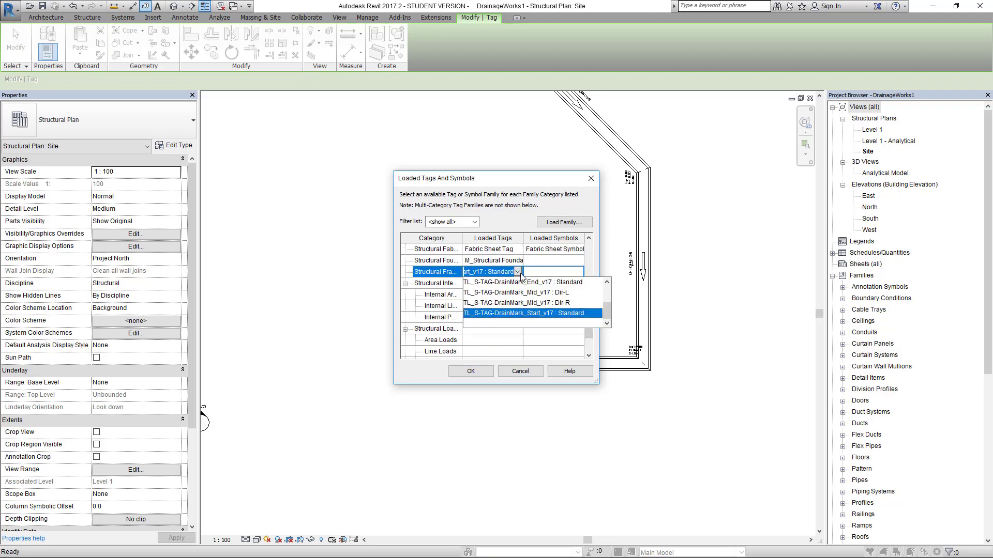
left_click(527, 288)
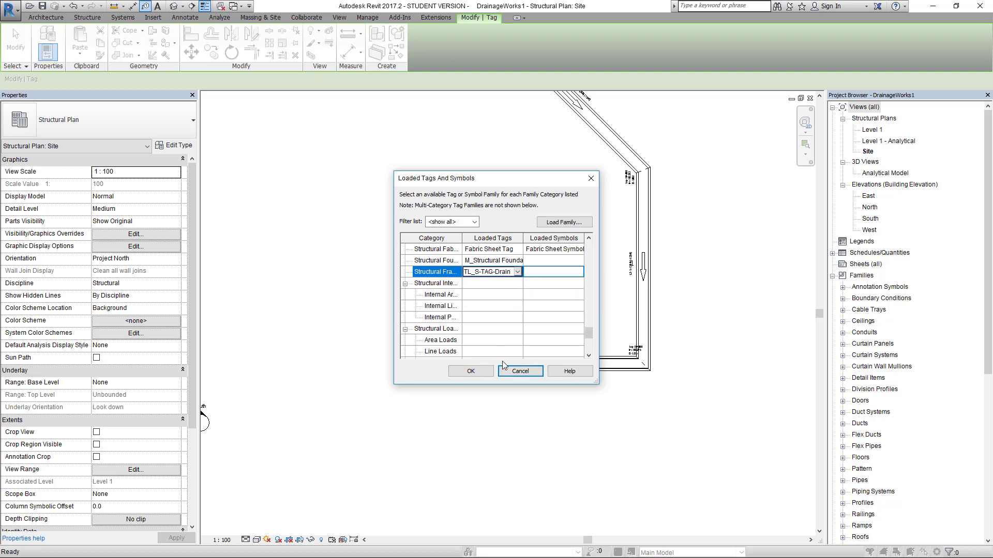
left_click(470, 371)
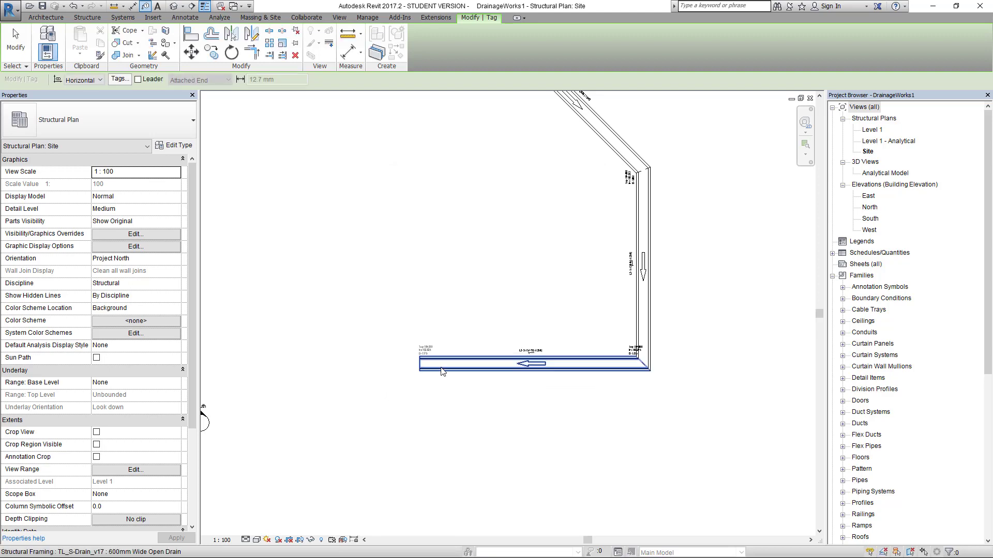
Examine the start, middle and end tags along the whole drain run in the site plan.
scroll(436, 264, "down", 3)
middle_click_drag(311, 129, 416, 307)
middle_click_drag(306, 334, 381, 291)
scroll(267, 171, "up", 2)
scroll(233, 174, "down", 1)
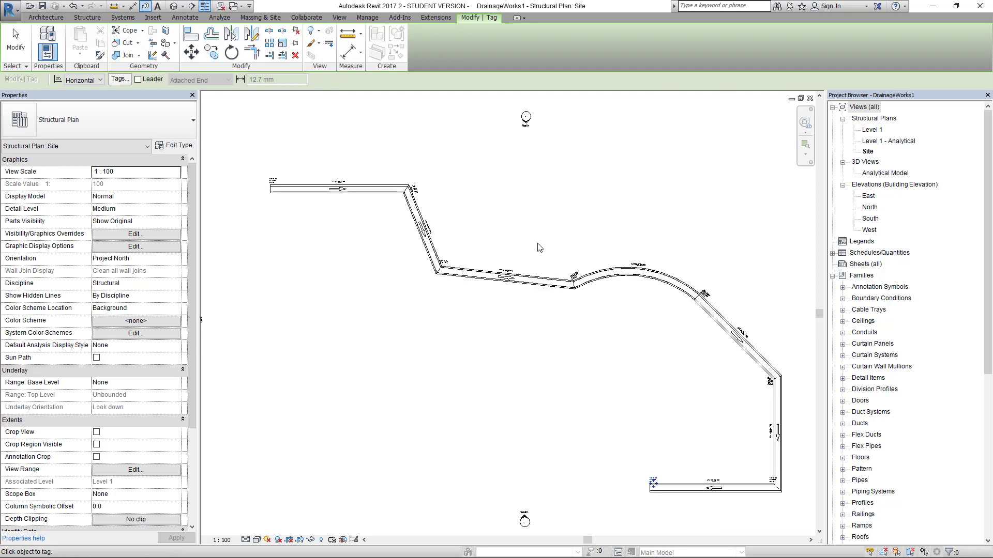
scroll(411, 177, "up", 2)
scroll(401, 248, "down", 2)
scroll(640, 290, "up", 5)
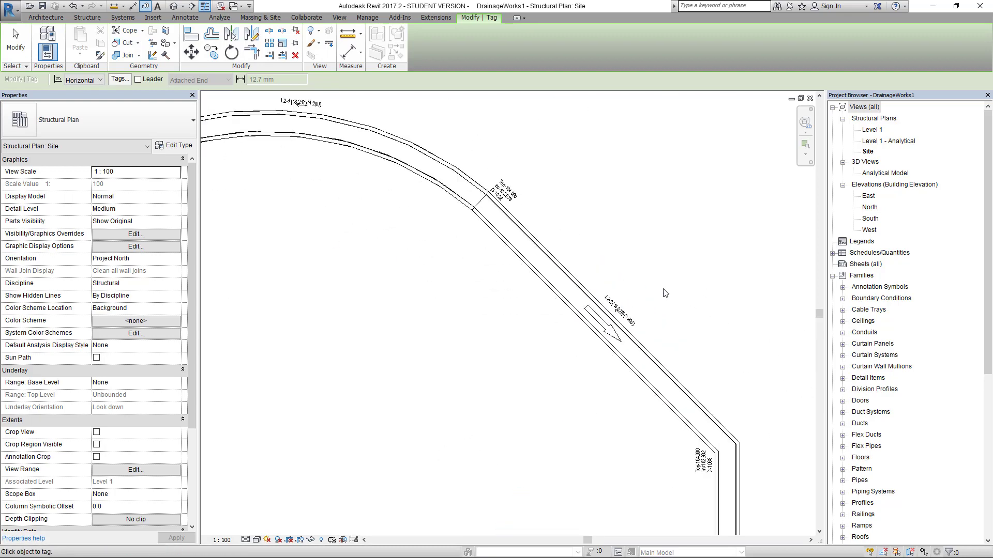
scroll(573, 290, "up", 2)
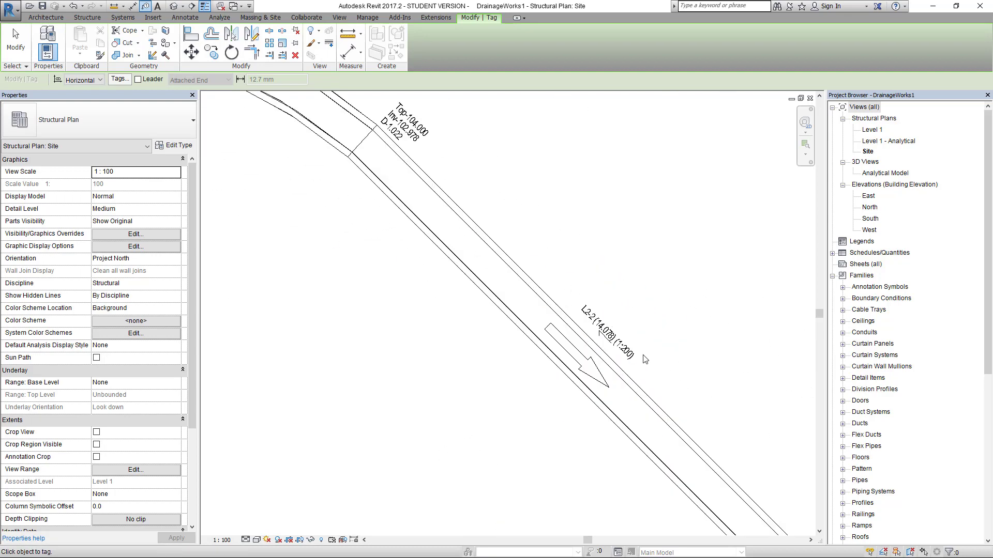
scroll(620, 414, "down", 3)
scroll(549, 279, "up", 2)
scroll(549, 279, "down", 5)
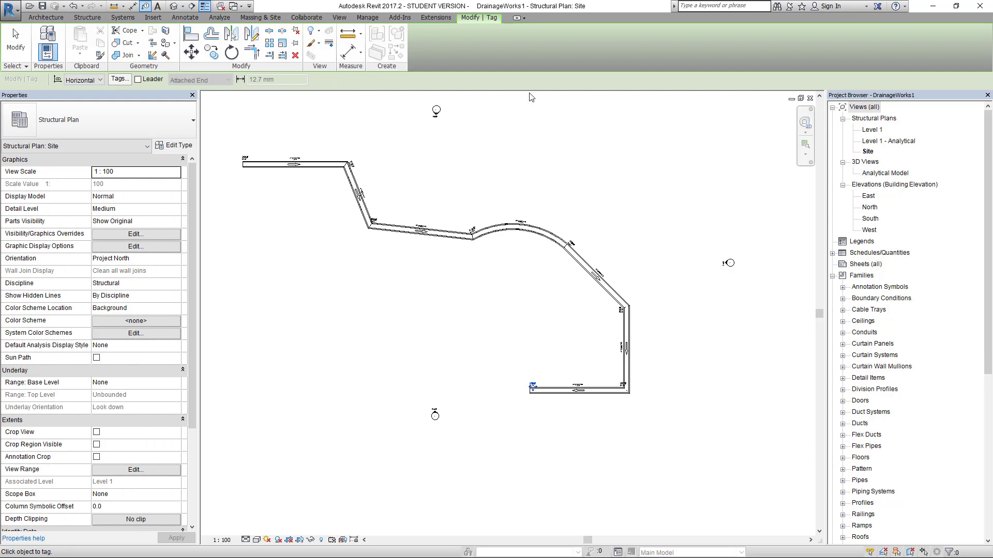
Close the site plan and arrange the Drainage Table2 workbook in Excel and Dynamo Player around the Structural Framing Schedule.
left_click(810, 98)
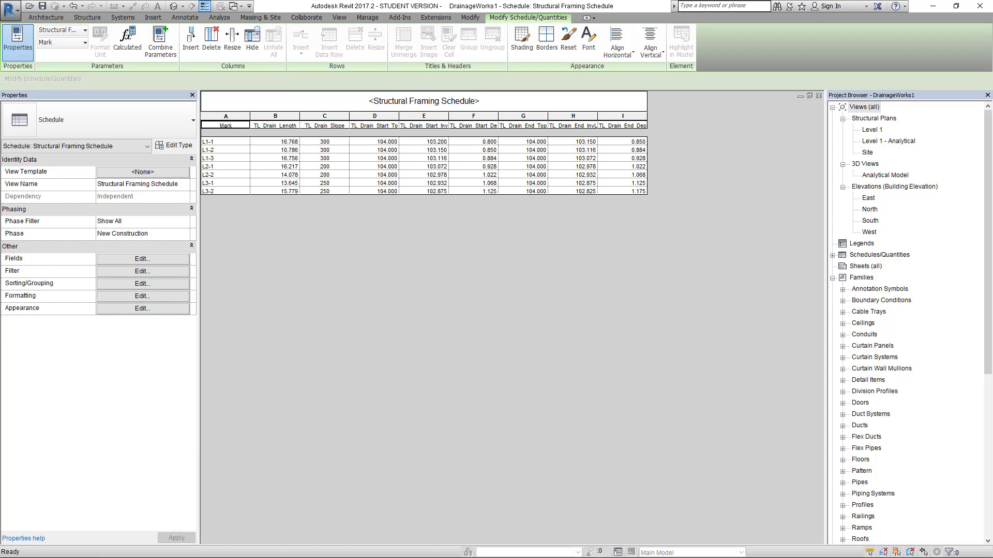
key("alt+Tab")
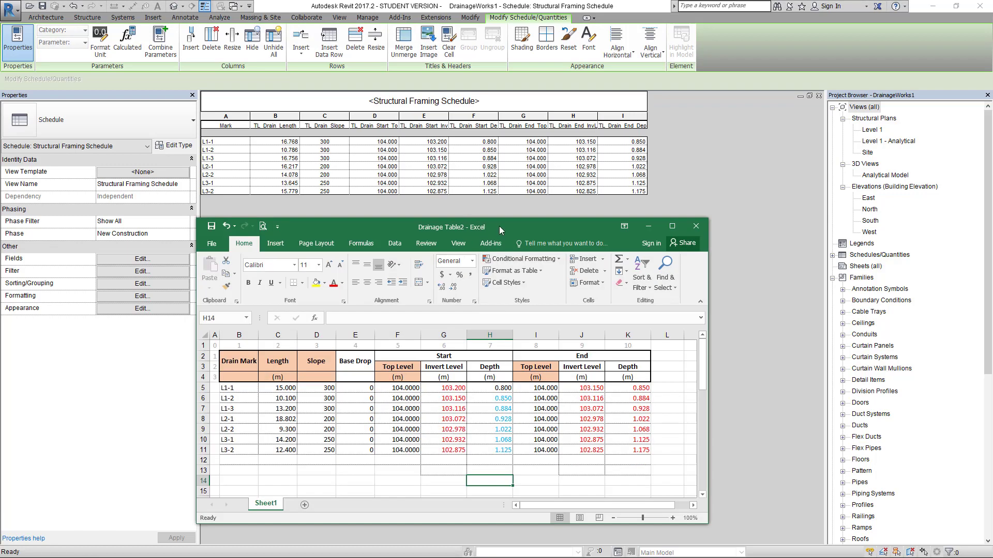
left_click_drag(487, 228, 504, 208)
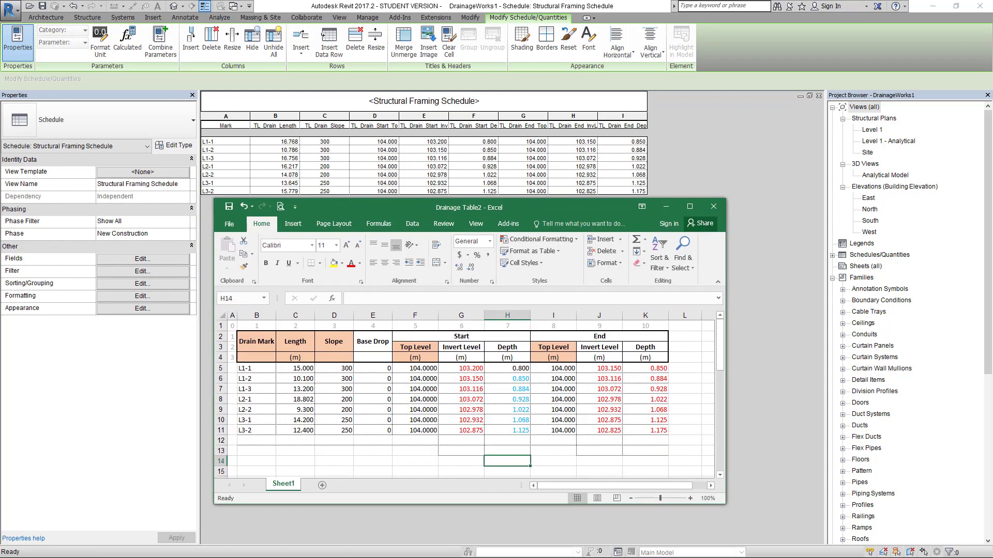
key("alt+Tab")
left_click_drag(656, 213, 805, 104)
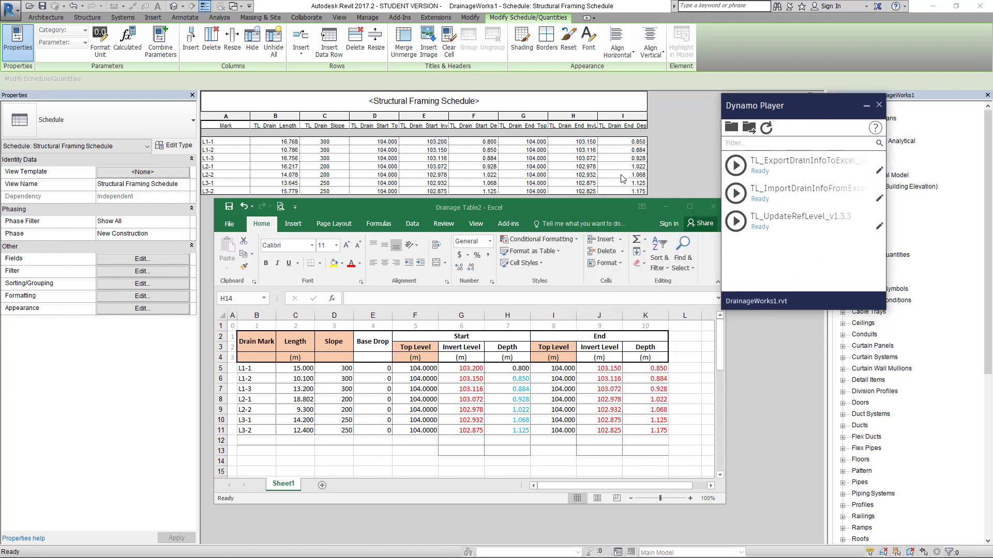
Start the TL_ExportDrainInfoToExcel script and choose Drainage Table2 as its Excel file.
left_click(737, 166)
left_click(308, 118)
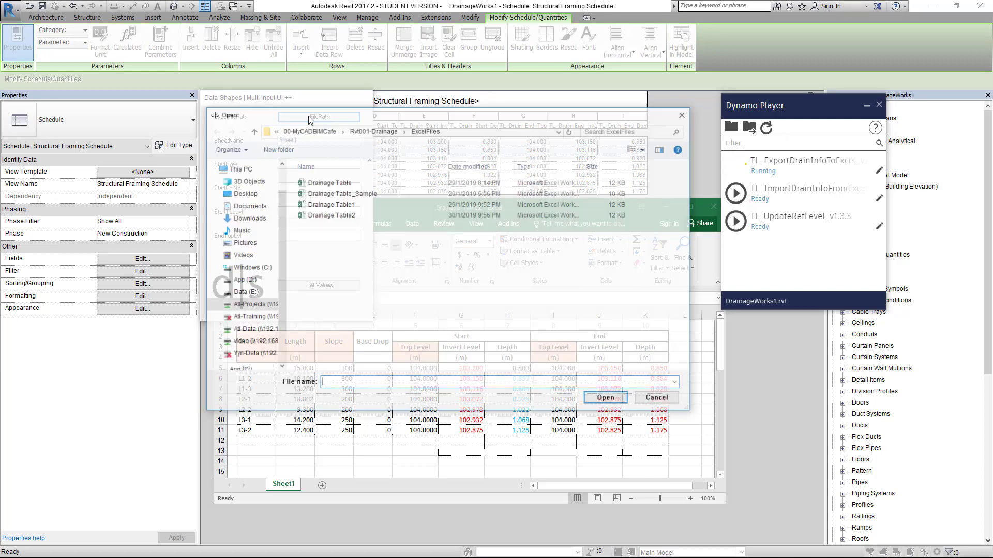
left_click(682, 114)
left_click_drag(324, 100, 153, 80)
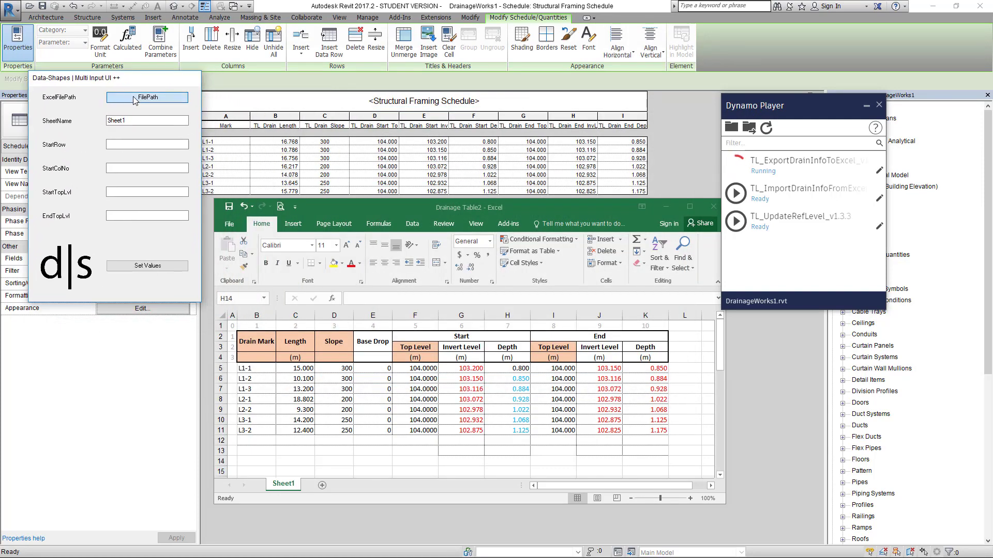
left_click(134, 100)
left_click(166, 195)
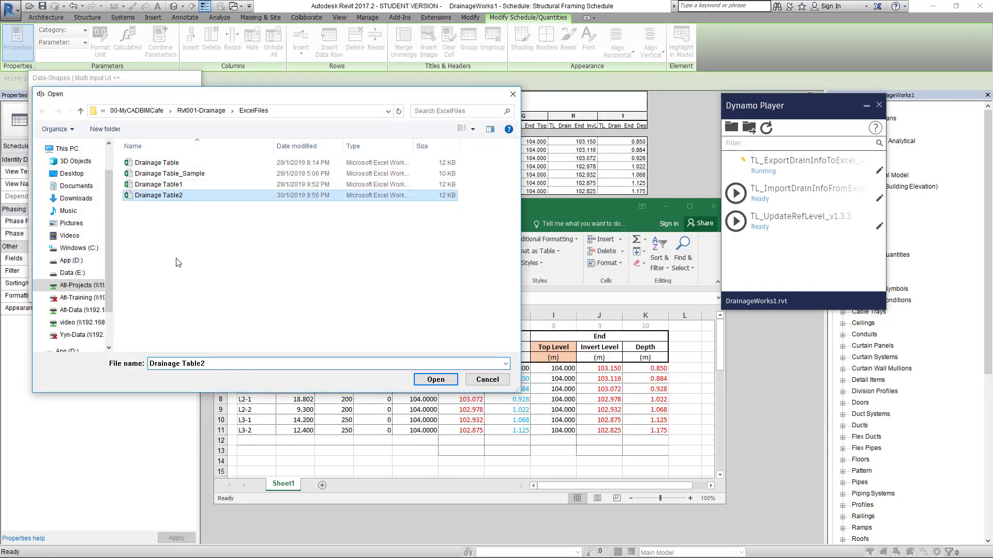
left_click(434, 388)
Export the drain information to Sheet1 with StartRow 4, StartColNo 1, StartTopLvl 5 and EndTopLvl 8.
left_click(140, 144)
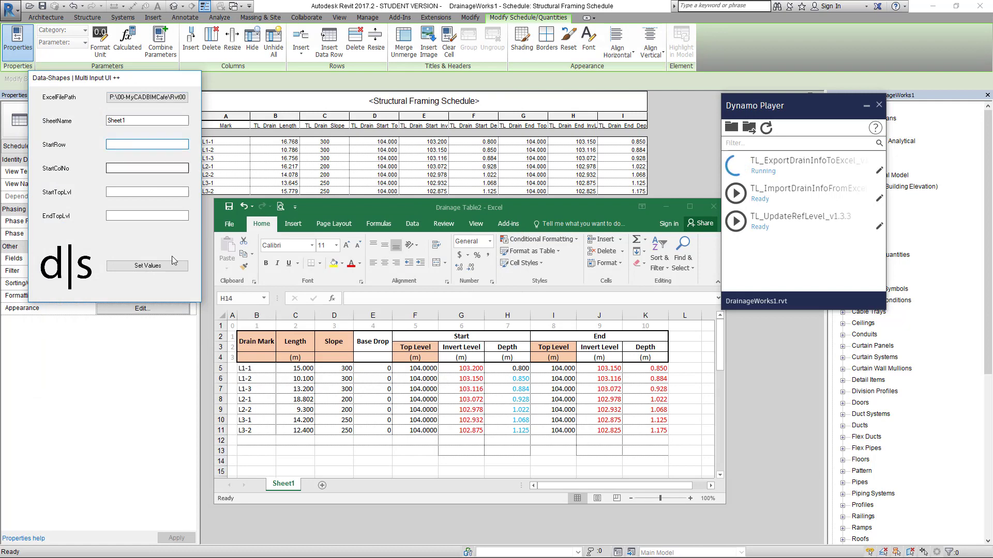
type("4")
left_click(119, 167)
type("1")
key("Tab")
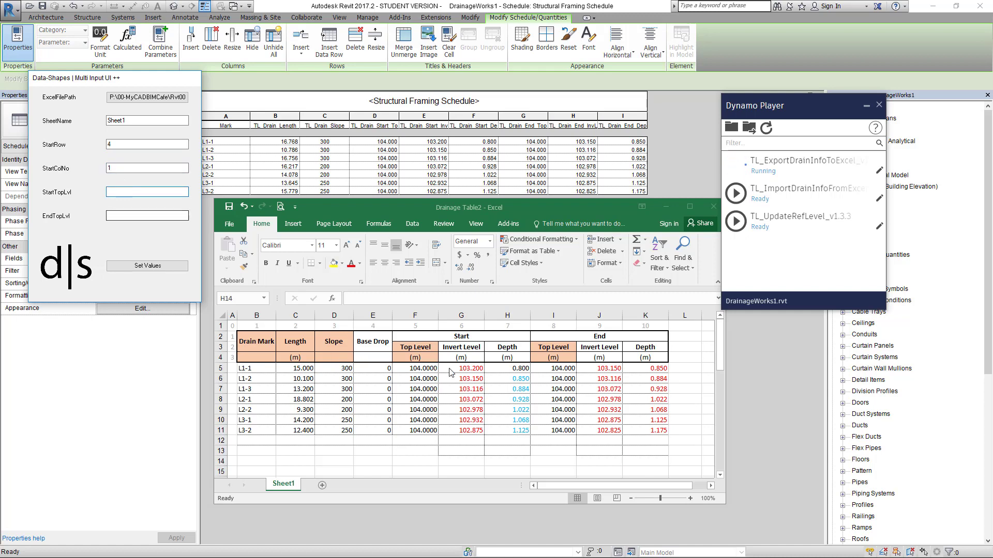
type("5")
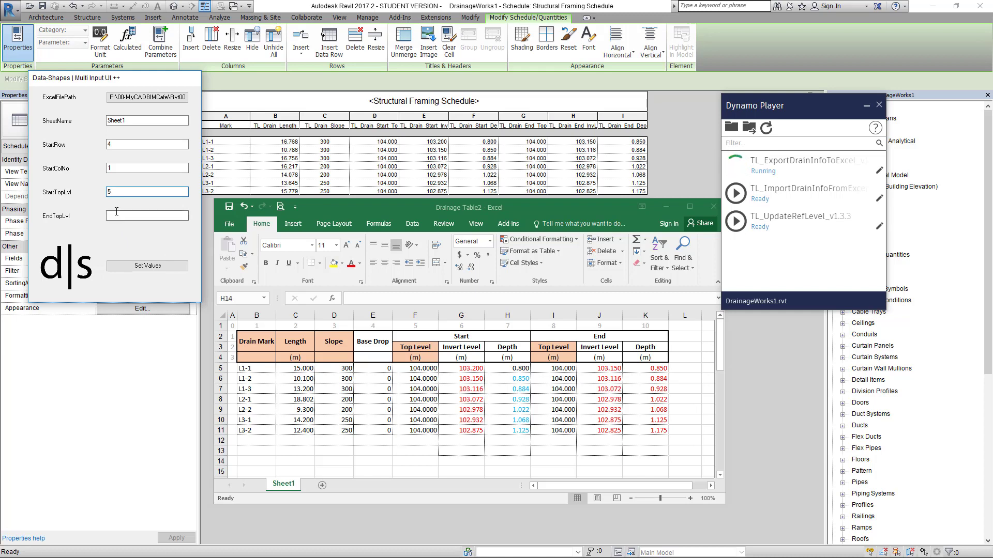
type("8")
key("BackSpace")
left_click(124, 215)
type("8")
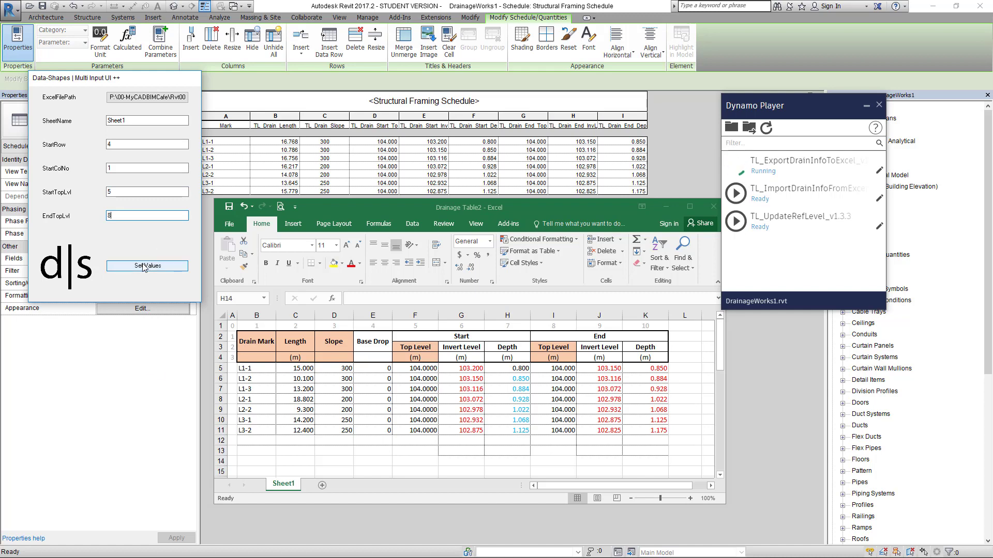
left_click(144, 267)
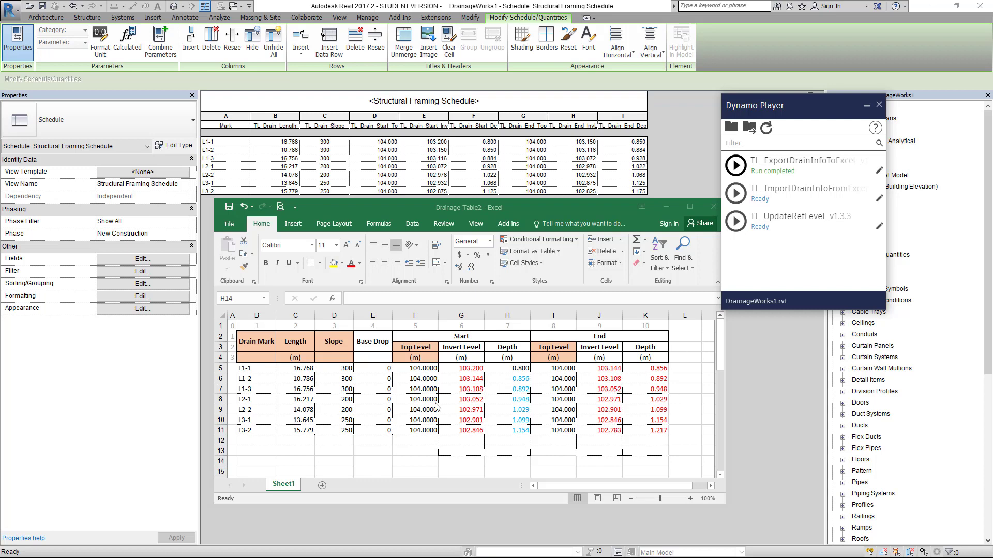
Save the Drainage Table2 workbook with the exported drain lengths.
left_click(645, 390)
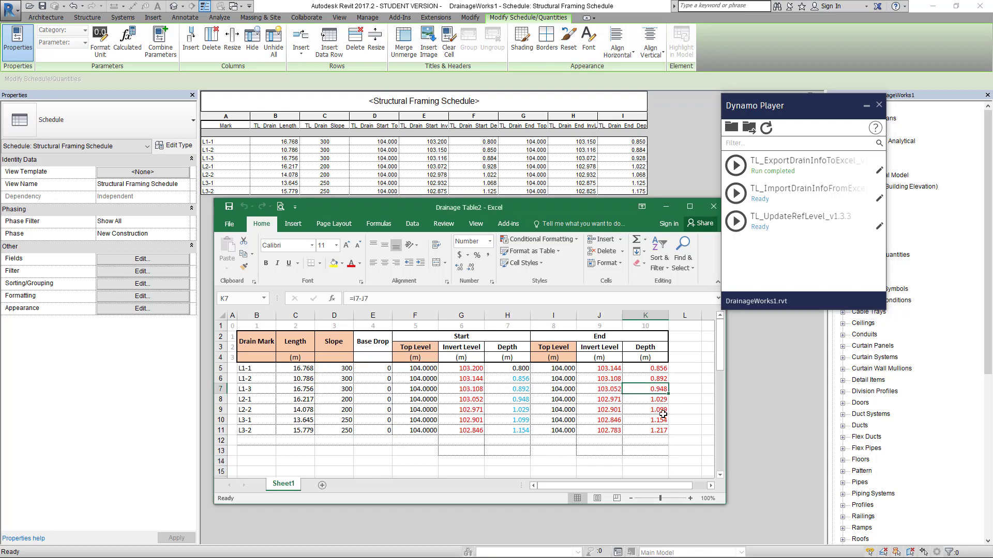
left_click(229, 207)
left_click_drag(482, 212, 530, 205)
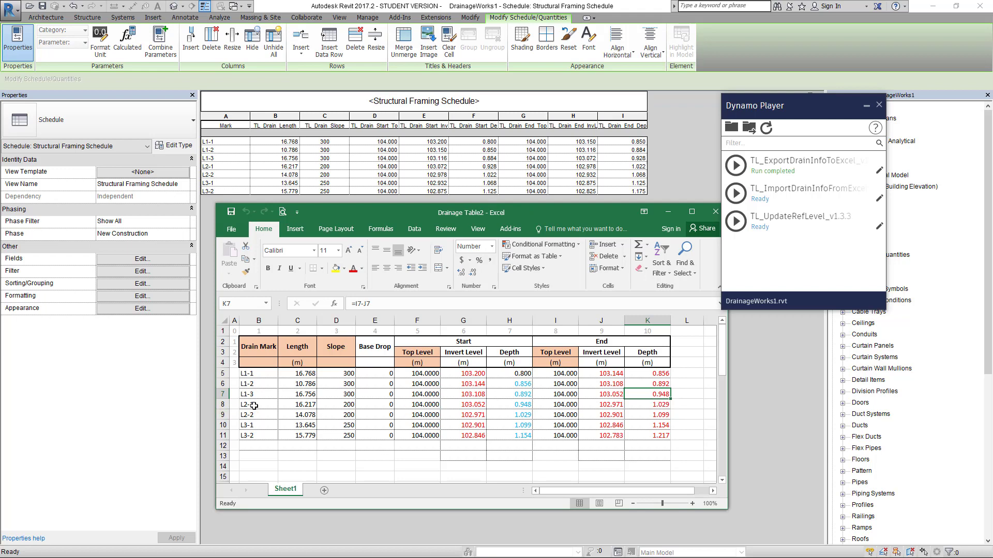
Set the base drop to 100 for drains L2-1 and L3-1 in the Excel table.
left_click(382, 405)
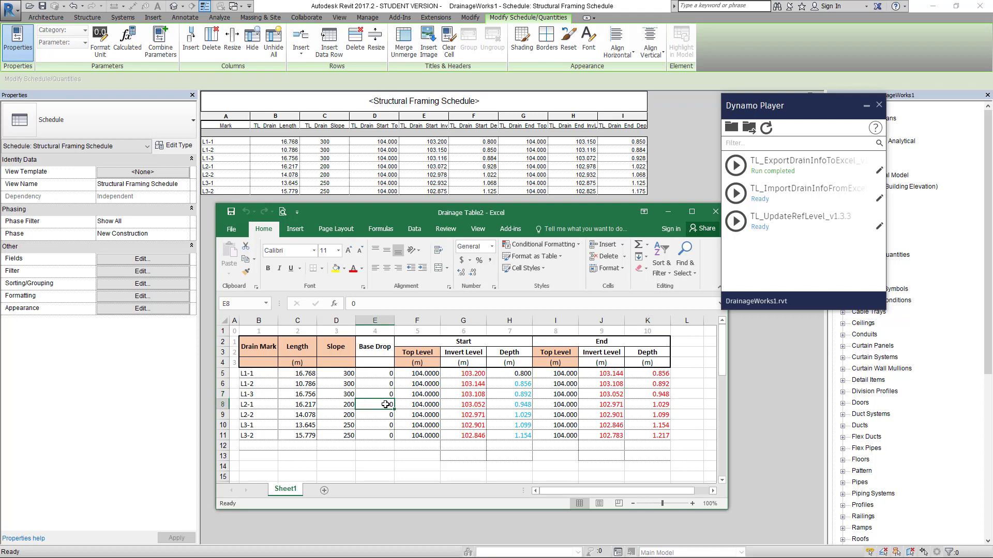
type("100")
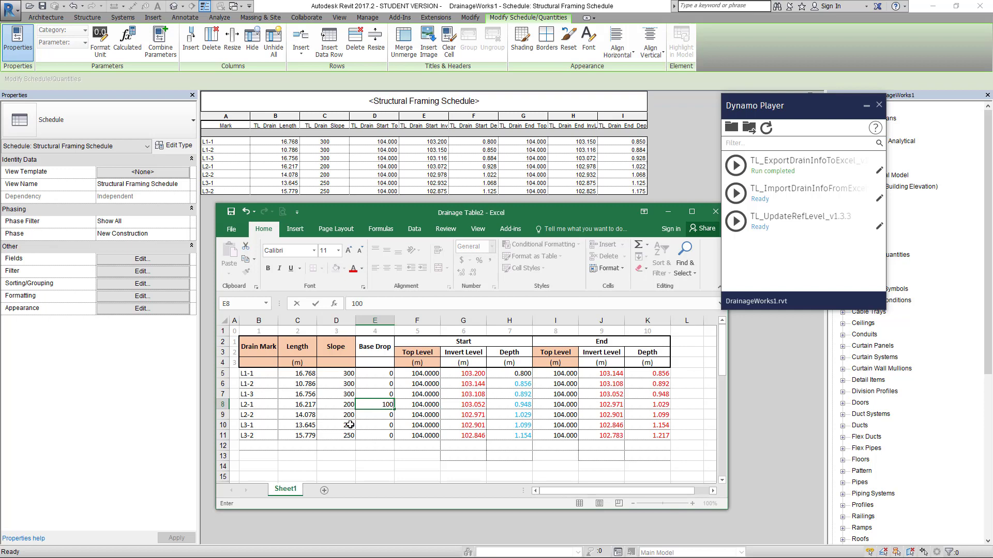
left_click(379, 425)
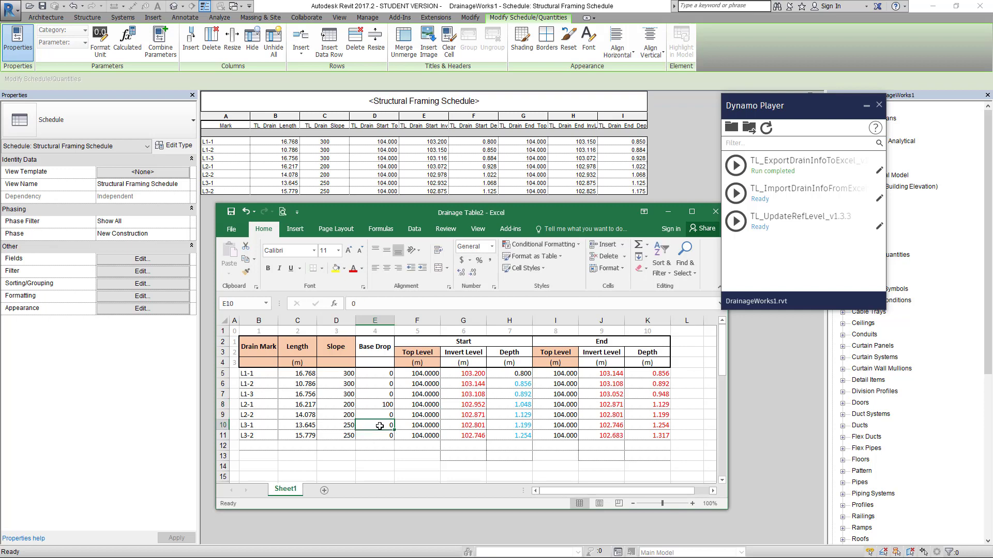
type("100")
left_click(374, 463)
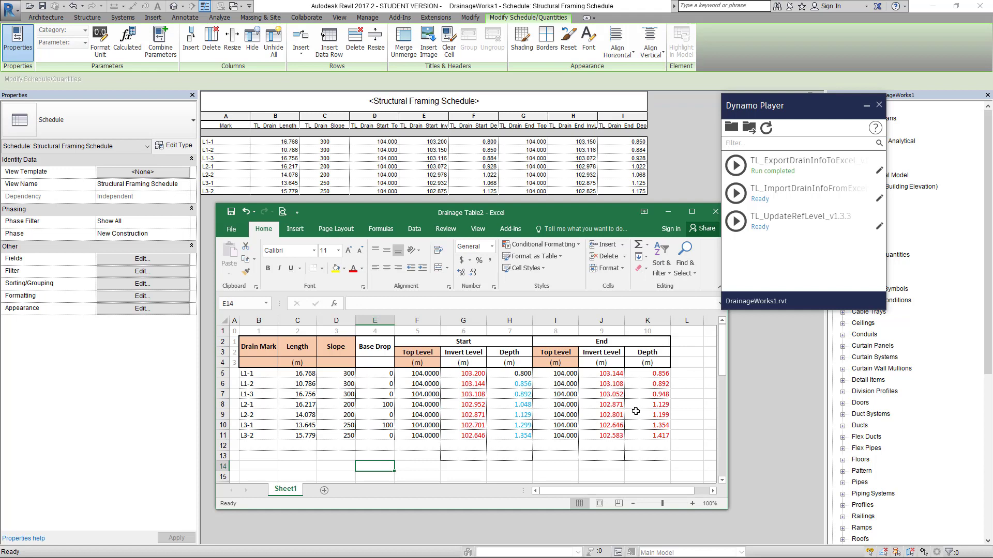
Check the start depth of L3-1 against the end depth of L2-2, and save the workbook.
left_click(523, 427)
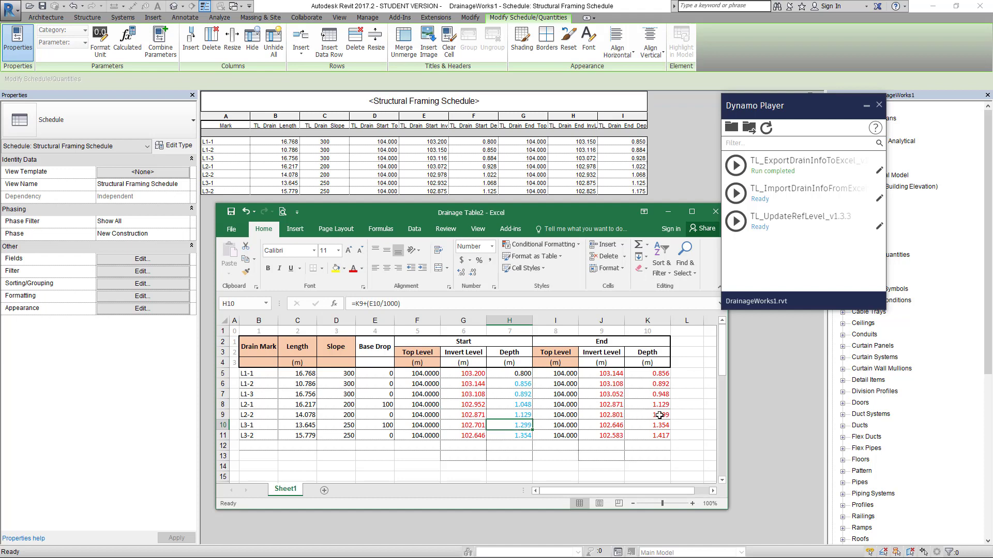
left_click(659, 415)
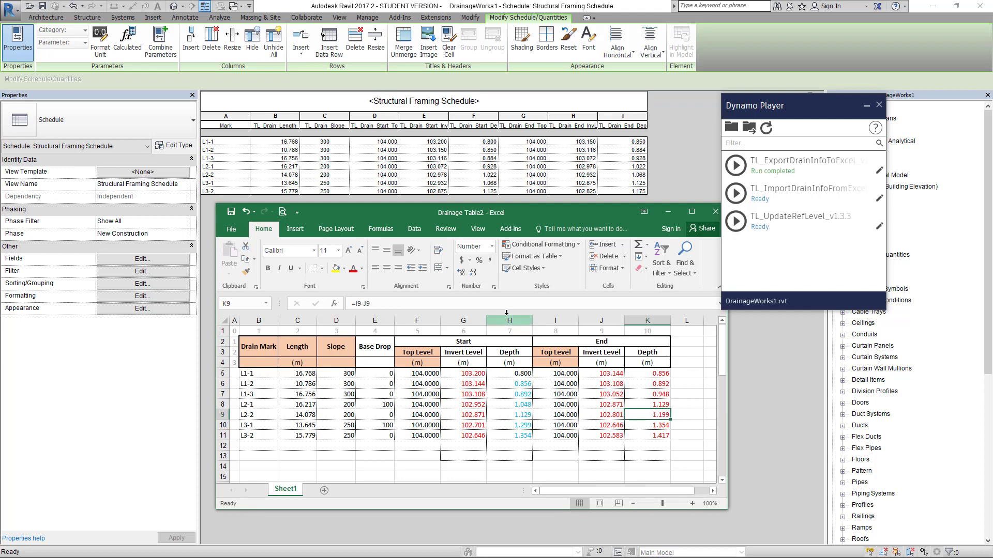
left_click(232, 216)
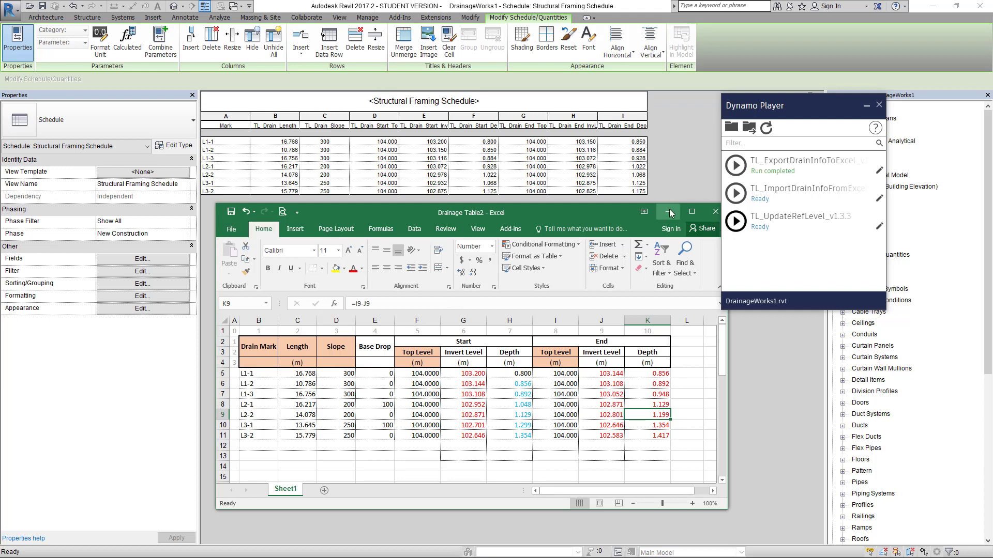
Run the TL_ImportDrainInfoFromExcel script and choose the Drainage Table2 workbook as its Excel file.
left_click(737, 193)
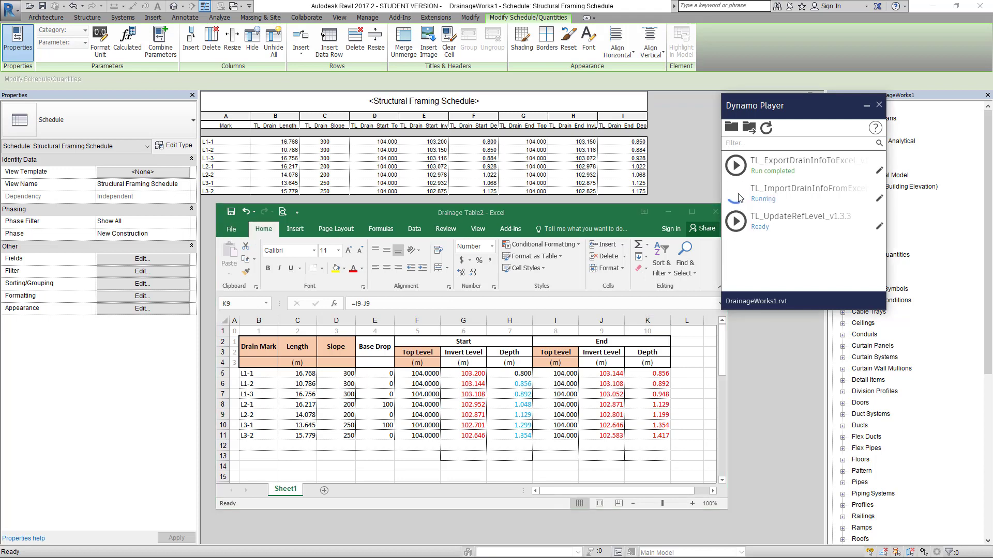
left_click(320, 116)
left_click(339, 215)
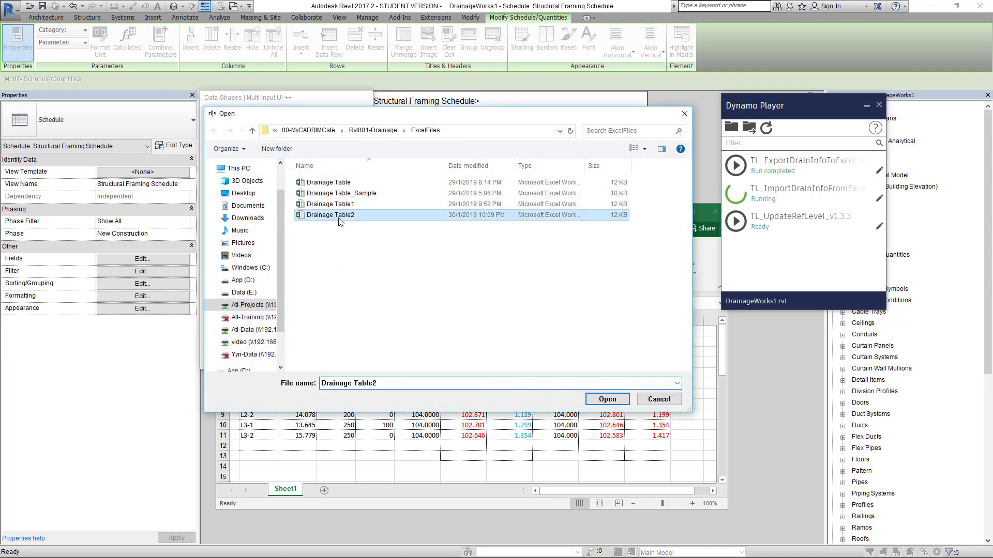
left_click(607, 399)
Set the import form's StartRow to 4, Slope to 3, StartInvLvl to 6 and StartDepth to 7.
left_click(282, 164)
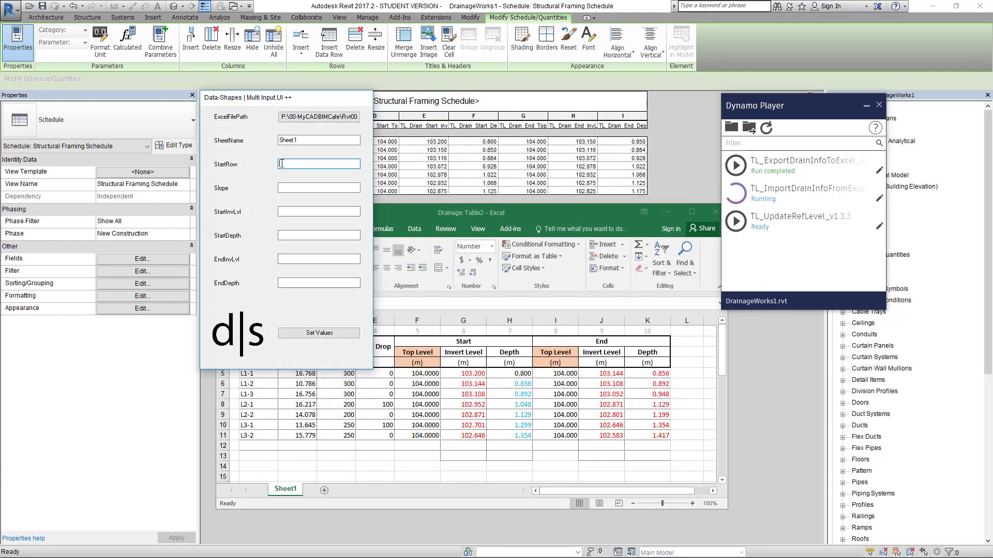
left_click_drag(316, 97, 154, 86)
type("4")
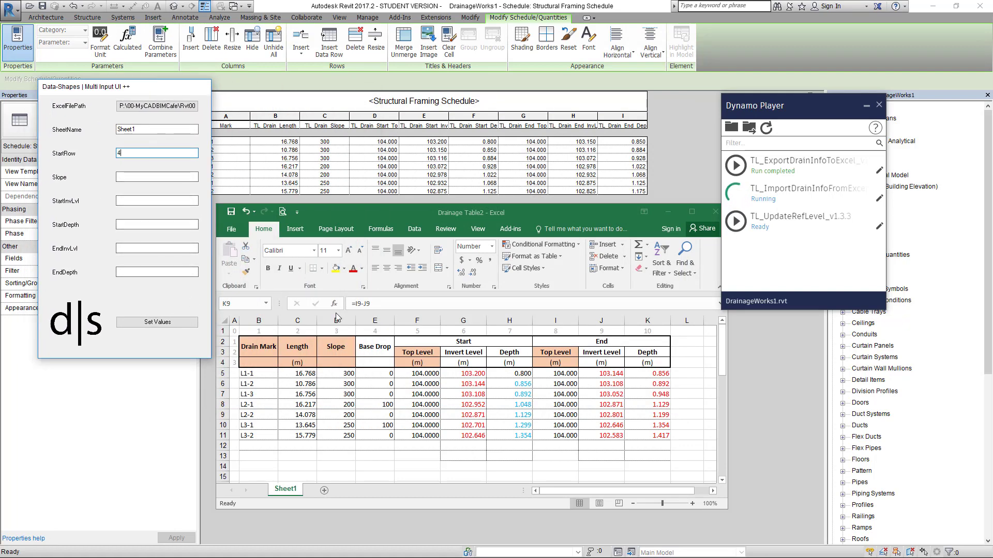
left_click(123, 177)
type("3")
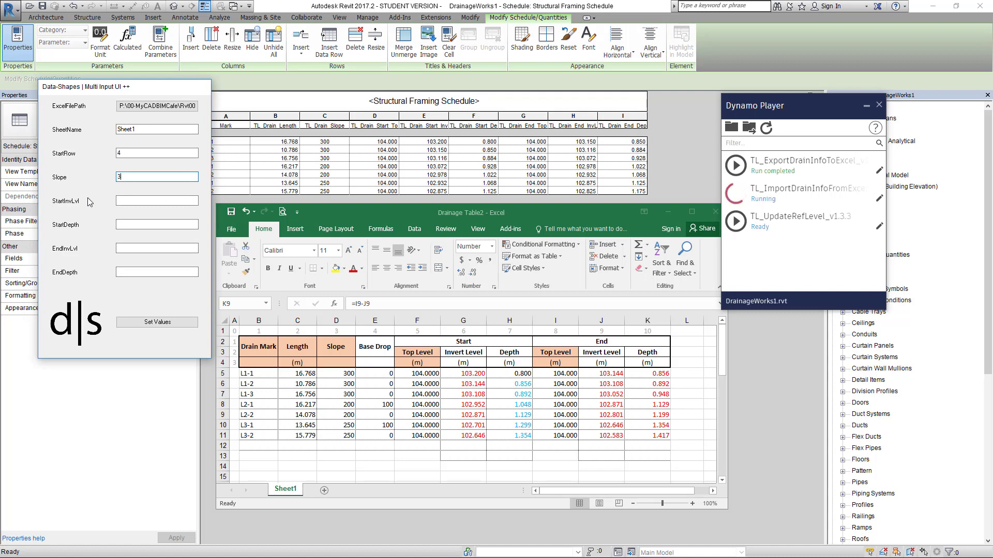
left_click(122, 201)
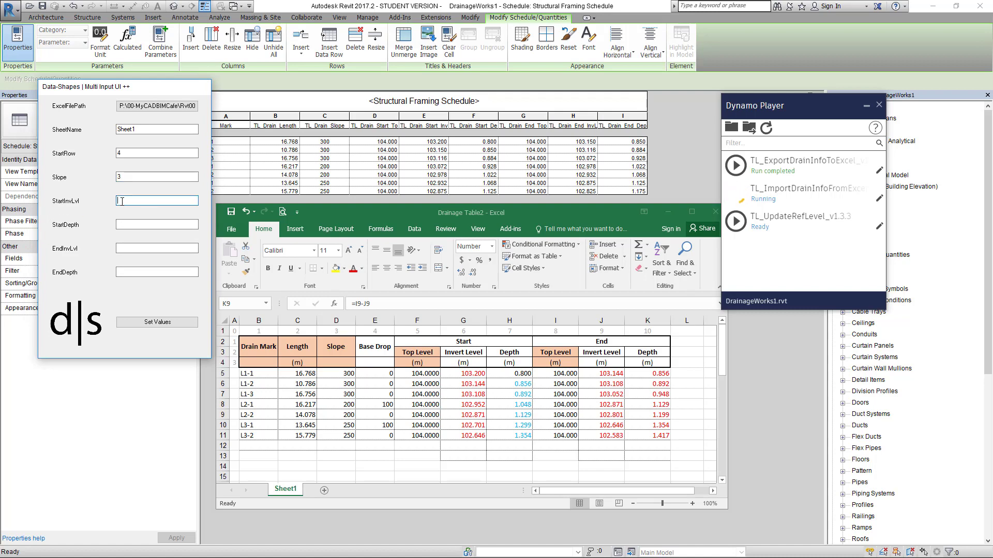
type("6")
left_click(124, 226)
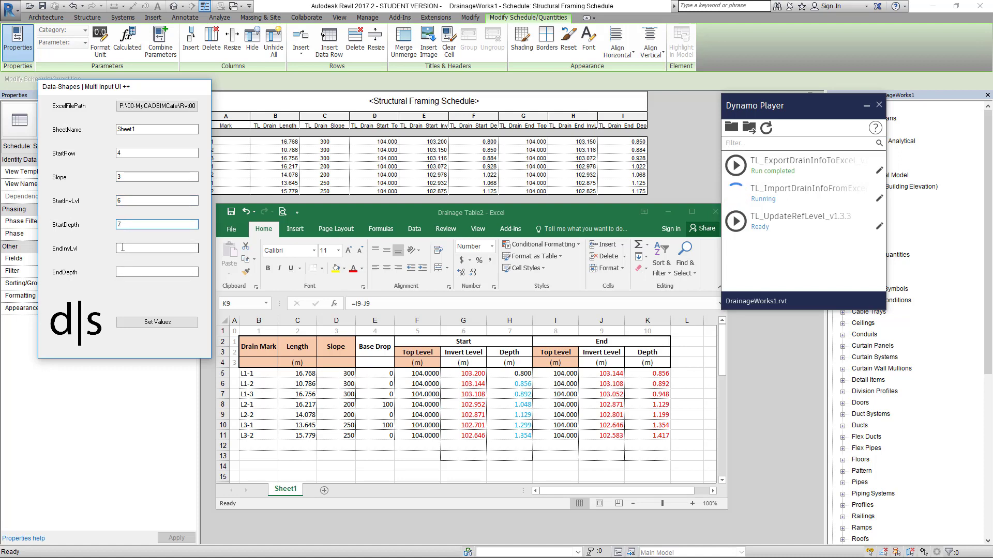
Set EndInvLvl to 9 and EndDepth to 10, and import the drain values into the model.
left_click(123, 248)
type("9")
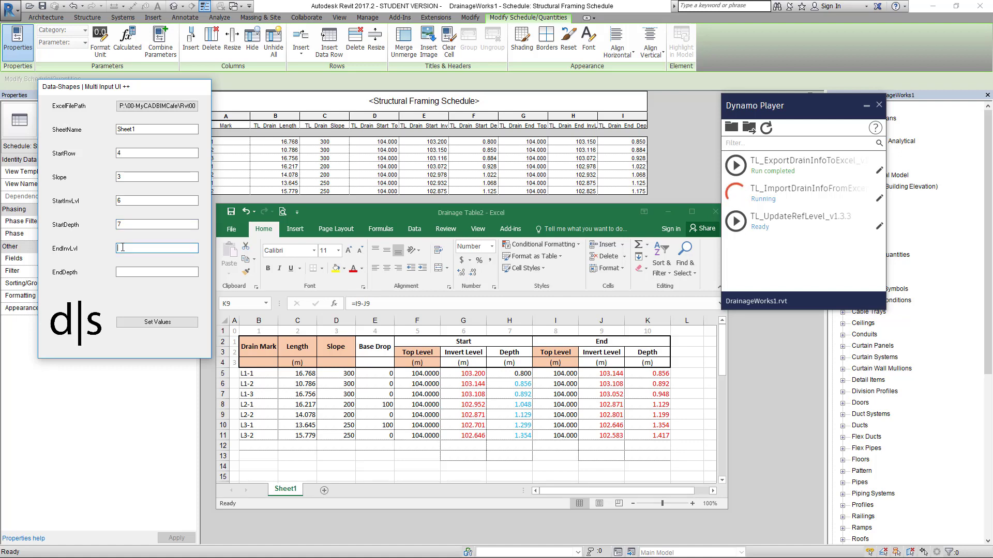
left_click(127, 272)
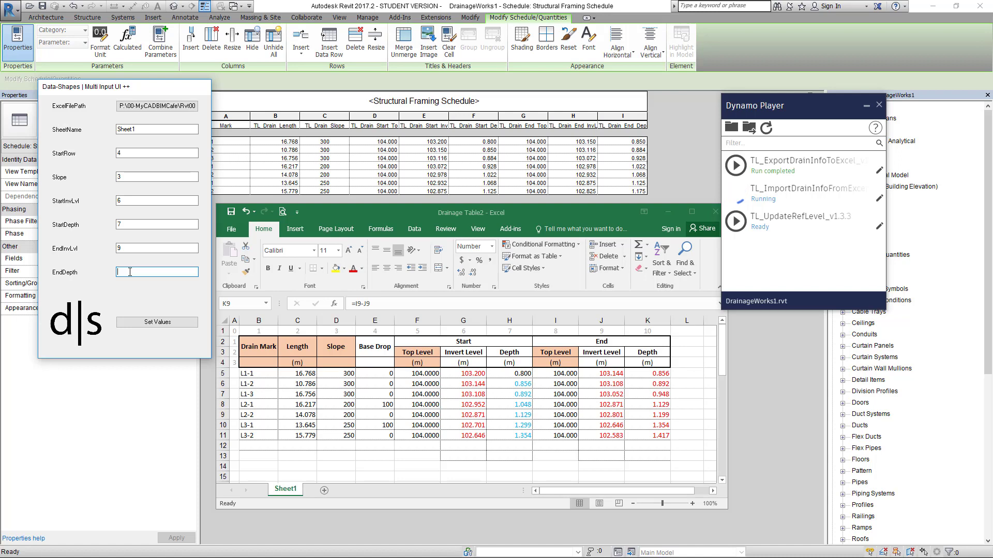
type("10")
left_click(150, 322)
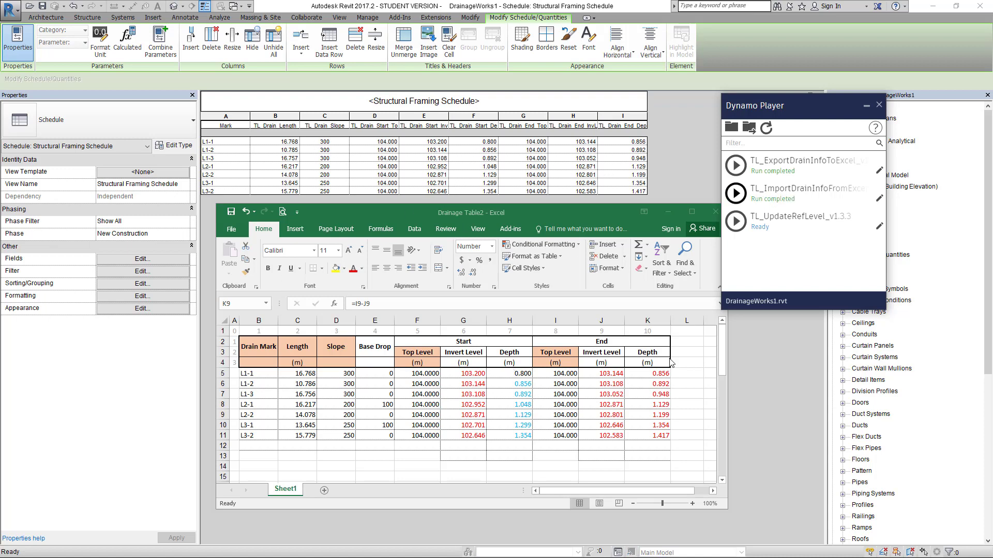
Clear the script player and workbook away, and inspect the drains' base drops in the default 3D view from the front and right.
left_click(867, 105)
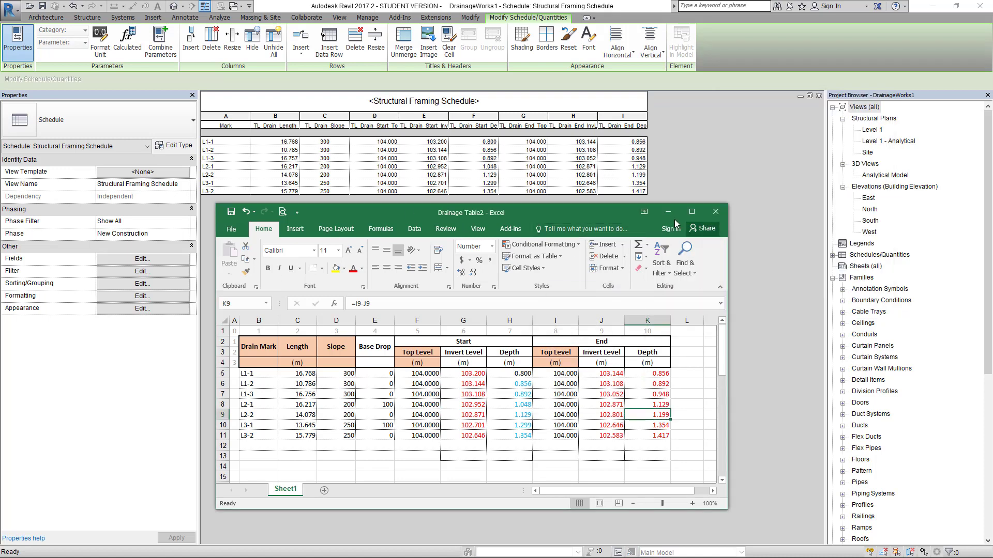
left_click(667, 212)
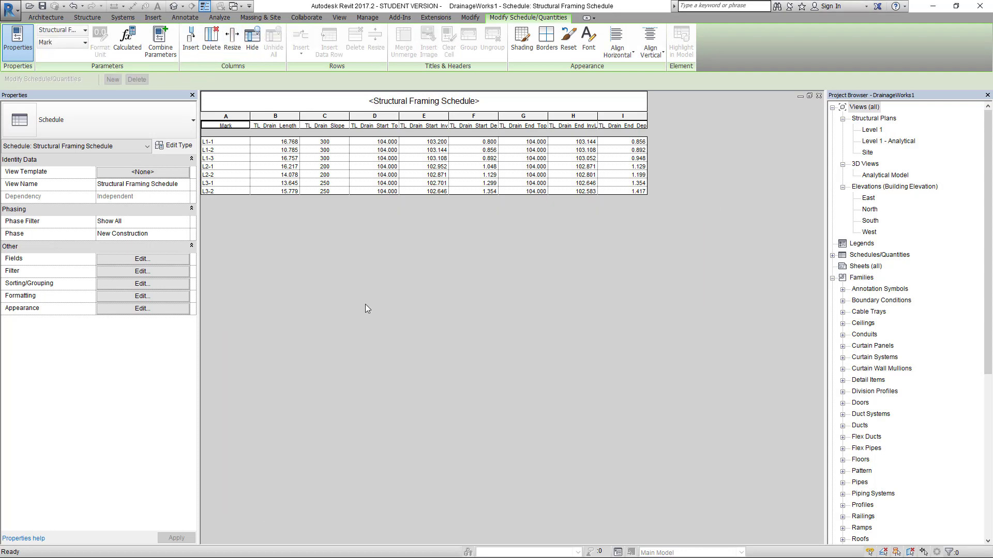
left_click(174, 6)
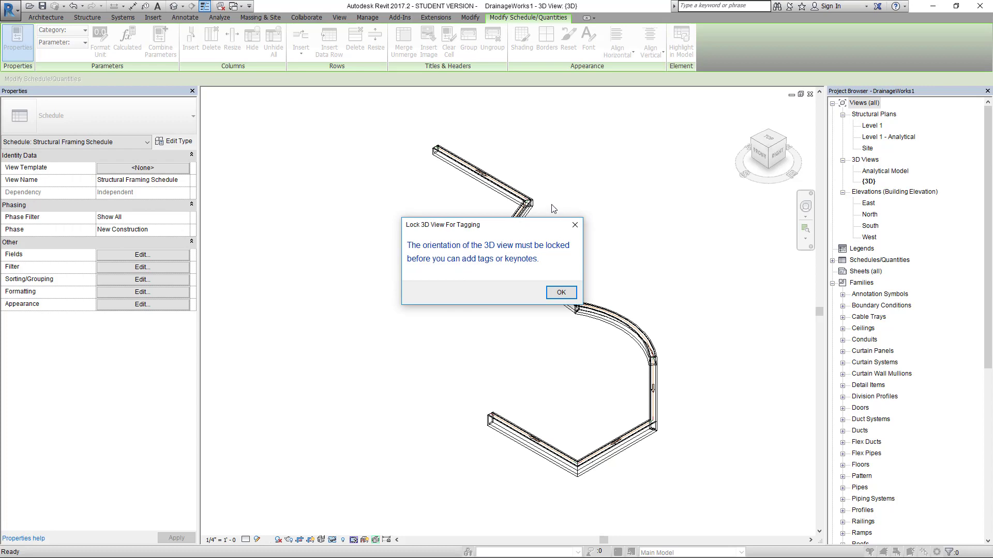
key("Return")
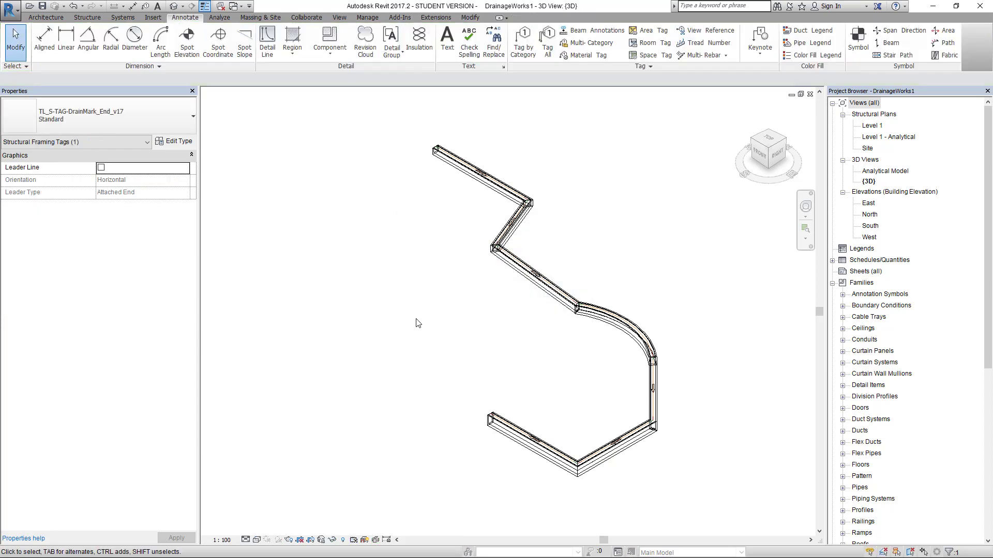
left_click(764, 155)
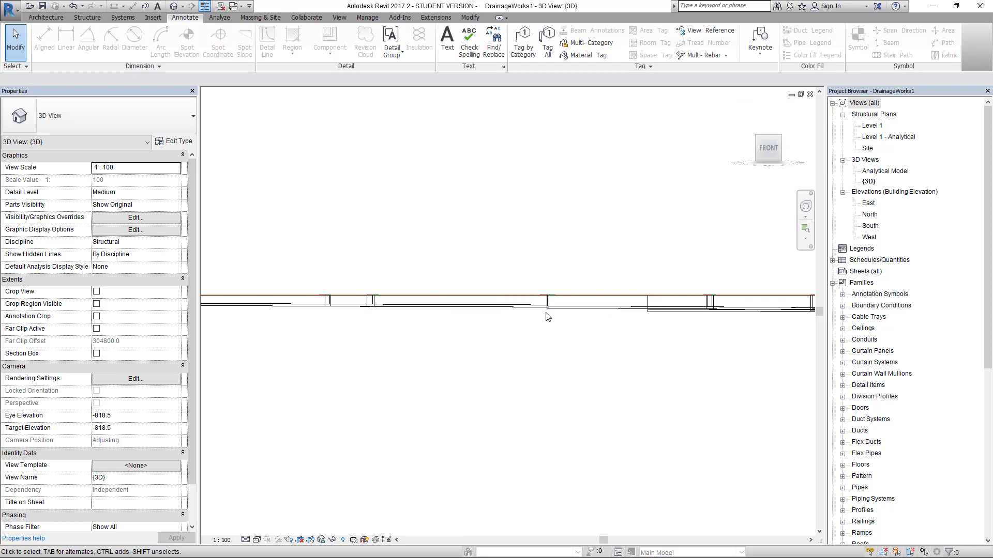
scroll(553, 300, "up", 5)
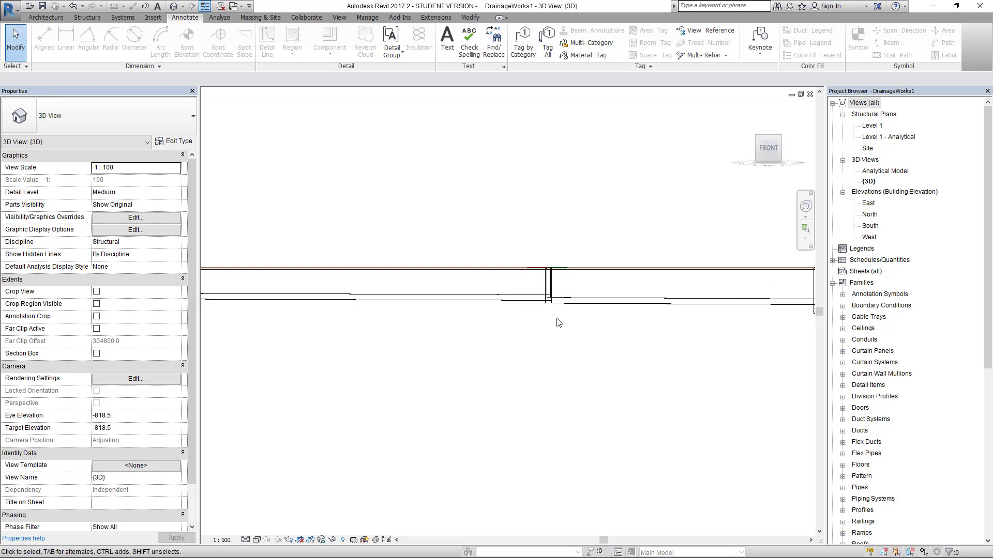
scroll(551, 298, "down", 4)
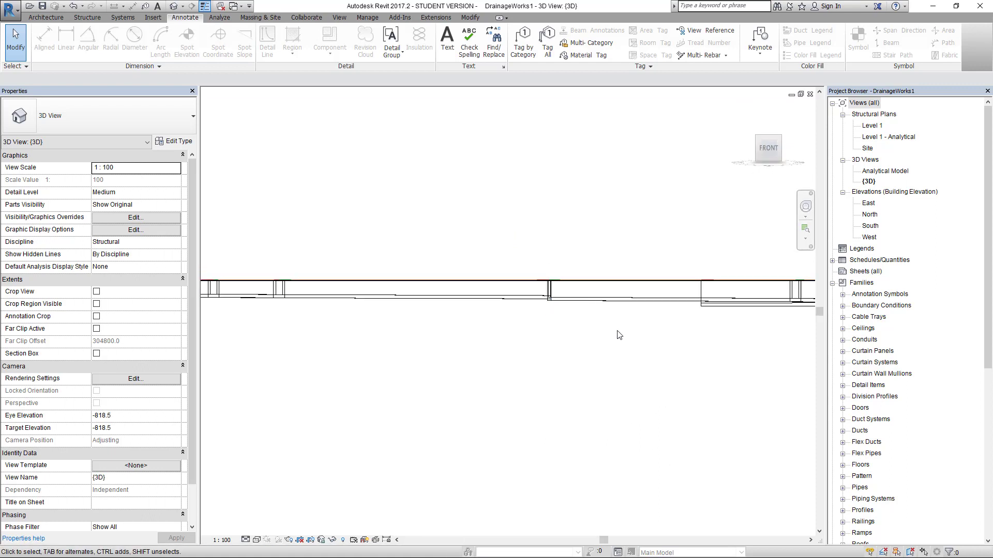
left_click(785, 148)
scroll(398, 323, "up", 8)
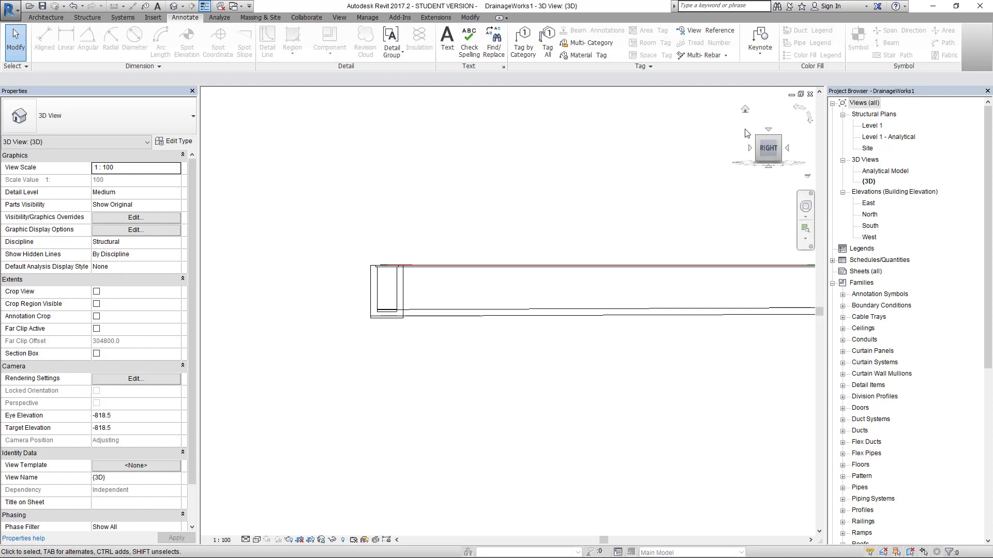
left_click(757, 139)
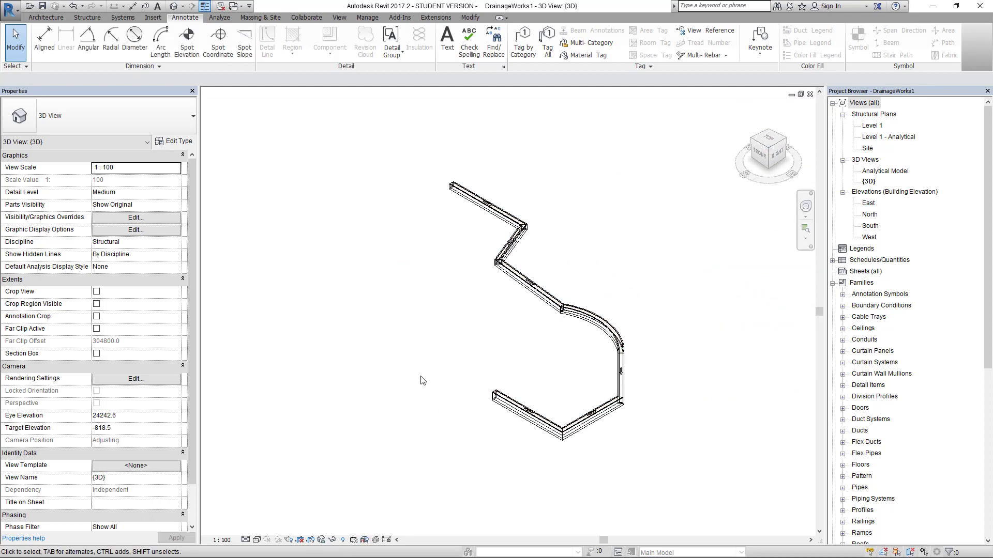
Close the 3D view and open the Site structural plan with the whole drain run in view.
left_click(810, 94)
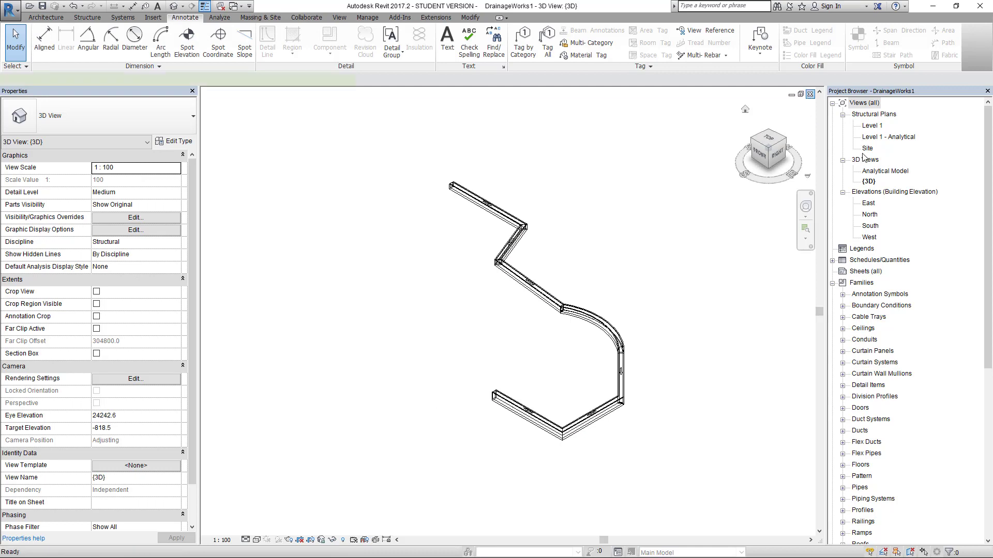
double_click(867, 148)
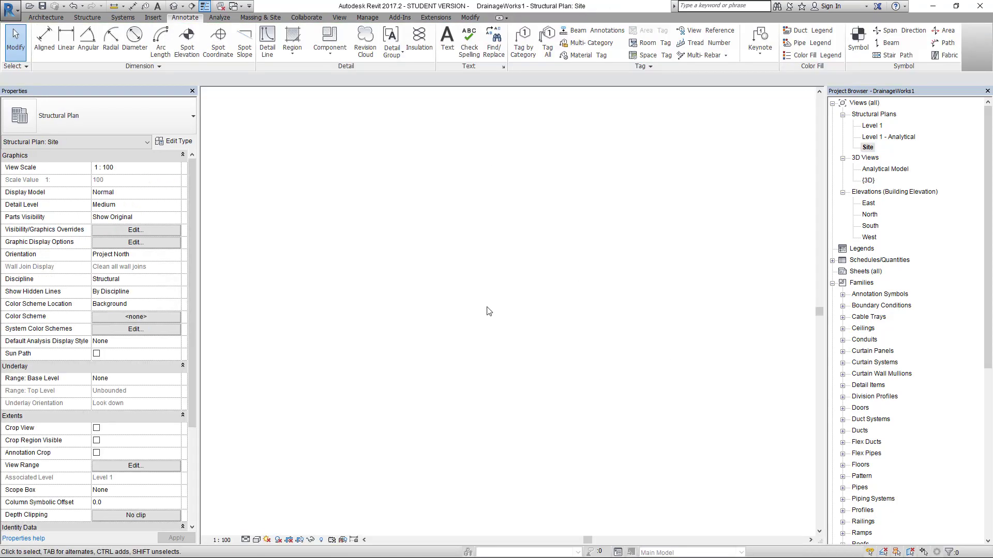
middle_click_drag(535, 339, 453, 355)
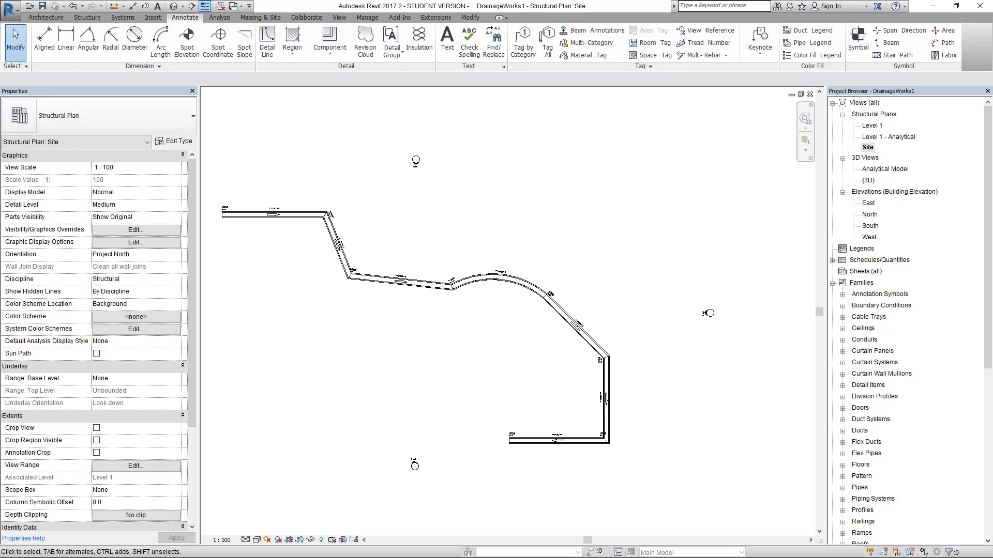
Switch to Excel to review the Drainage Table2 levels and depths over the site plan, and minimize the workbook.
key("alt+Tab")
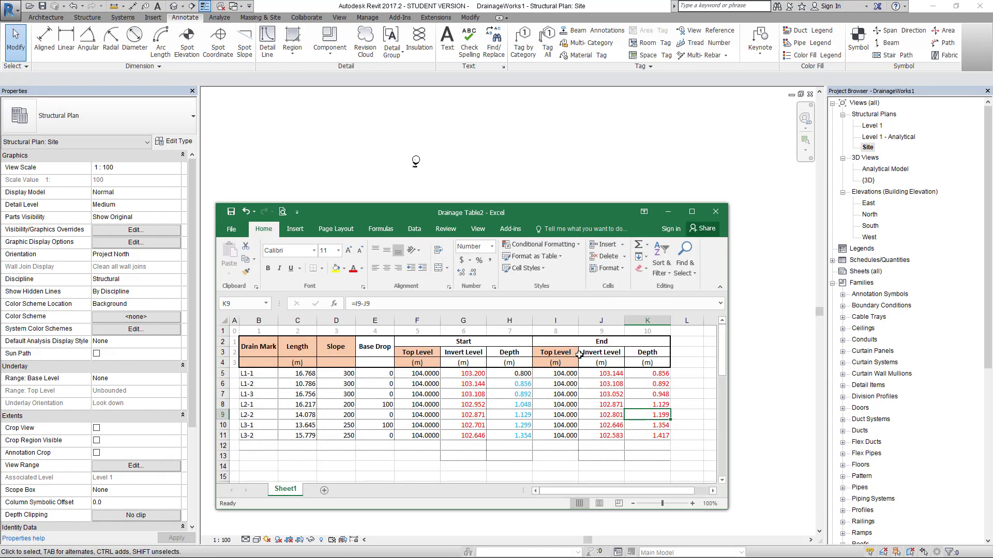
left_click_drag(555, 212, 631, 122)
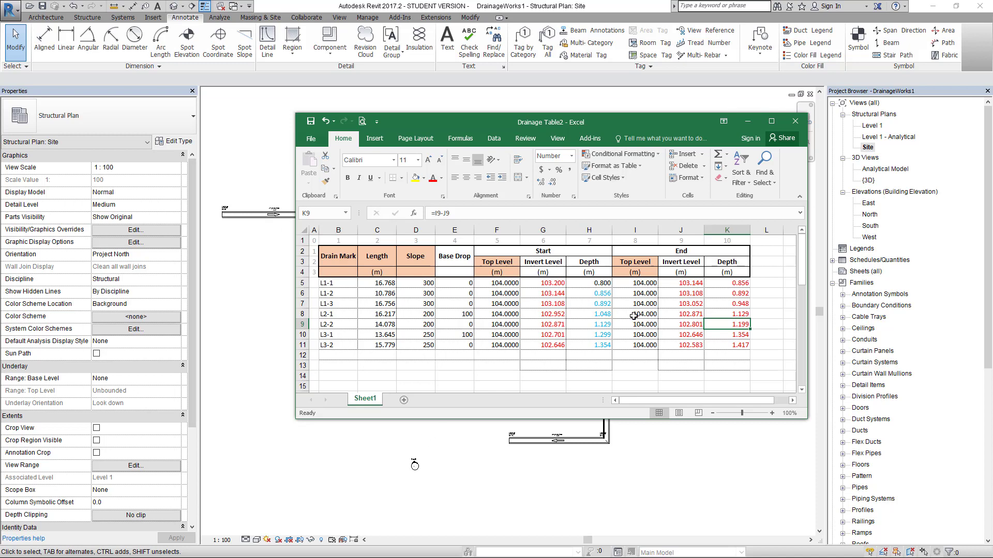
left_click(752, 123)
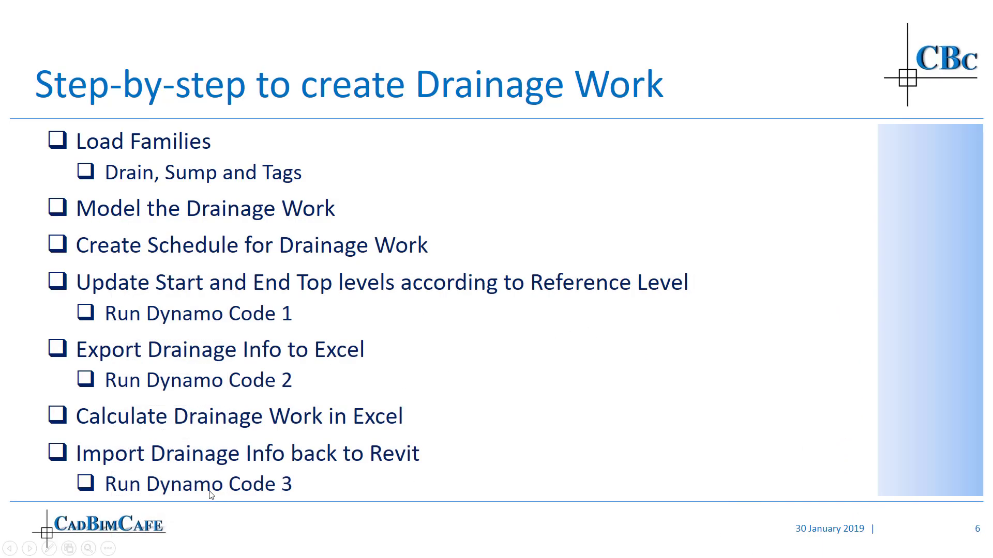
left_click(512, 409)
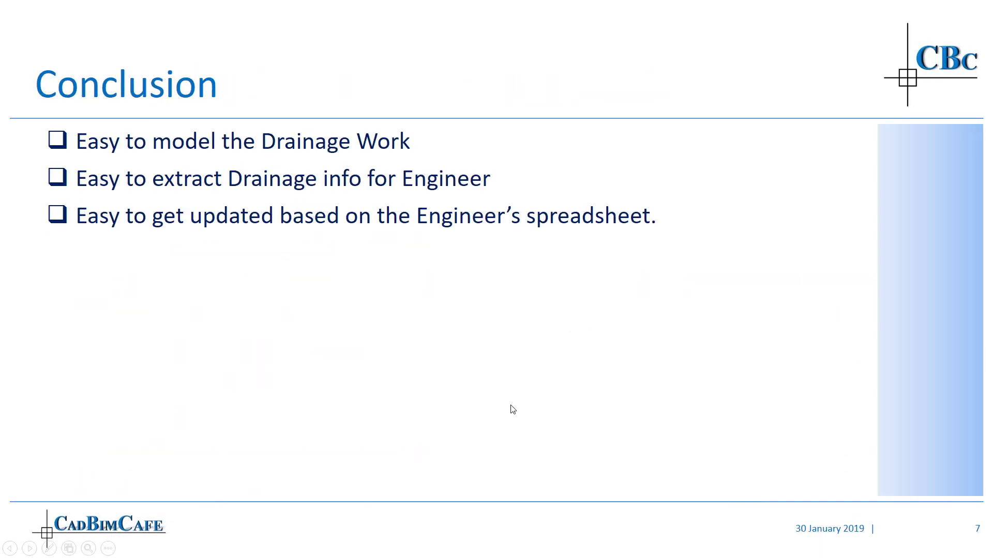
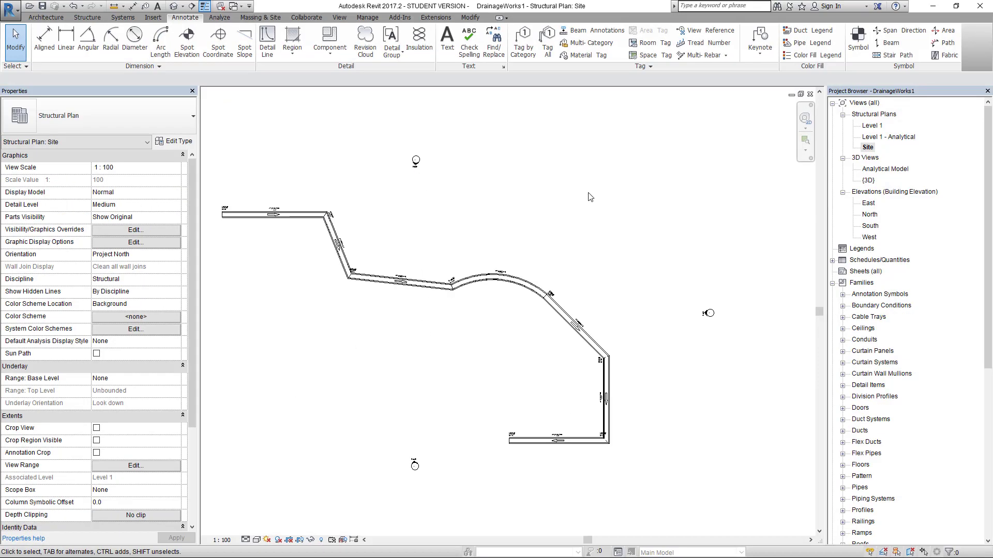
Open the TL_ExportDrainInfoToExcel script from Dynamo Player for editing in Dynamo, and minimize the player.
key("alt+Tab")
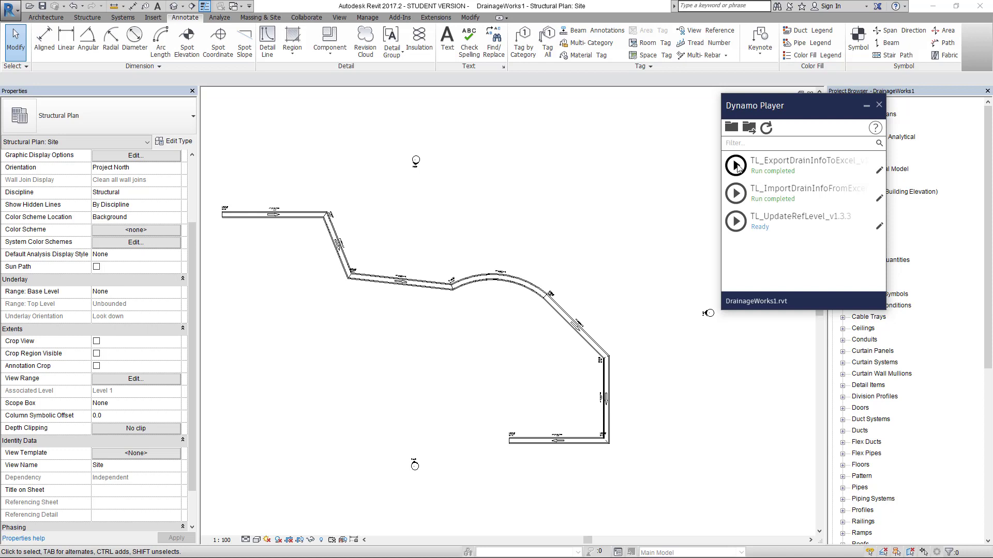
left_click(879, 170)
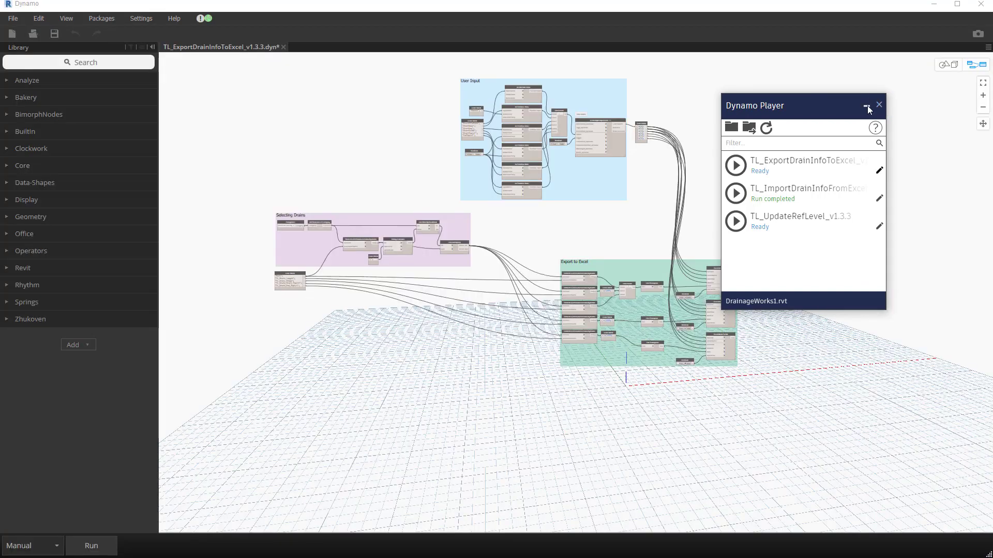
left_click(866, 107)
Examine the User Input group of the export graph, from the field-name code block through the text box nodes to the input form.
scroll(553, 128, "up", 10)
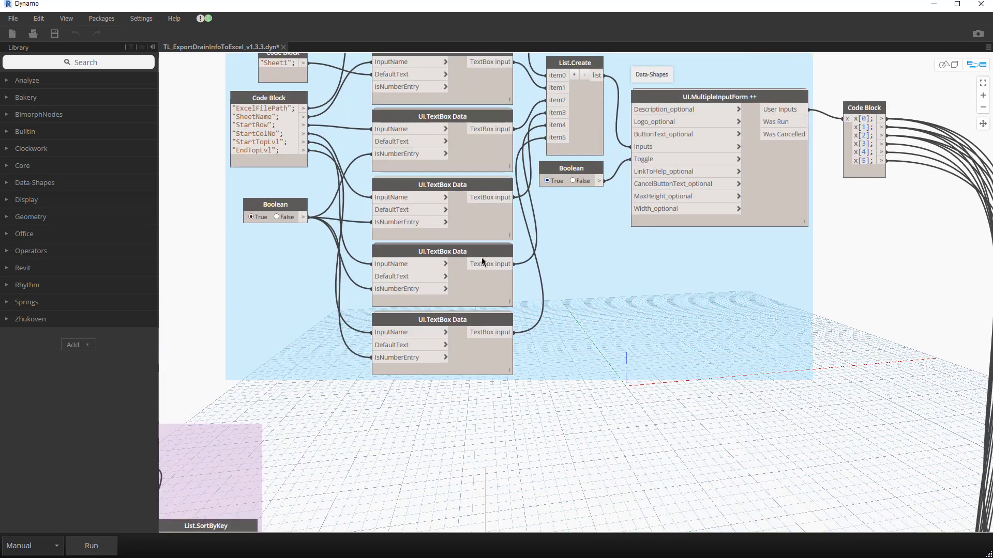
middle_click_drag(485, 255, 419, 338)
scroll(531, 413, "down", 3)
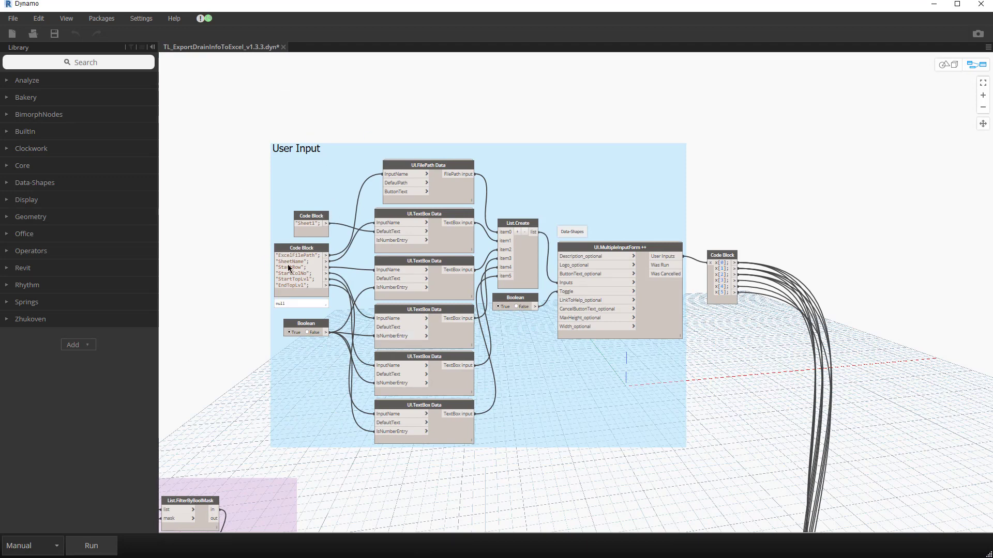
scroll(248, 246, "up", 1)
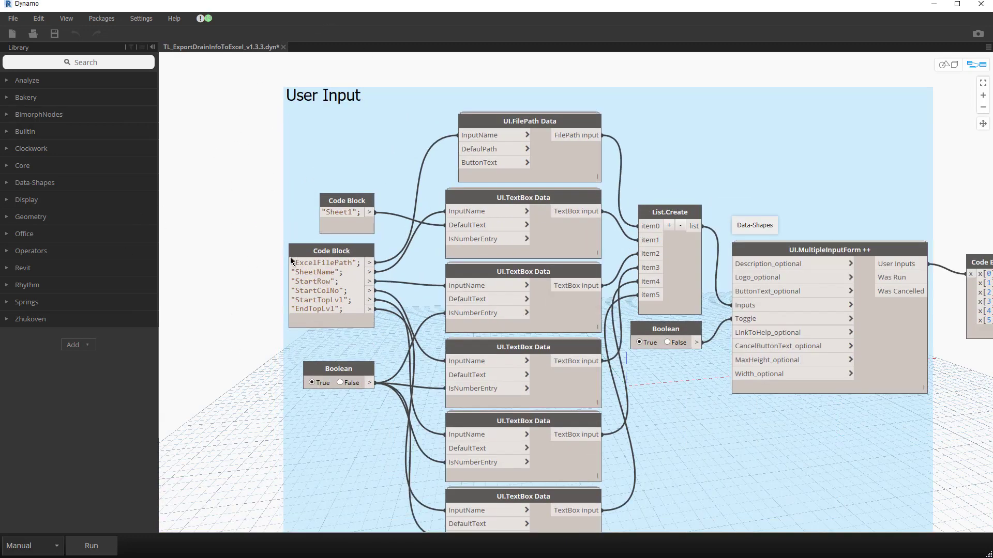
mouse_move(356, 263)
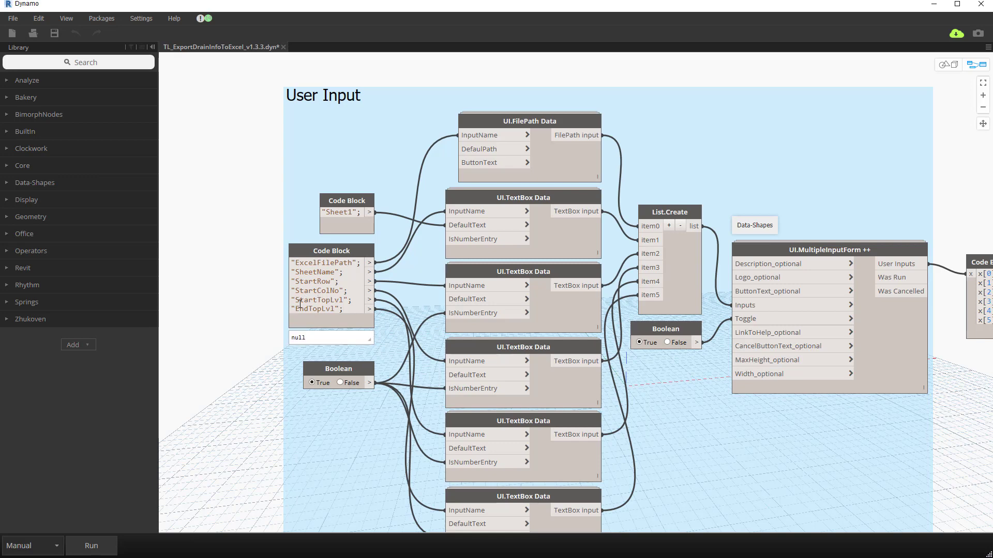
scroll(279, 285, "down", 5)
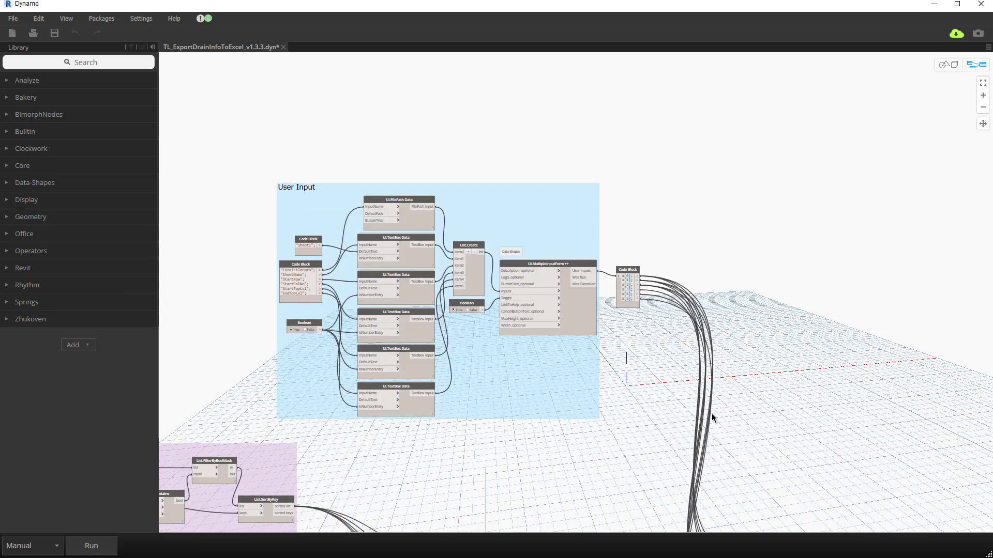
scroll(605, 381, "up", 3)
middle_click_drag(525, 364, 571, 382)
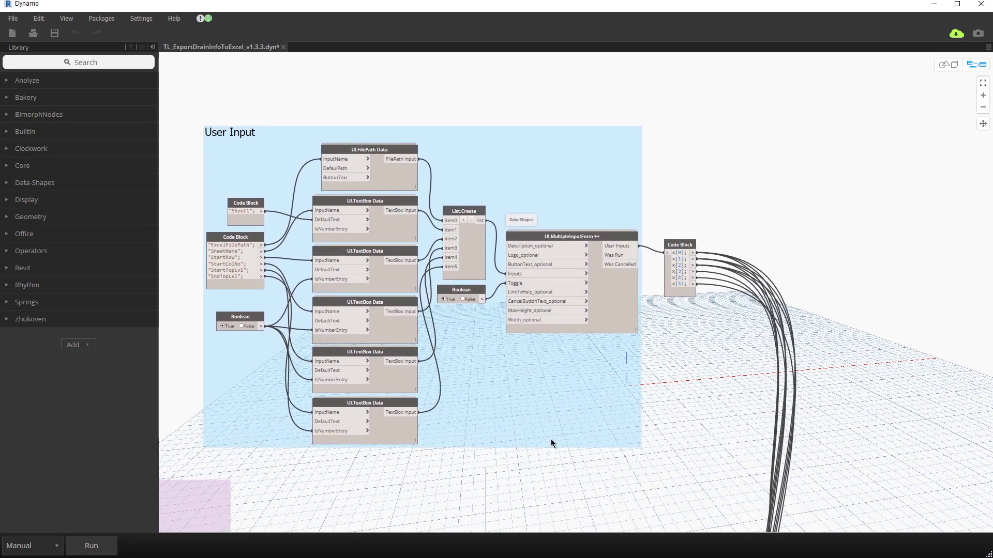
Examine the Selecting Drains group of the export graph, from the Structural Framing category through the mark filter to the List.SortByKey node.
scroll(687, 384, "down", 2)
middle_click_drag(690, 395, 644, 190)
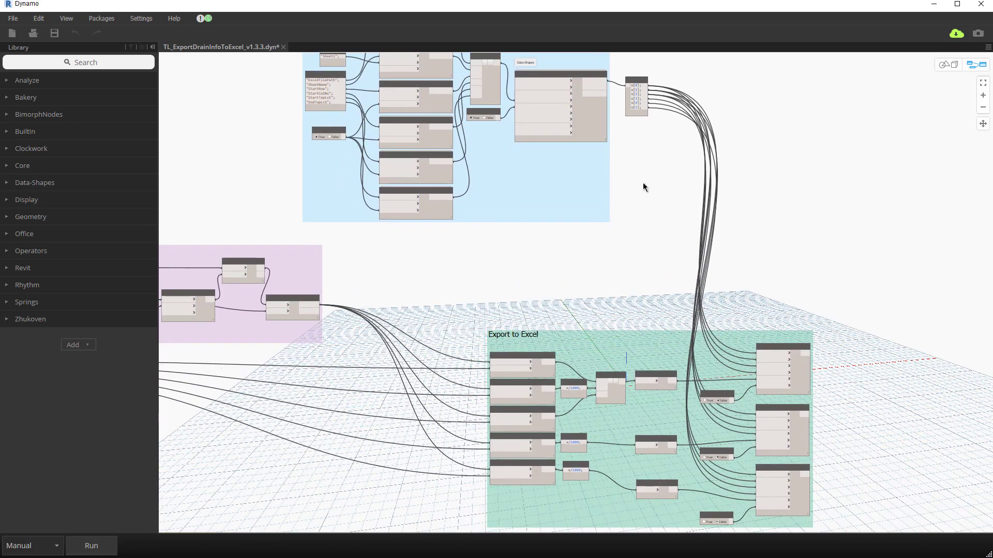
scroll(775, 372, "up", 2)
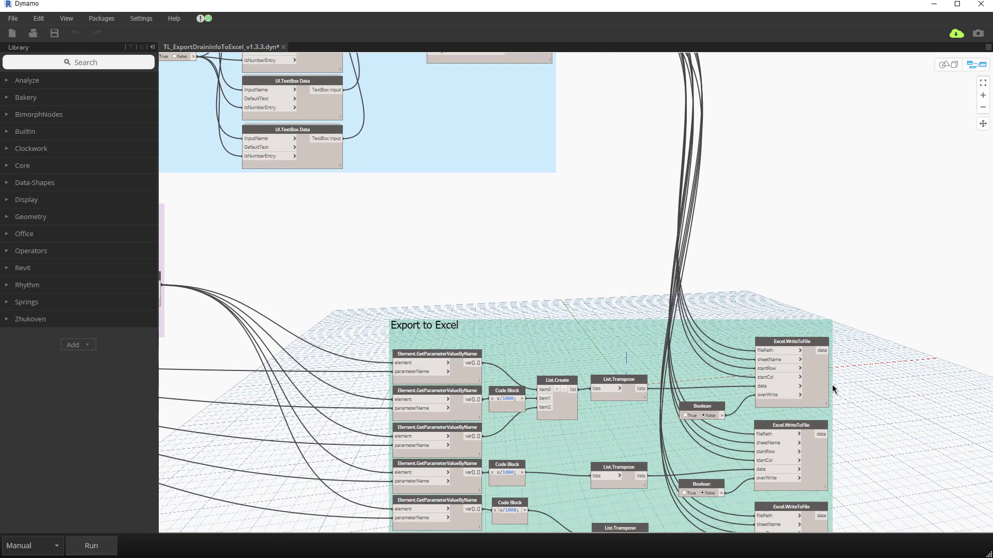
scroll(575, 297, "down", 2)
middle_click_drag(528, 280, 436, 175)
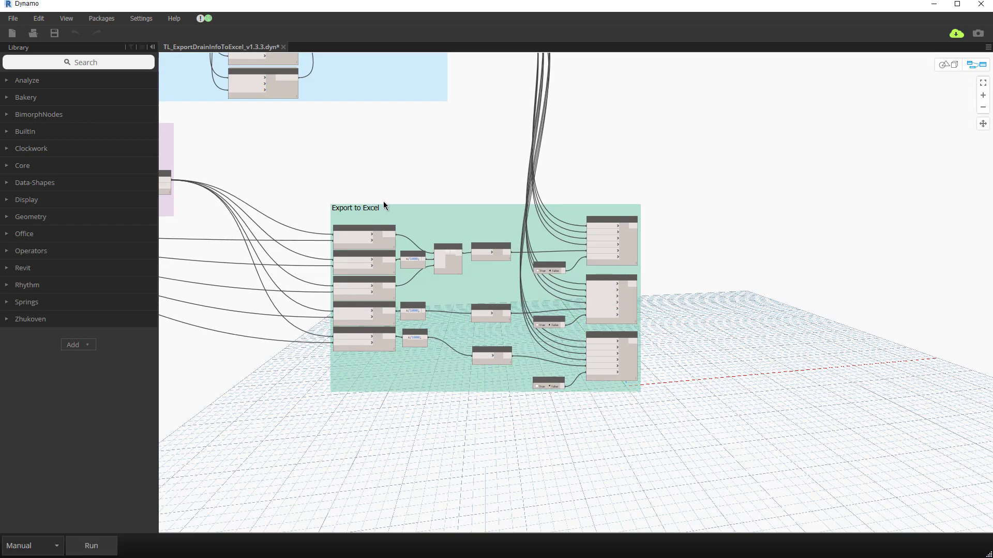
middle_click_drag(466, 237, 890, 341)
scroll(337, 287, "up", 2)
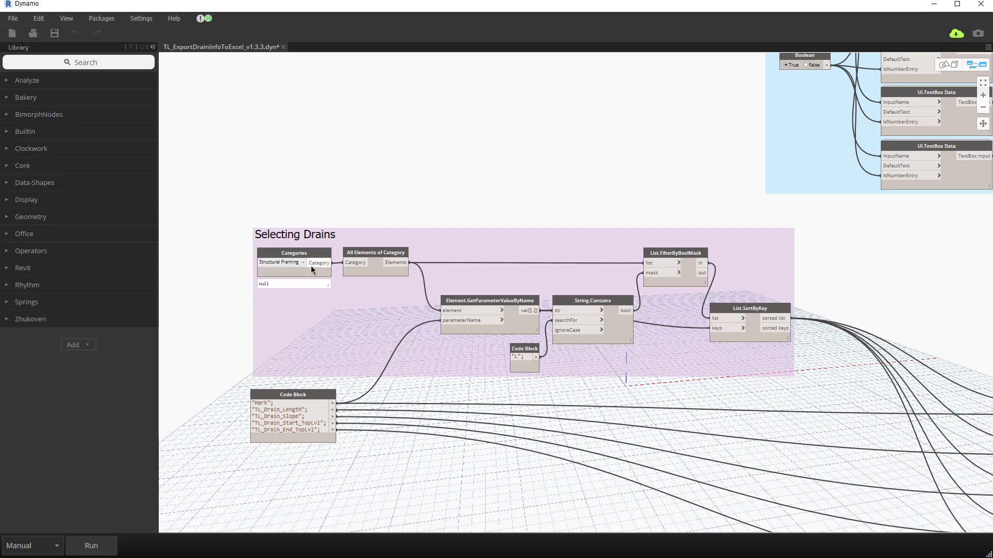
middle_click_drag(423, 464, 374, 441)
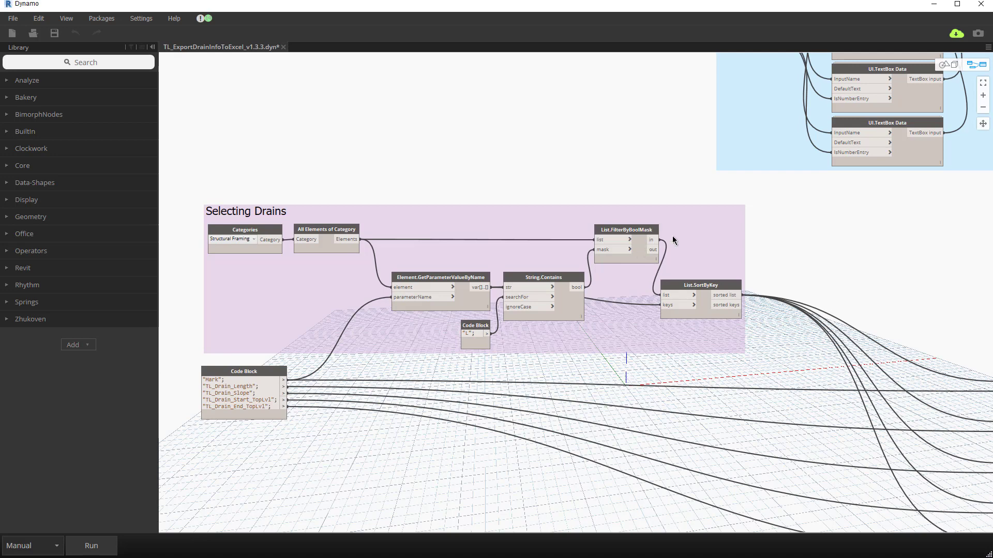
middle_click_drag(743, 370, 667, 317)
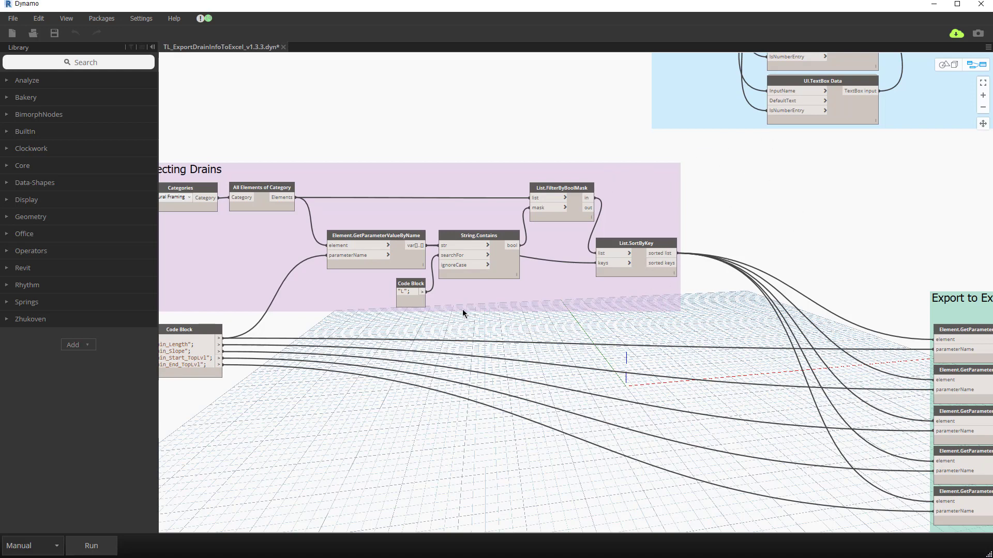
scroll(545, 315, "down", 4)
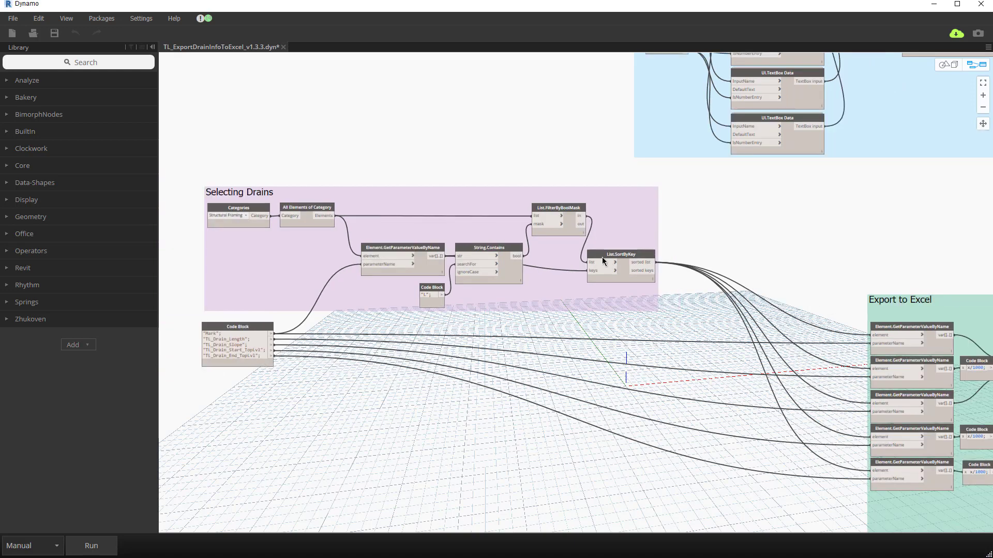
Move the List.SortByKey node down to expose its input wires, and place it back in the Selecting Drains group.
left_click(610, 289)
left_click_drag(609, 290, 611, 316)
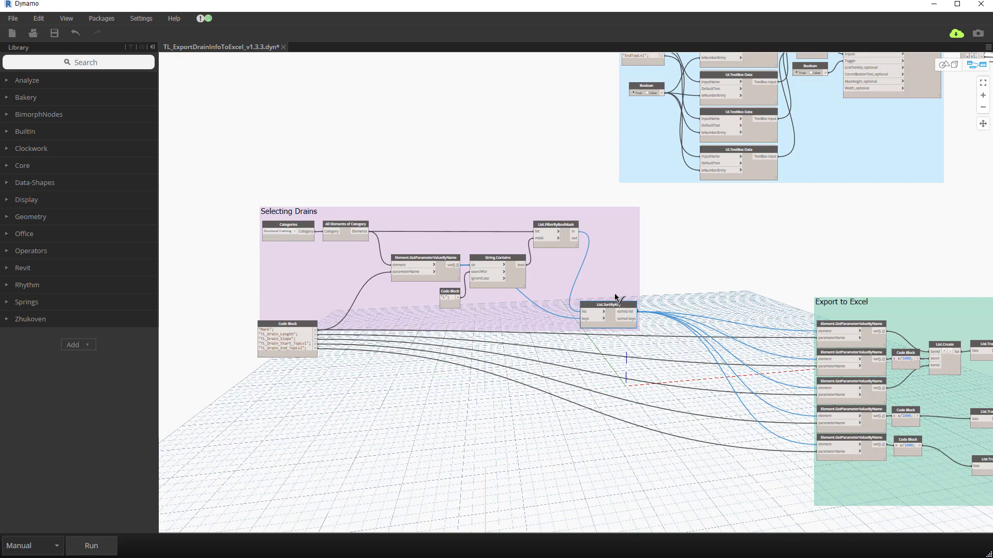
left_click_drag(626, 305, 619, 280)
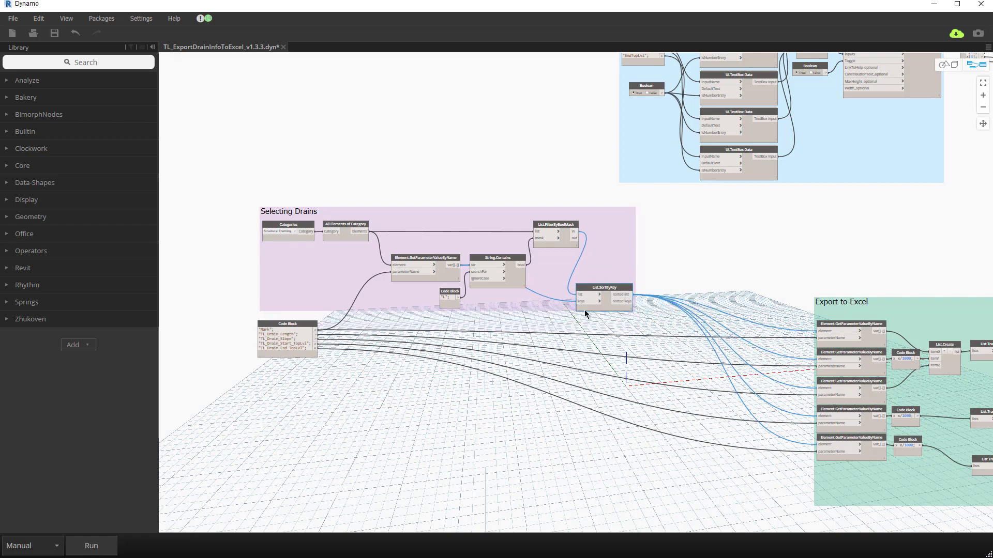
Trace the sorted drain list and the parameter-name code block outputs into the nodes of the Export to Excel group.
middle_click_drag(496, 393, 420, 373)
scroll(589, 247, "up", 5)
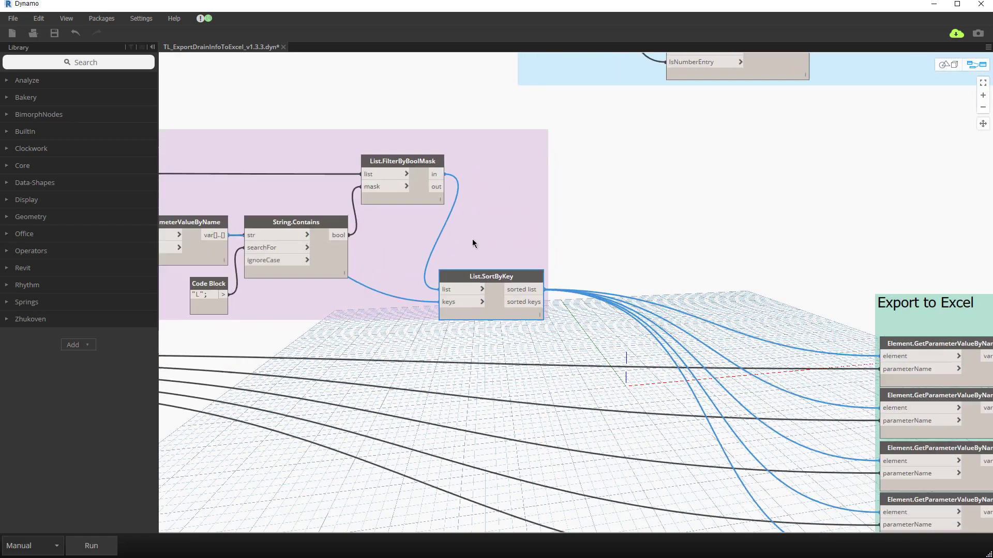
scroll(432, 190, "down", 7)
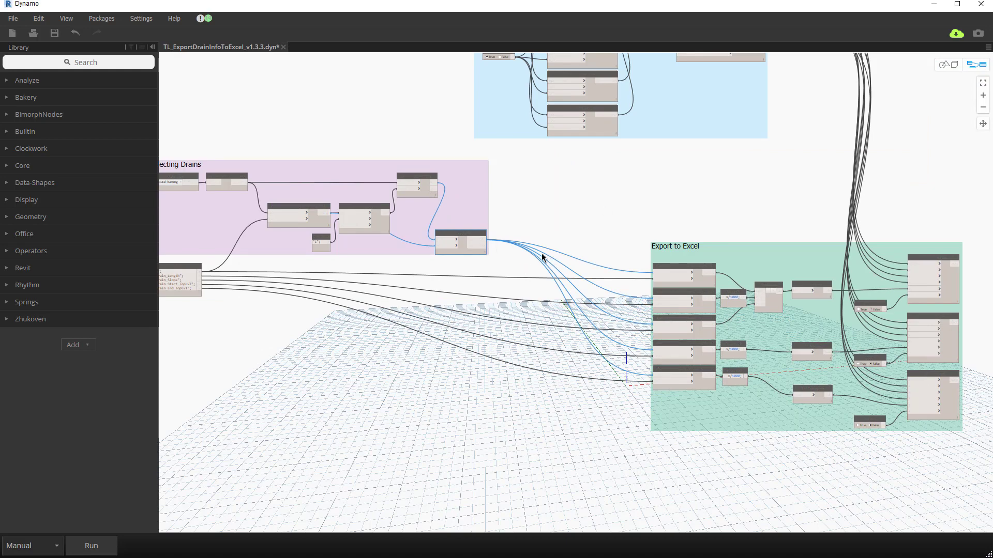
middle_click_drag(547, 255, 410, 245)
scroll(375, 242, "up", 3)
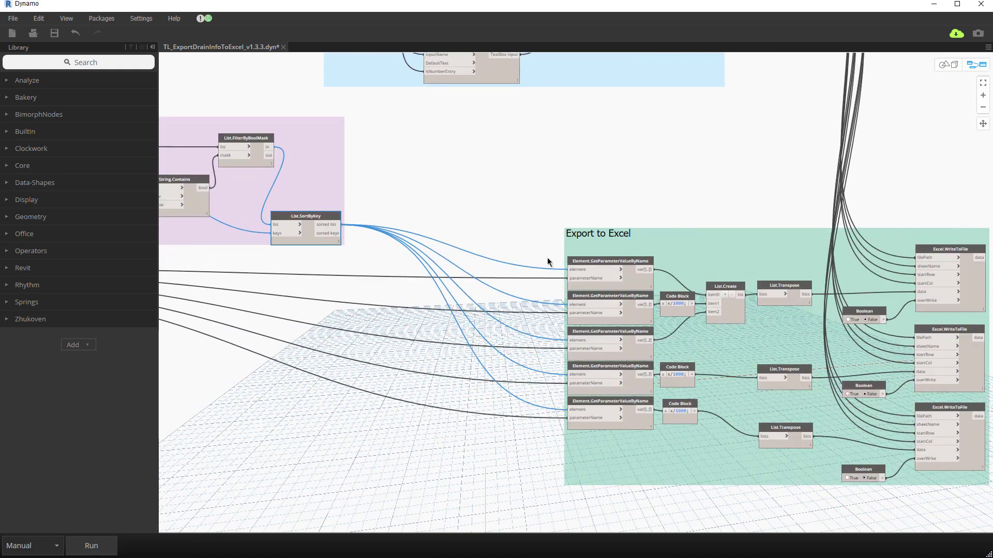
scroll(539, 295, "down", 4)
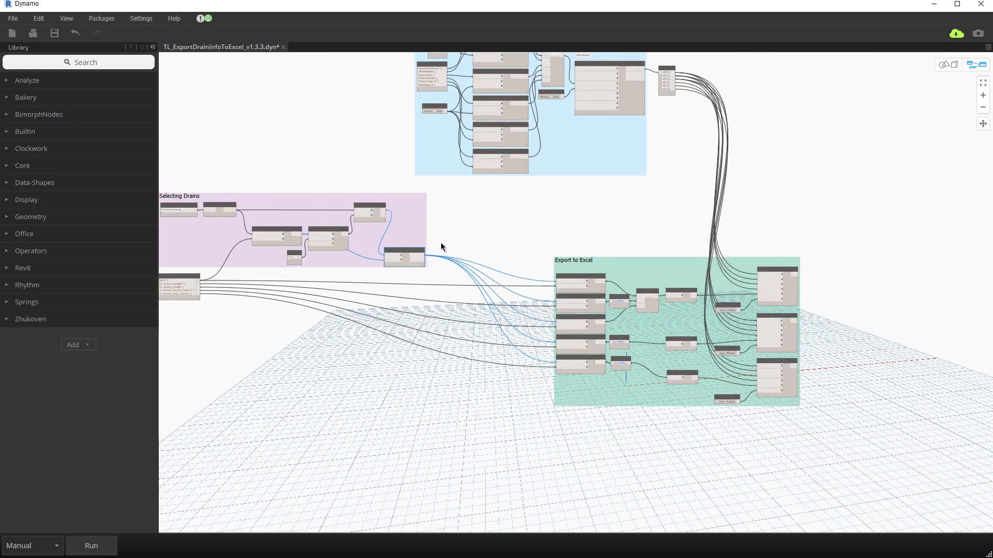
scroll(569, 277, "up", 2)
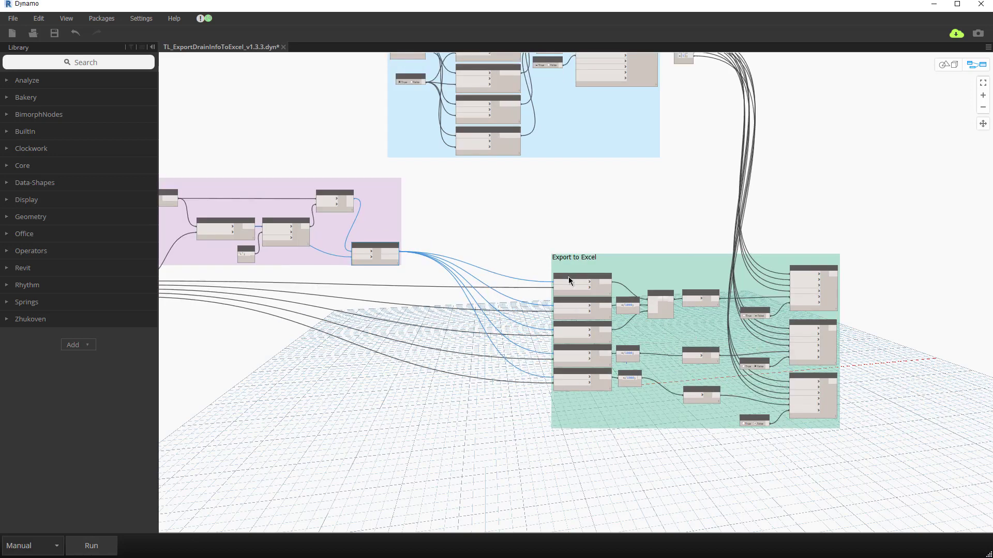
middle_click_drag(579, 322, 741, 320)
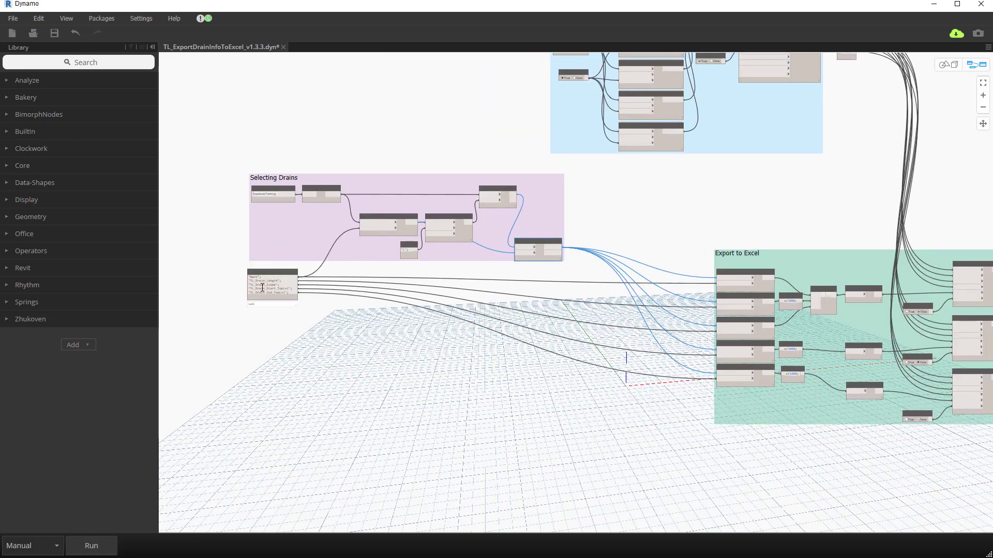
scroll(266, 300, "up", 4)
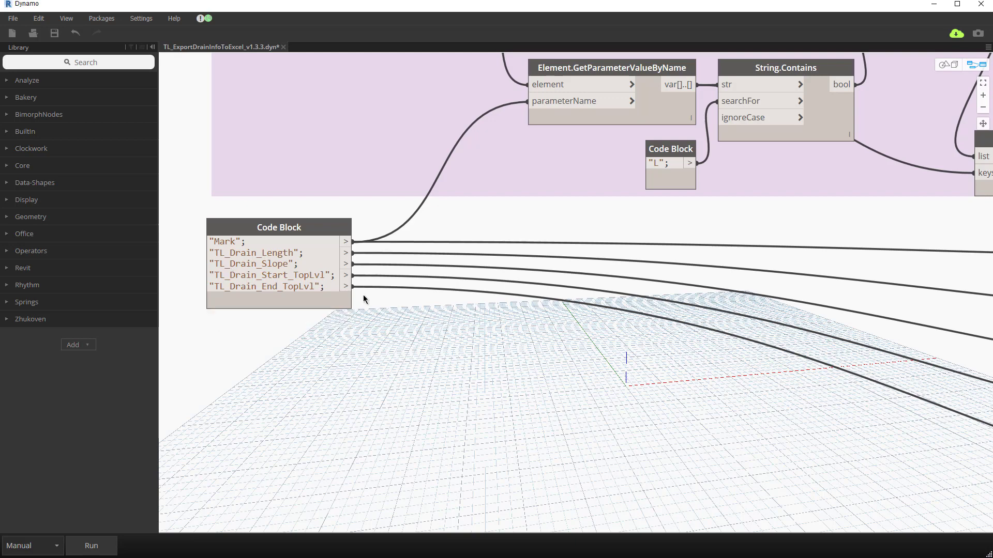
scroll(363, 295, "down", 5)
scroll(488, 271, "up", 5)
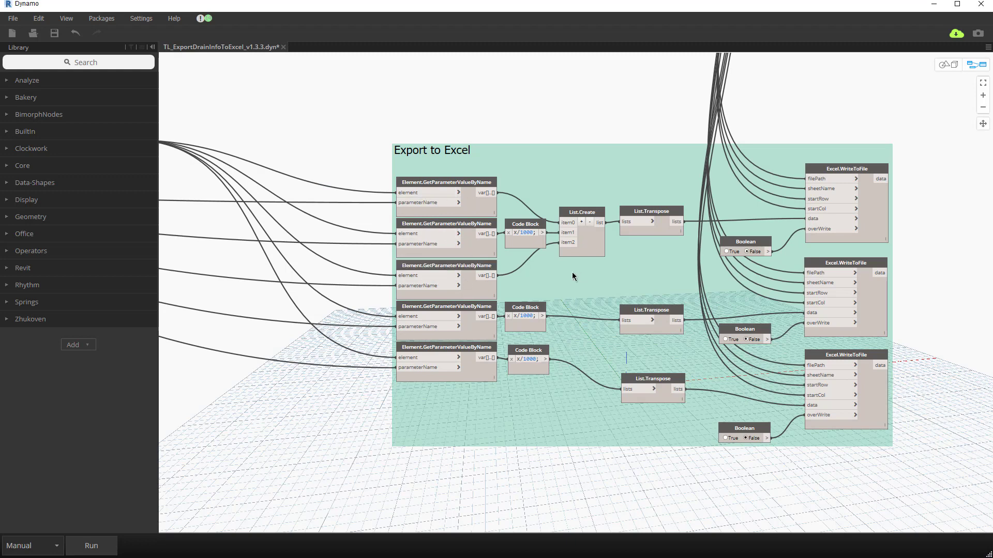
middle_click_drag(573, 273, 562, 271)
middle_click_drag(479, 283, 377, 290)
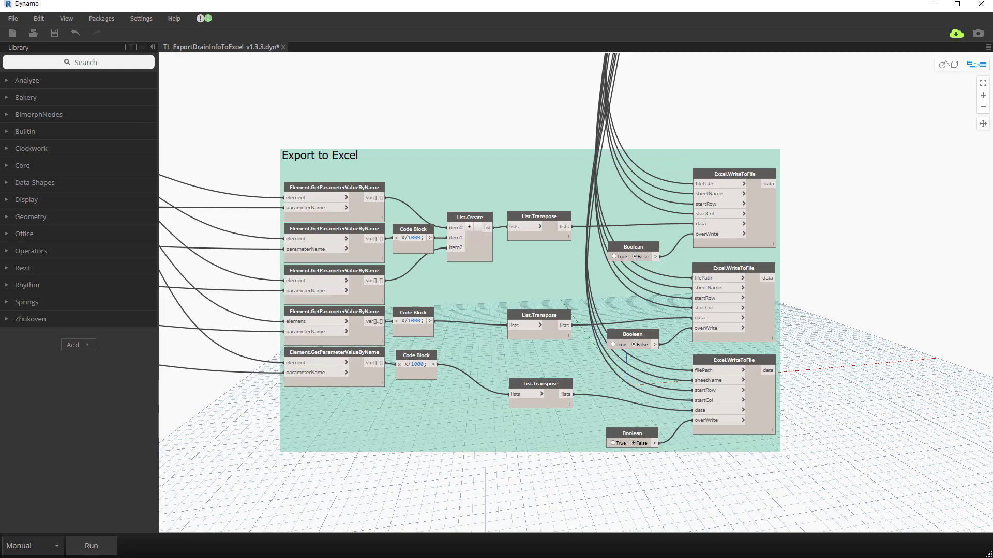
Switch to Excel to compare the Drainage Table2 columns with the Export to Excel nodes, and minimize the workbook.
key("alt+Tab")
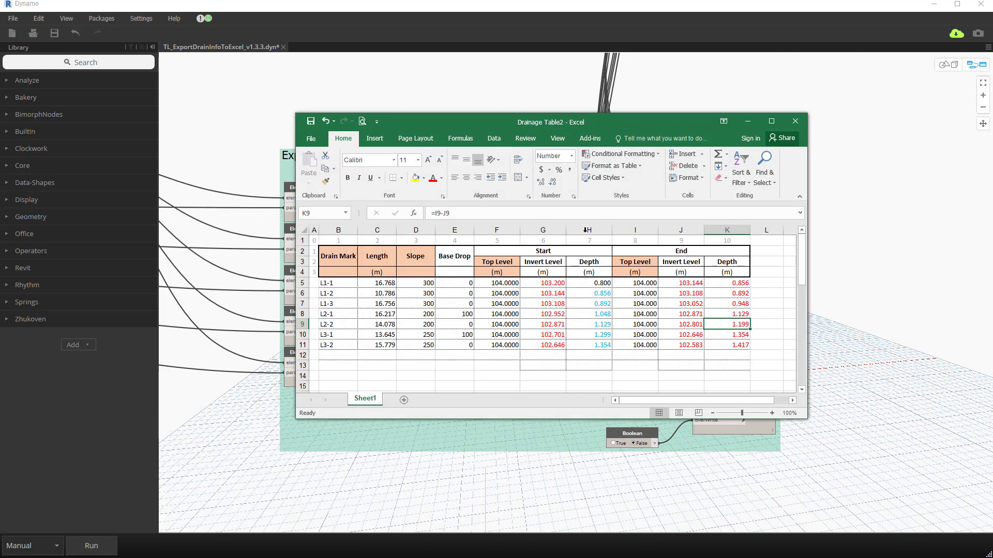
left_click_drag(686, 120, 398, 419)
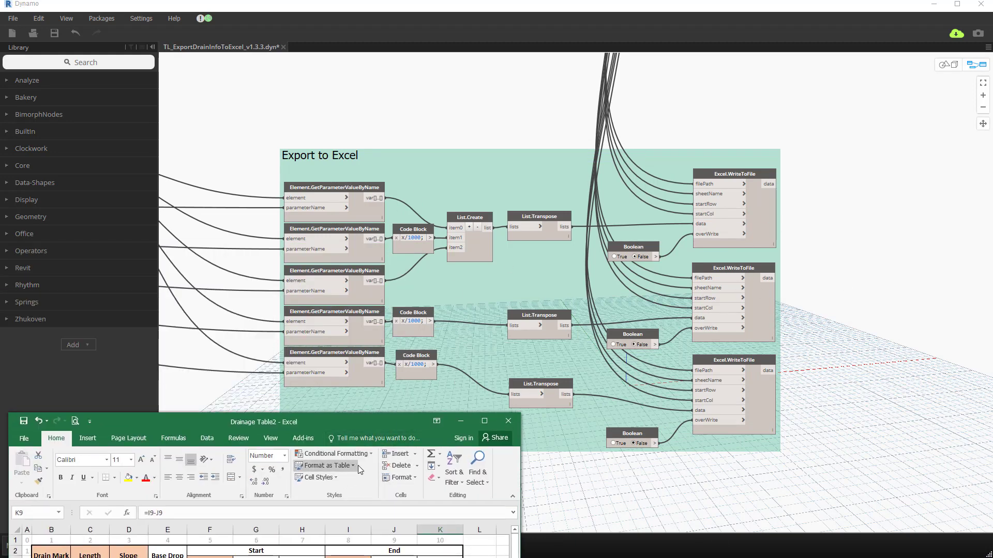
left_click_drag(486, 421, 910, 112)
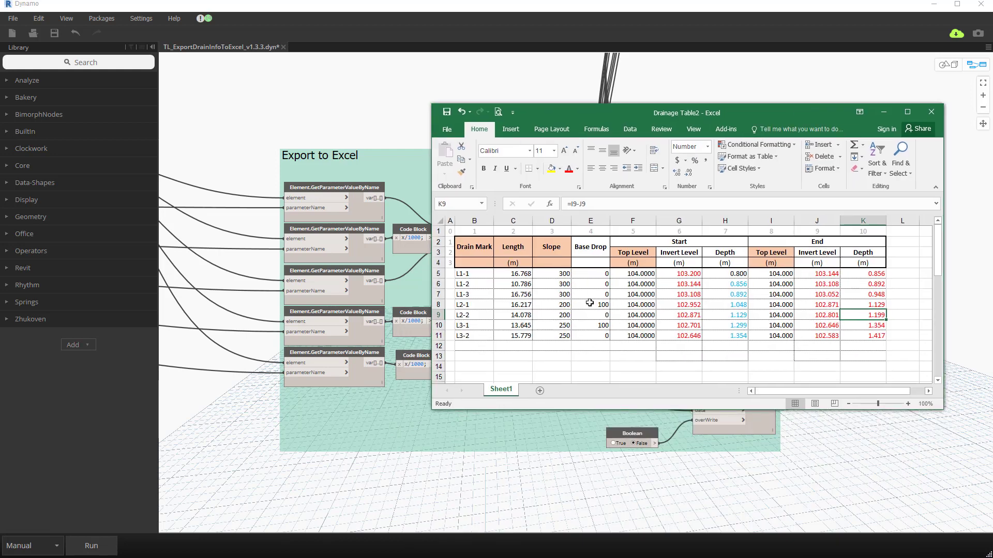
left_click_drag(782, 120, 965, 63)
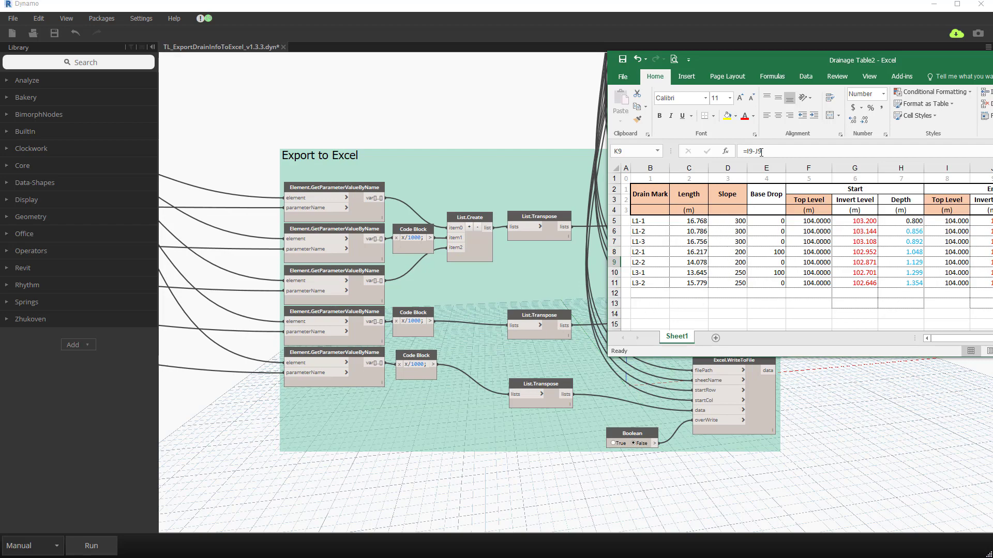
left_click_drag(778, 61, 527, 411)
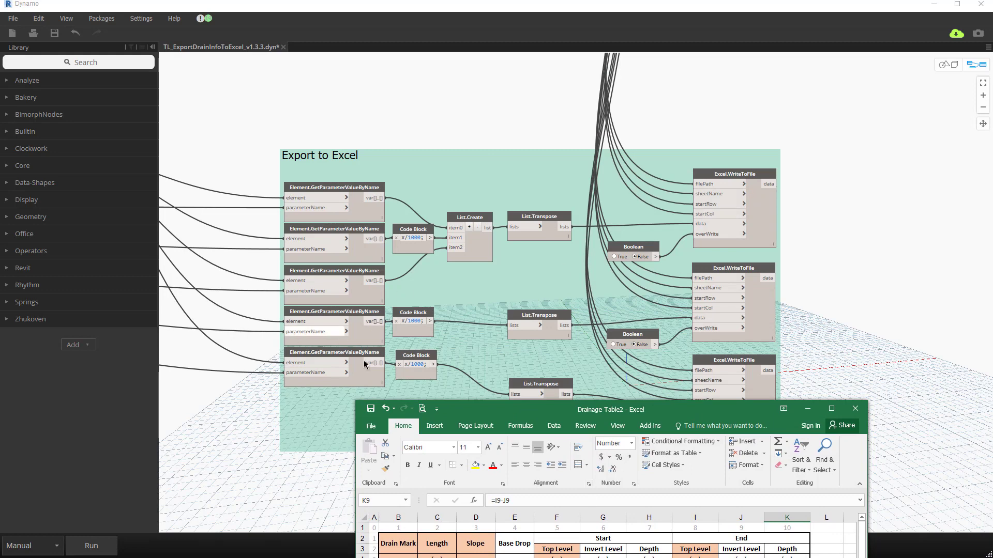
left_click_drag(666, 411, 706, 207)
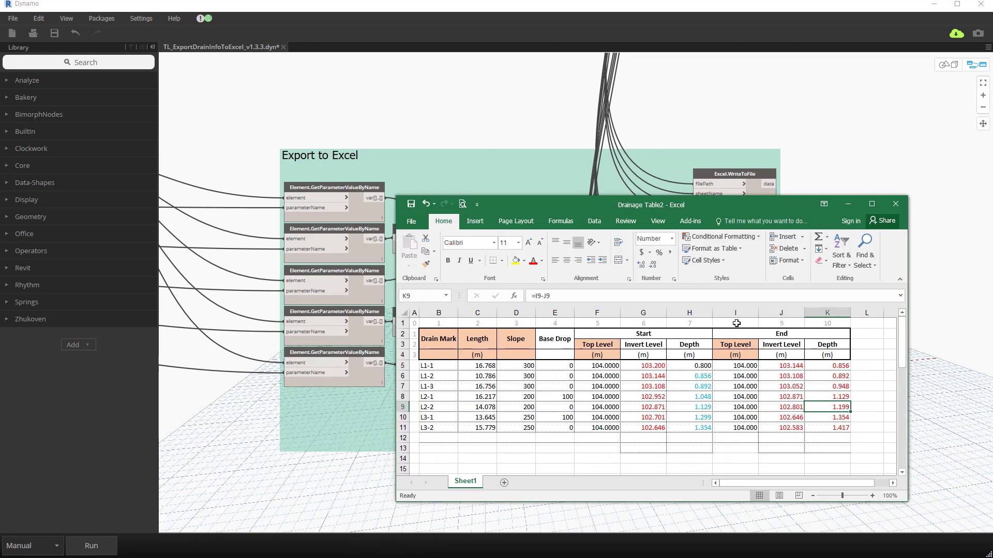
left_click(848, 204)
Examine the three Excel.WriteToFile nodes in Dynamo, recheck the target columns in Drainage Table2, and minimize the workbook.
scroll(679, 266, "down", 5)
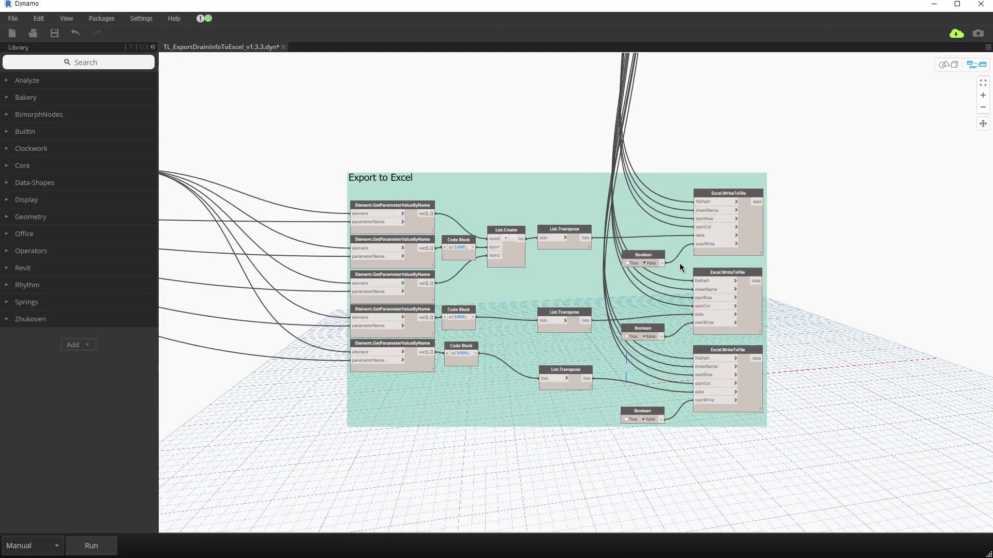
mouse_move(717, 312)
middle_mouse_down()
mouse_move(709, 415)
mouse_move(713, 308)
middle_mouse_up()
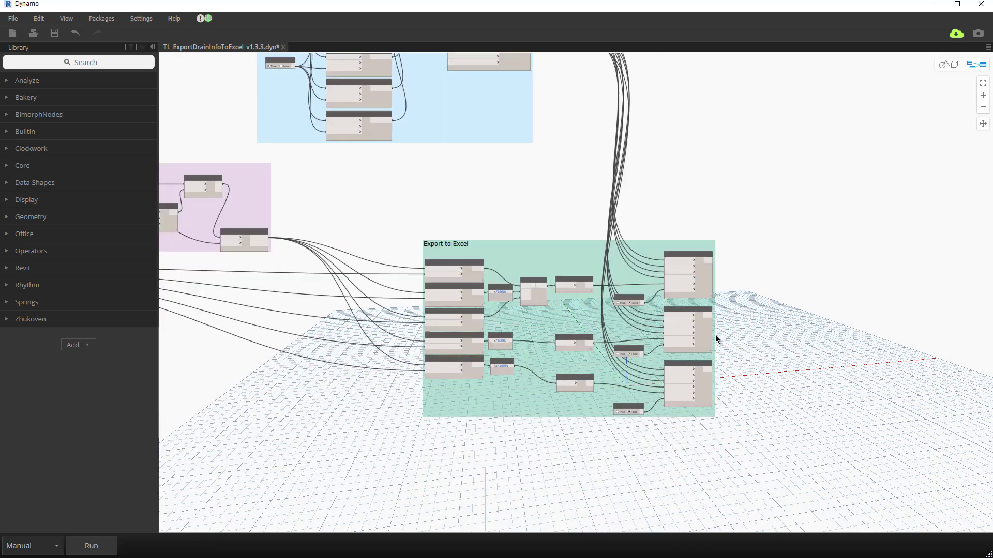
scroll(726, 381, "up", 3)
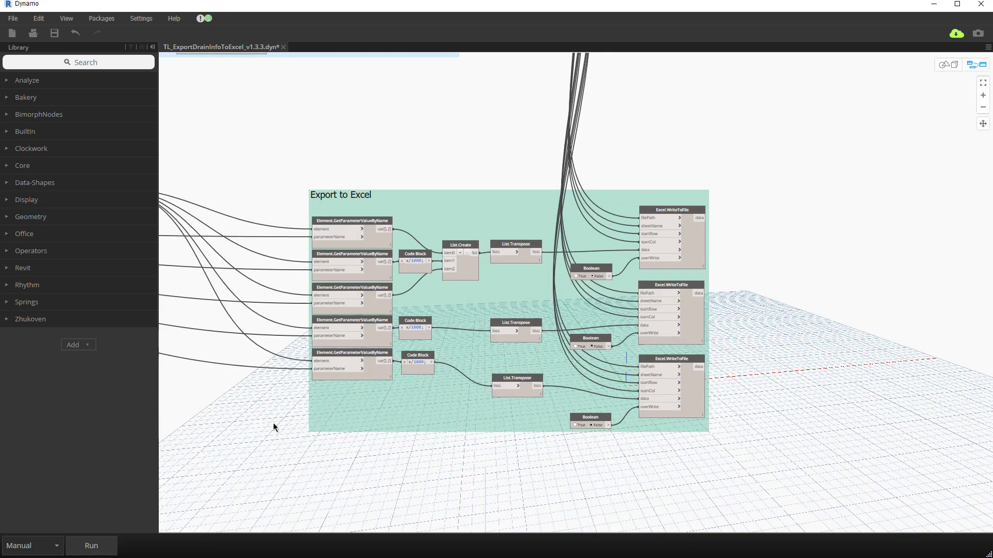
key("alt+Tab")
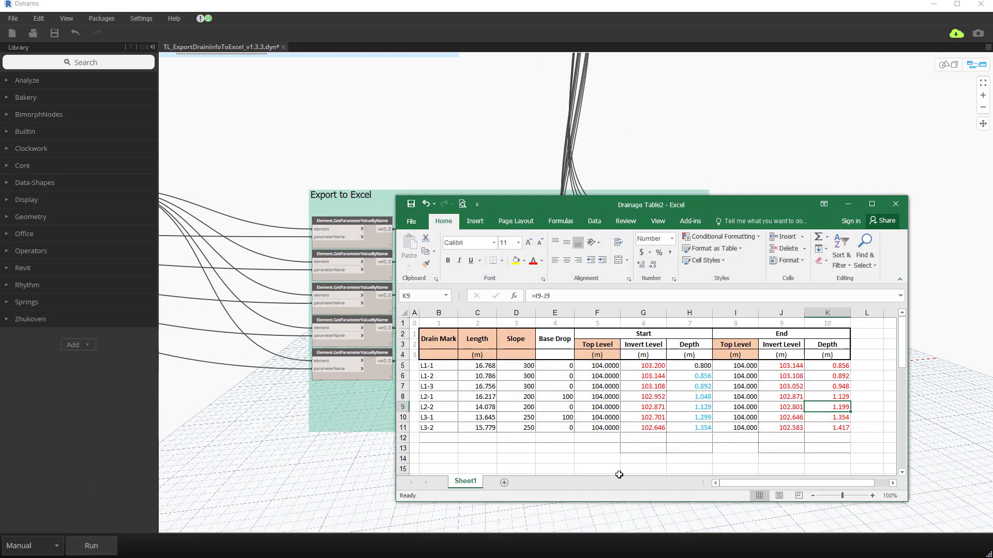
left_click(847, 204)
middle_click_drag(798, 275, 847, 287)
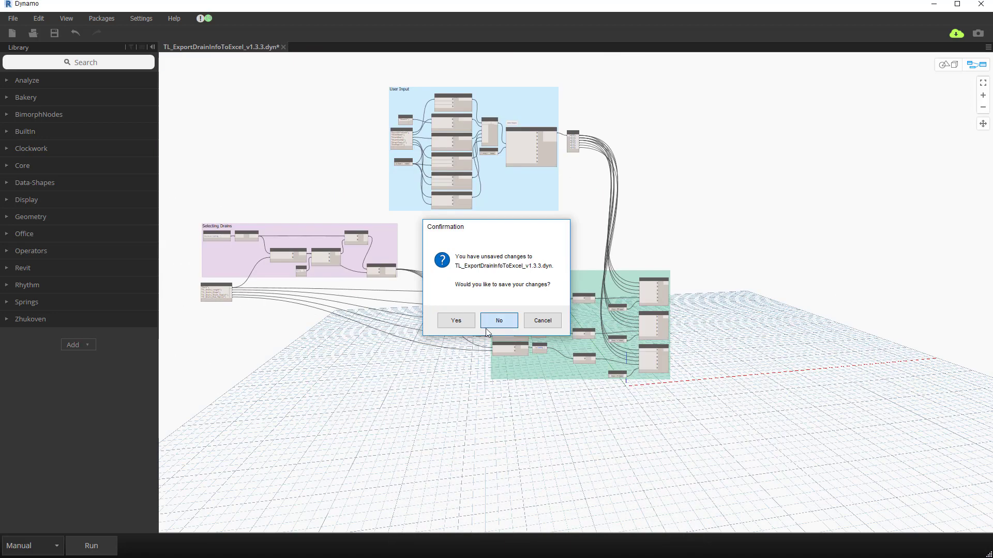
Close the export graph without saving, open the TL_ImportDrainInfoFromExcel script from Dynamo Player for editing, and minimize the player.
left_click(486, 326)
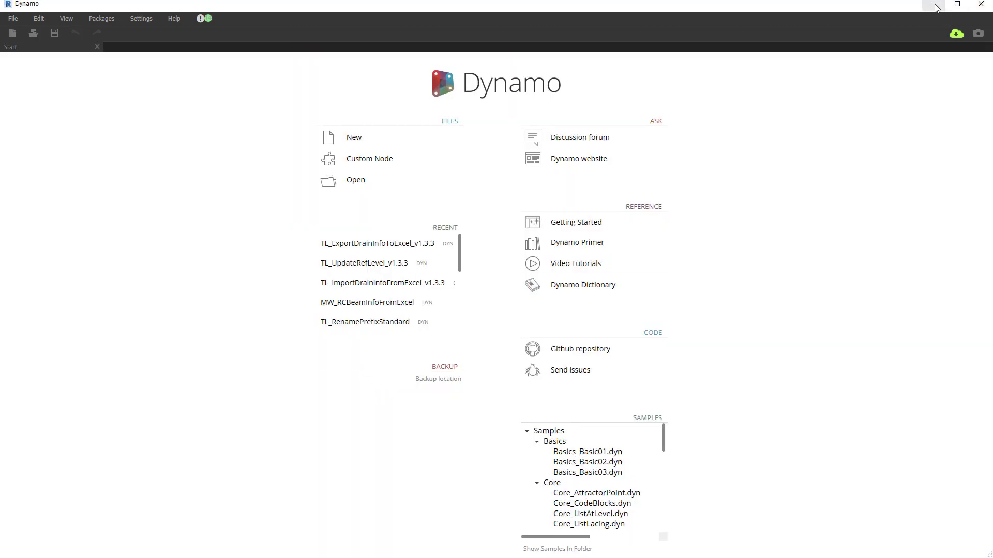
left_click(981, 3)
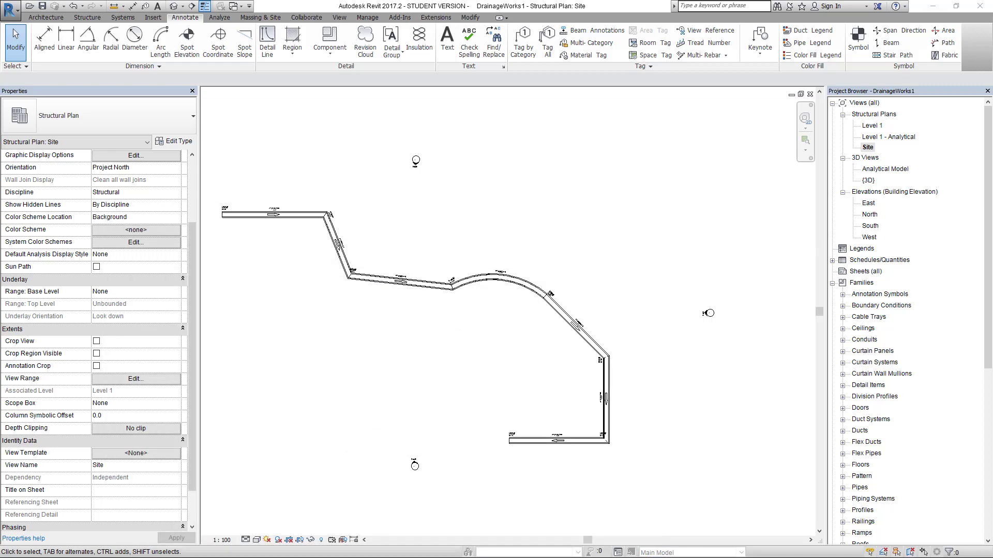
left_click(878, 198)
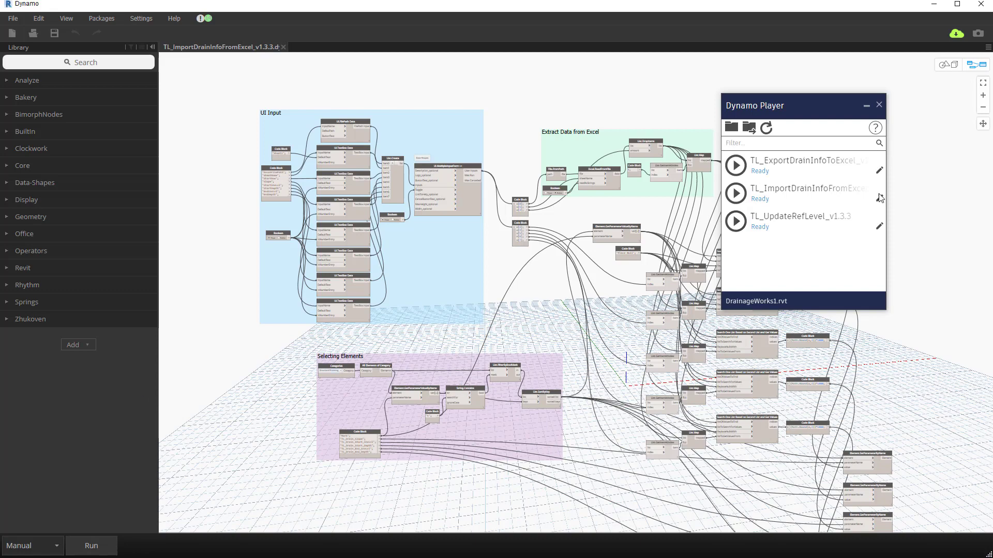
left_click(867, 106)
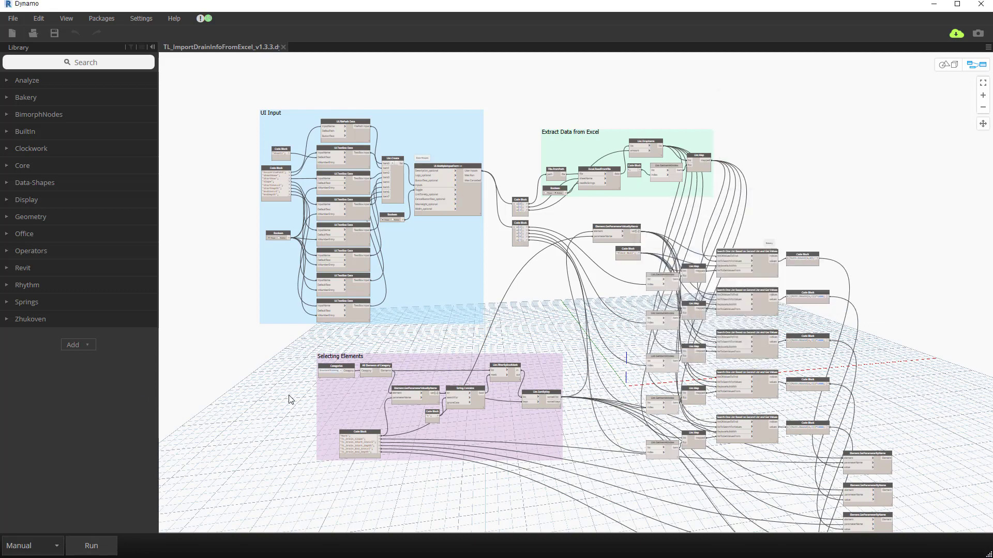
Examine the UI Input group, from the text box nodes through List.Create to the UI.MultipleInputForm node.
middle_click_drag(418, 242, 421, 281)
scroll(421, 282, "up", 3)
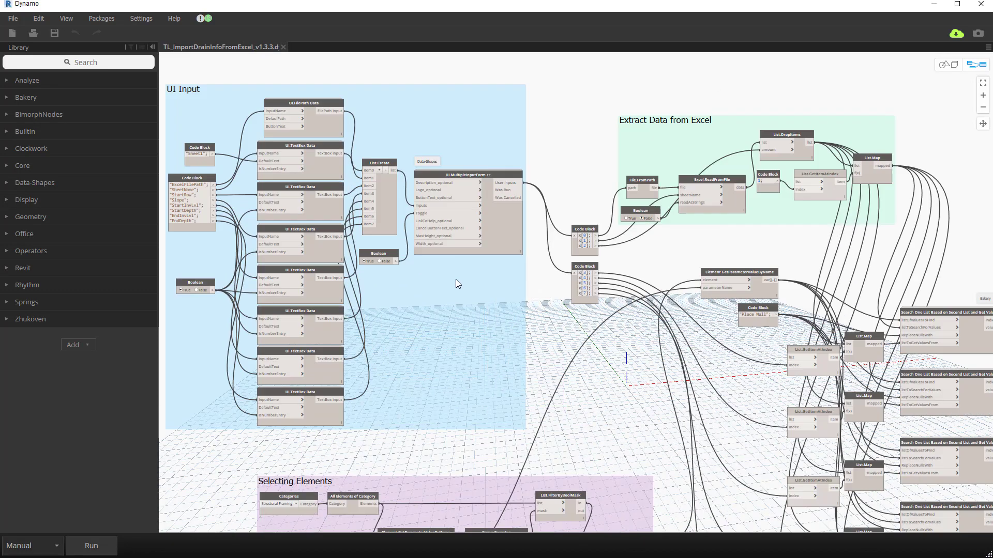
middle_click_drag(497, 305, 548, 325)
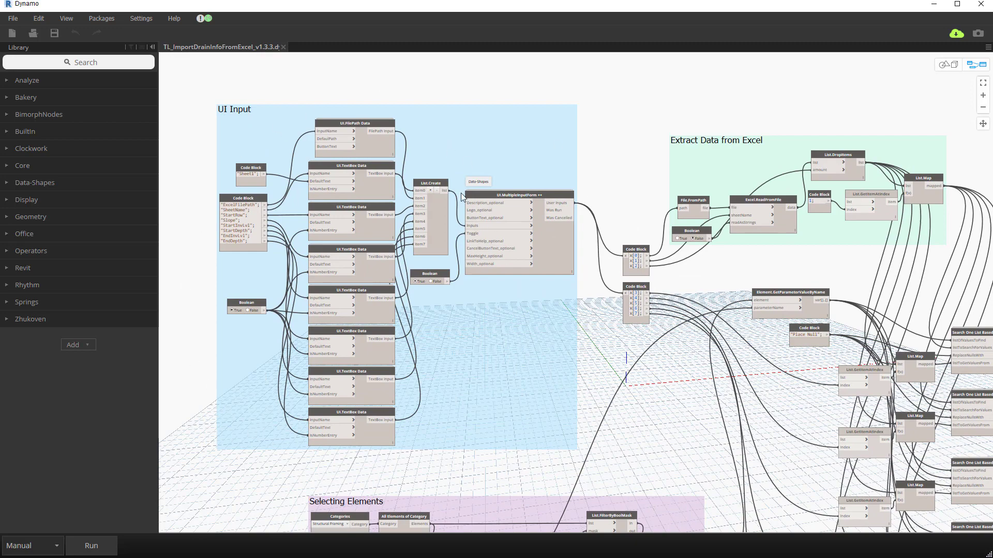
scroll(497, 321, "down", 5)
scroll(511, 243, "up", 3)
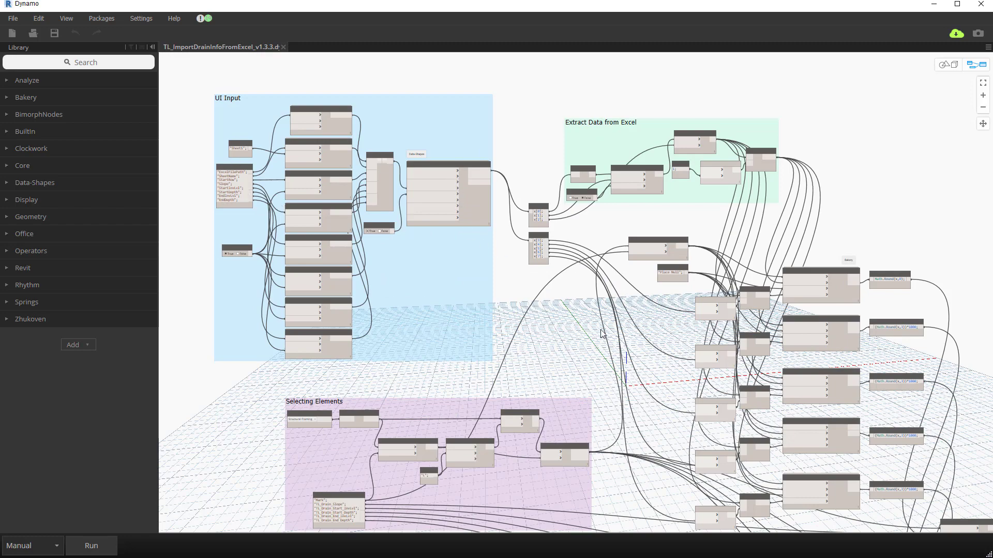
Examine the Selecting Elements group, including the Mark filter, List.SortByKey node and TL_Drain parameter-name code block.
scroll(856, 377, "down", 3)
middle_click_drag(856, 376, 806, 302)
scroll(549, 443, "up", 2)
scroll(725, 361, "up", 3)
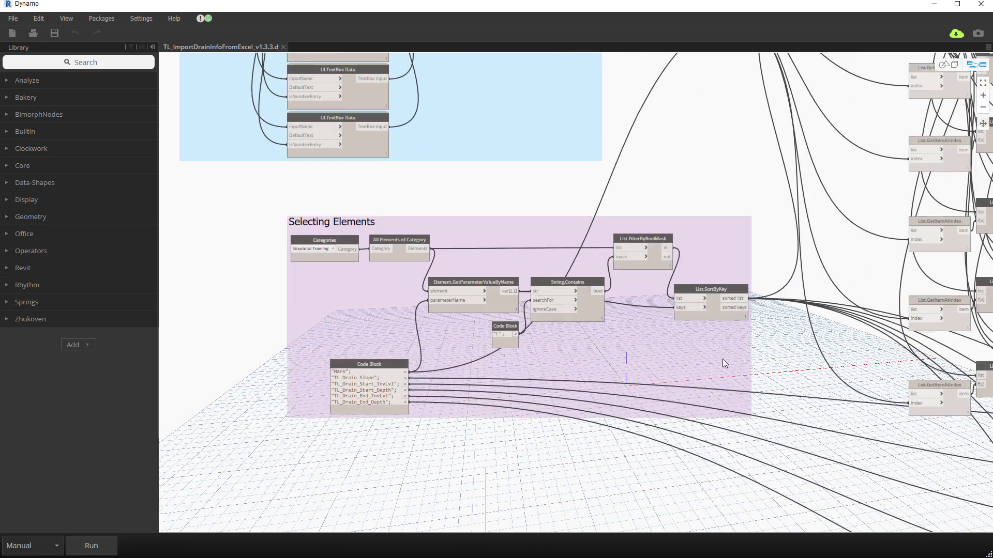
scroll(699, 355, "up", 1)
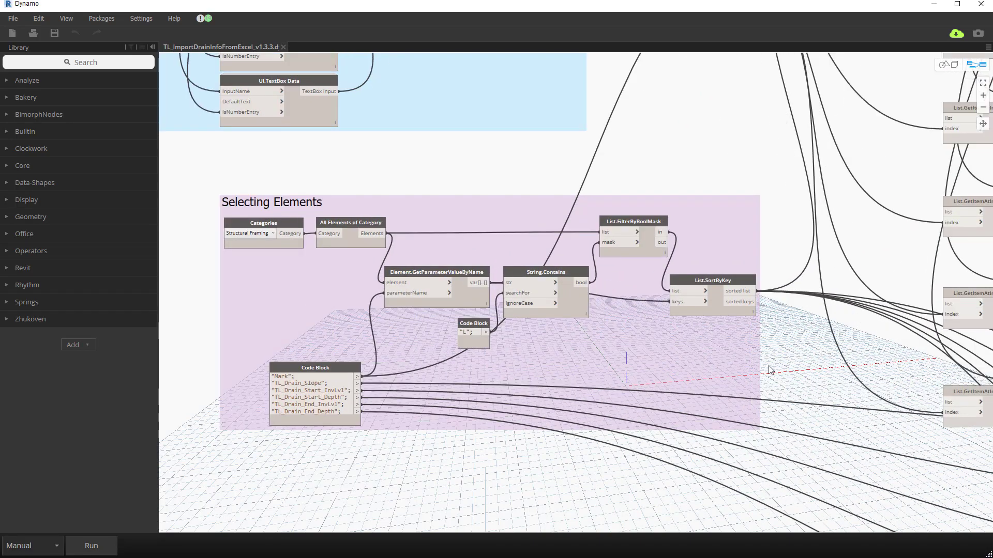
Examine the Extract Data from Excel group and follow its List.DropItems and List.Map outputs to the search nodes.
scroll(763, 364, "down", 4)
scroll(805, 114, "up", 1)
middle_click_drag(806, 114, 588, 293)
scroll(590, 291, "up", 3)
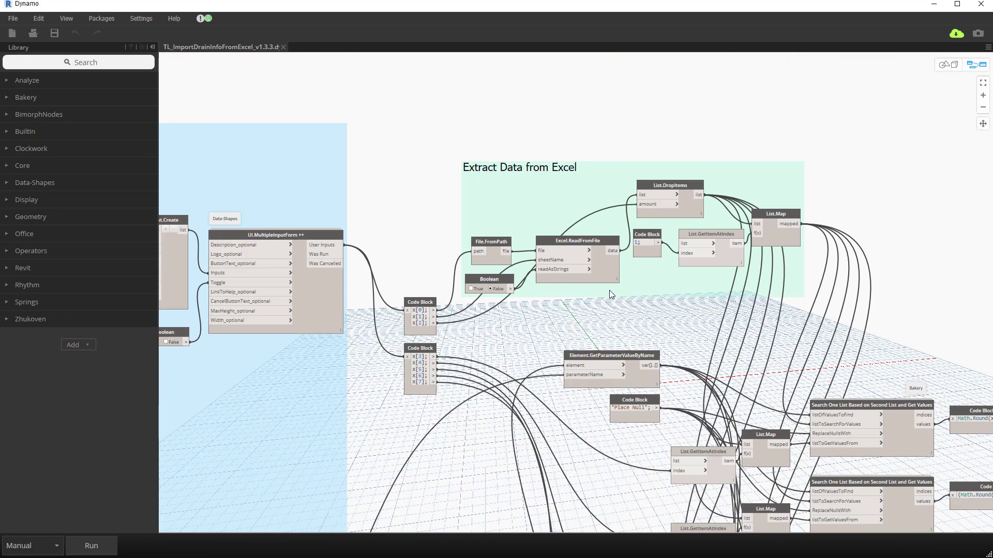
scroll(628, 262, "up", 2)
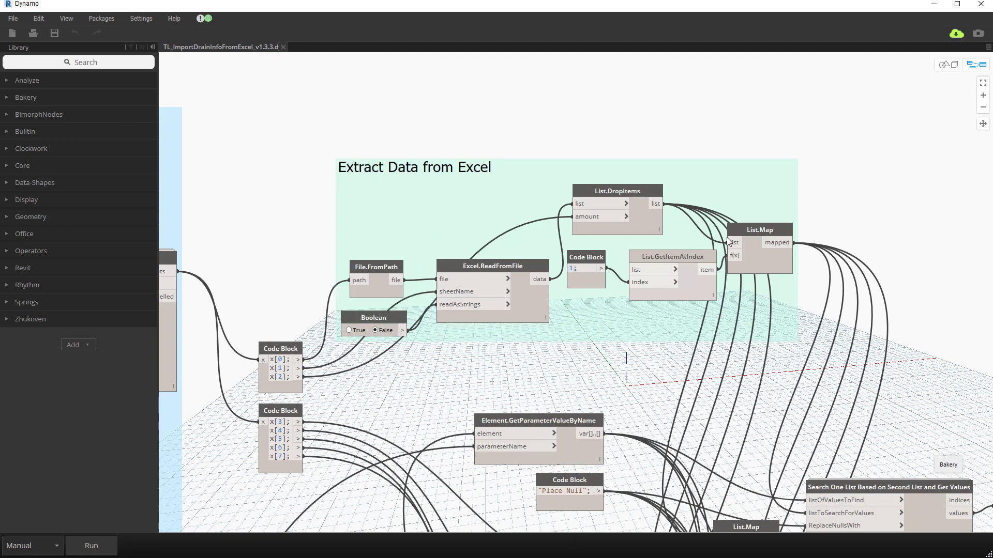
scroll(734, 264, "down", 2)
middle_click_drag(760, 324, 629, 201)
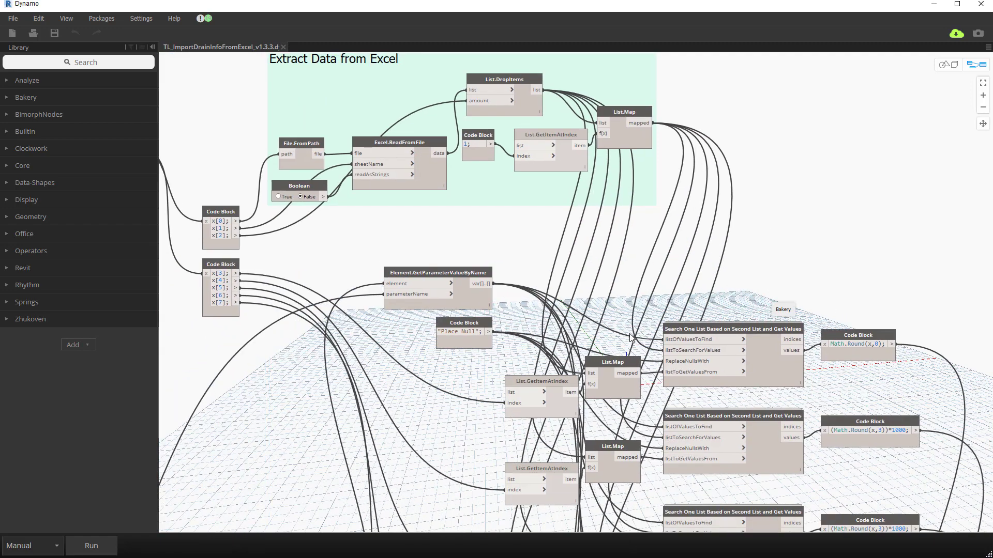
Trace the UI.MultipleInputForm outputs through the x[0] to x[7] code blocks into the List.GetItemAtIndex nodes.
scroll(631, 330, "down", 3)
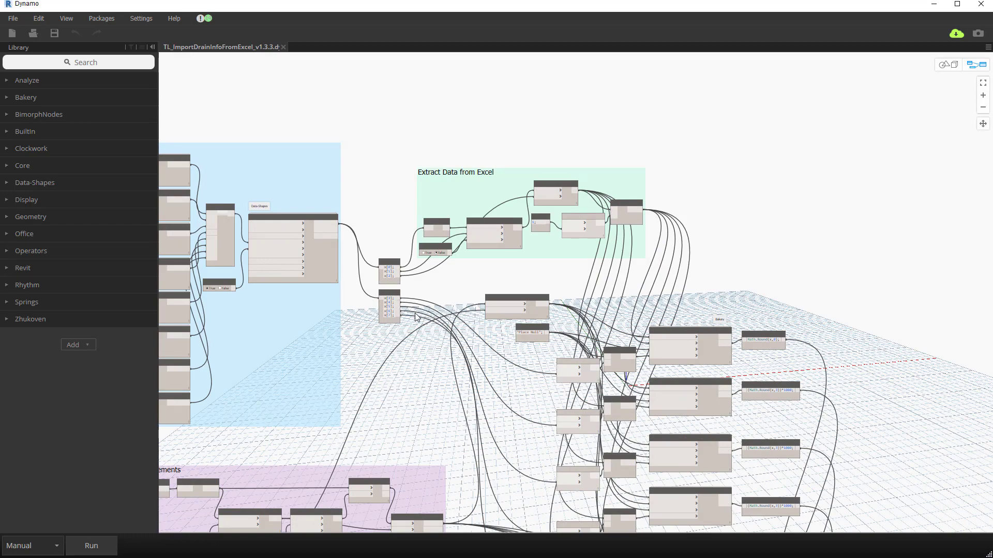
middle_click_drag(424, 344, 477, 260)
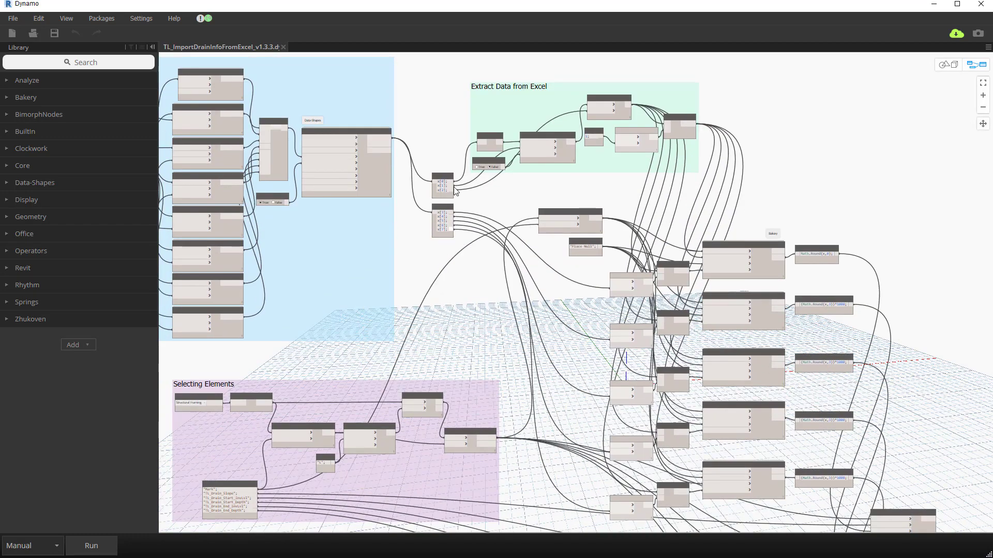
scroll(464, 199, "up", 3)
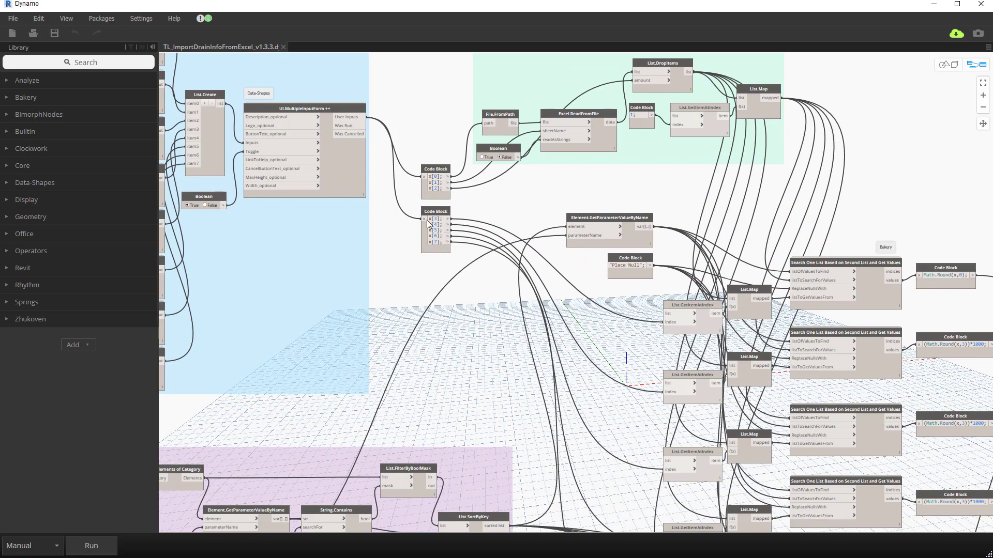
middle_click_drag(404, 237, 551, 240)
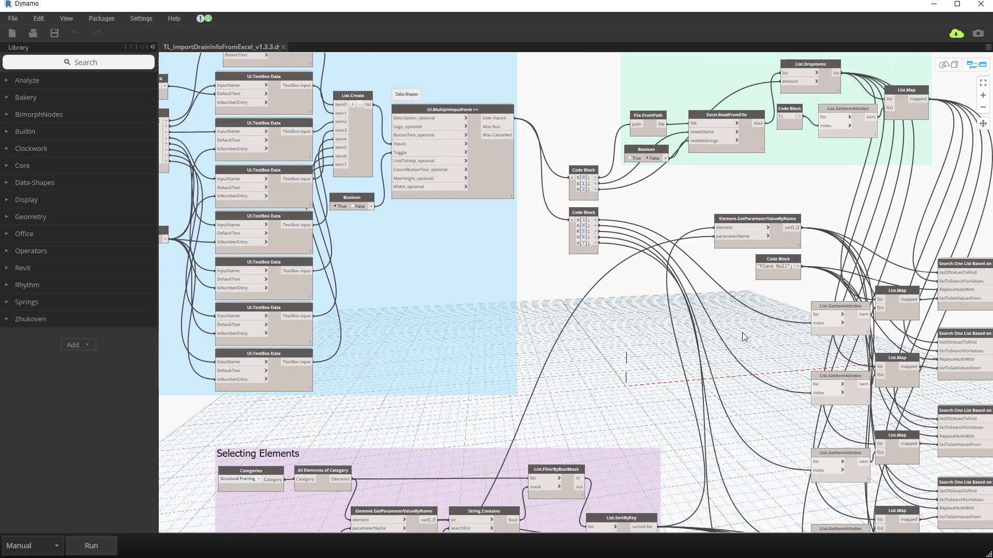
scroll(743, 333, "down", 3)
middle_click_drag(771, 320, 632, 263)
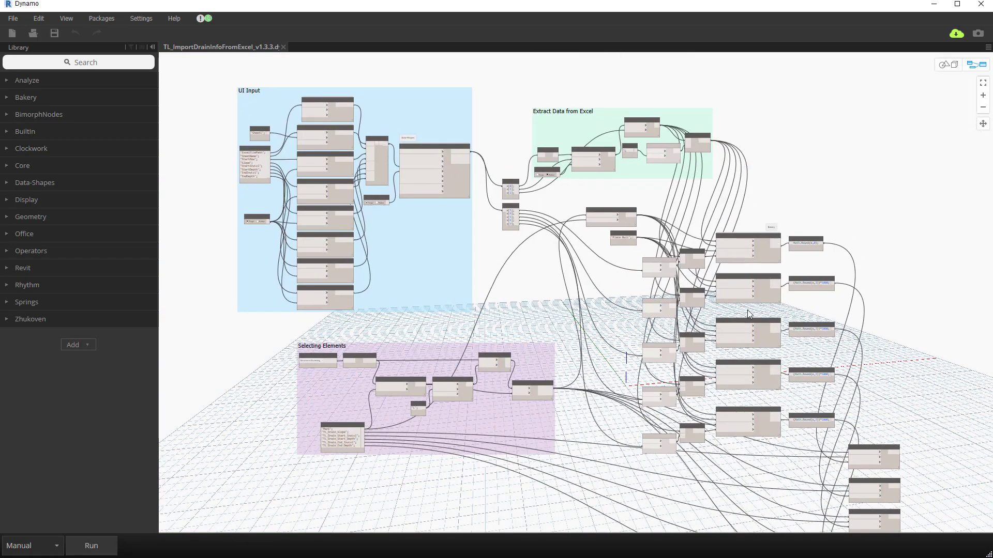
Inspect the inputs of the Search One List nodes and trace them back to the Selecting Elements and Extract Data groups.
scroll(764, 297, "up", 4)
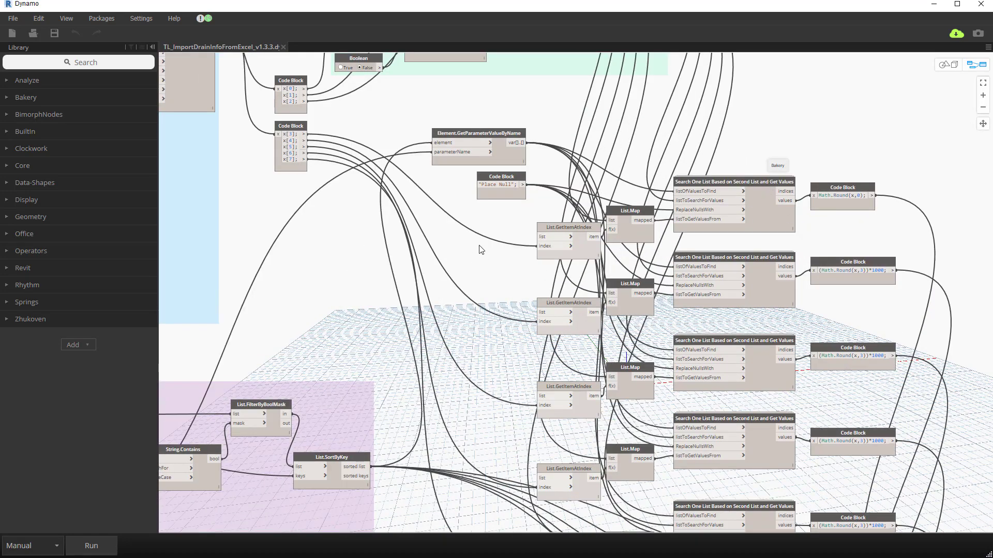
scroll(481, 250, "down", 1)
middle_click_drag(510, 268, 717, 185)
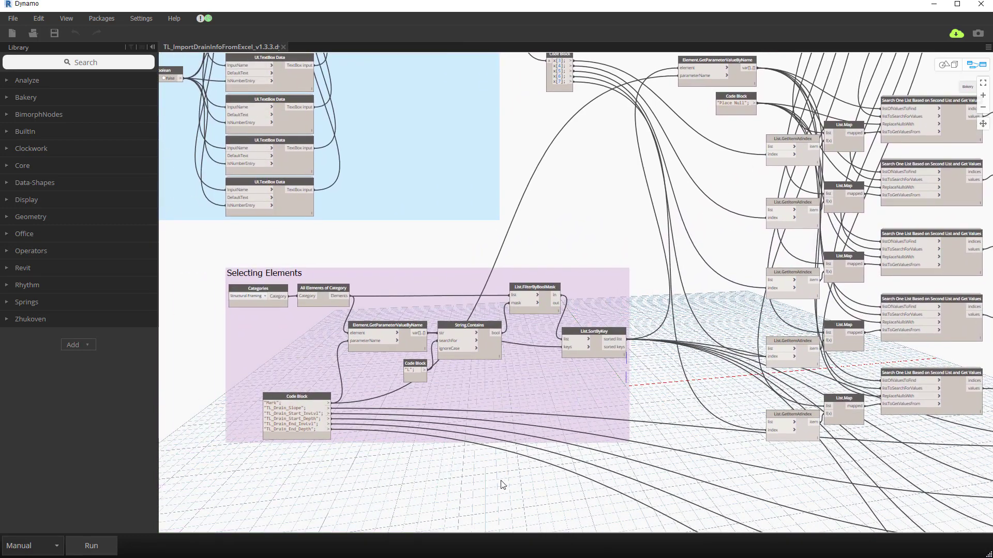
middle_click_drag(573, 418, 521, 420)
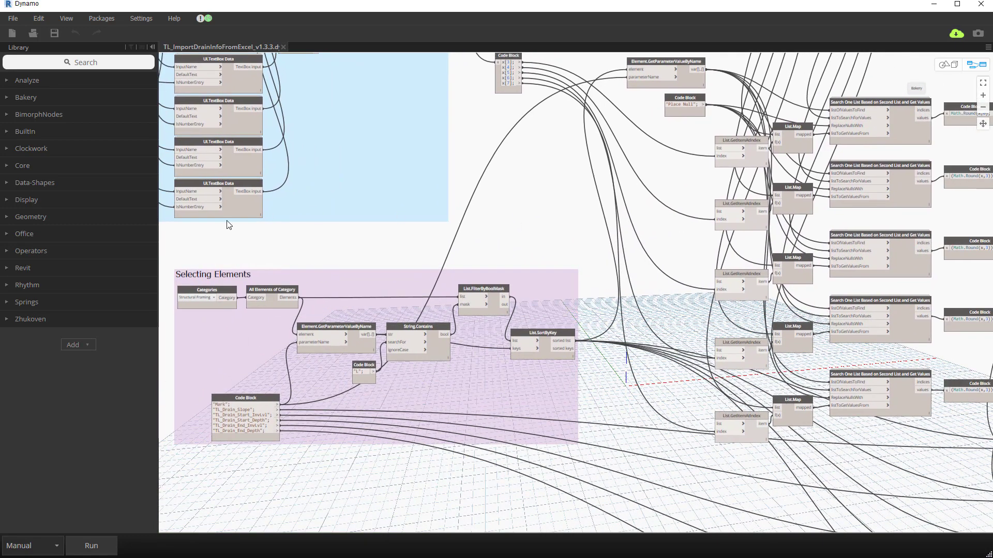
scroll(617, 286, "down", 3)
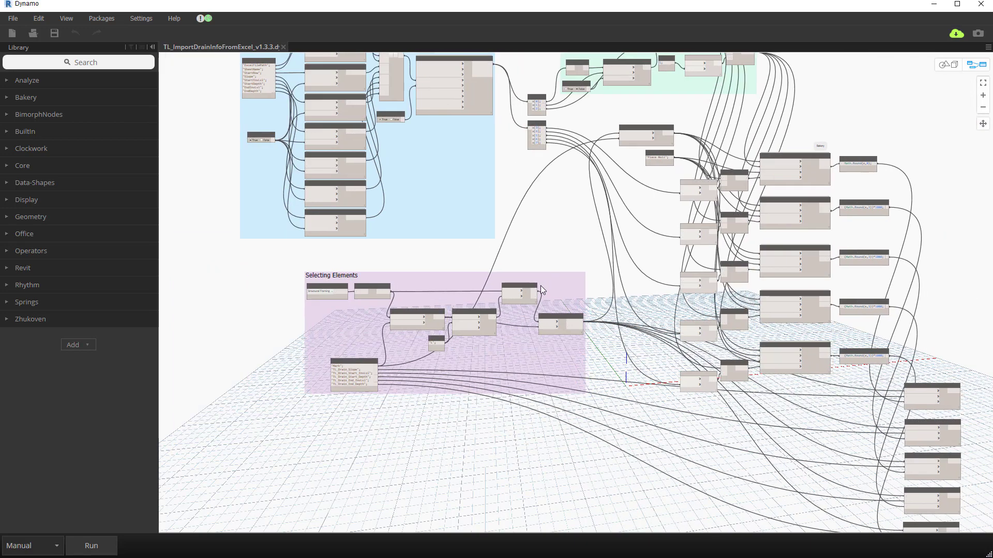
middle_click_drag(540, 285, 472, 297)
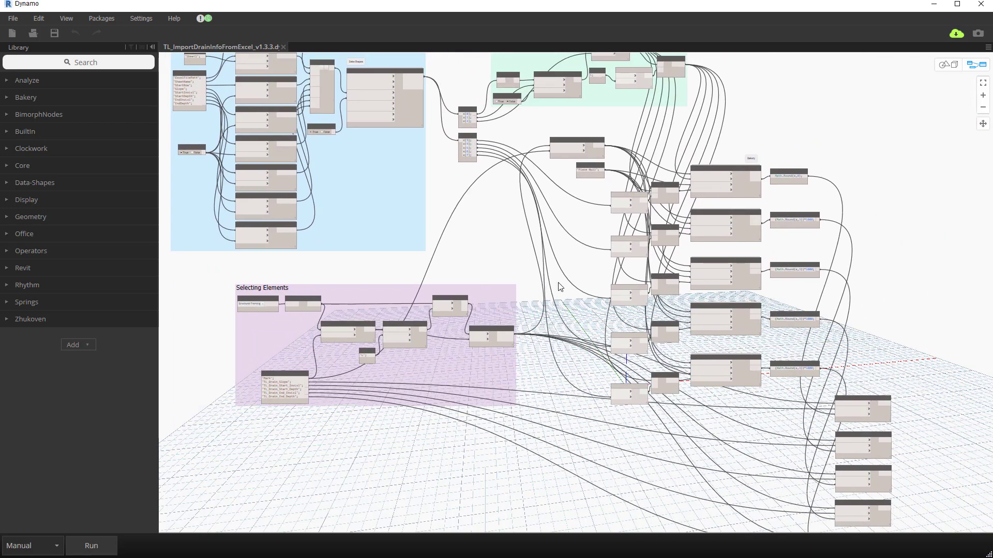
middle_click_drag(713, 124, 700, 151)
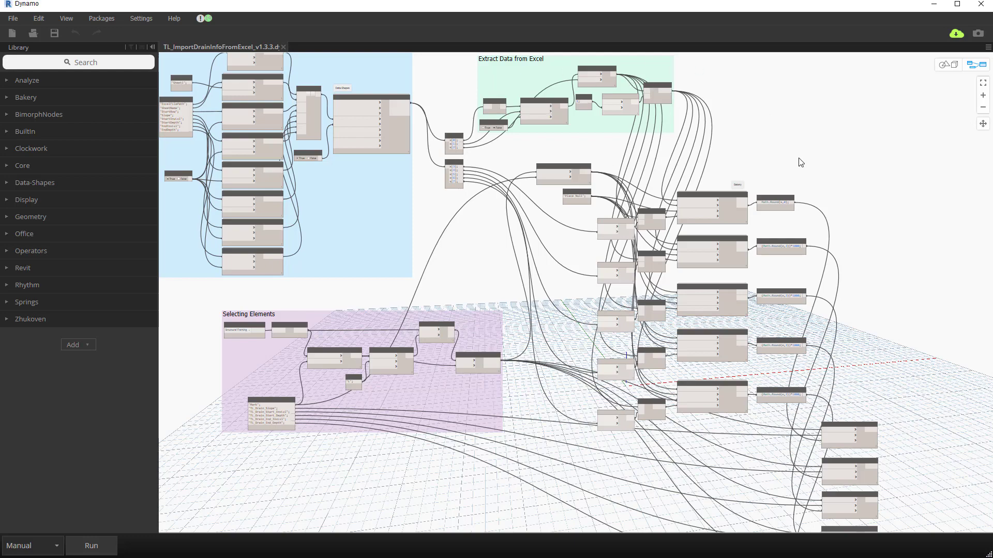
Examine the Element.SetParameterByName nodes and trace their element, parameter name and value inputs back through the graph.
middle_click_drag(736, 349, 652, 254)
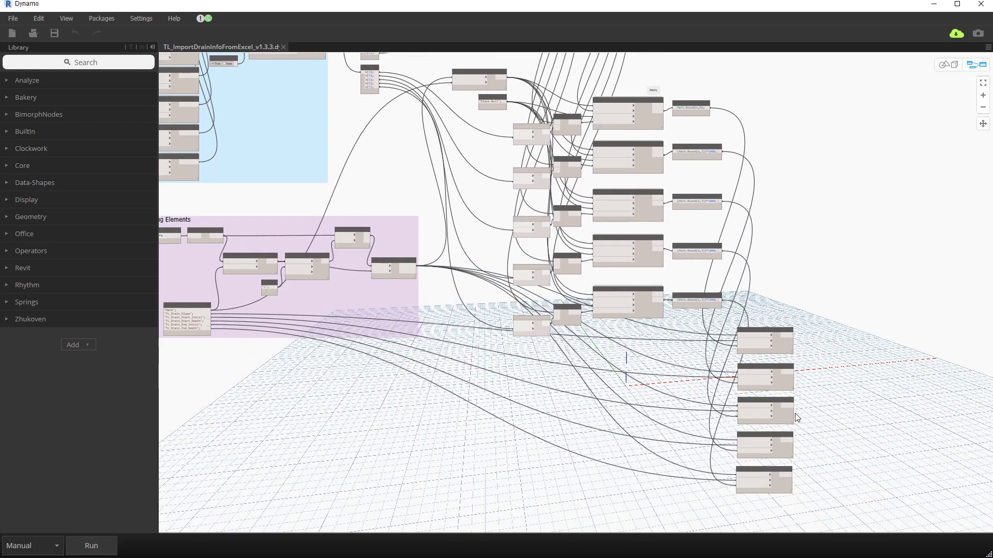
scroll(681, 231, "up", 3)
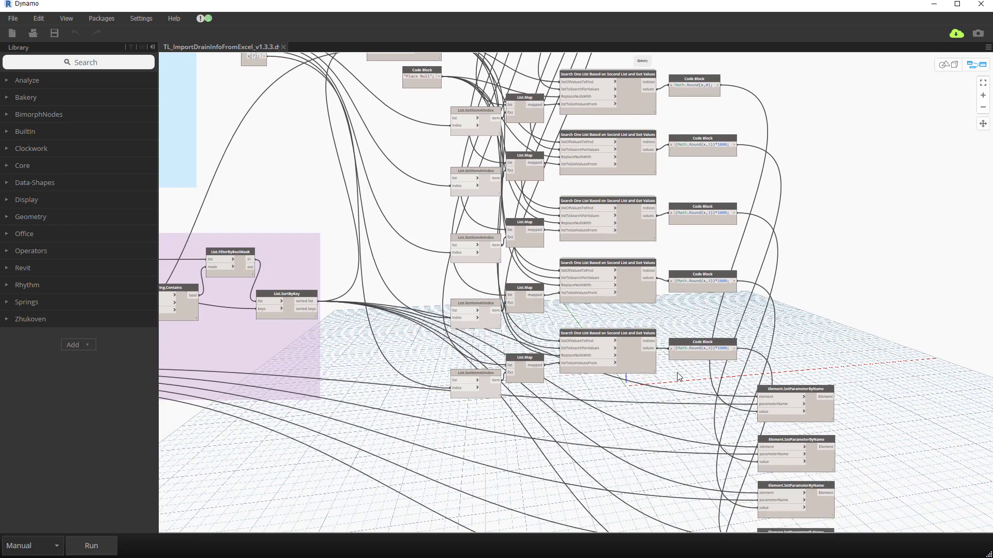
middle_click_drag(653, 337, 646, 330)
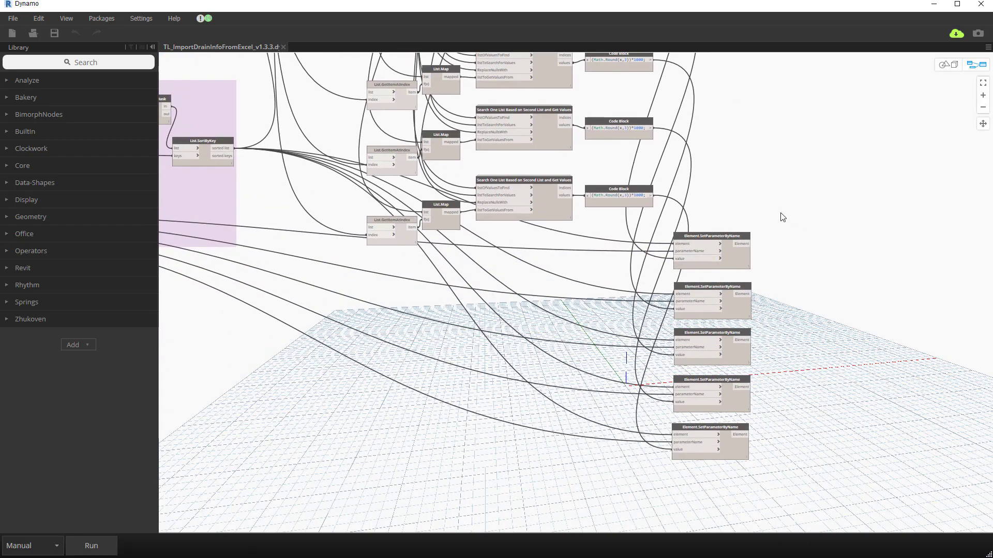
scroll(722, 185, "down", 3)
middle_click_drag(718, 177, 711, 280)
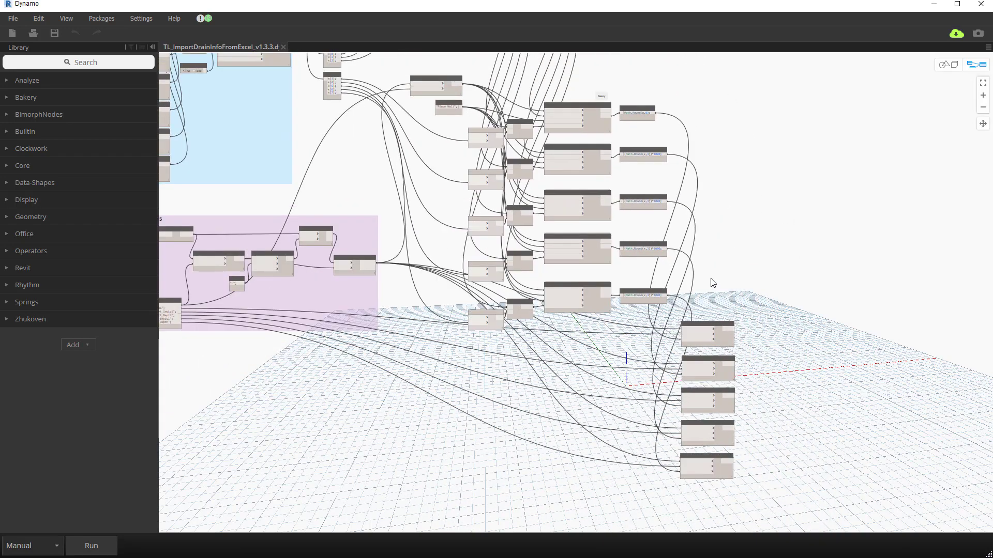
middle_click_drag(401, 391, 499, 365)
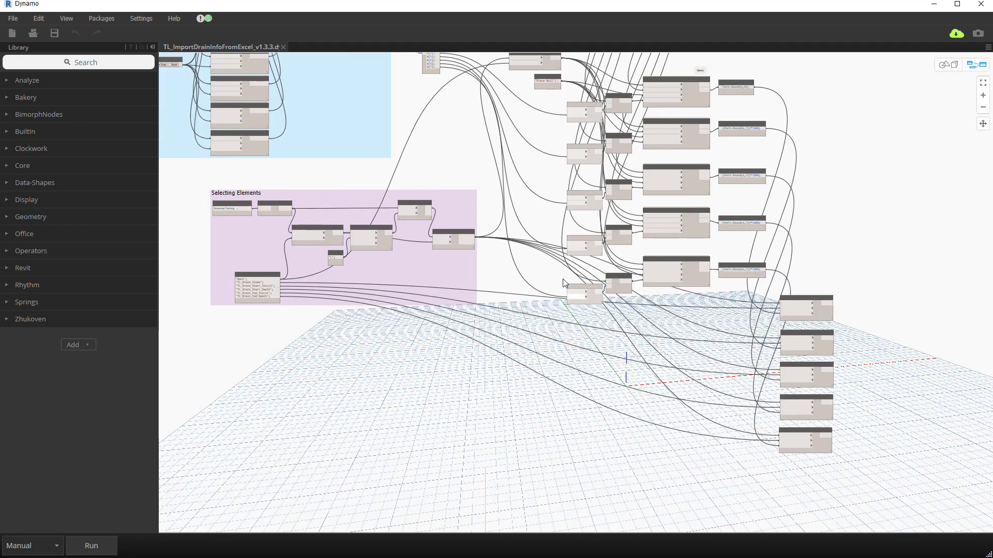
middle_click_drag(598, 314, 644, 440)
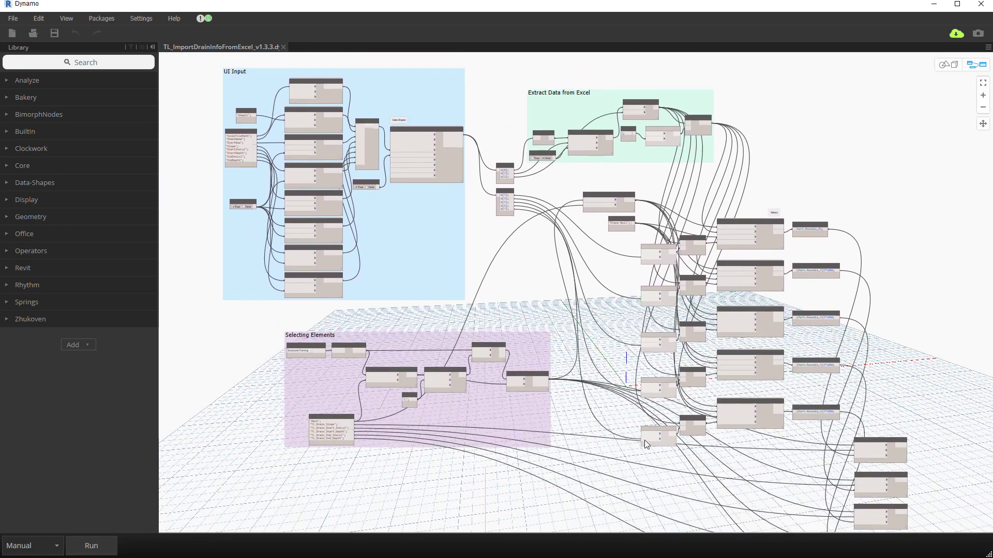
Review the UI Input, Extract Data from Excel and Selecting Elements groups again in sequence.
scroll(417, 234, "up", 3)
middle_click_drag(417, 234, 463, 314)
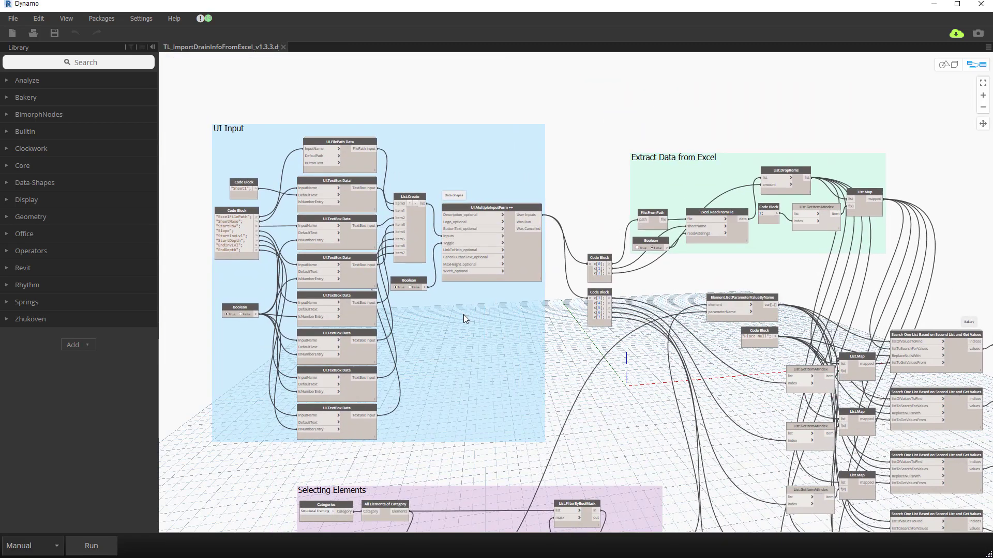
middle_click_drag(709, 310, 505, 330)
scroll(505, 330, "up", 2)
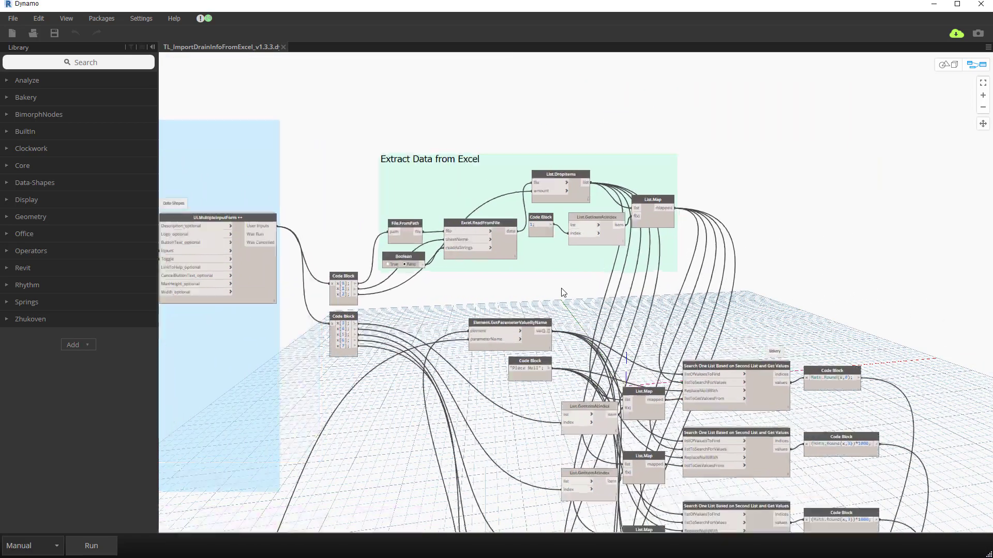
middle_click_drag(566, 294, 576, 220)
scroll(446, 429, "down", 2)
middle_click_drag(439, 401, 590, 207)
scroll(483, 378, "up", 1)
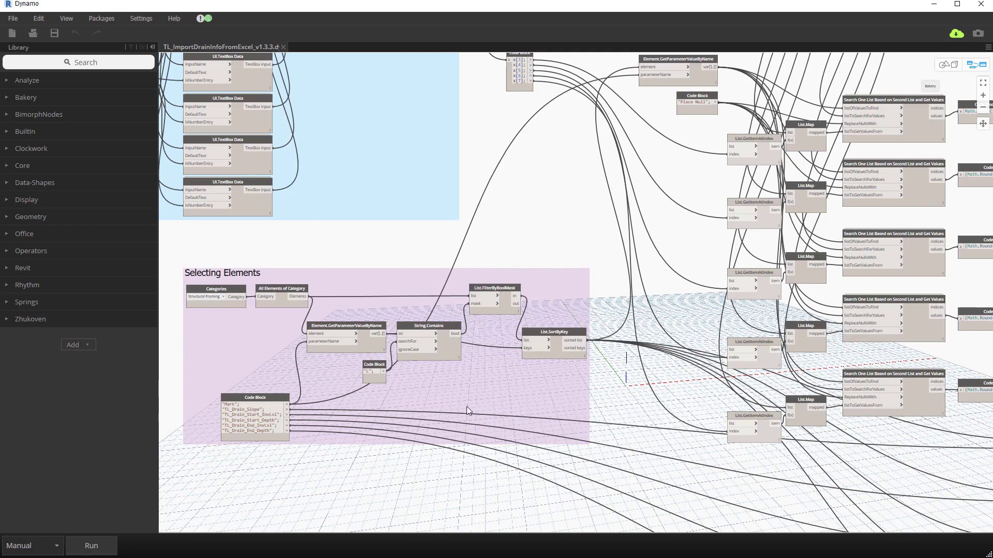
Follow the searched values through the Math.Round code blocks into the Element.SetParameterByName nodes.
middle_click_drag(632, 382, 375, 417)
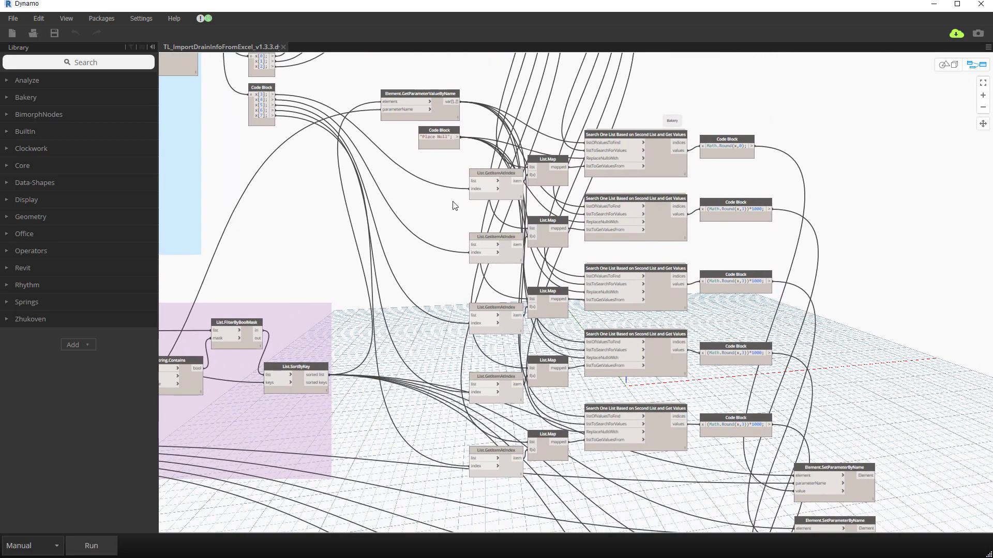
middle_click_drag(473, 272, 391, 288)
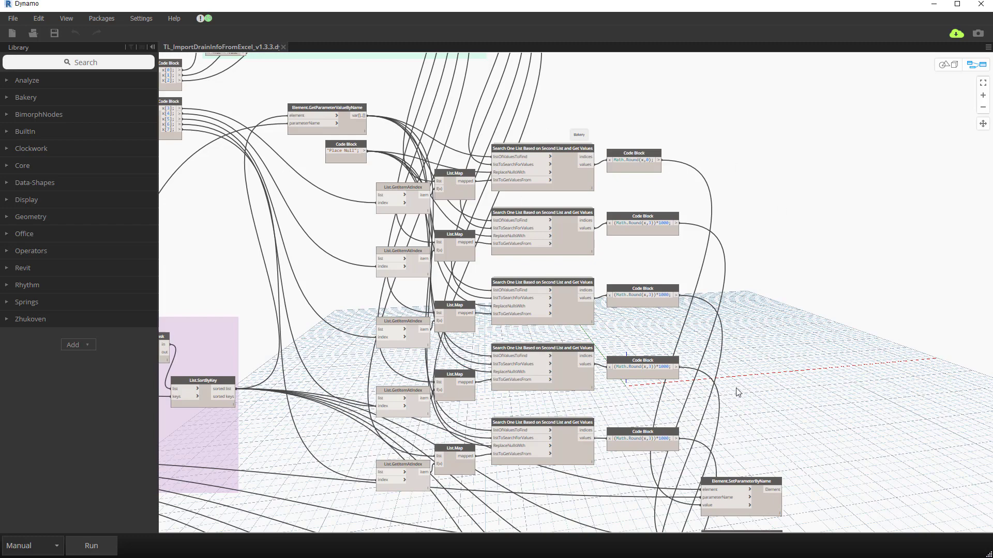
middle_click_drag(740, 434, 723, 403)
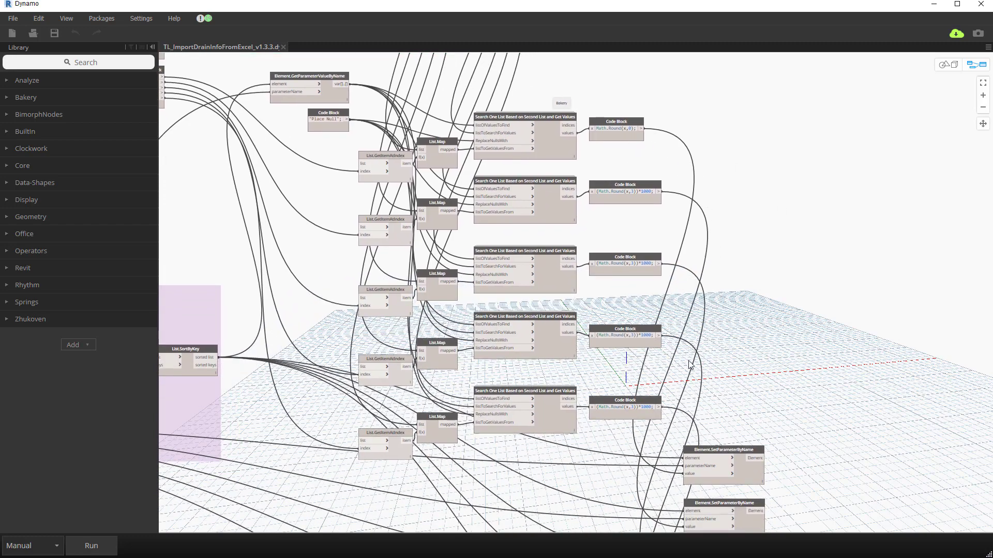
middle_click_drag(752, 432, 736, 257)
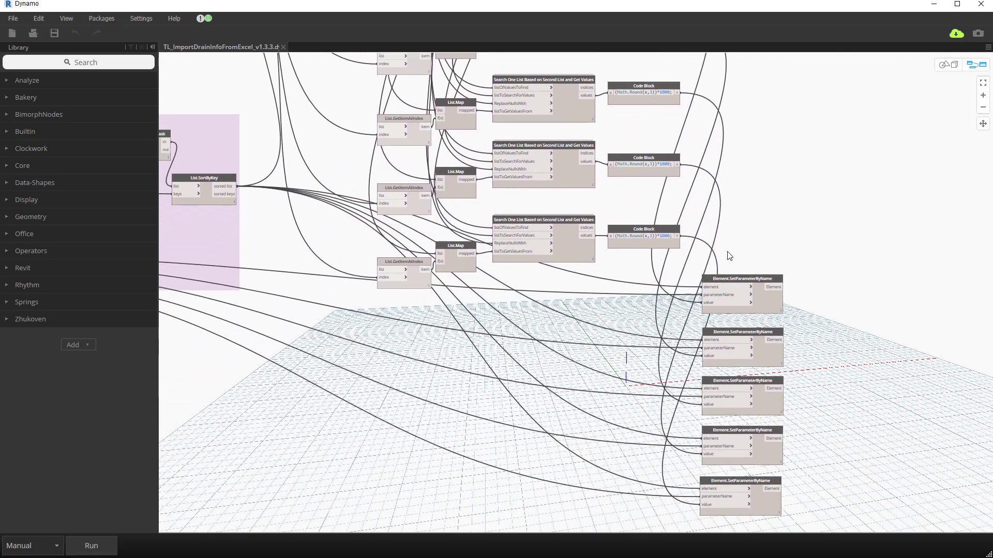
middle_click_drag(474, 362, 631, 369)
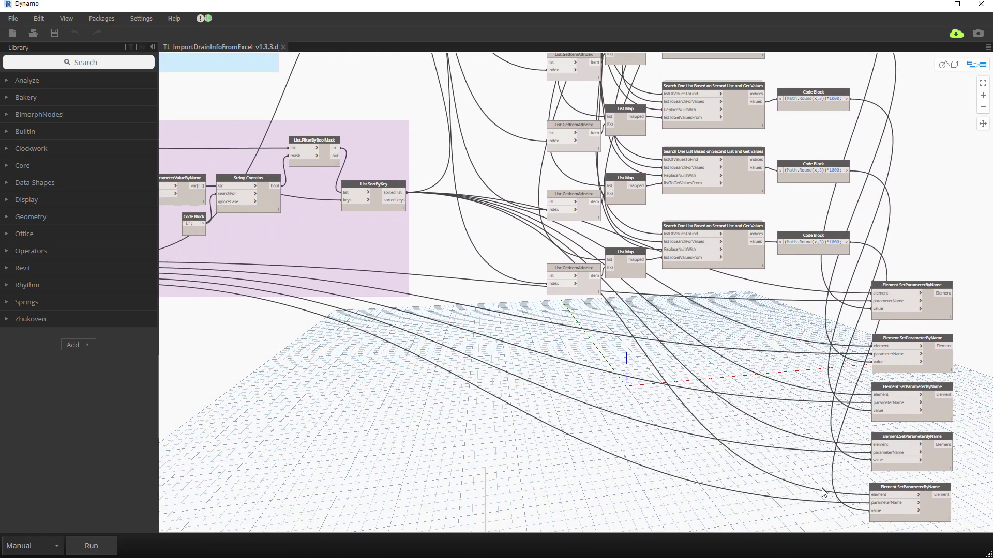
Recheck the wires feeding the Element.SetParameterByName nodes and look over the complete import graph.
scroll(765, 474, "down", 2)
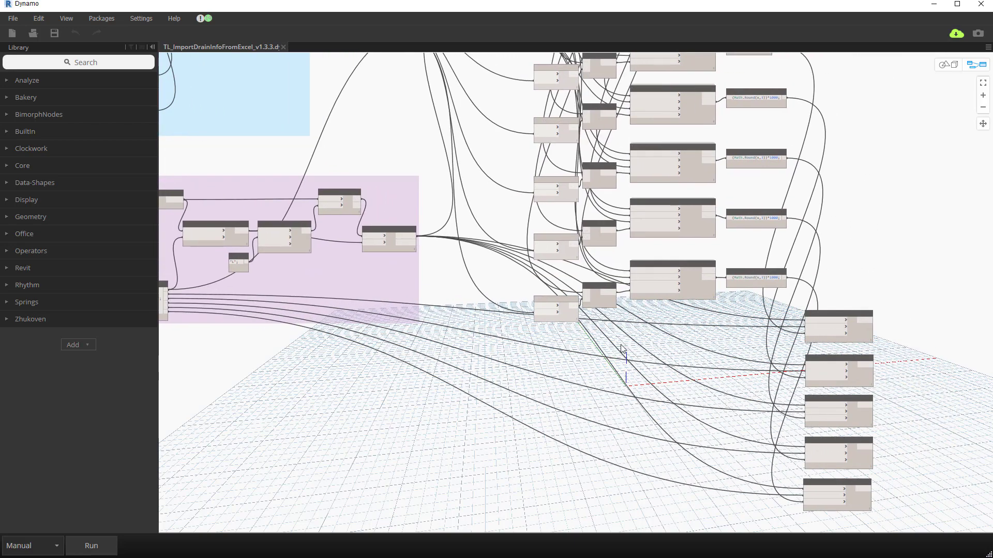
scroll(622, 349, "up", 3)
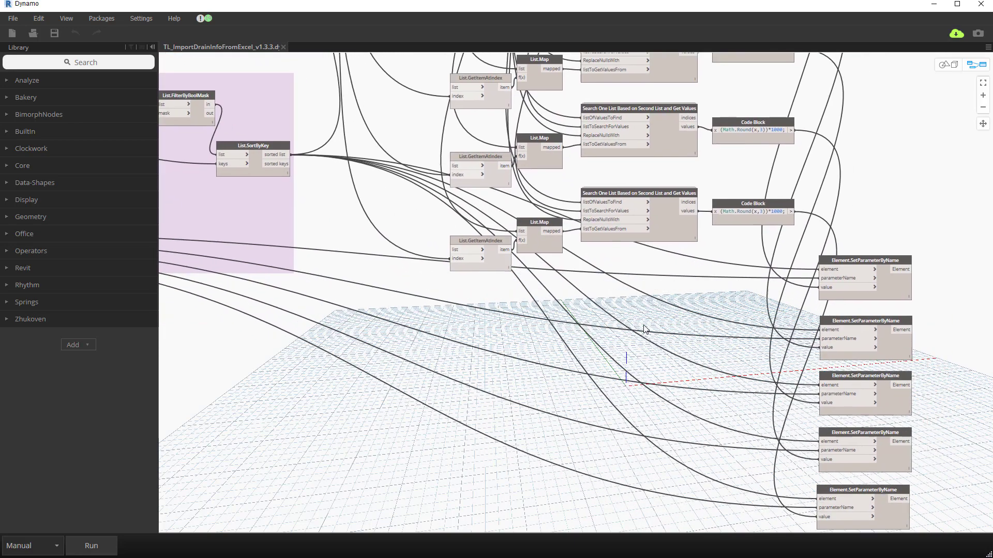
scroll(580, 280, "down", 3)
middle_click_drag(537, 245, 555, 307)
scroll(550, 294, "up", 3)
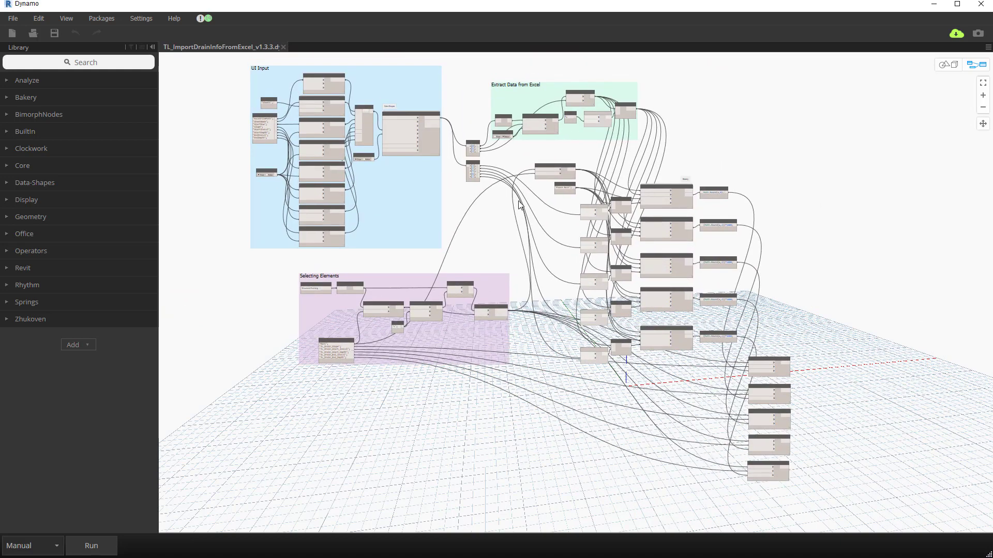
Close the TL_ImportDrainInfoFromExcel graph without saving and minimize the Dynamo window.
left_click(282, 47)
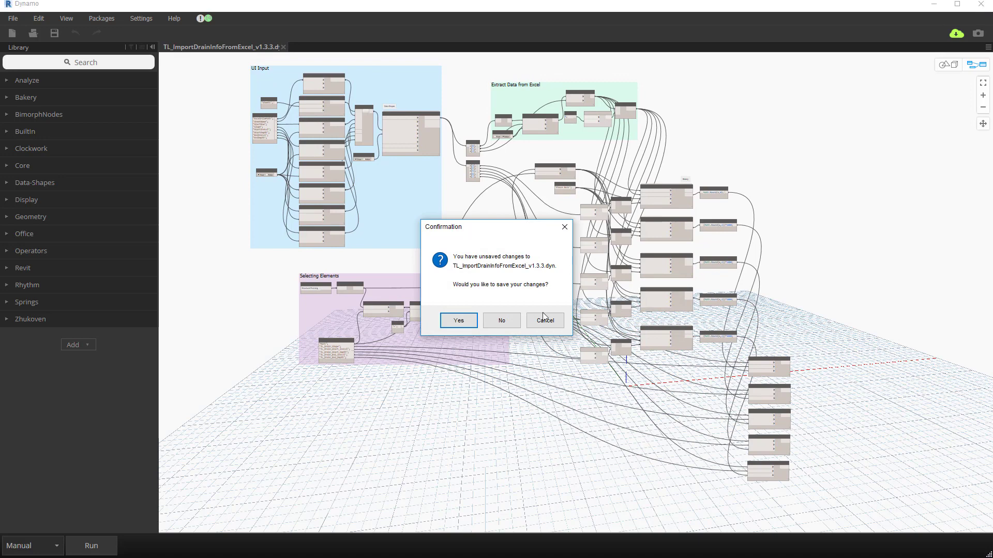
left_click(501, 321)
left_click(936, 5)
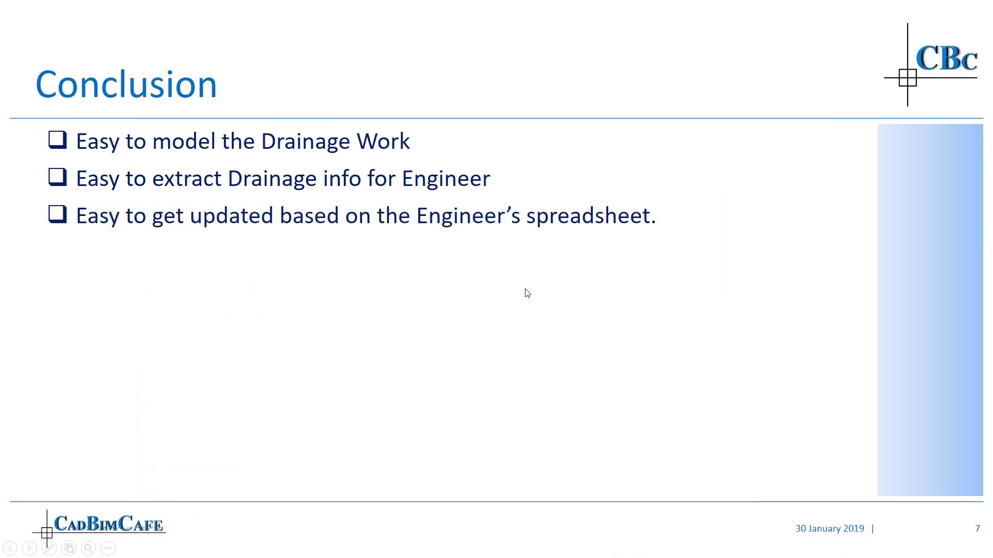
left_click(525, 288)
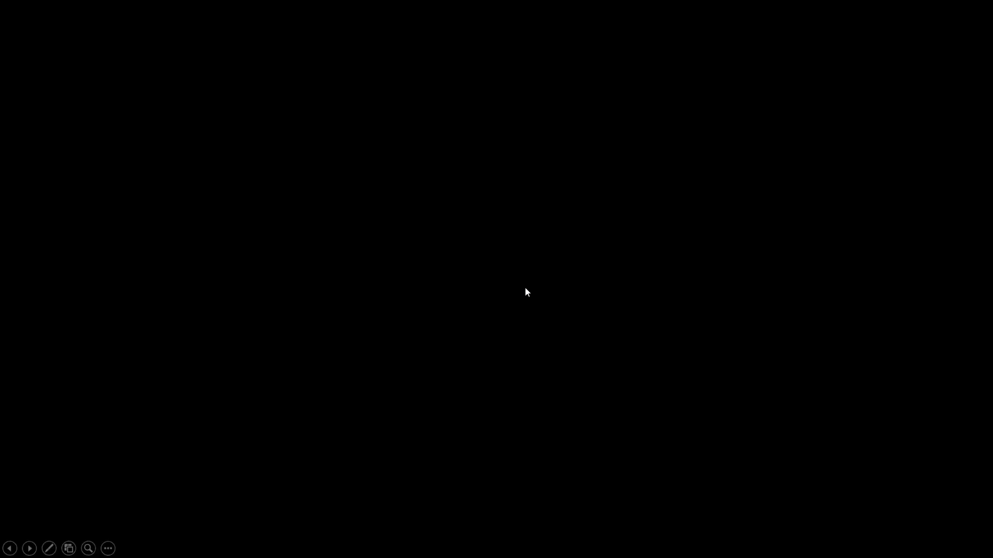
left_click(10, 549)
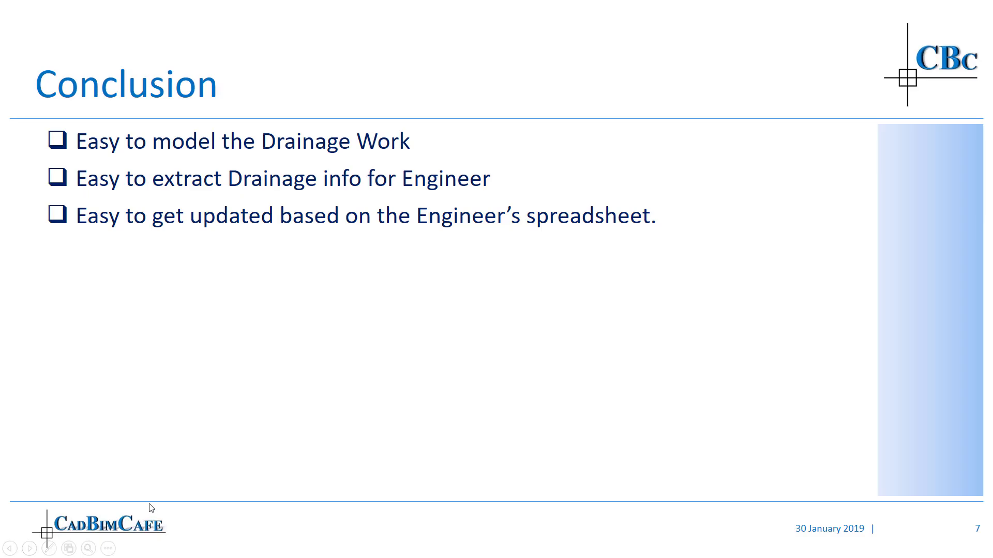